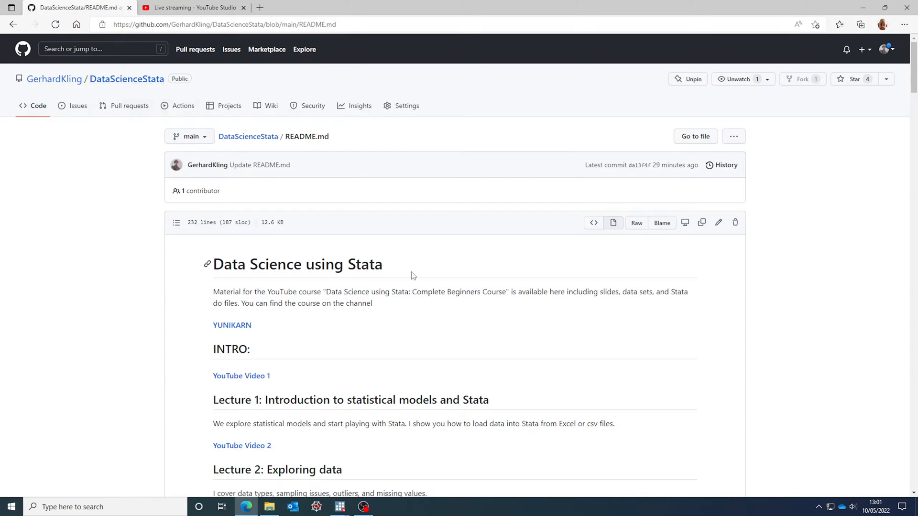
- Skim the start of the README and open the Slides folder of the DataScienceStata repository
scroll(414, 276, "down", 4)
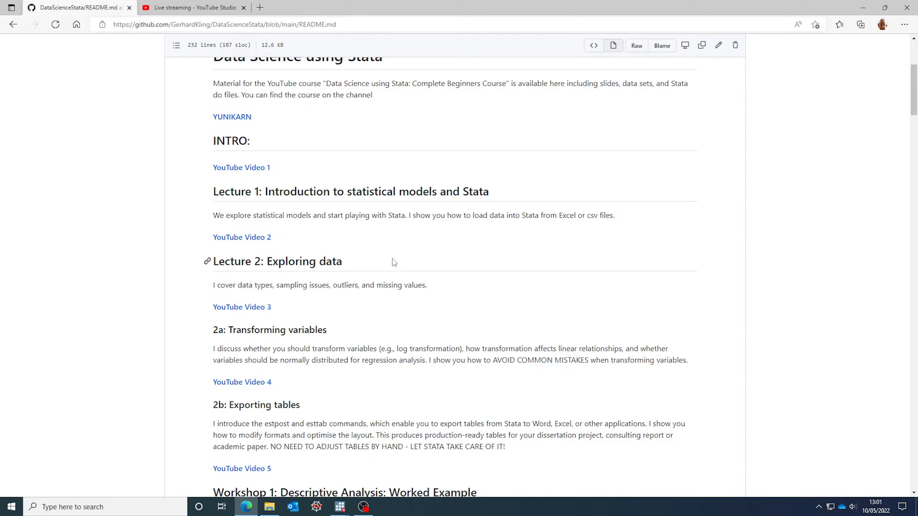
scroll(394, 263, "up", 5)
left_click(254, 139)
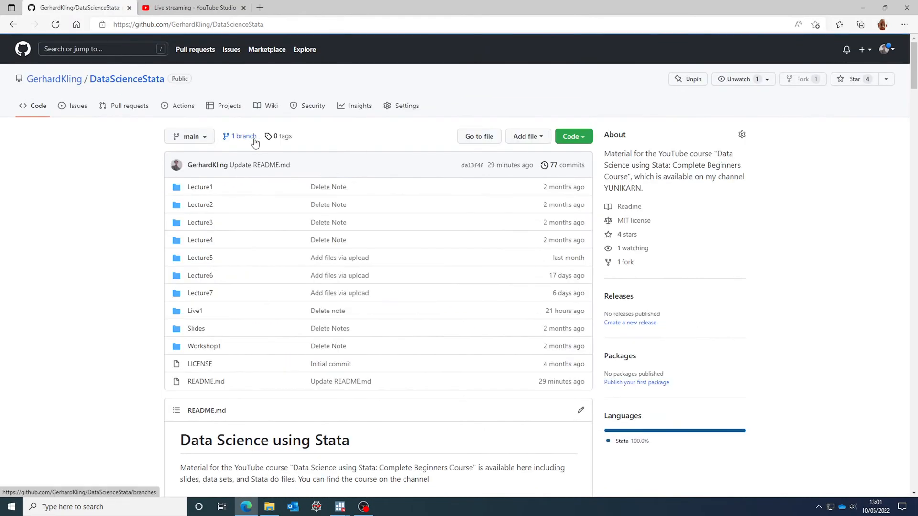
left_click(198, 330)
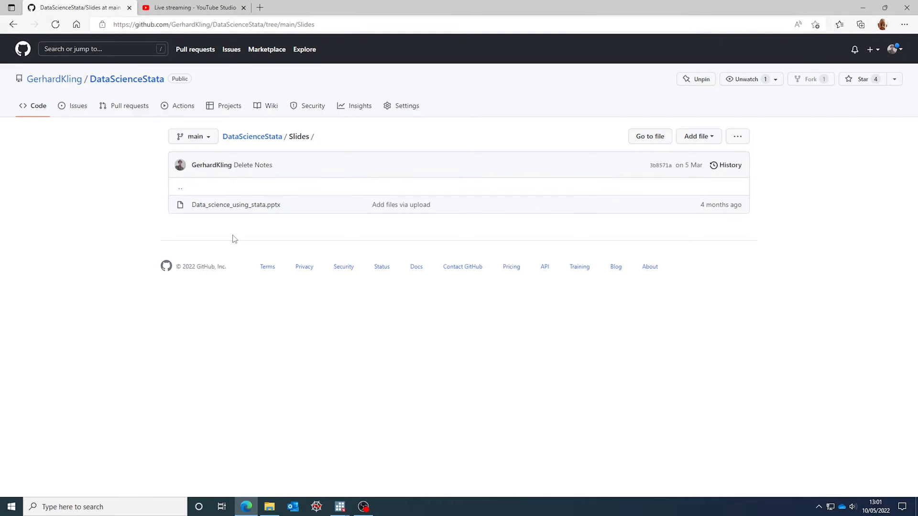
- Return to the DataScienceStata root and review the README's outline of Lectures 1 to 3, including Workshop 1
left_click(243, 138)
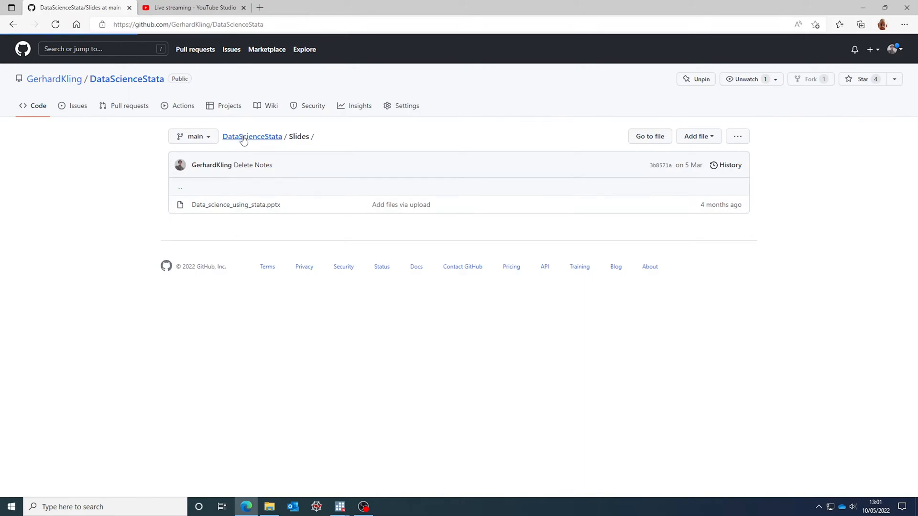
scroll(309, 277, "down", 15)
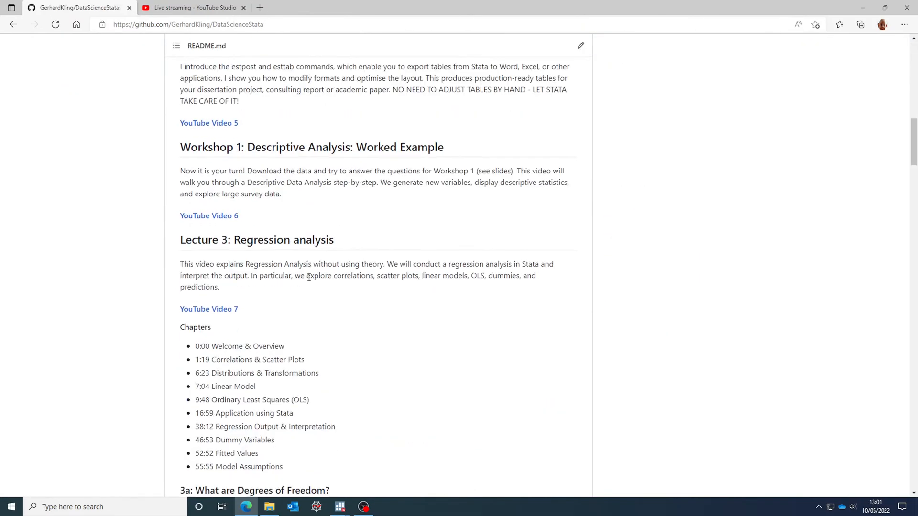
scroll(308, 277, "down", 3)
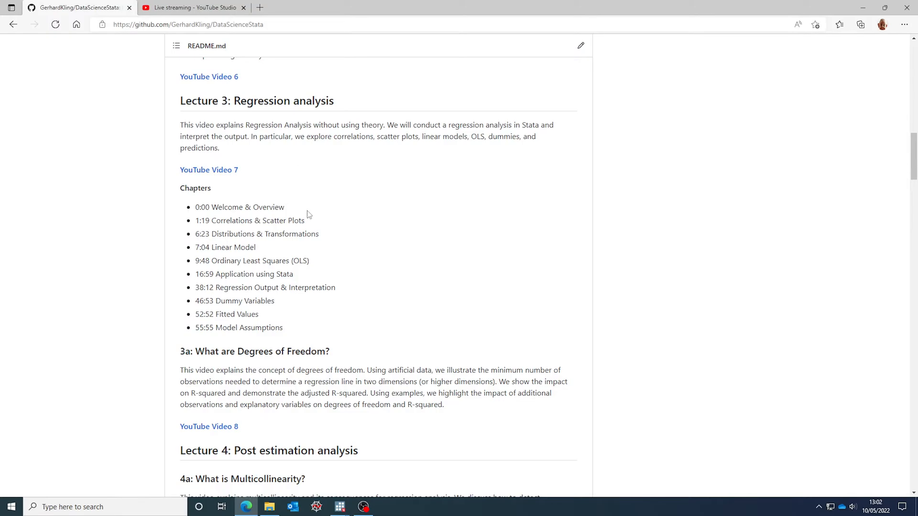
scroll(308, 214, "down", 3)
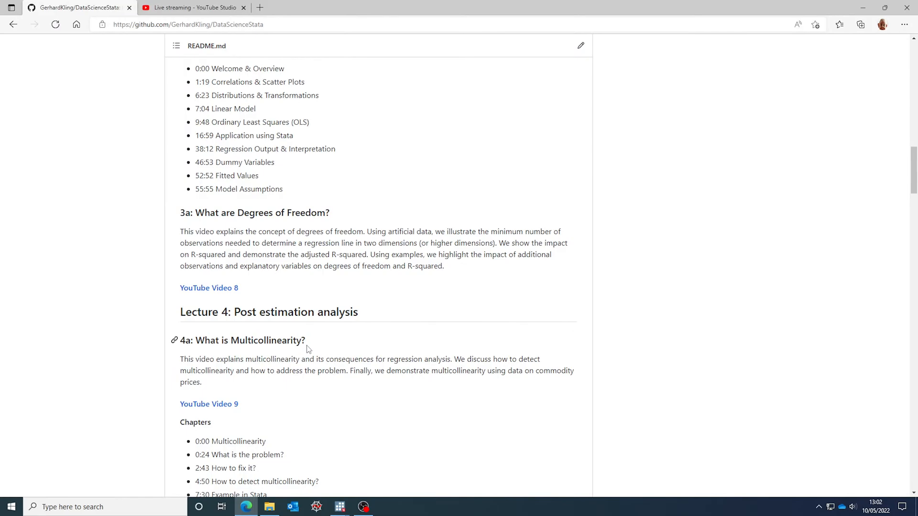
scroll(309, 349, "up", 10)
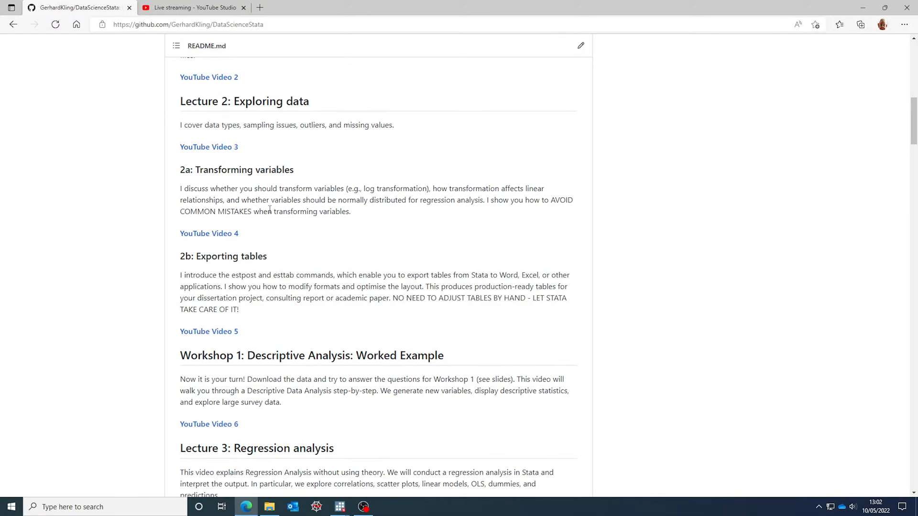
scroll(272, 203, "up", 3)
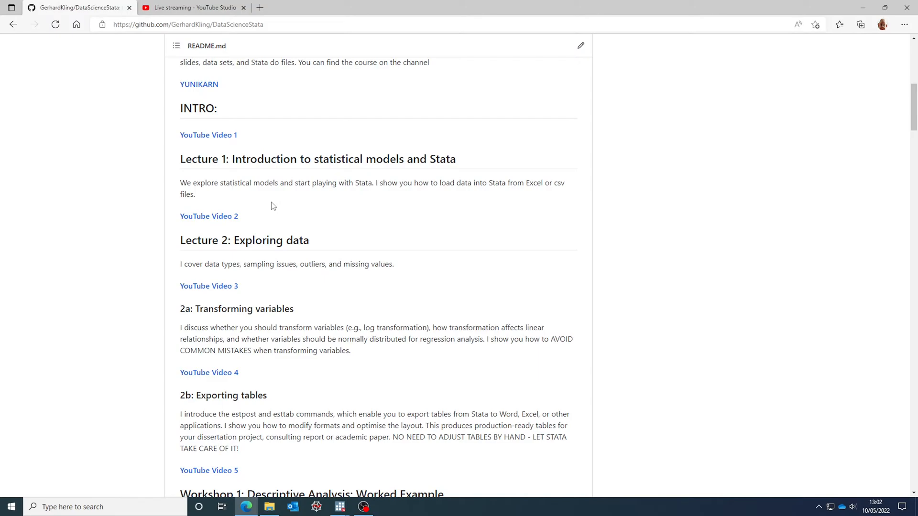
scroll(290, 210, "down", 5)
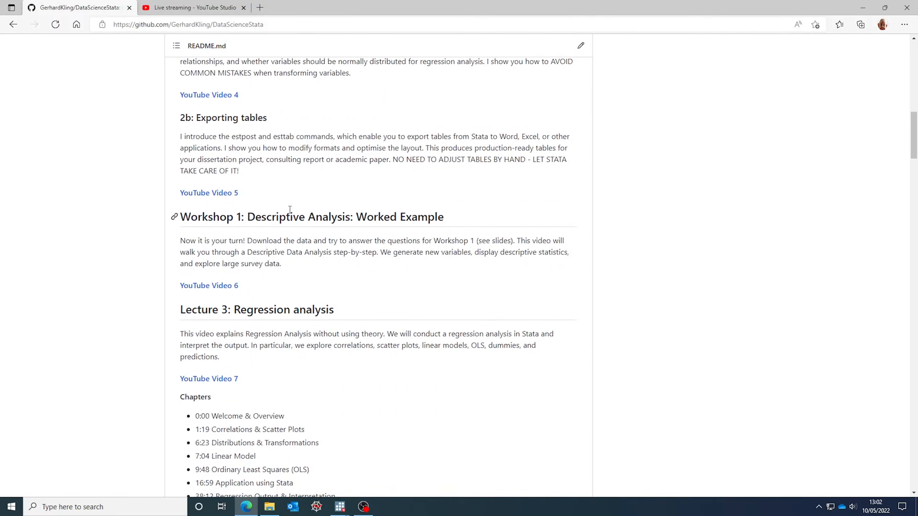
scroll(290, 210, "down", 4)
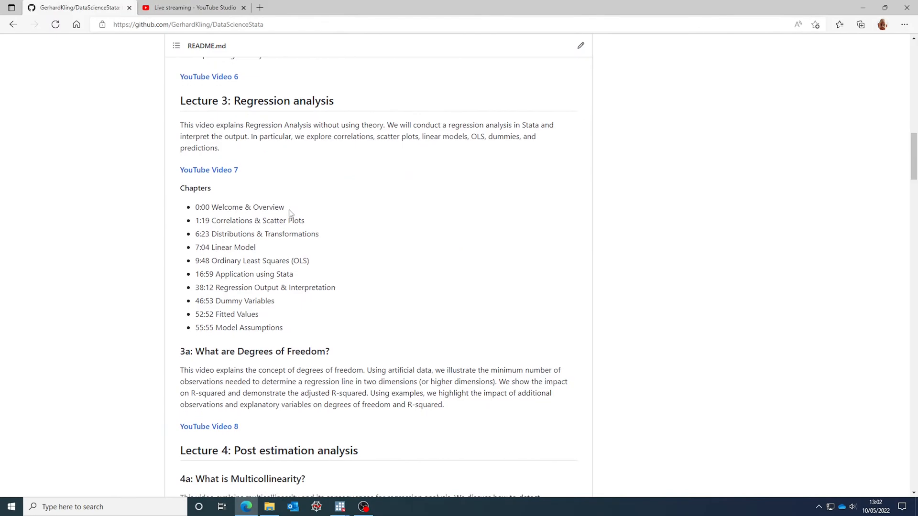
- Read through the README's remaining course outline, from Lecture 4 to the Live 1 and Lecture 8 entries
scroll(290, 211, "down", 3)
scroll(290, 210, "down", 5)
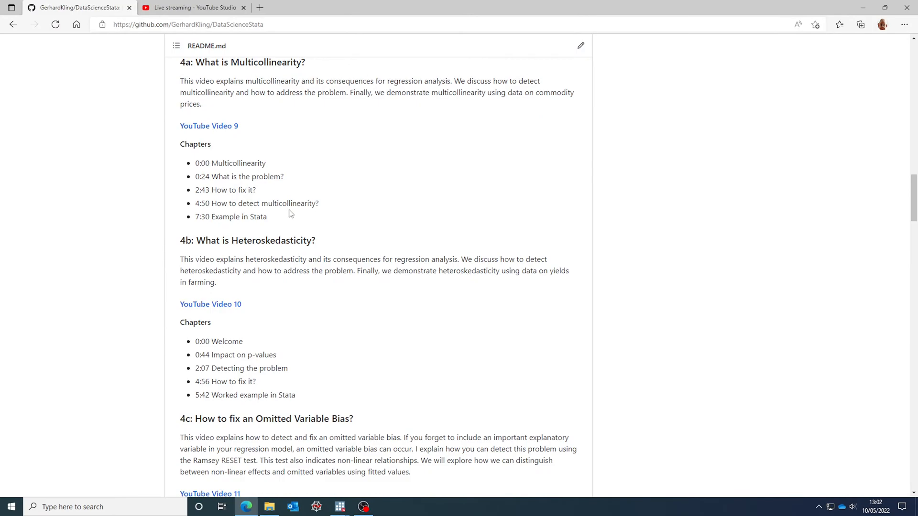
scroll(290, 213, "down", 8)
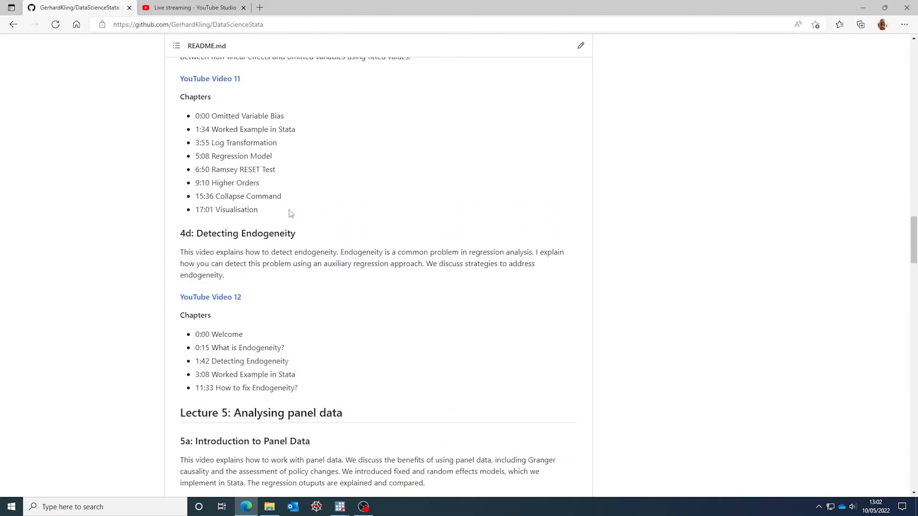
scroll(290, 217, "down", 3)
scroll(288, 218, "down", 12)
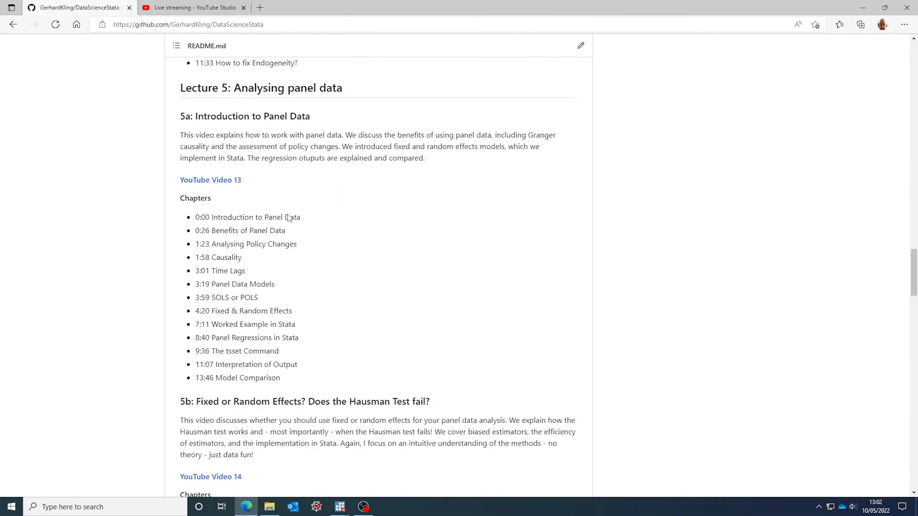
scroll(288, 214, "down", 9)
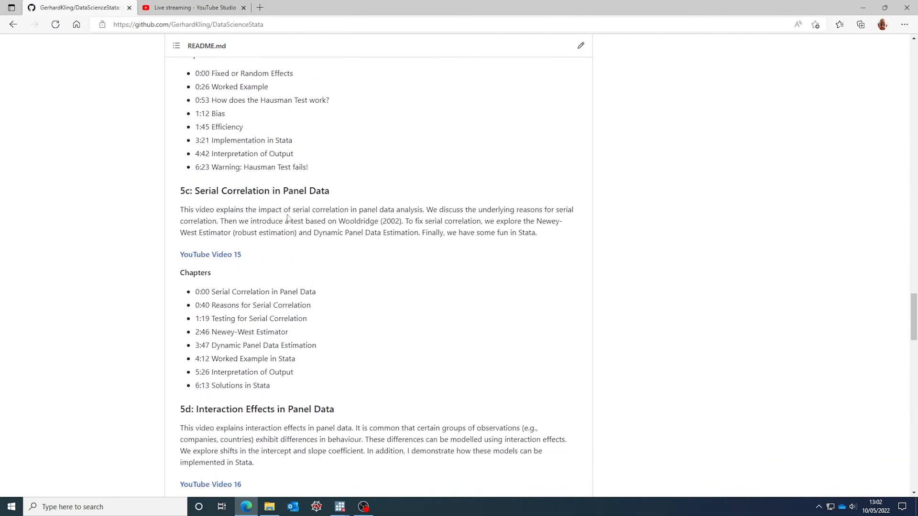
scroll(288, 215, "down", 12)
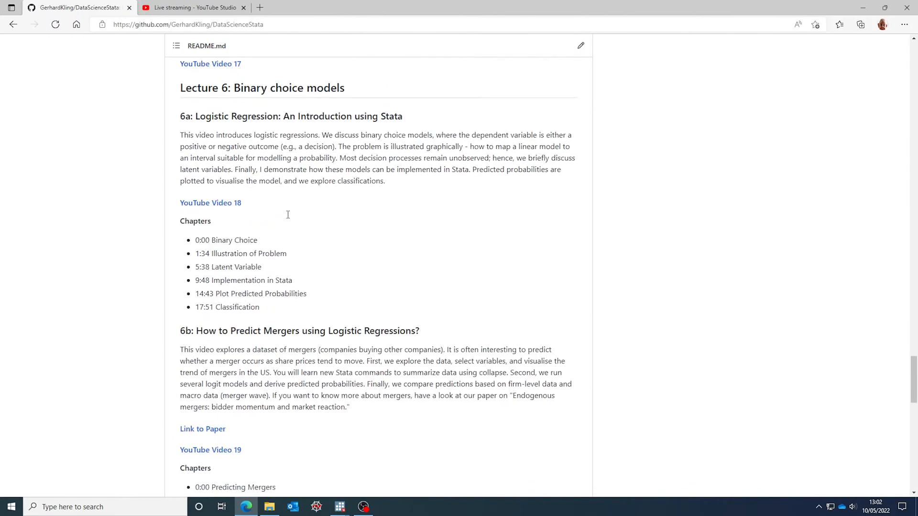
scroll(288, 218, "down", 2)
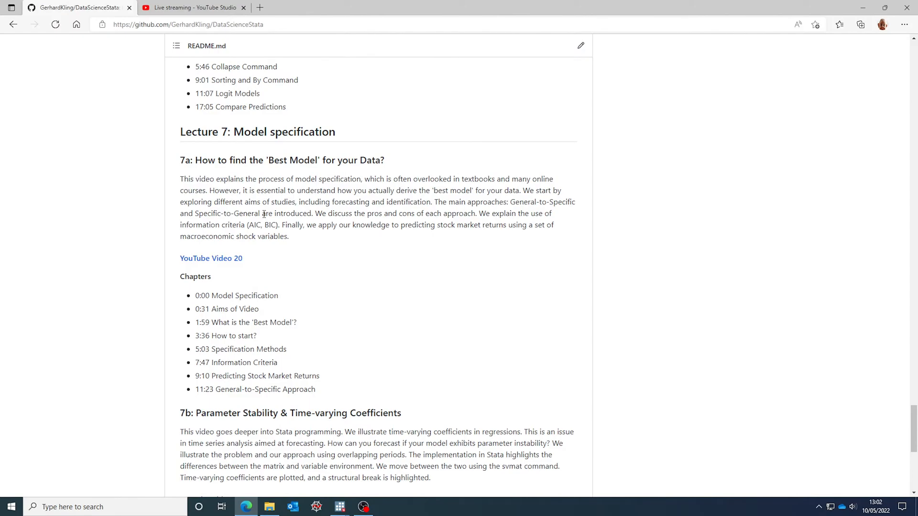
scroll(264, 214, "down", 4)
scroll(264, 217, "down", 3)
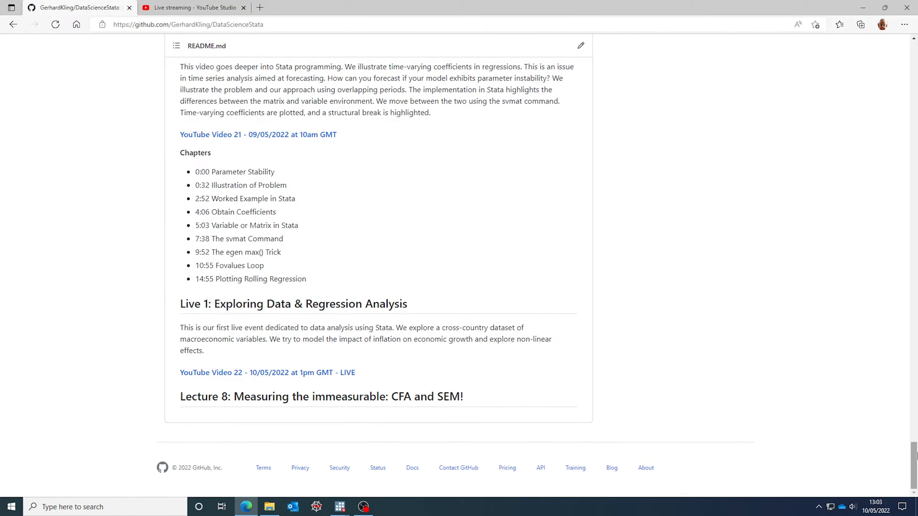
- Open the repository's Live1 folder to view its files, and minimise the browser window
left_click_drag(914, 466, 914, 72)
left_click(195, 254)
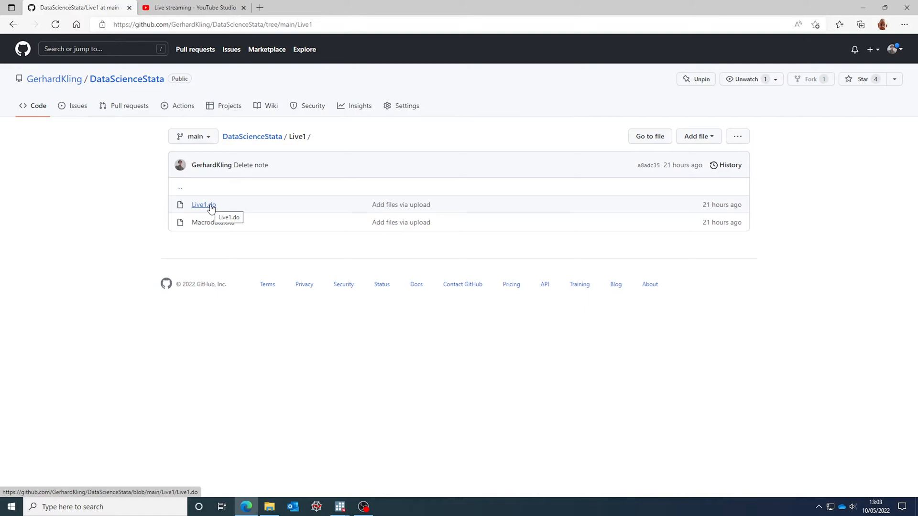
left_click(865, 9)
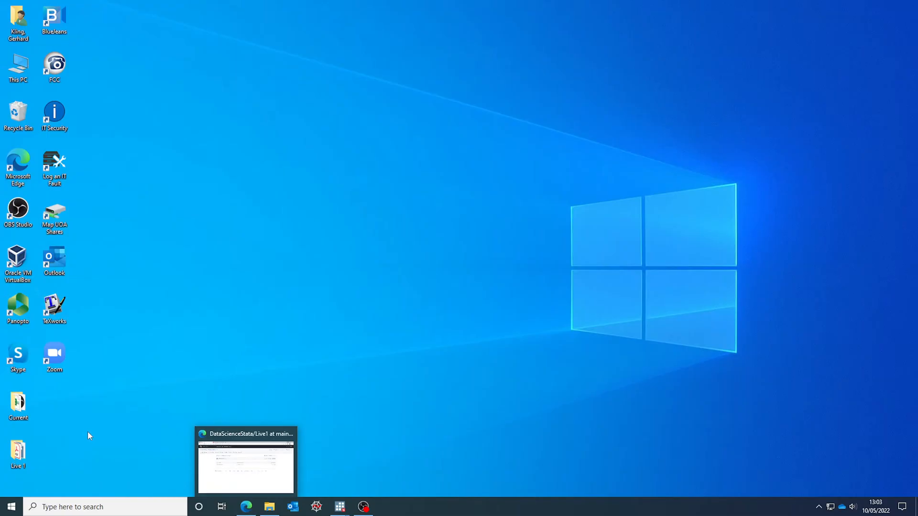
- Switch to the Live 1 folder in File Explorer and open World Bank Data.xls in a maximised Excel window
mouse_move(270, 507)
left_click(255, 480)
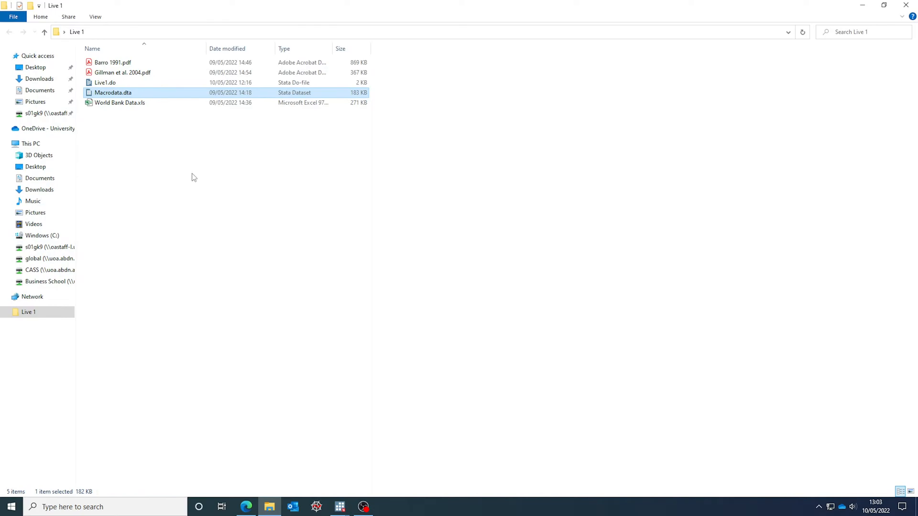
double_click(154, 103)
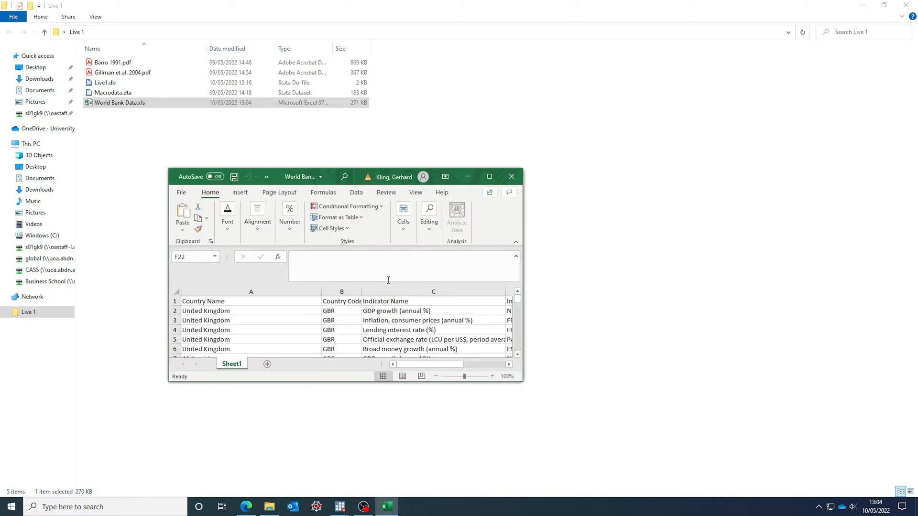
left_click(490, 177)
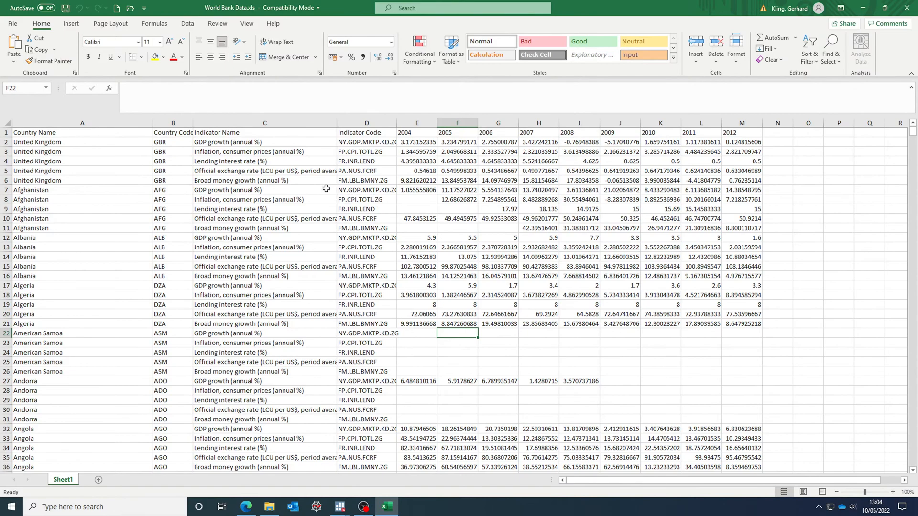
- Examine the United Kingdom's five indicators, from GDP growth to broad money growth, including its 2008 and 2009 GDP growth values
left_click(269, 141)
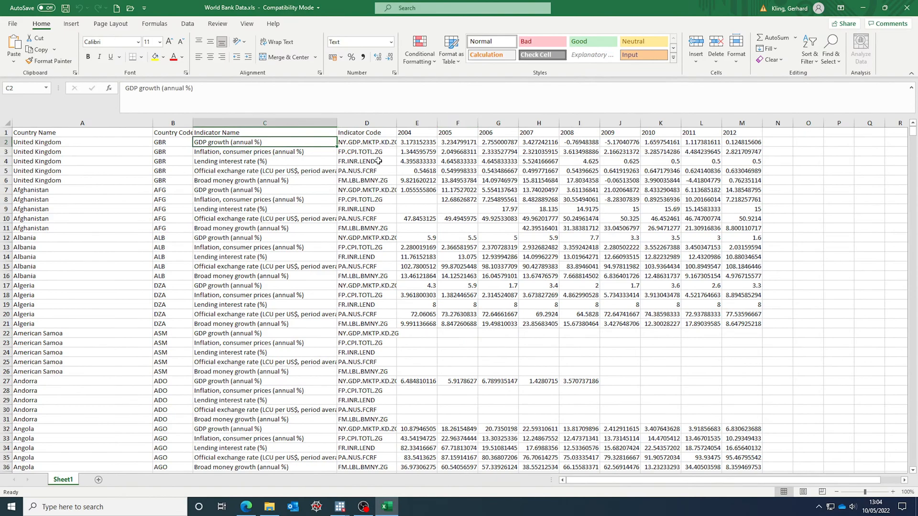
left_click_drag(573, 143, 619, 145)
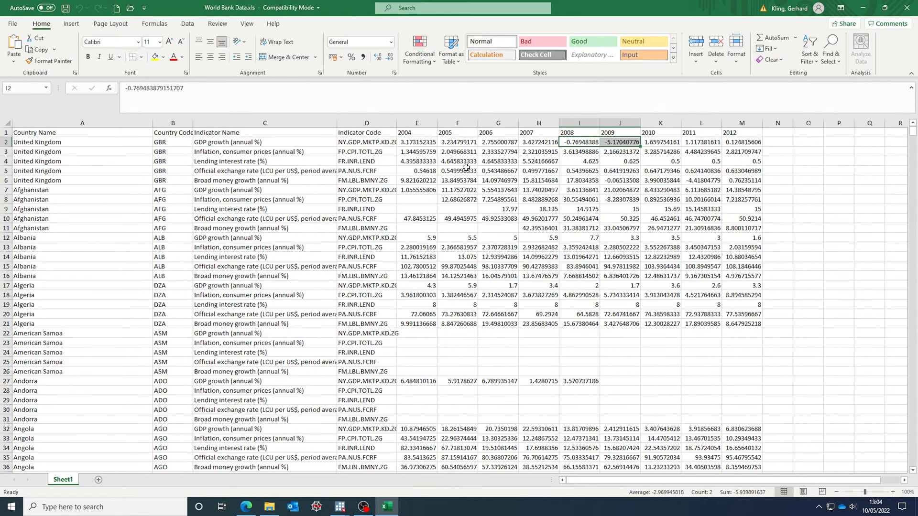
left_click(275, 154)
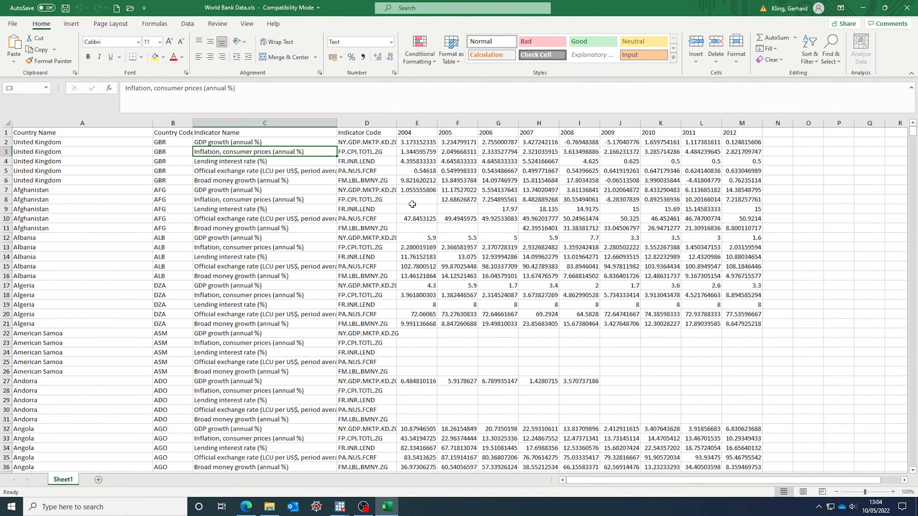
key("Down")
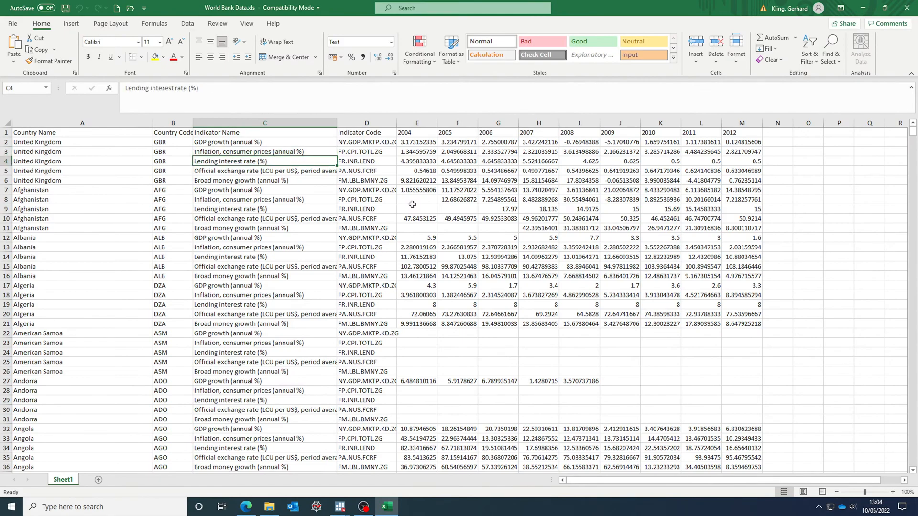
key("Down")
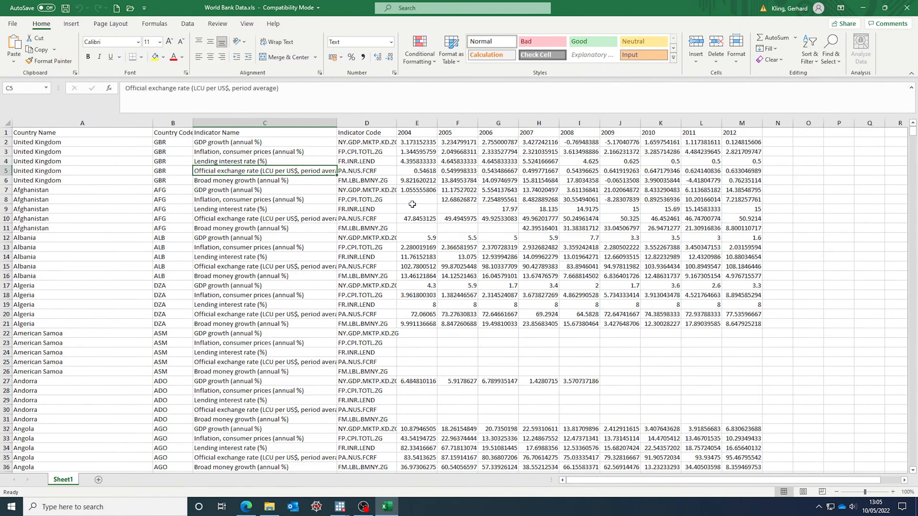
key("Down")
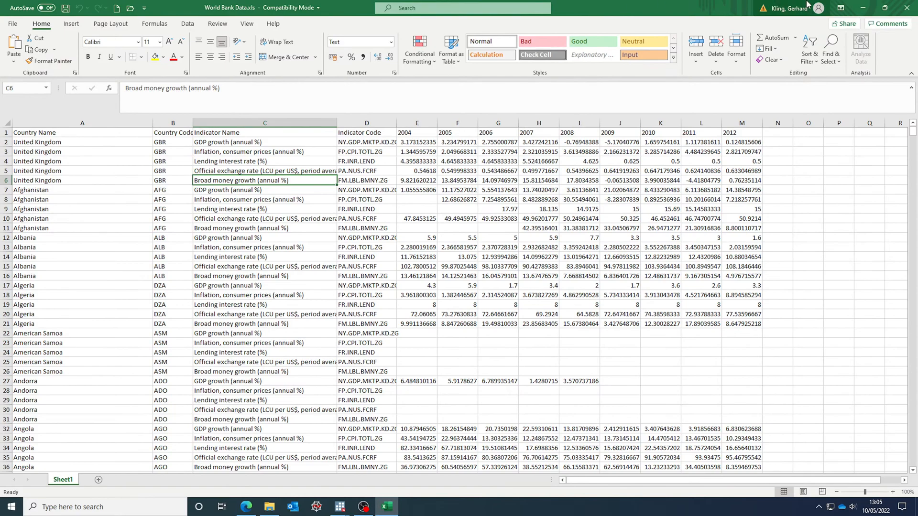
- Minimise Excel, switch to Stata, and run cls and clear to empty the results window and the loaded dataset
left_click(863, 10)
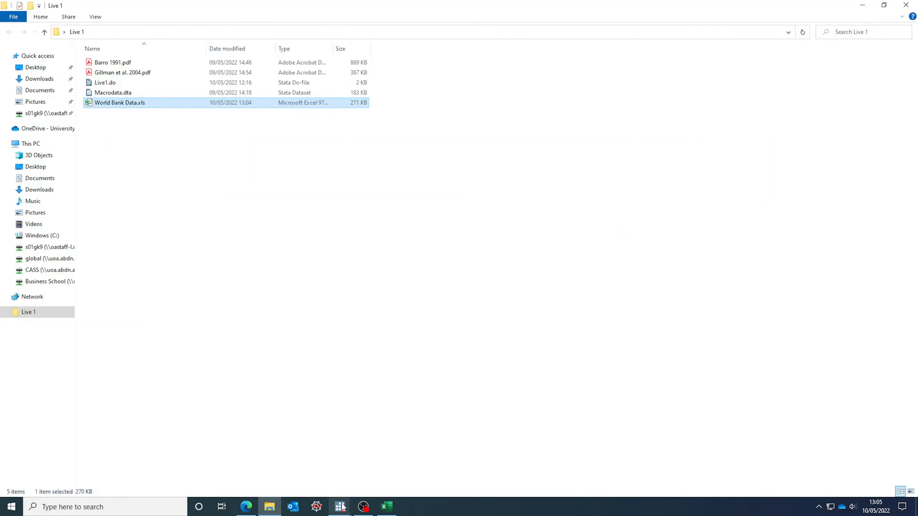
mouse_move(343, 506)
left_click(312, 488)
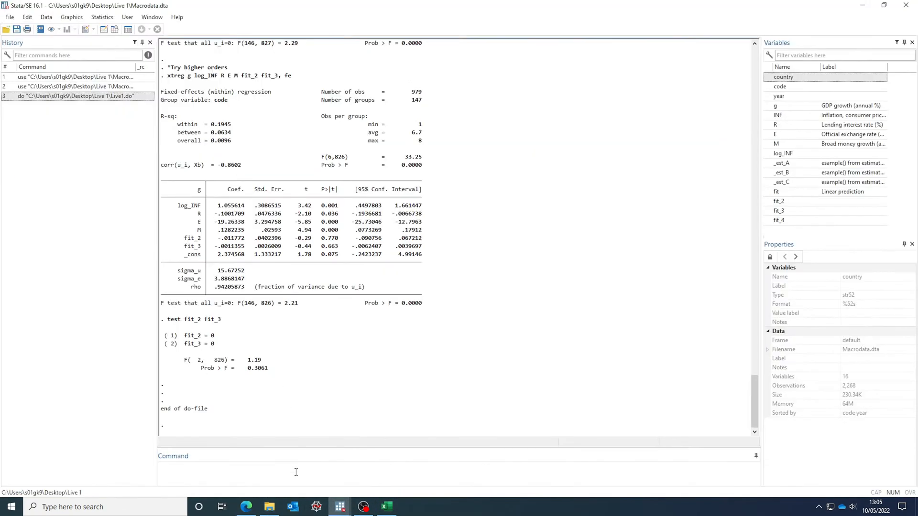
left_click(301, 473)
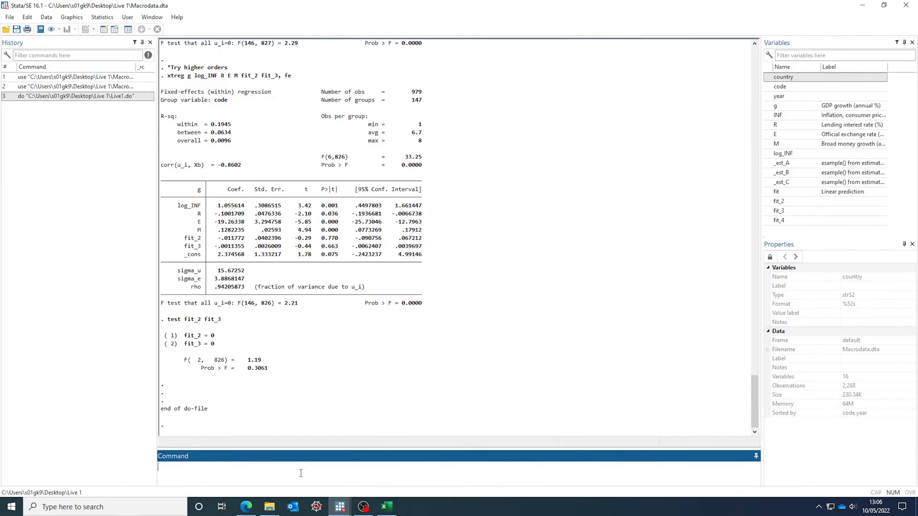
type("cls")
key("Return")
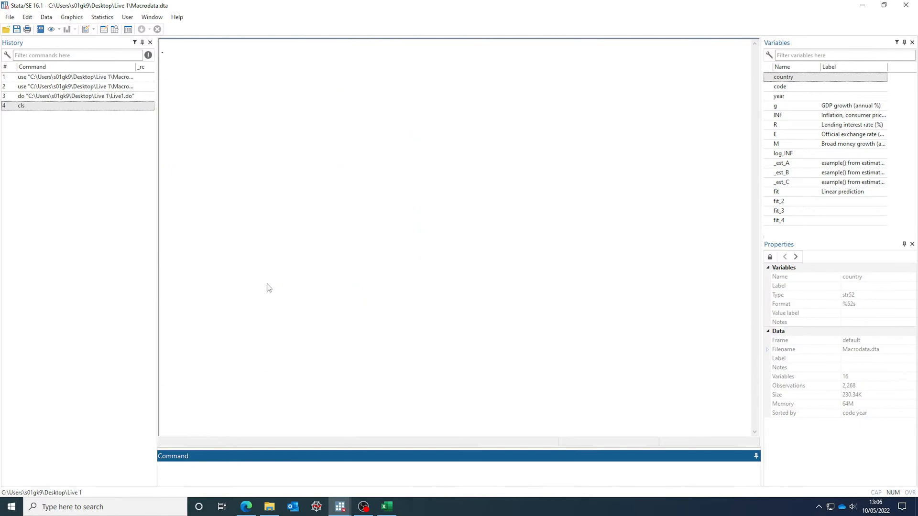
type("clear")
key("Return")
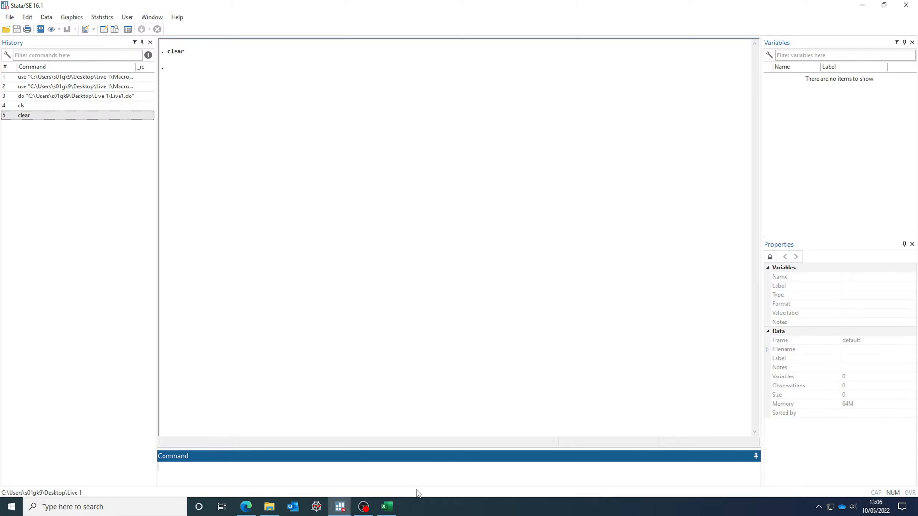
- Switch to Stata's Do-file Editor window with Live1.do
mouse_move(341, 507)
left_click(377, 480)
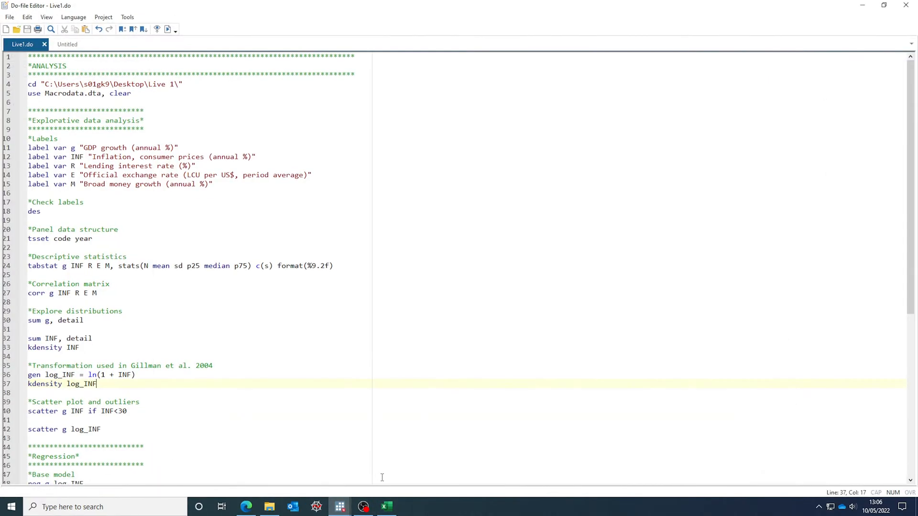
- Write the heading comment *Macro analysis in the Untitled do-file, enclosed above and below by full-width lines of asterisks
left_click(67, 44)
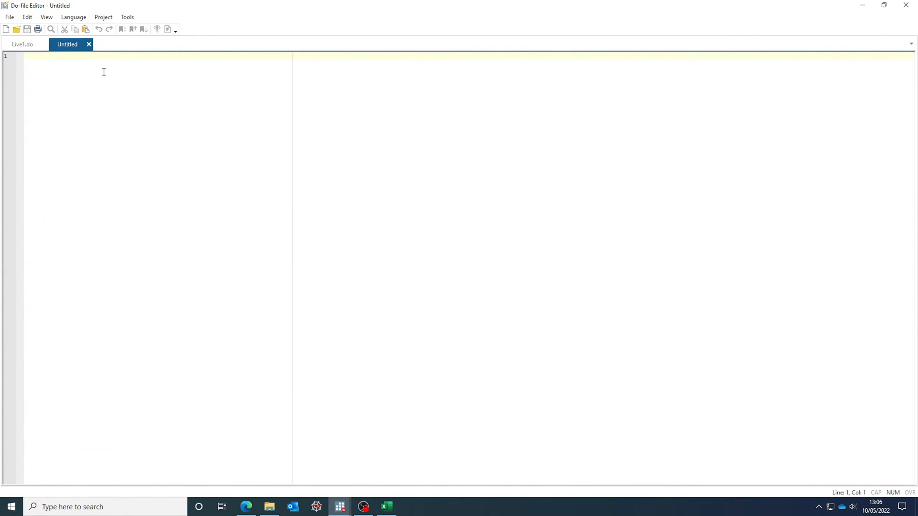
type("******************************************************************************")
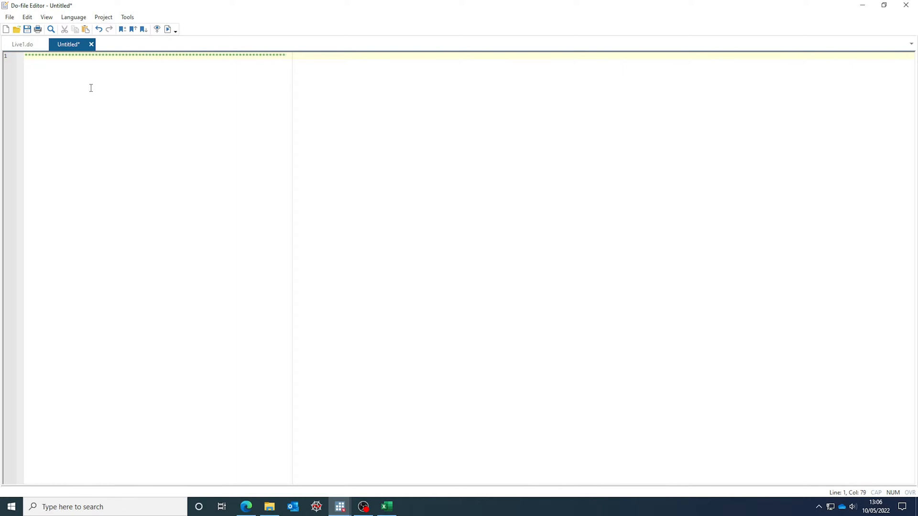
key("Return")
type("*Macro analysis")
left_click_drag(290, 57, 23, 56)
key("ctrl+c")
left_click(40, 71)
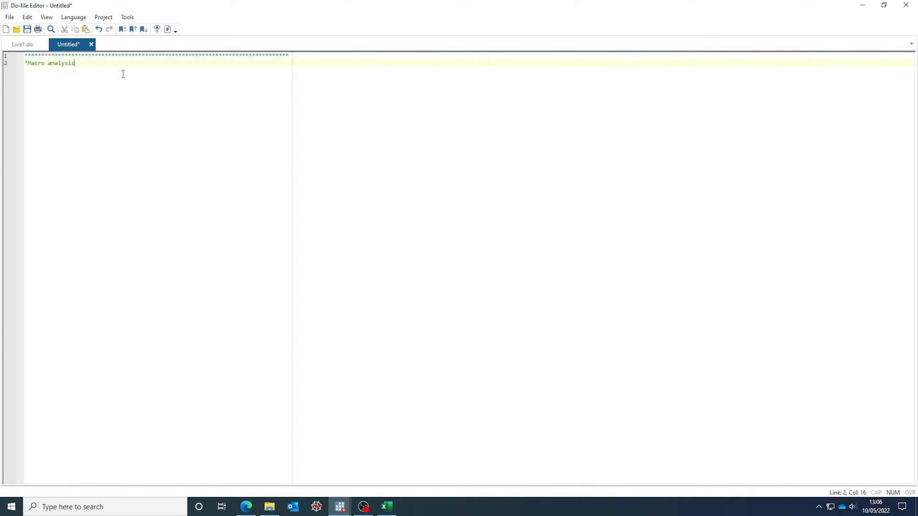
key("Return")
key("ctrl+v")
- Enlarge the do-file's text and save the file as attempt in the Live 1 folder
scroll(120, 76, "up", 6, "ctrl")
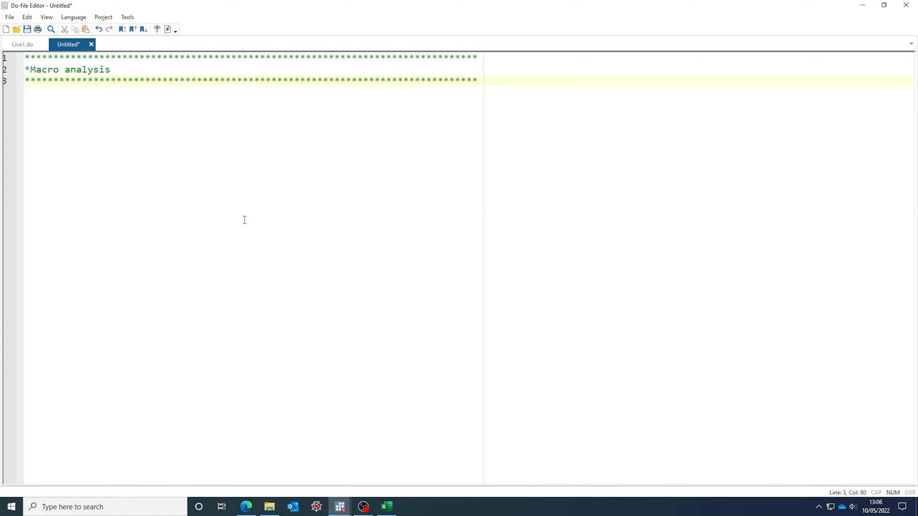
left_click(9, 17)
left_click(30, 83)
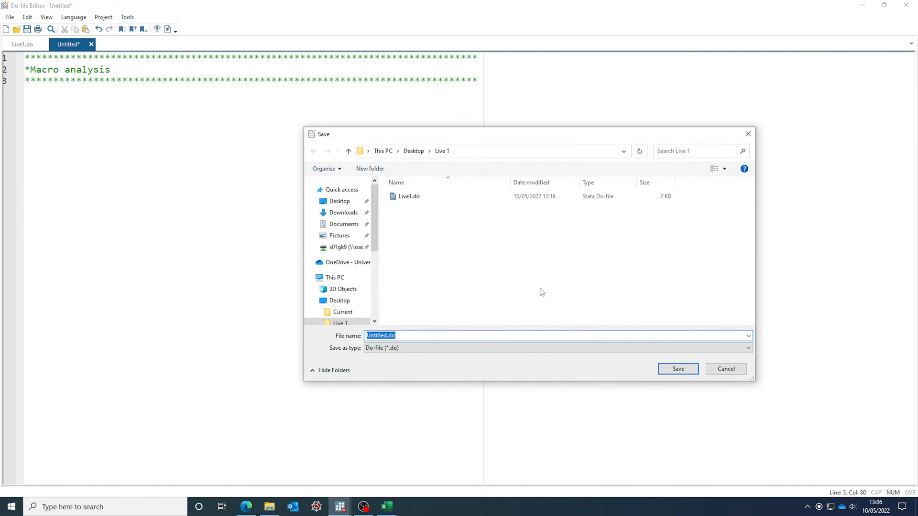
type("attempt")
key("Return")
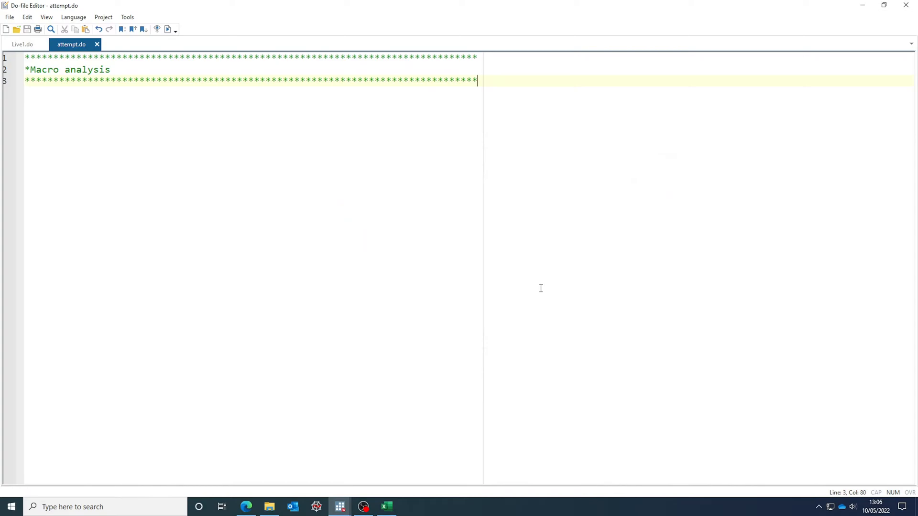
- Begin a cd command on line 4, and load Macrodata.dta from the Live 1 folder in the main Stata window
key("Return")
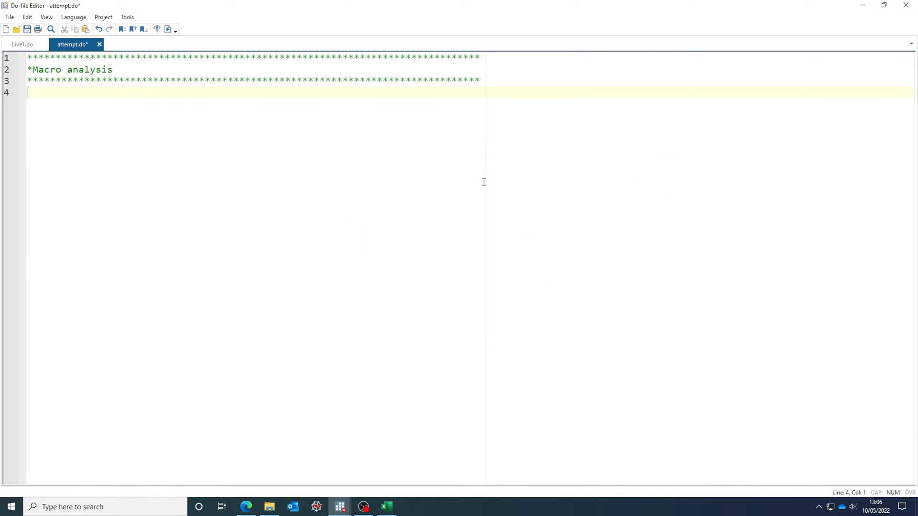
type("cd")
mouse_move(340, 506)
left_click(280, 457)
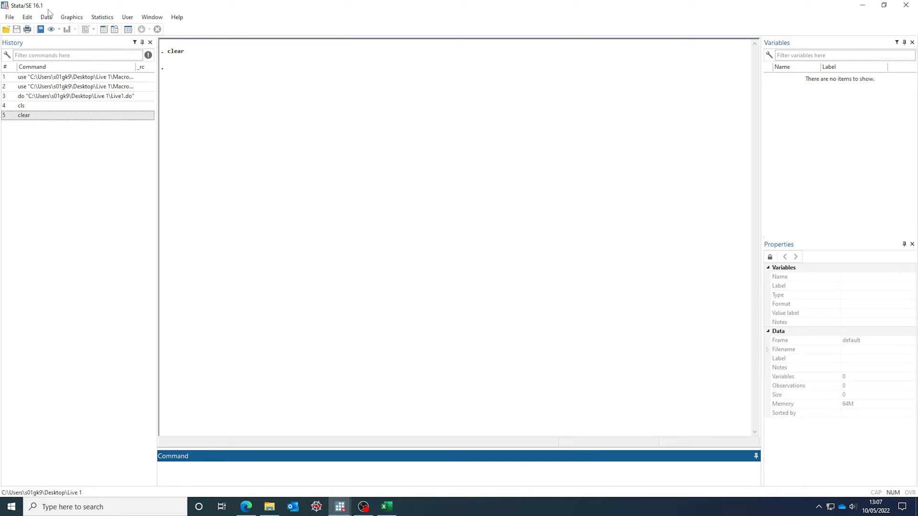
left_click(5, 29)
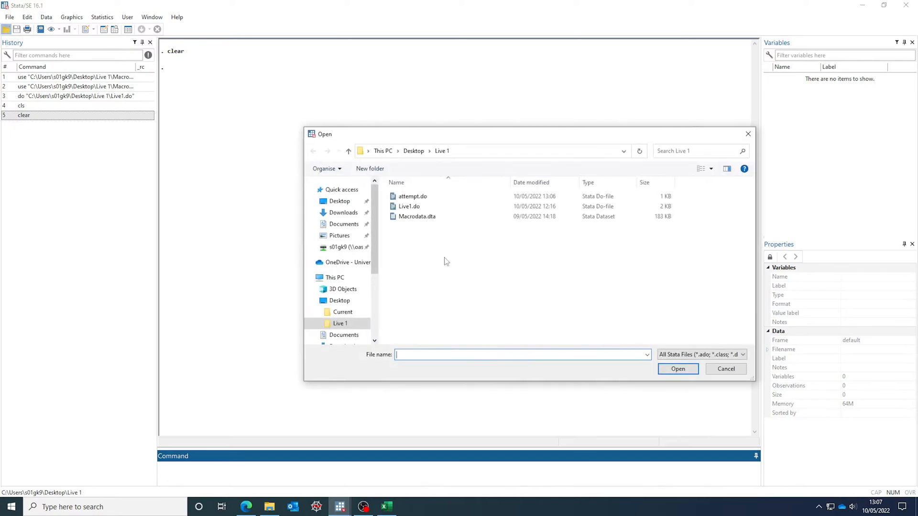
left_click(440, 219)
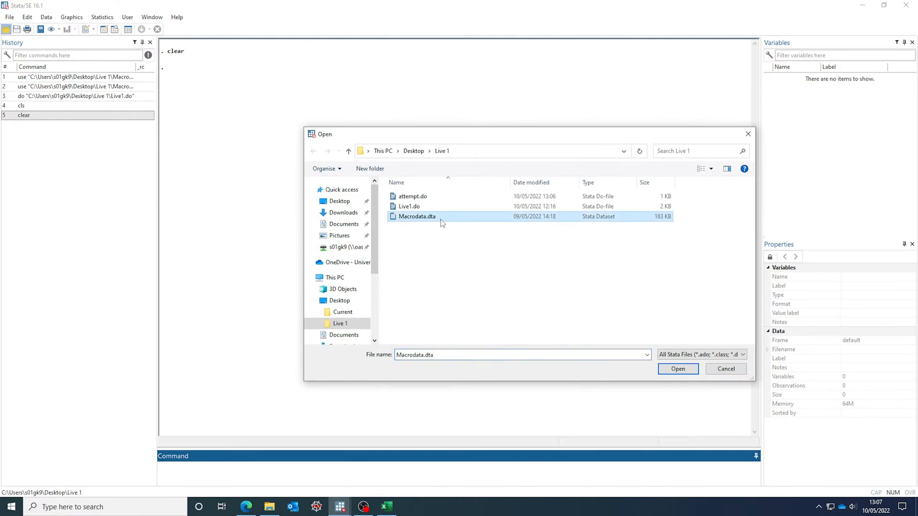
left_click(676, 371)
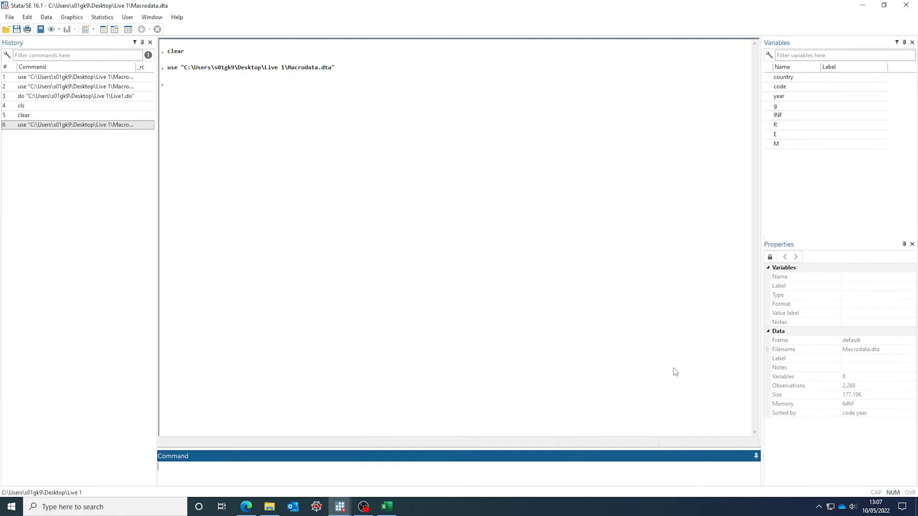
- Copy the use command for Macrodata.dta from the results into attempt.do, placing it after cd and again on line 5
left_click(344, 72)
left_click_drag(344, 72, 171, 72)
key("ctrl+c")
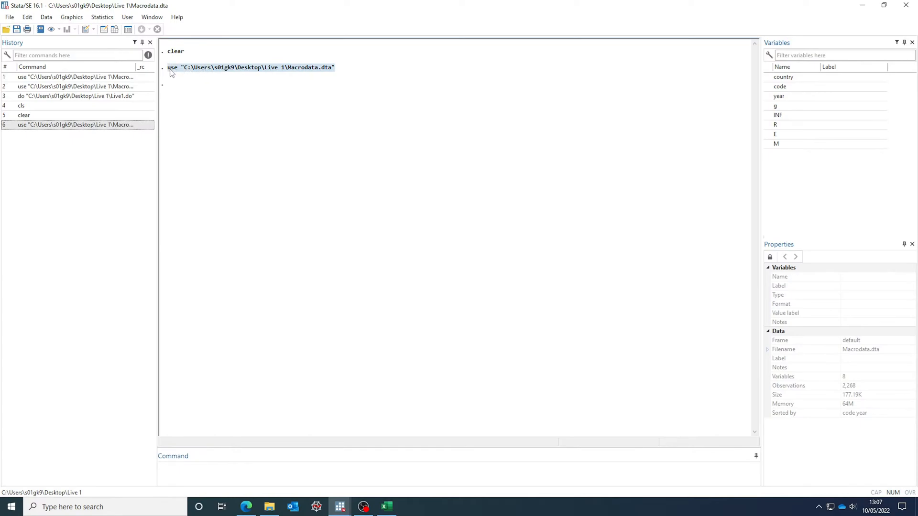
mouse_move(340, 505)
left_click(371, 471)
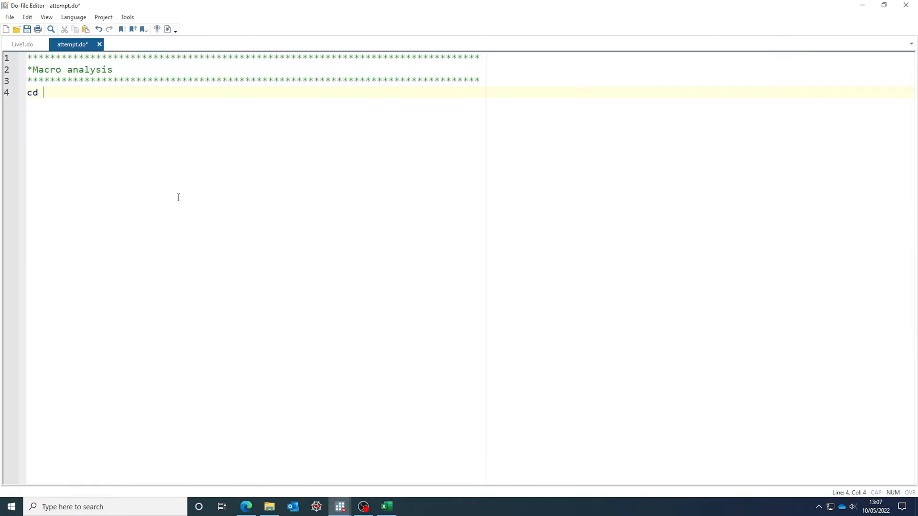
key("ctrl+v")
left_click_drag(44, 91, 351, 100)
key("ctrl+c")
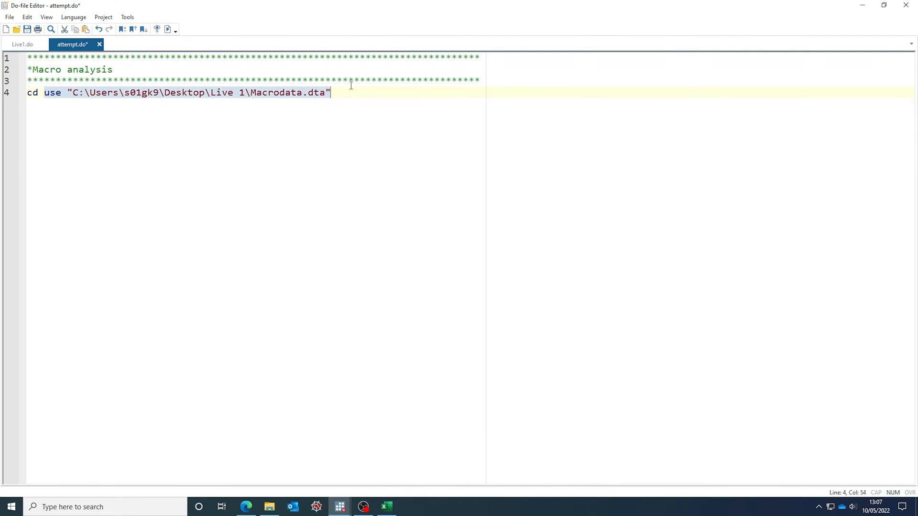
left_click(350, 83)
key("Return")
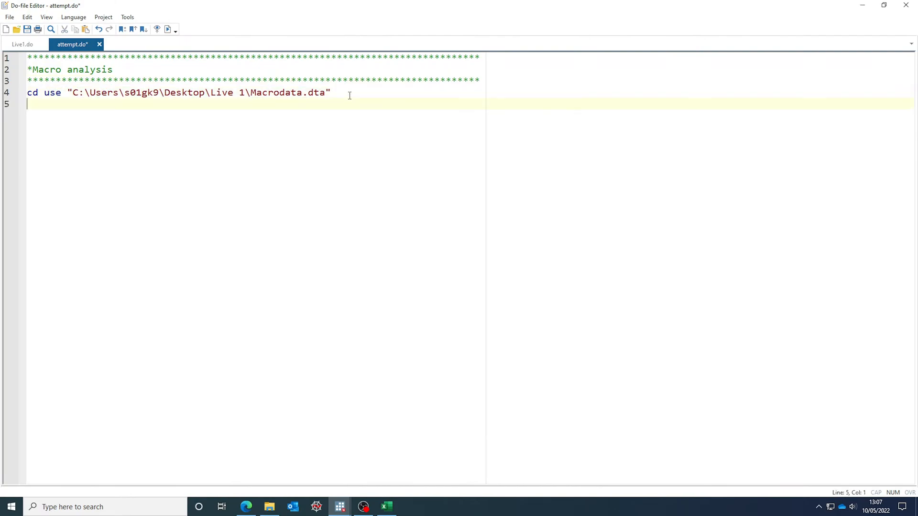
key("ctrl+v")
- Remove the folder path from line 5 so that it reads use "Macrodata.dta"
left_click_drag(233, 103, 55, 104)
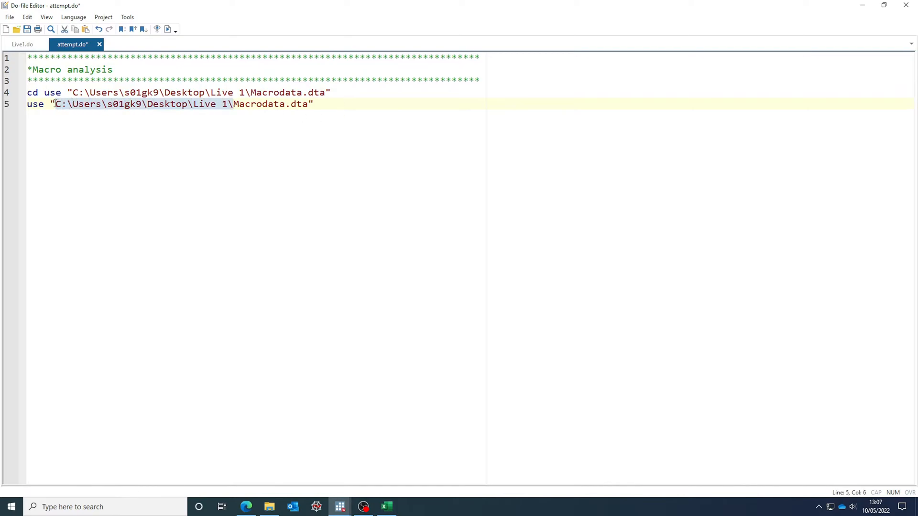
key("BackSpace")
left_click(149, 104)
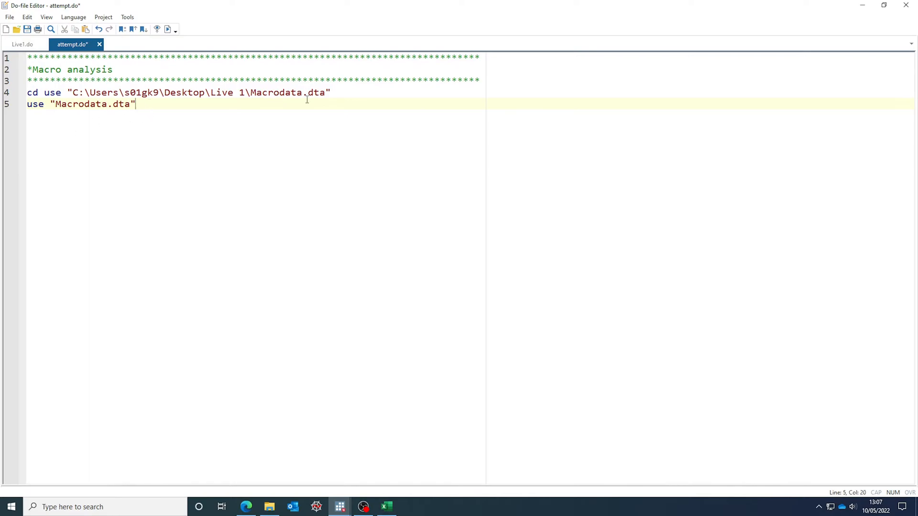
- Strip the file name and the word use from line 4, leaving cd followed by the quoted Live 1 folder path
left_click_drag(250, 93, 324, 98)
key("BackSpace")
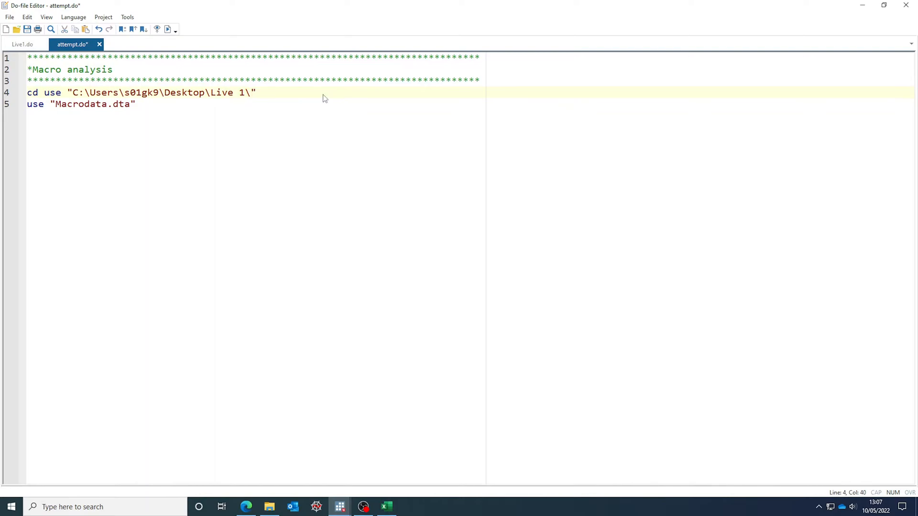
left_click_drag(61, 94, 45, 93)
key("Delete")
key("Delete")
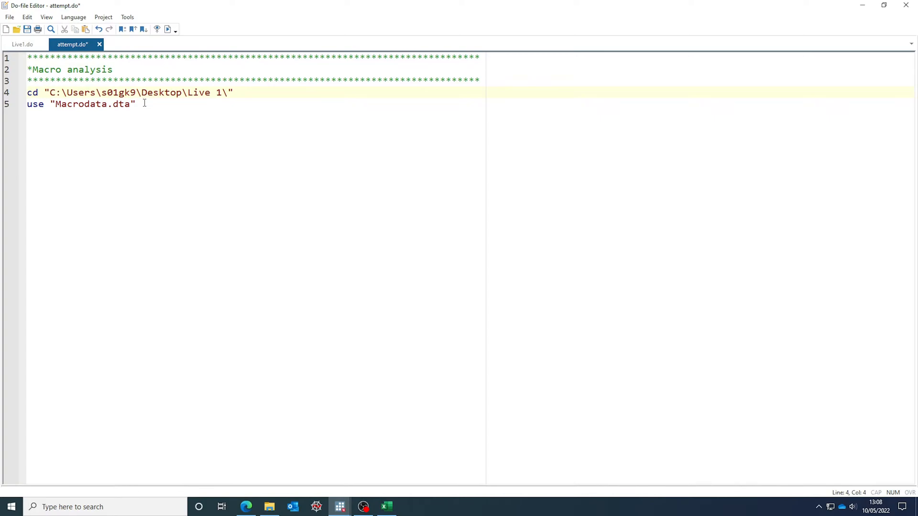
key("BackSpace")
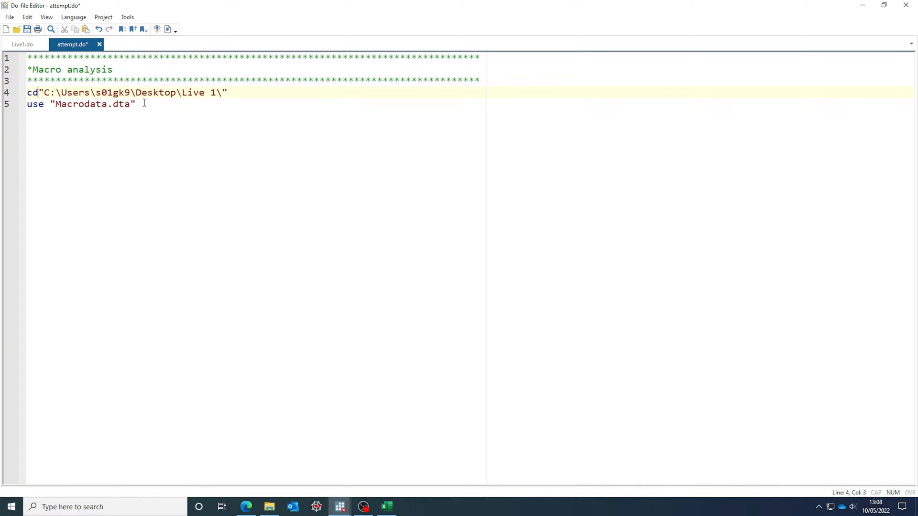
key("Down")
key("End")
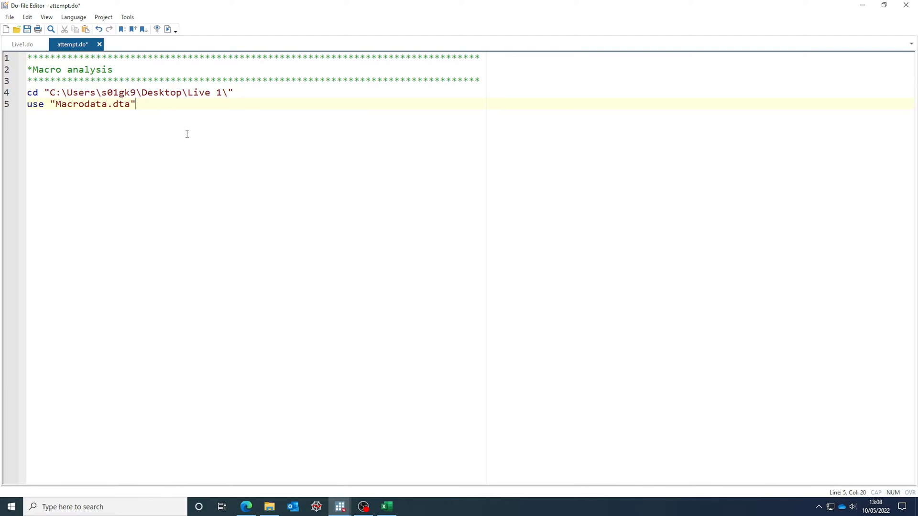
- Append the clear option to the use command, then save and run attempt.do
type(", clear")
left_click(27, 29)
left_click(168, 30)
- Browse the loaded dataset from the main Stata window with the br command and maximise the Data Editor
mouse_move(344, 511)
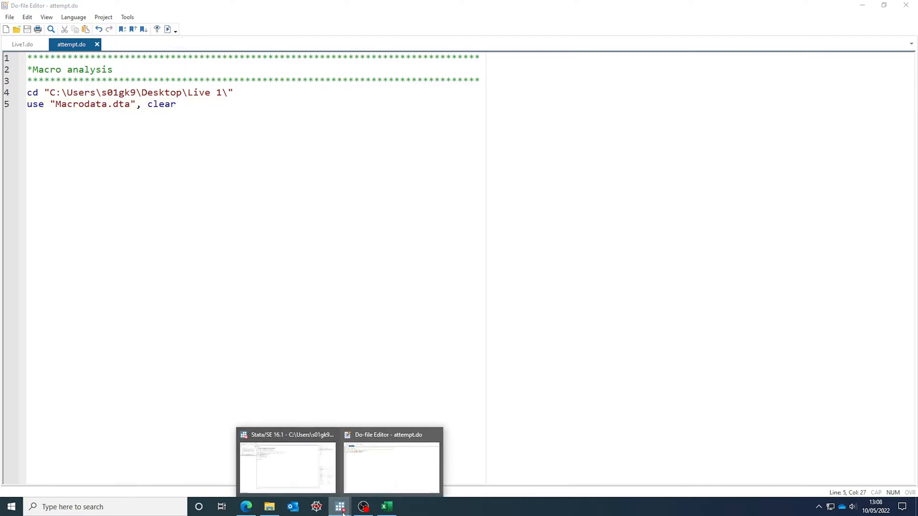
left_click(306, 469)
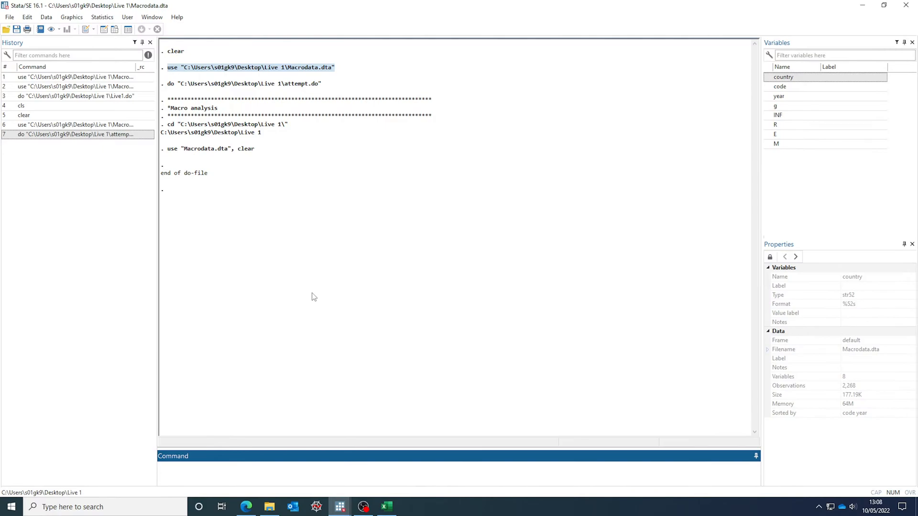
type("br")
key("Return")
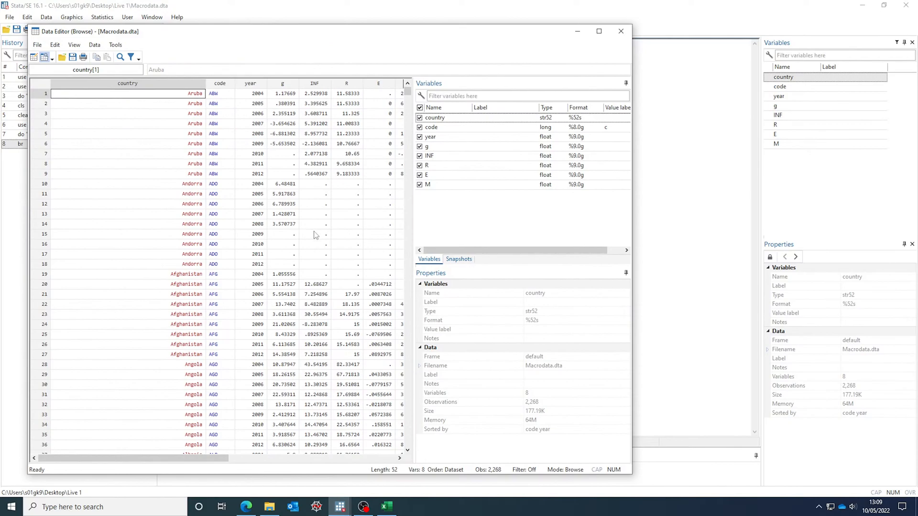
left_click_drag(474, 37, 598, 36)
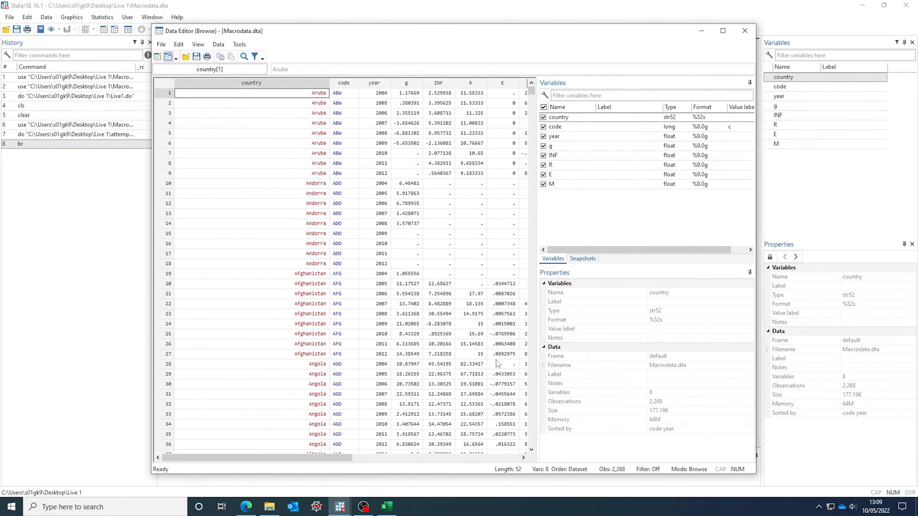
left_click(723, 31)
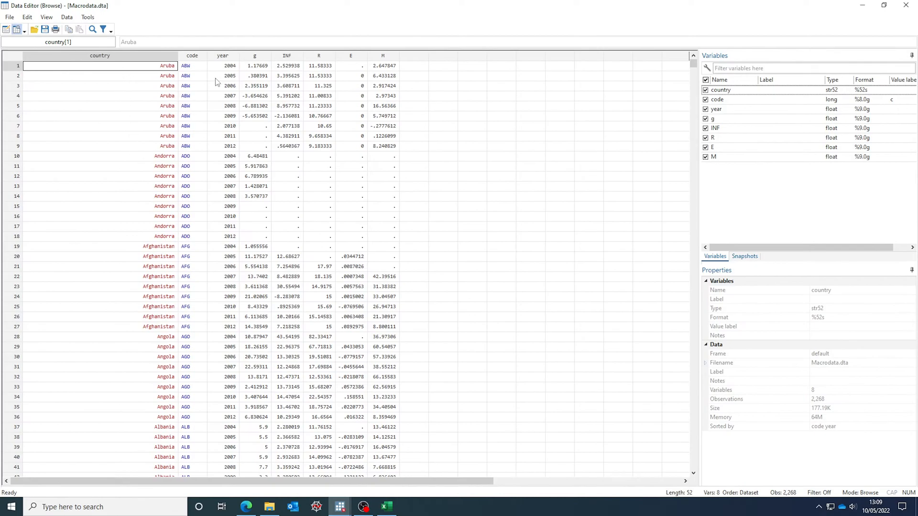
- Examine Aruba's 2004 to 2012 rows, covering the country, code and year identifiers and variable E, and close the Data Editor
left_click_drag(225, 67, 161, 149)
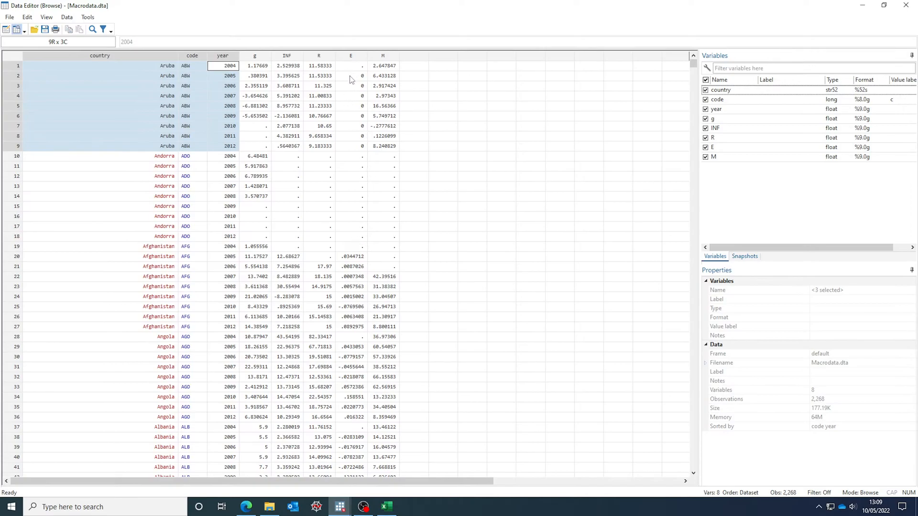
left_click_drag(352, 65, 355, 147)
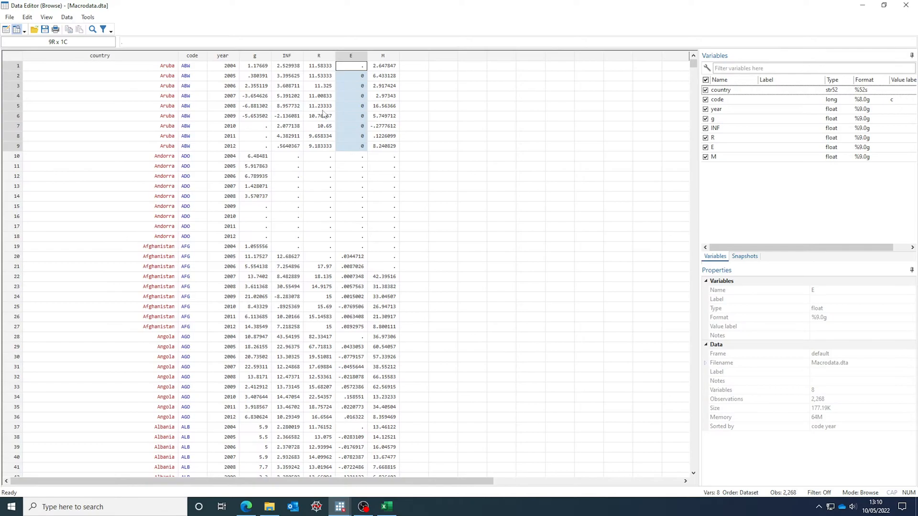
left_click_drag(224, 67, 230, 149)
left_click(378, 210)
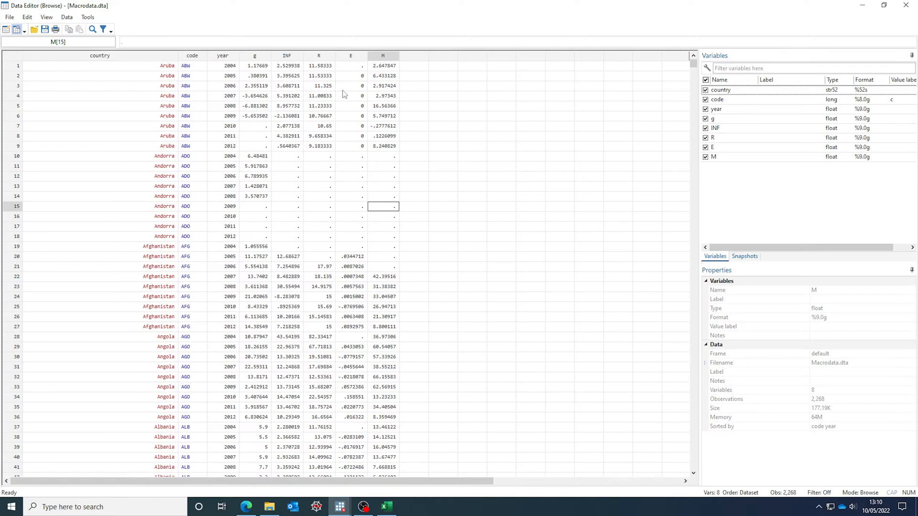
left_click_drag(354, 67, 355, 147)
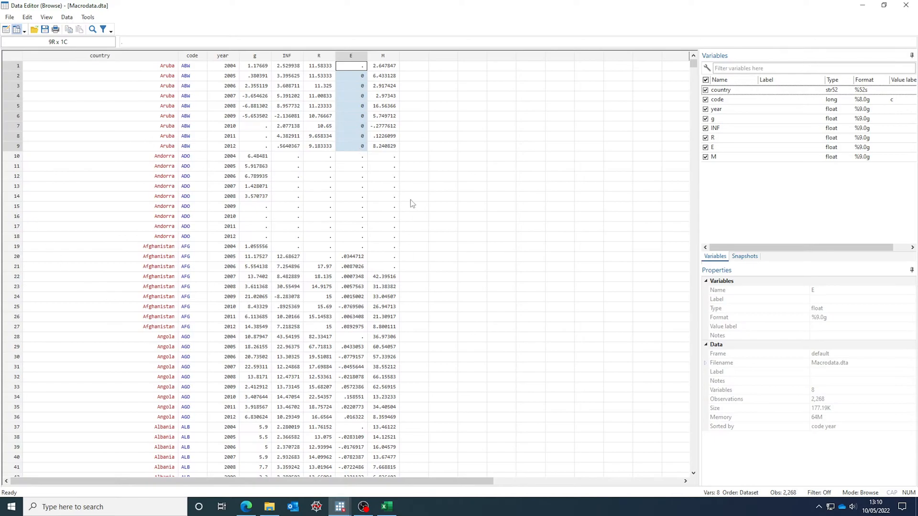
left_click(913, 5)
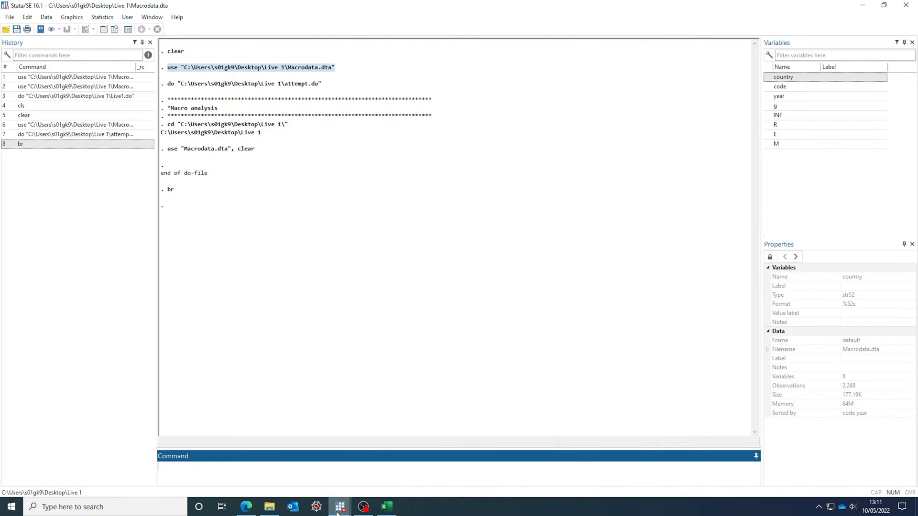
- In attempt.do, add a *Labels comment on line 7 and begin a label var command on line 8
mouse_move(338, 511)
left_click(358, 473)
key("Return")
key("Return")
type("*Labels")
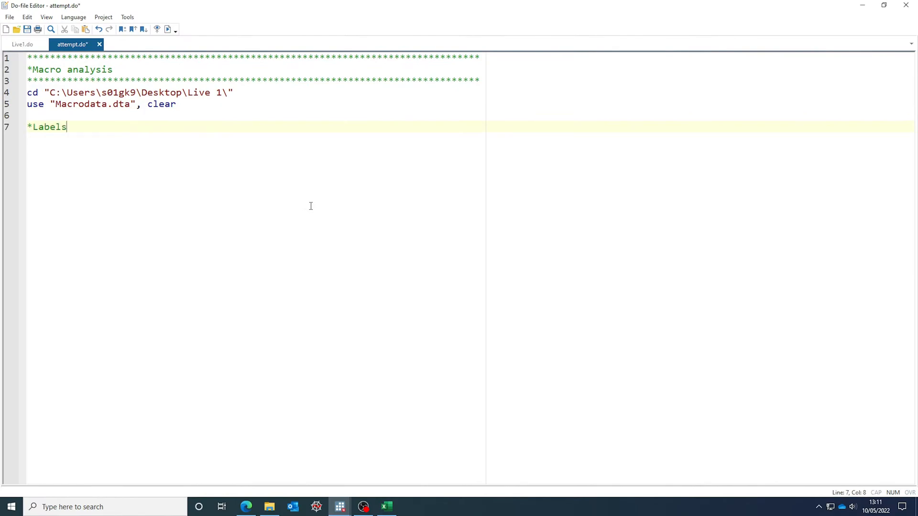
key("Return")
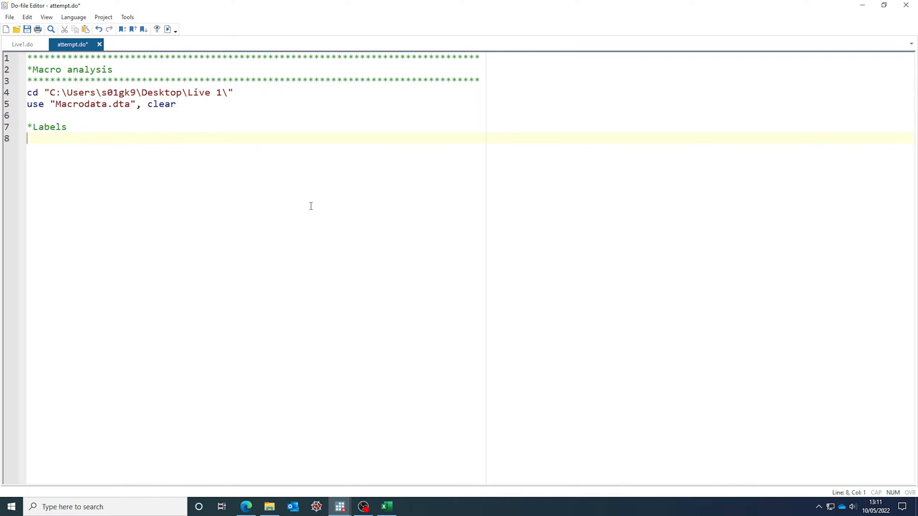
type("lab")
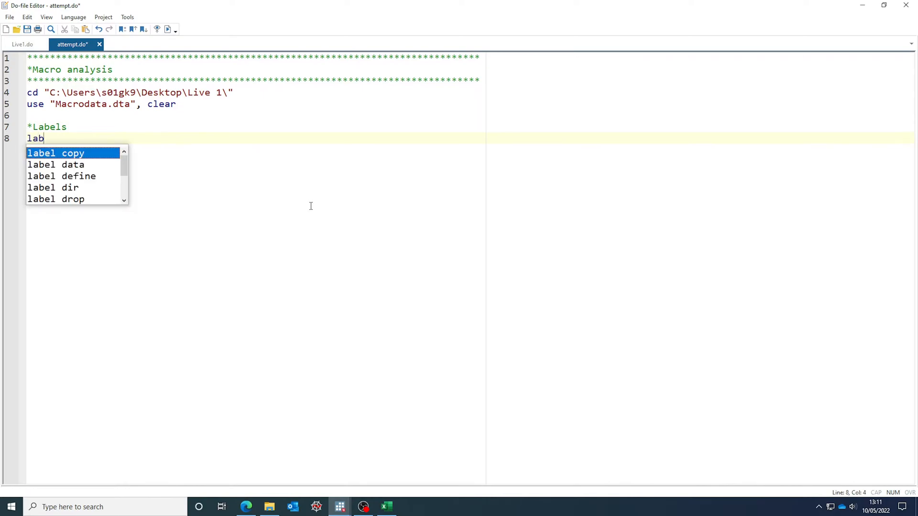
type("el")
type("var")
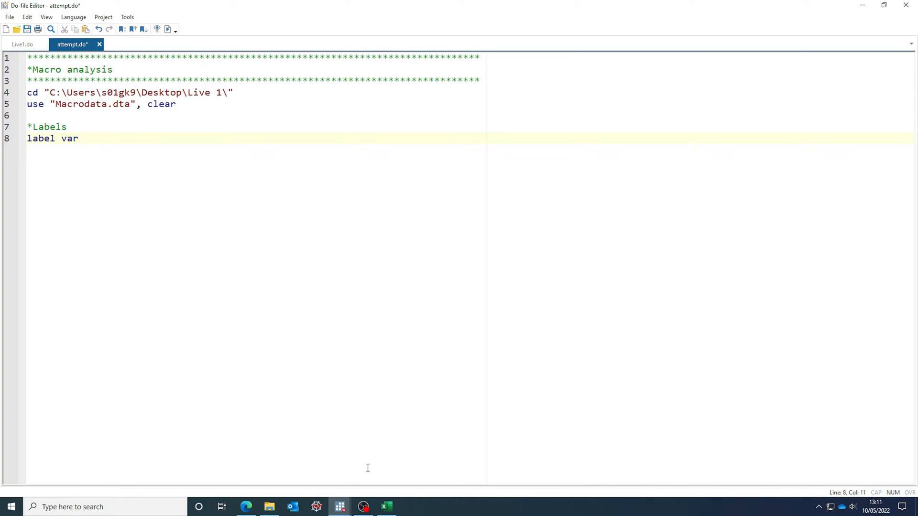
- Copy the five variable descriptions from the Excel workbook and paste them into attempt.do a few lines below the label var command
mouse_move(385, 506)
left_click(383, 461)
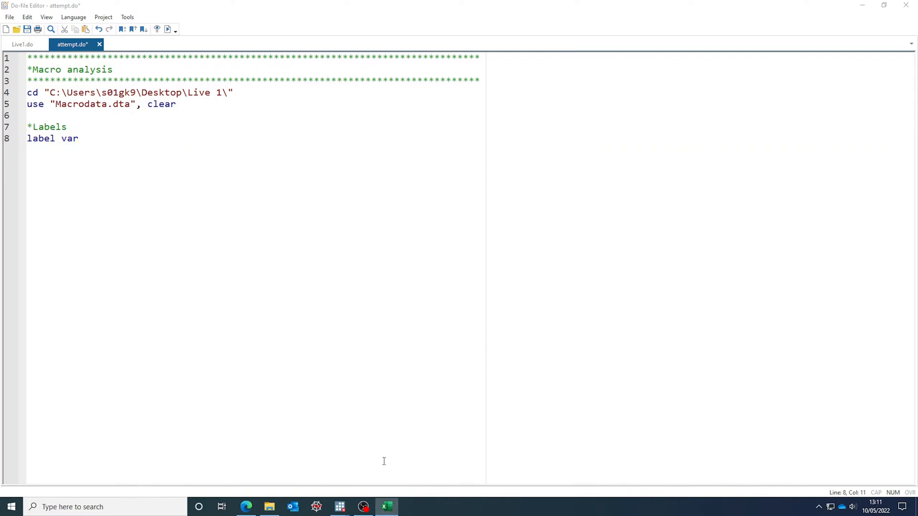
left_click_drag(242, 143, 244, 177)
key("ctrl+c")
mouse_move(340, 506)
left_click(390, 461)
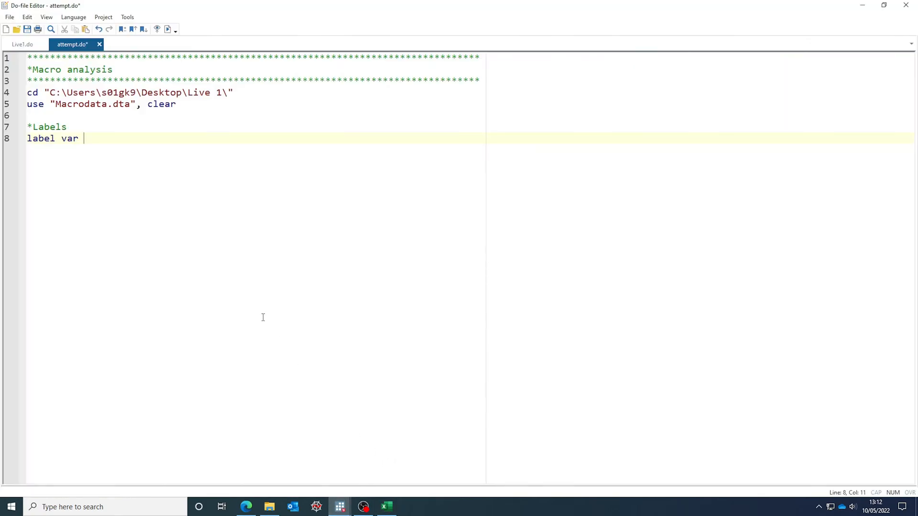
key("Return")
key("Return")
key("Return")
key("Return")
key("ctrl+v")
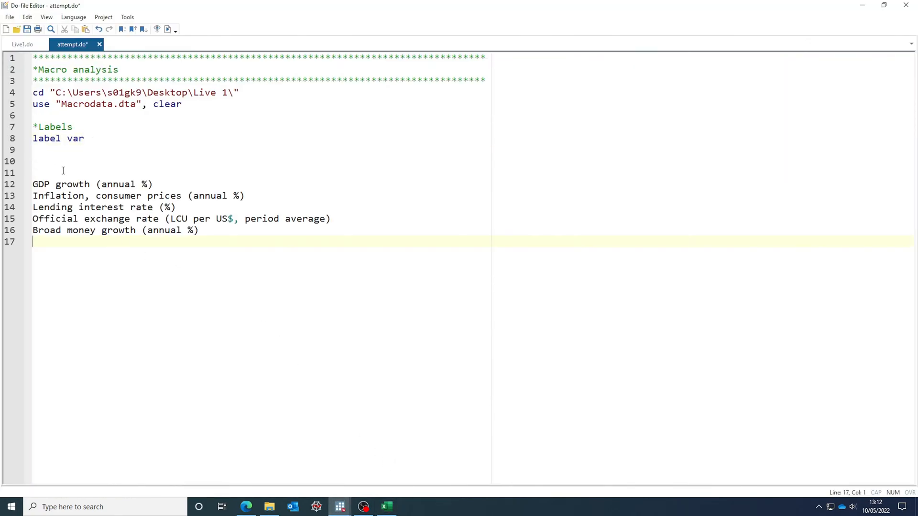
- Move the GDP growth description up to line 8 and complete it as label var g "GDP growth (annual %)"
left_click_drag(171, 184, 91, 138)
left_click(93, 139)
key("Left")
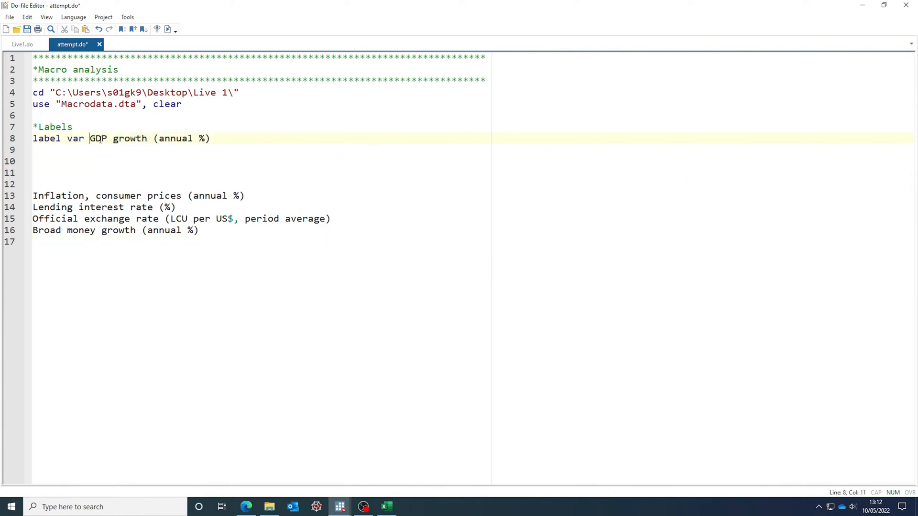
type("g ")
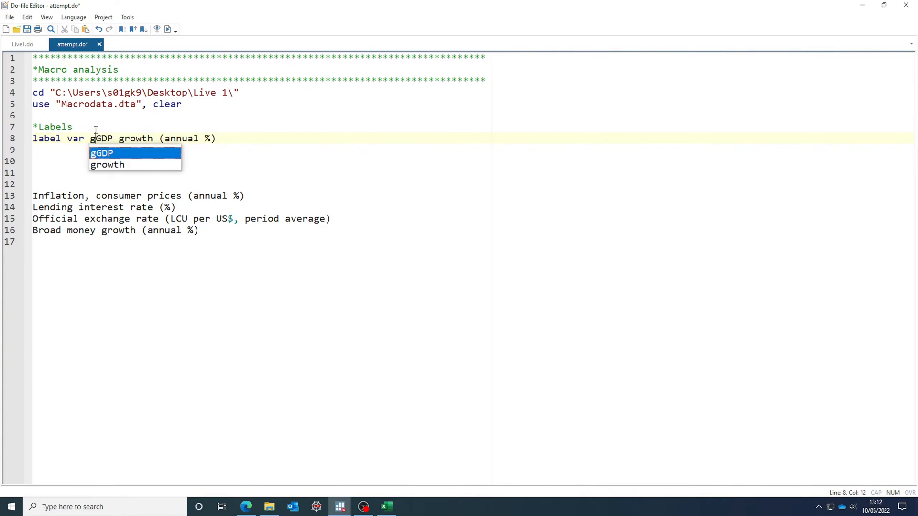
type("\"")
left_click(236, 139)
type("\"")
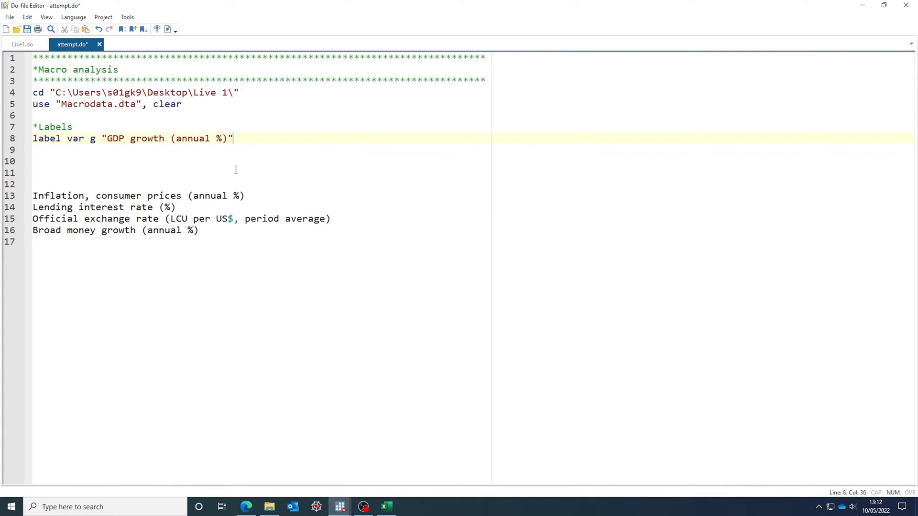
- Remove two blank lines below line 8 and prefix the four remaining descriptions with a copy of label var
left_click(101, 156)
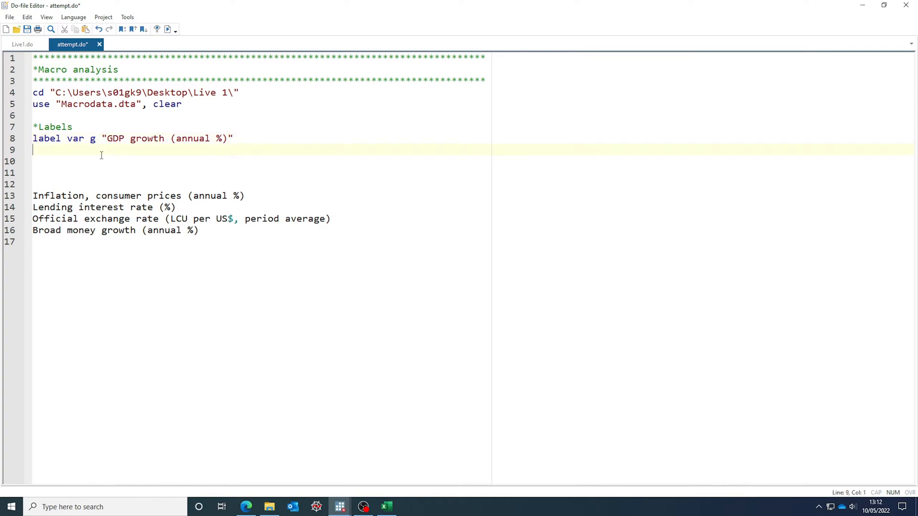
key("Delete")
key("Delete")
left_click_drag(85, 139, 57, 138)
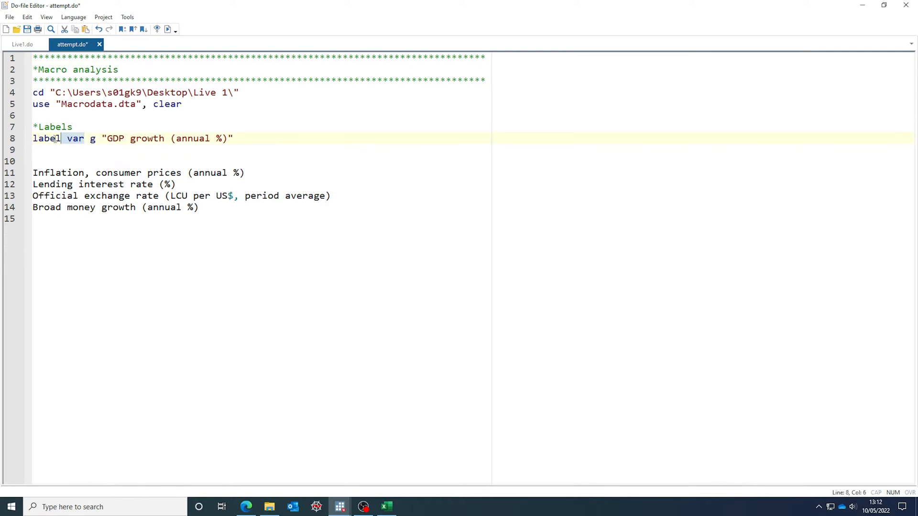
left_click(34, 173)
key("ctrl+v")
left_click(34, 185)
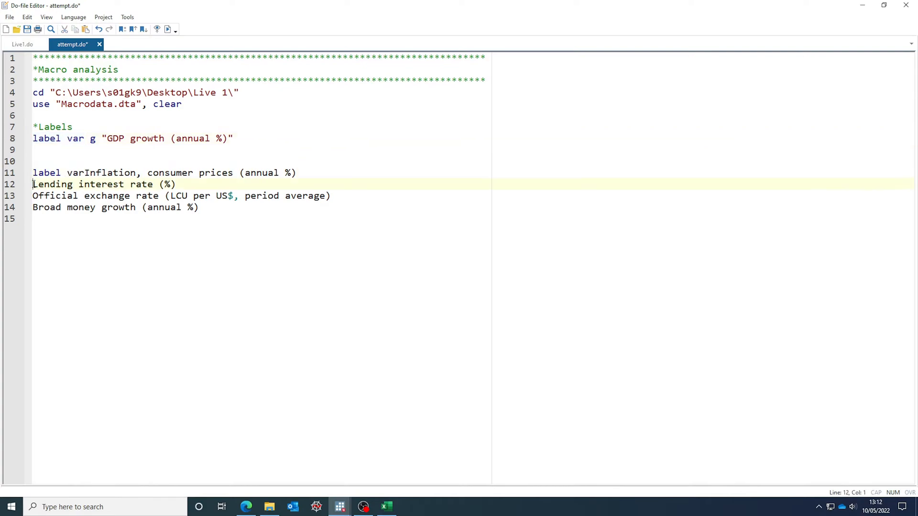
key("ctrl+v")
left_click(33, 196)
key("ctrl+v")
left_click(34, 208)
key("ctrl+v")
- Insert a space after var in the four unfinished label commands and delete the two blank lines above them
left_click(84, 172)
left_click(84, 184)
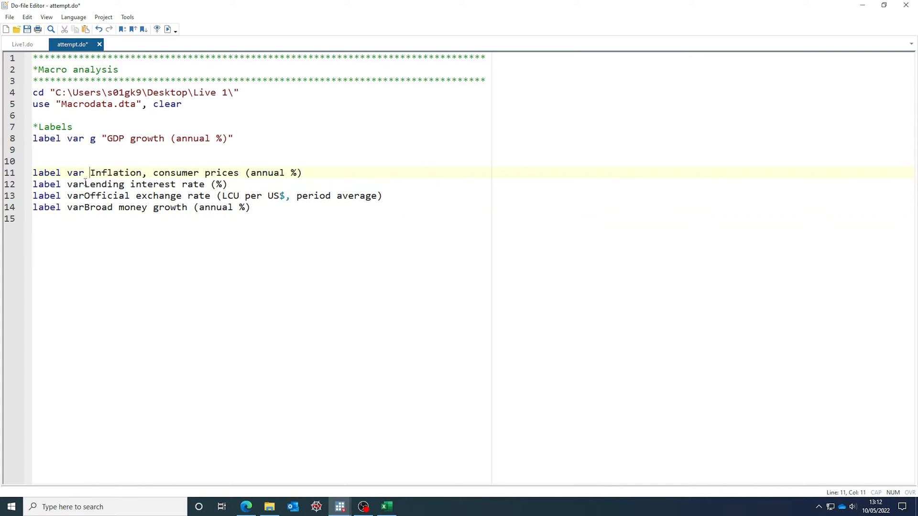
left_click(87, 196)
left_click(84, 207)
left_click(57, 150)
key("Delete")
key("Delete")
- Complete line 9 as label var INF "Inflation, consumer prices (annual %)"
left_click(84, 150)
type("INF ")
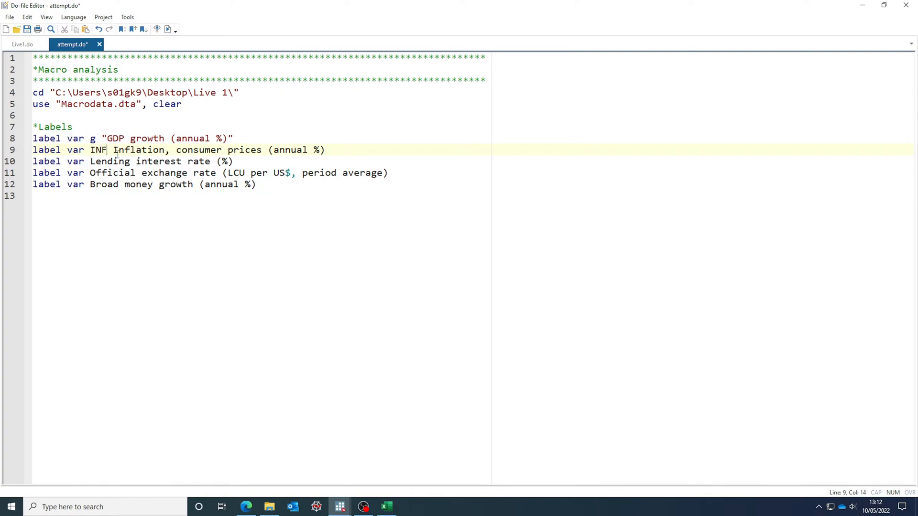
type("\"")
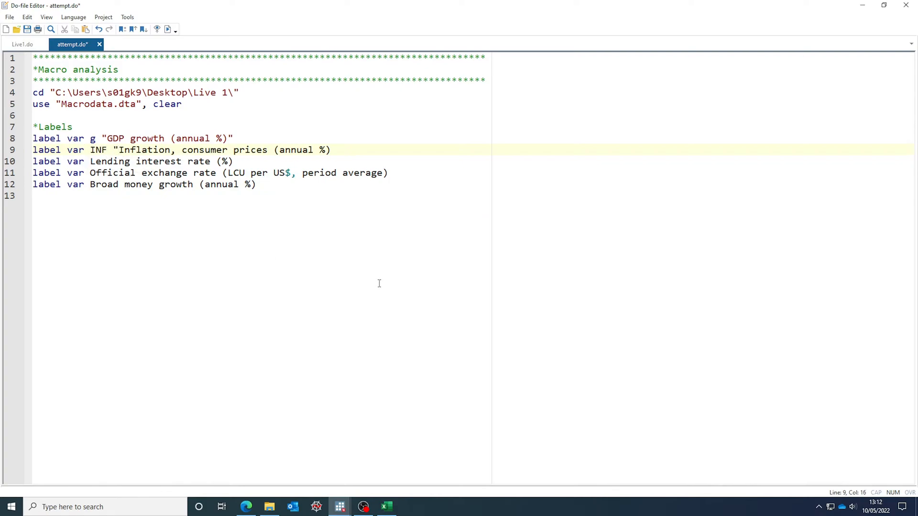
left_click(343, 151)
type("\"")
- Complete line 10 as label var R "Lending interest rate (%)"
left_click(86, 162)
type("\"")
type("R")
key("Right")
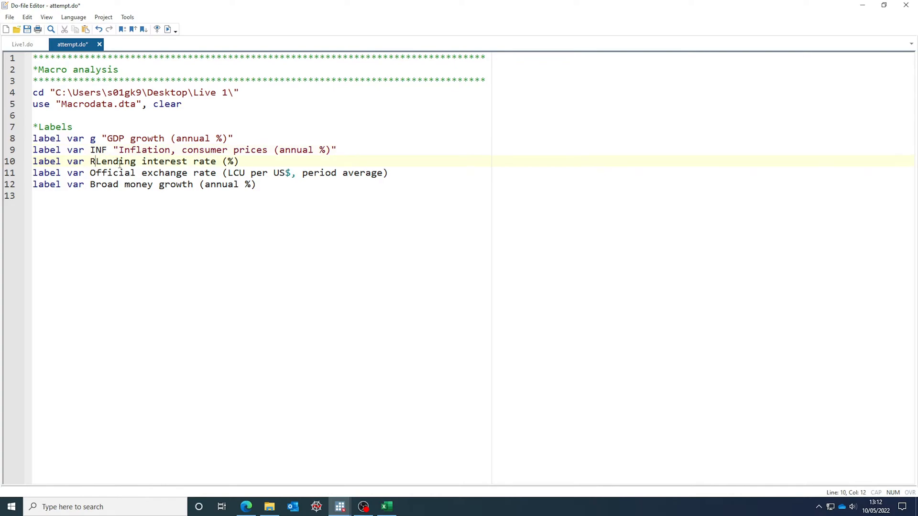
type("\"")
key("End")
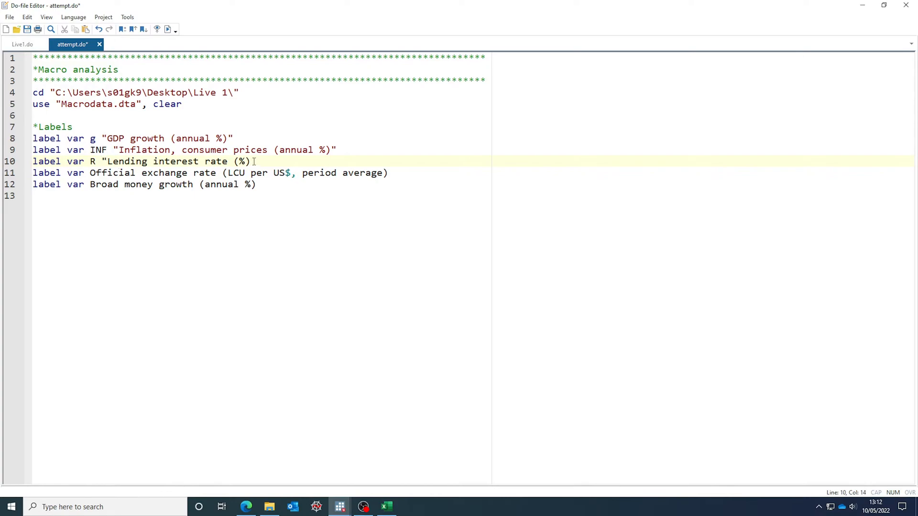
type("\"")
- Complete line 11 as label var E "Official exchange rate (LCU per US$, period average)"
left_click(89, 173)
key("Left")
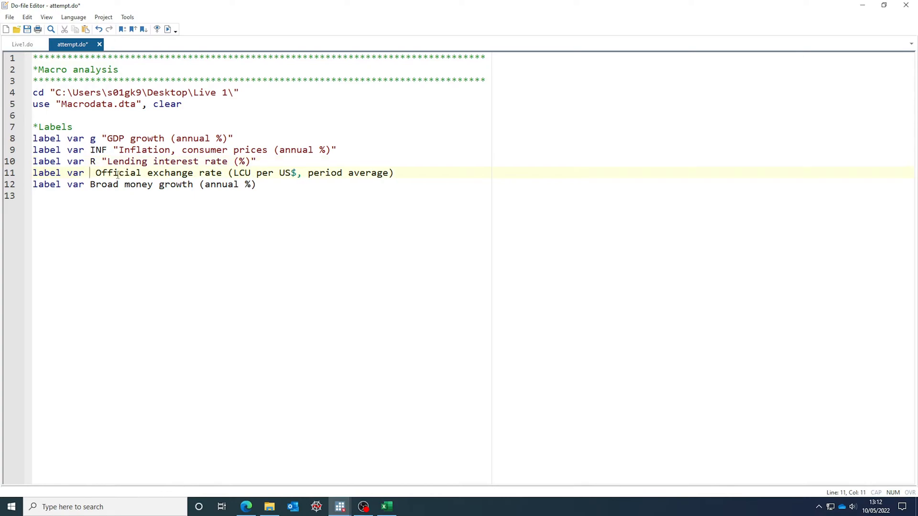
type("E ")
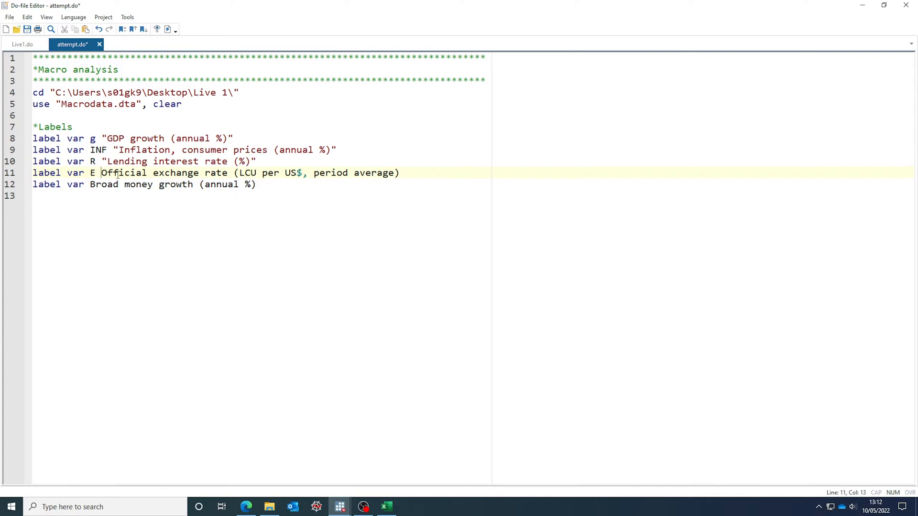
type("\"")
left_click(423, 174)
type("\"")
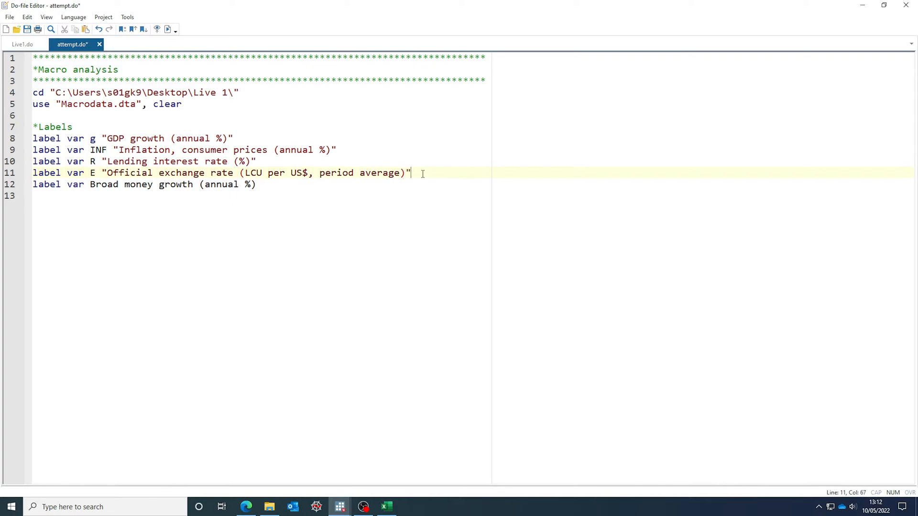
- Complete line 12 as label var M "Broad money growth (annual %)"
left_click(91, 185)
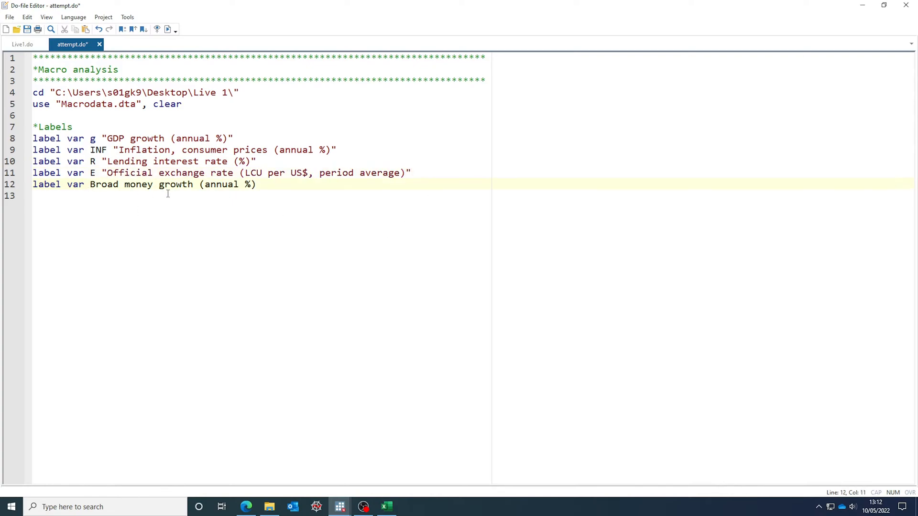
type("M ")
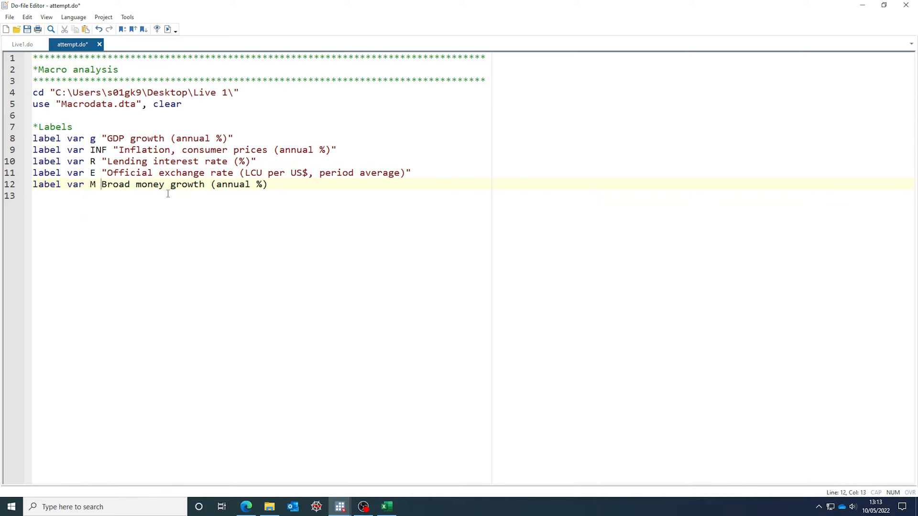
type("\"")
left_click(277, 188)
type("\"")
- Add a des command on line 14, leaving line 13 blank, and save and run attempt.do
key("Return")
key("Return")
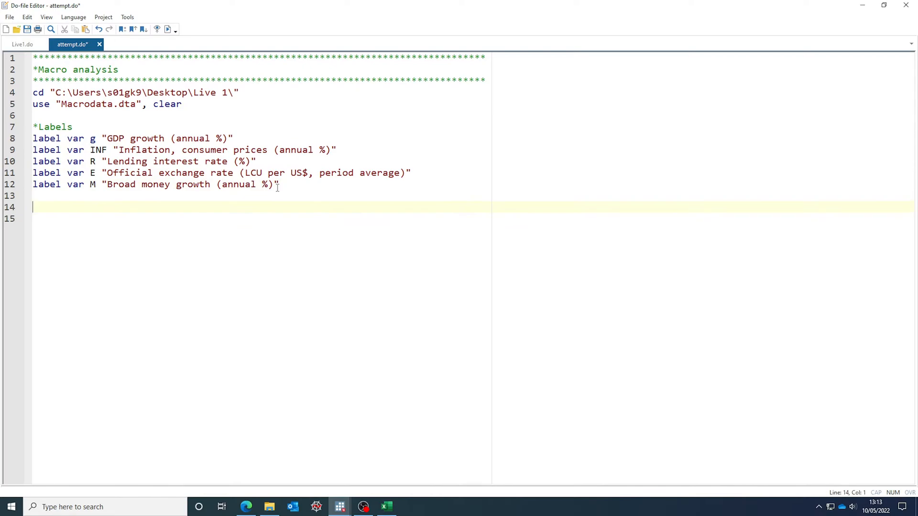
type("des")
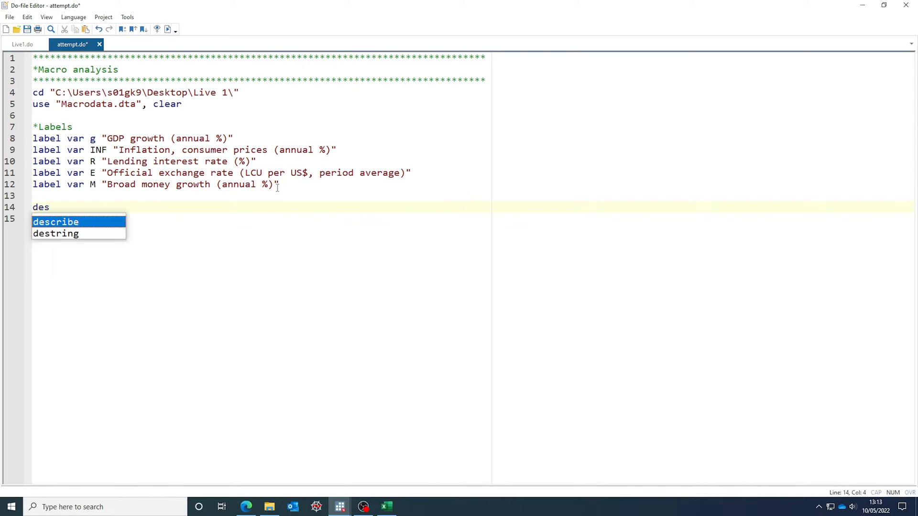
left_click(57, 194)
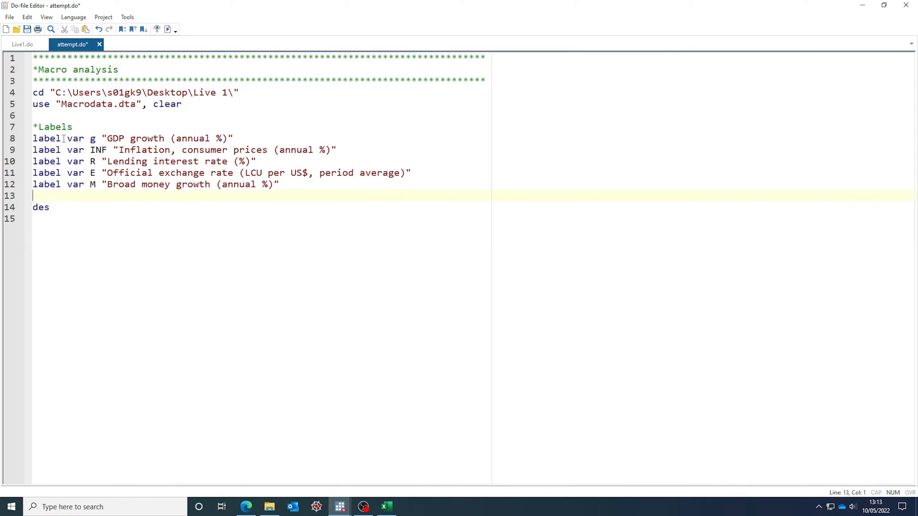
left_click(27, 29)
left_click(170, 29)
- Switch to the main Stata window and examine the labels of g, INF, R, E and M in the describe output
mouse_move(345, 509)
left_click(287, 461)
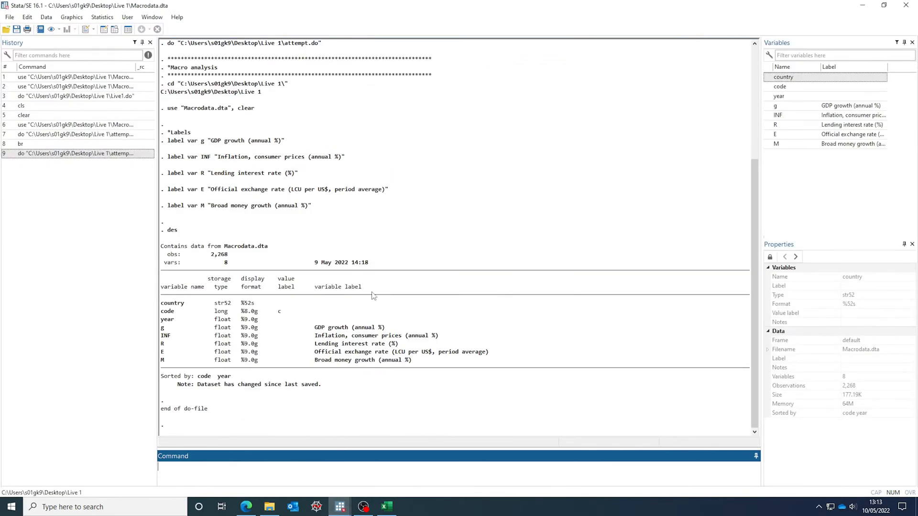
left_click_drag(163, 328, 445, 364)
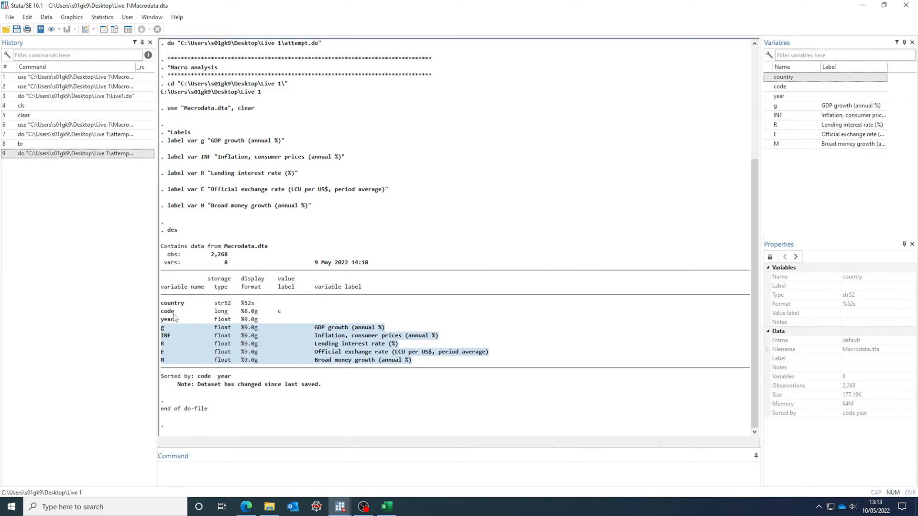
- Browse the labelled dataset with the br command
left_click(217, 473)
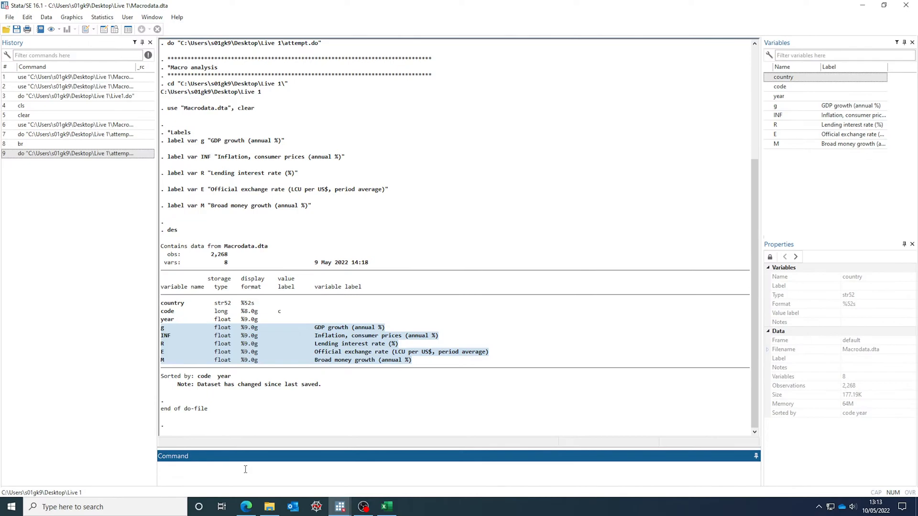
type("br")
key("Return")
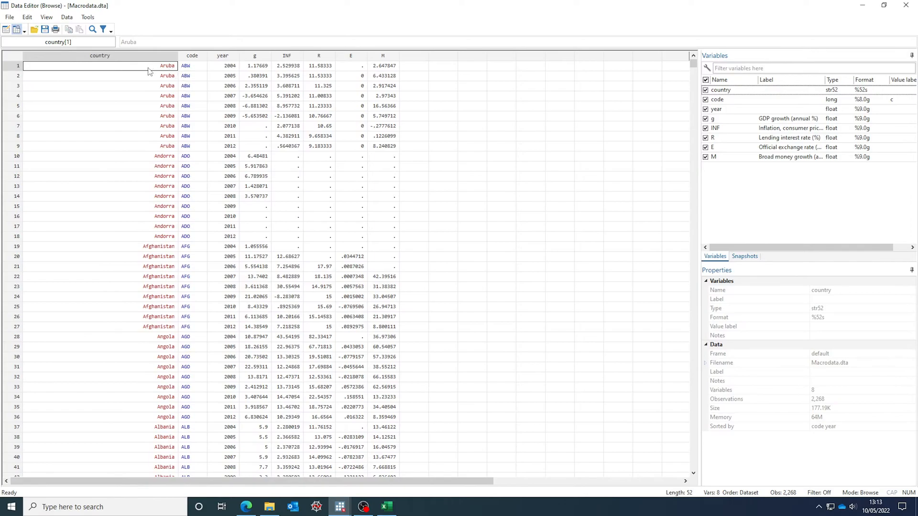
- Compare the country and code columns across Aruba's nine rows, and close the Data Editor
left_click(137, 75)
left_click(135, 68)
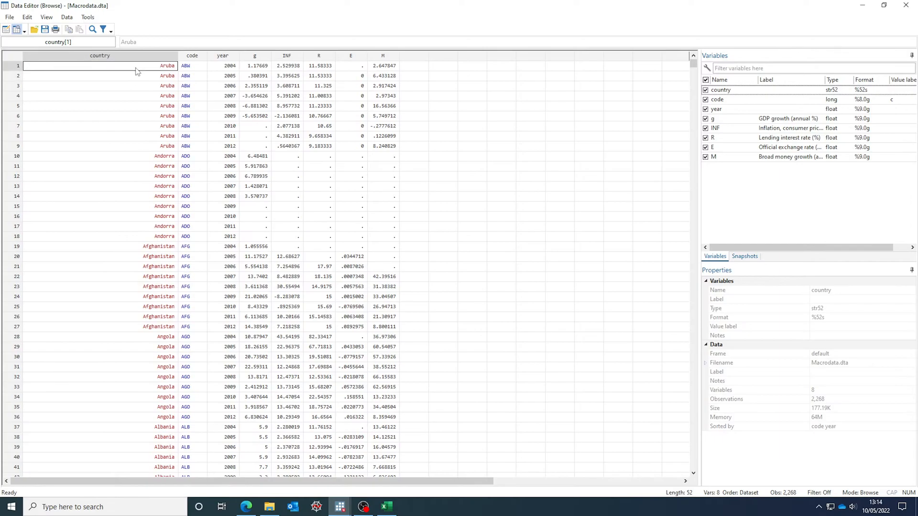
left_click(200, 71)
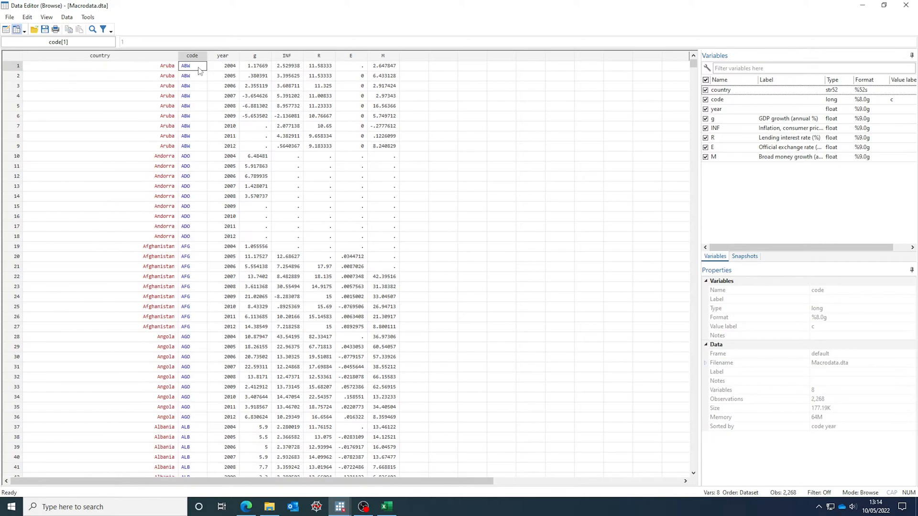
left_click_drag(200, 71, 151, 143)
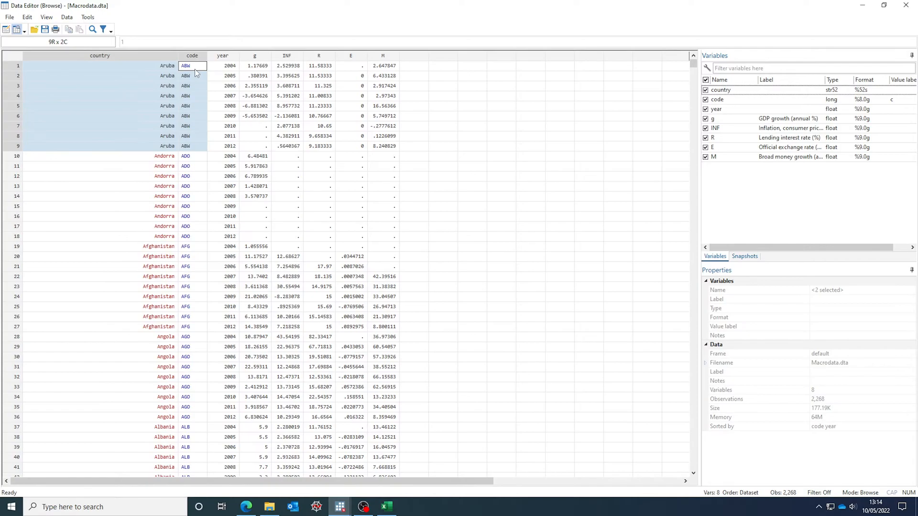
left_click(494, 84)
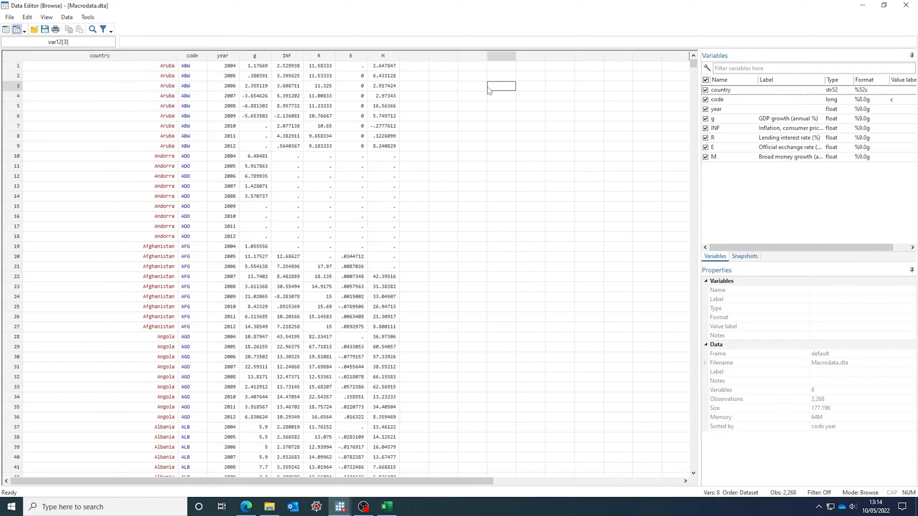
left_click(905, 8)
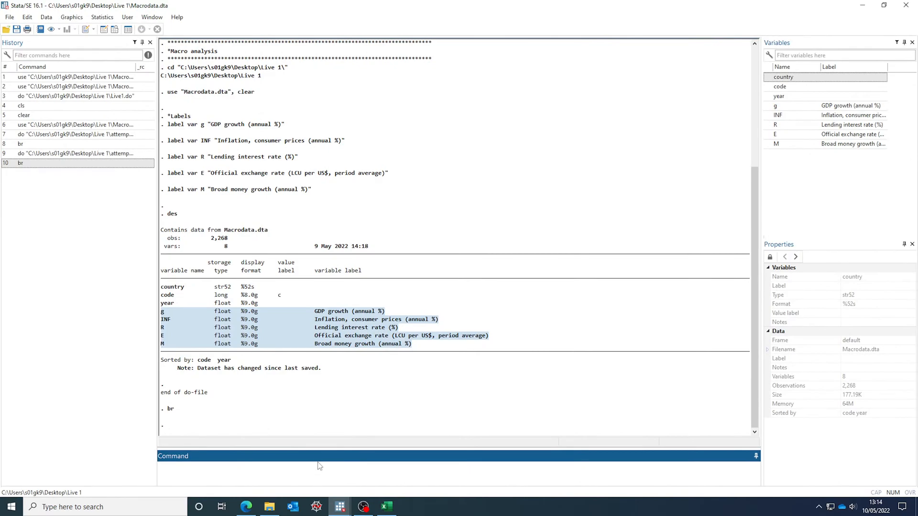
- Add a *Panel data comment and the command tsset code year on lines 16–17 of attempt.do, and save and run the do-file
mouse_move(340, 506)
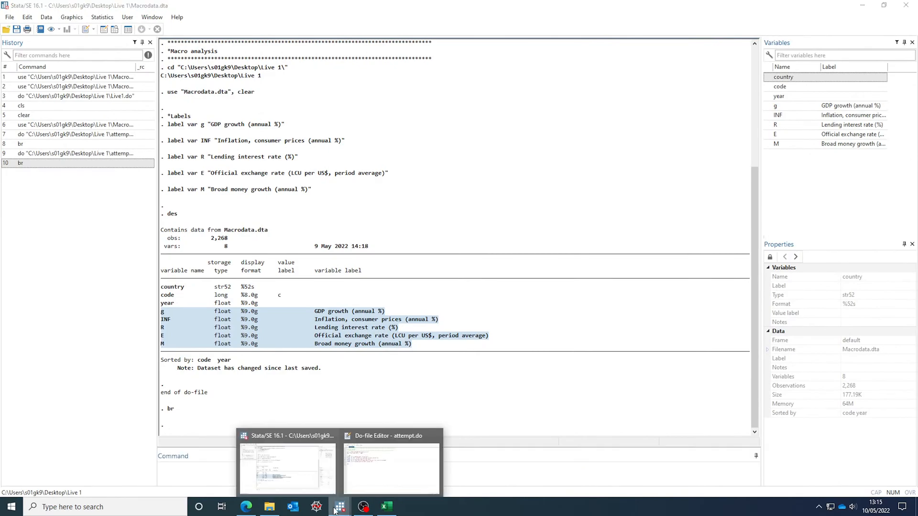
left_click(364, 473)
left_click(101, 227)
key("Return")
type("*Panel data")
key("Return")
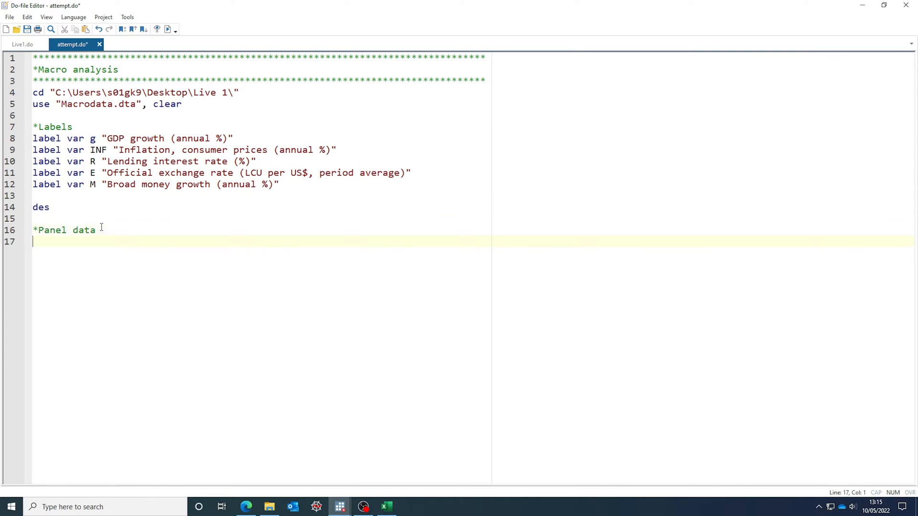
type("tsset")
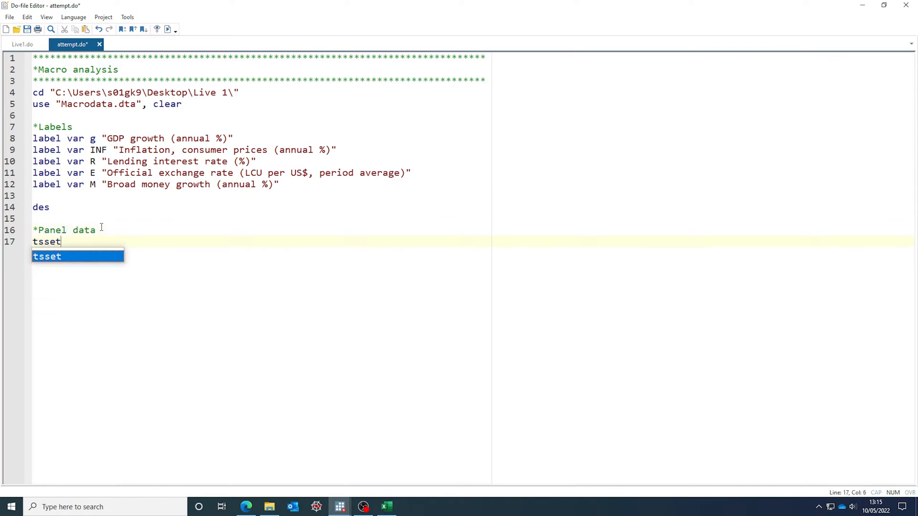
type(" c")
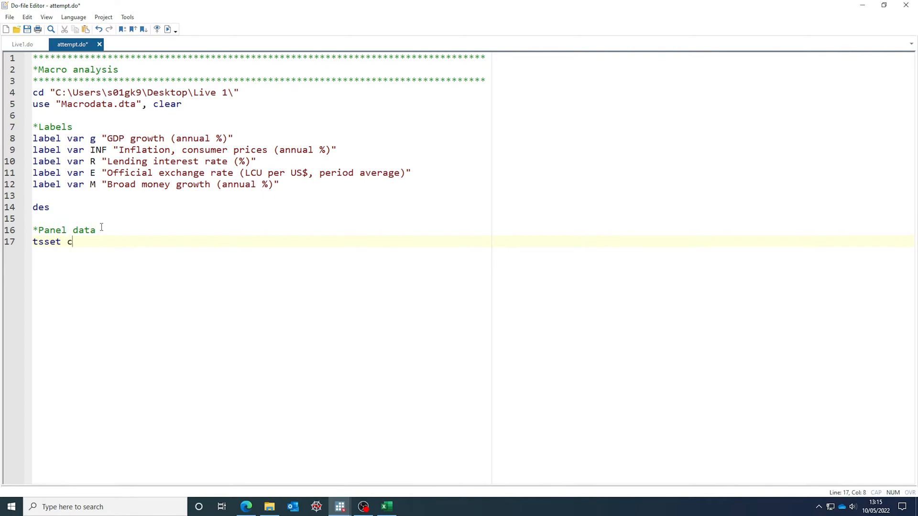
type("ode year")
left_click(27, 29)
left_click(169, 30)
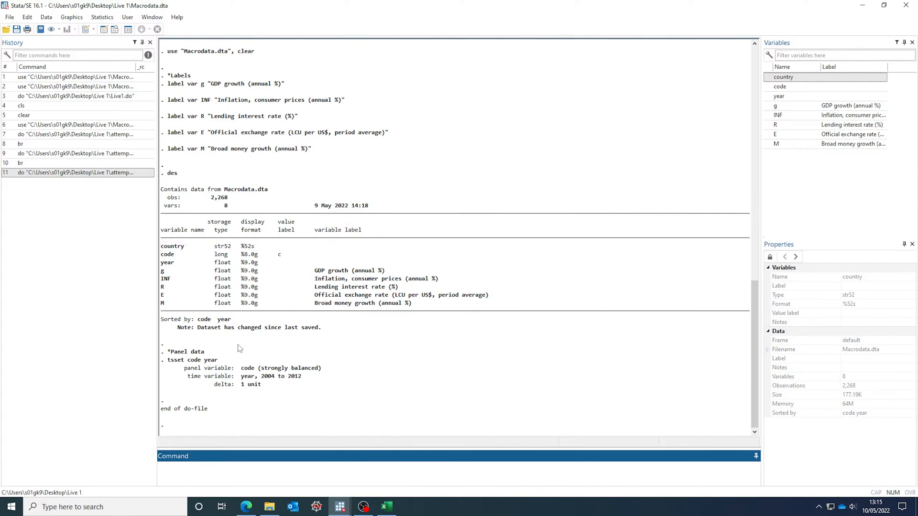
- Return to attempt.do and add the comment *Table descriptive stats on line 19, leaving line 18 blank
mouse_move(386, 506)
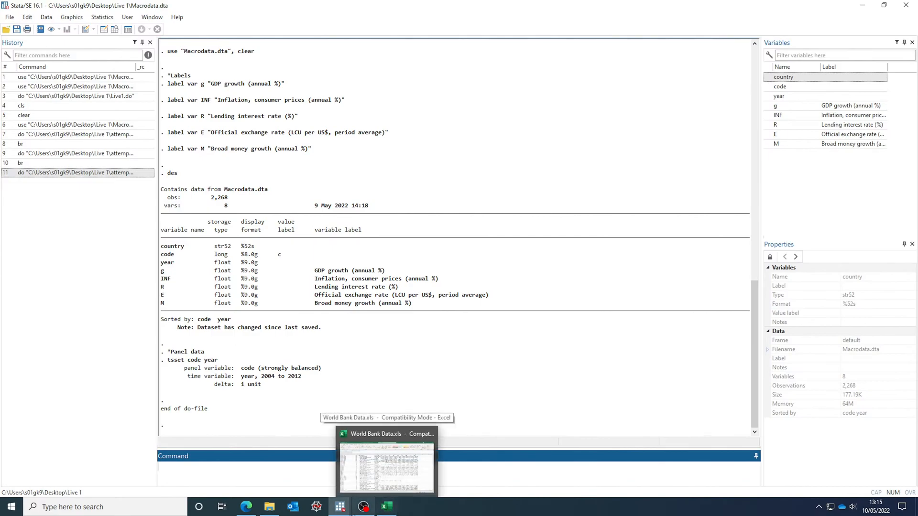
mouse_move(342, 512)
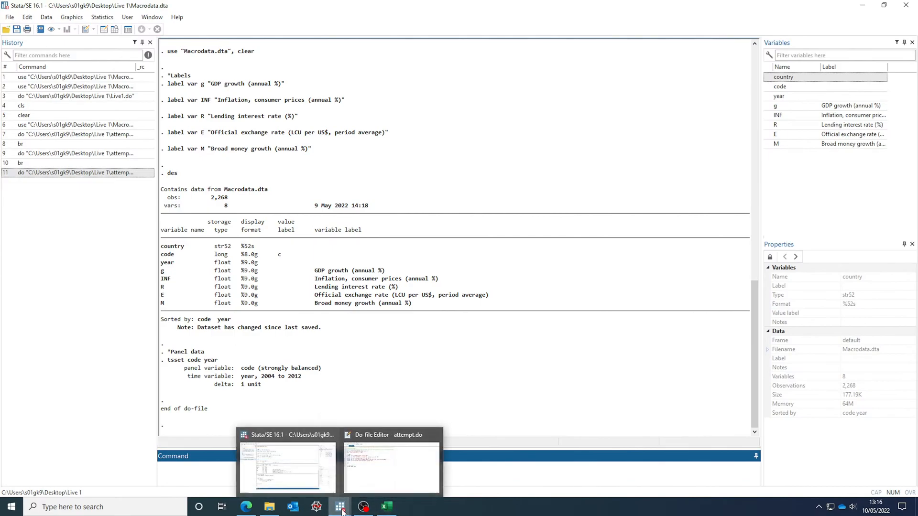
left_click(383, 461)
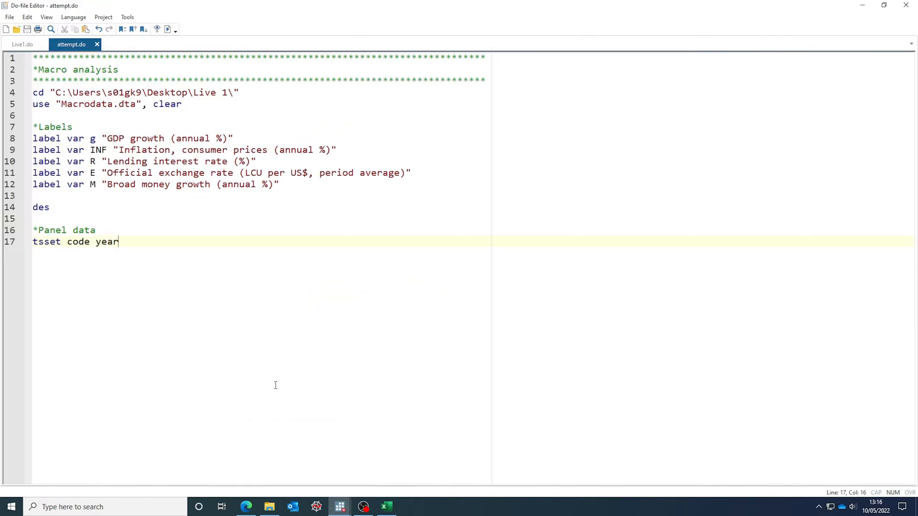
key("Return")
key("Return")
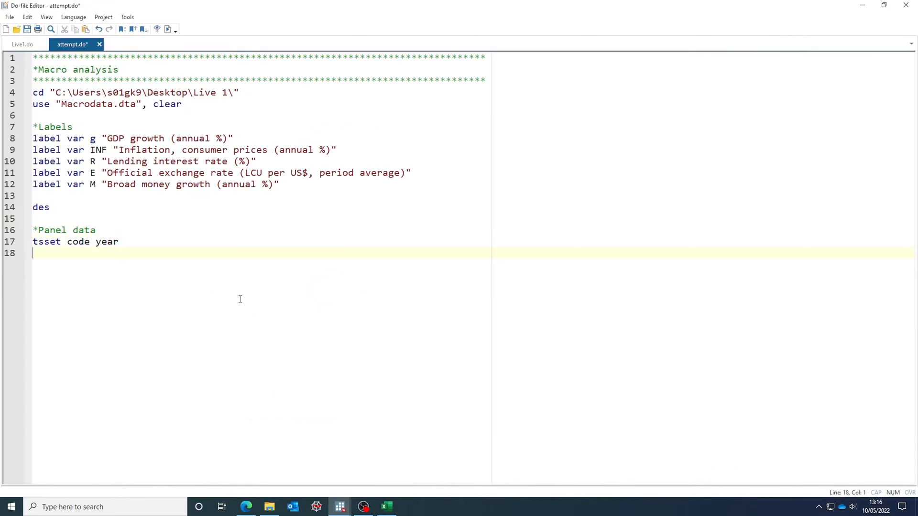
type("*")
type("Table descript")
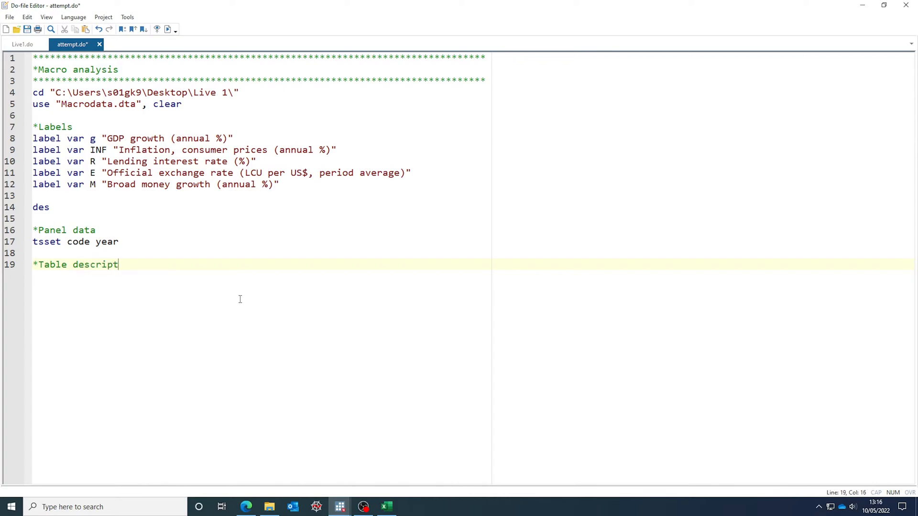
type("ive stata")
key("BackSpace")
type("s")
key("Return")
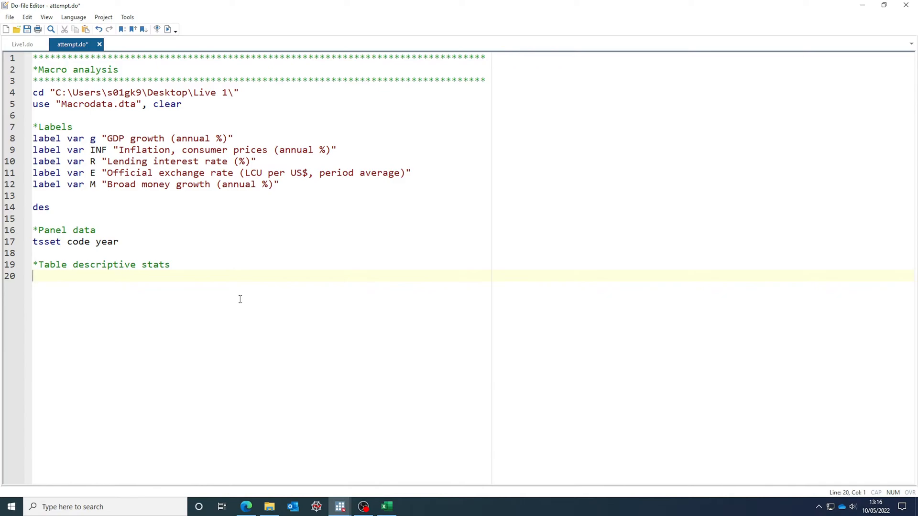
- Write a tabstat command on line 20 for g INF R E M with stats(N mean sd p25 median p75)
type("ta")
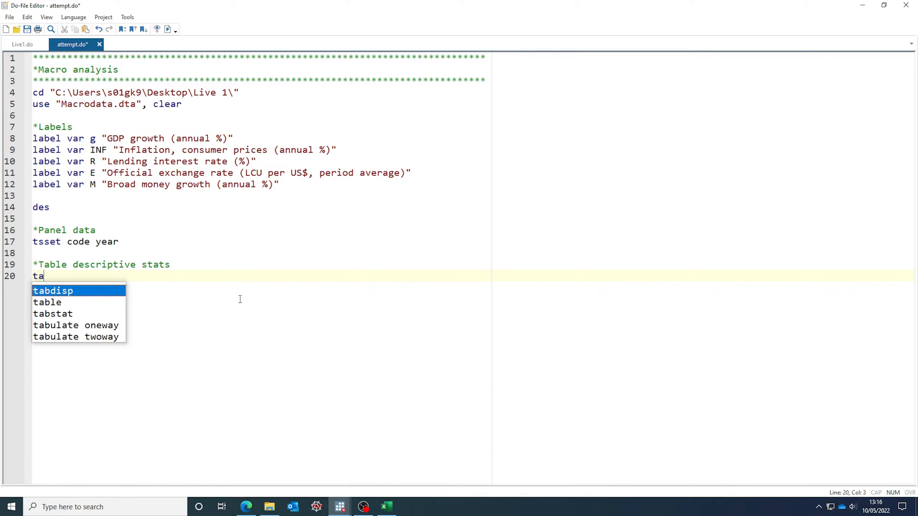
type("bstat")
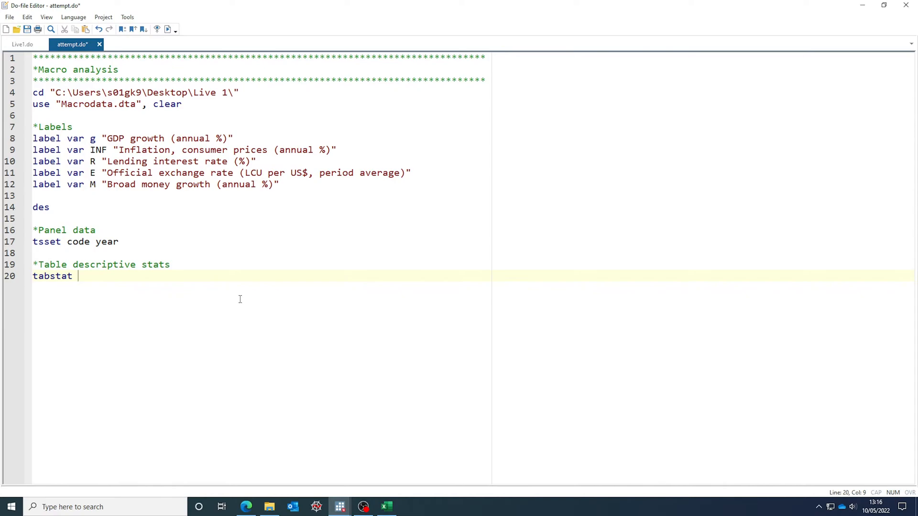
type("g INF R E M")
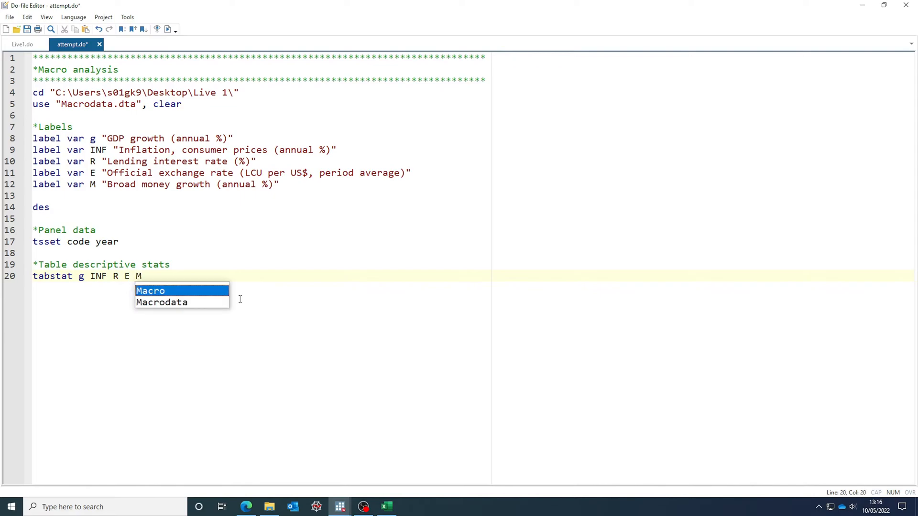
type(", ")
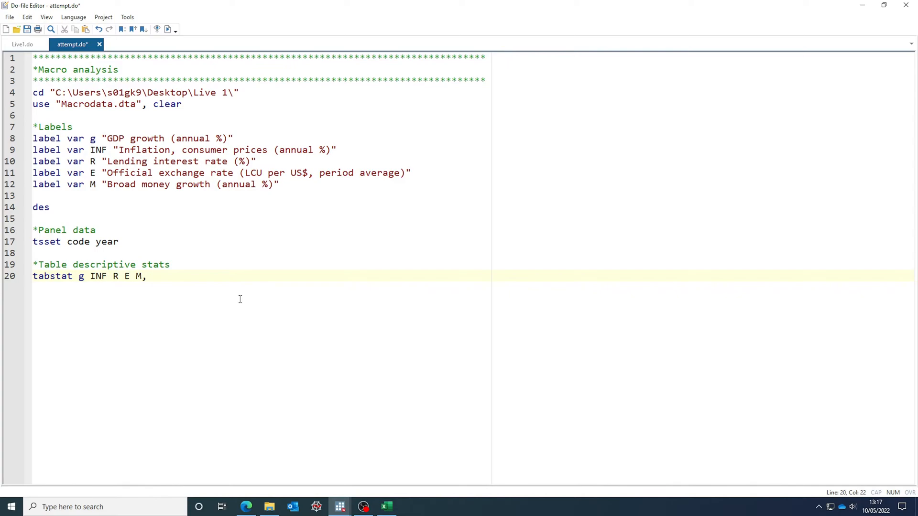
type("stats(")
type("N mean sd")
type("p")
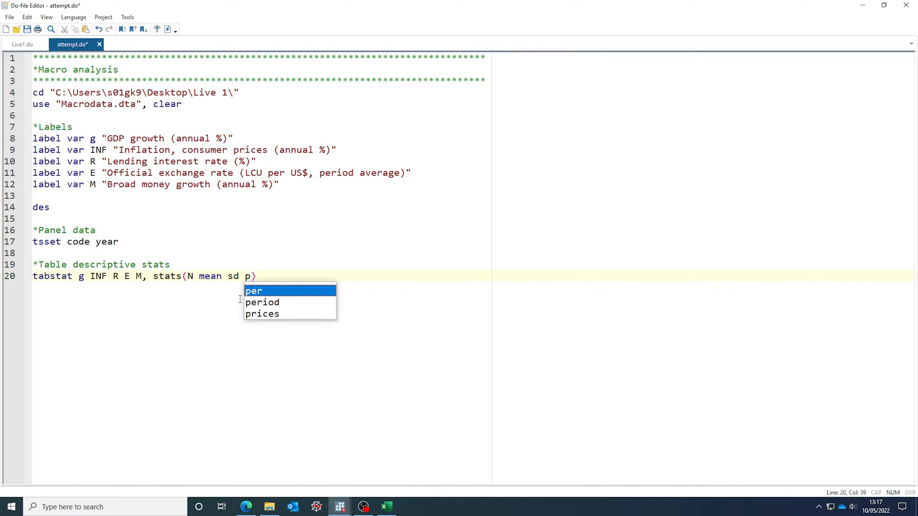
type("25")
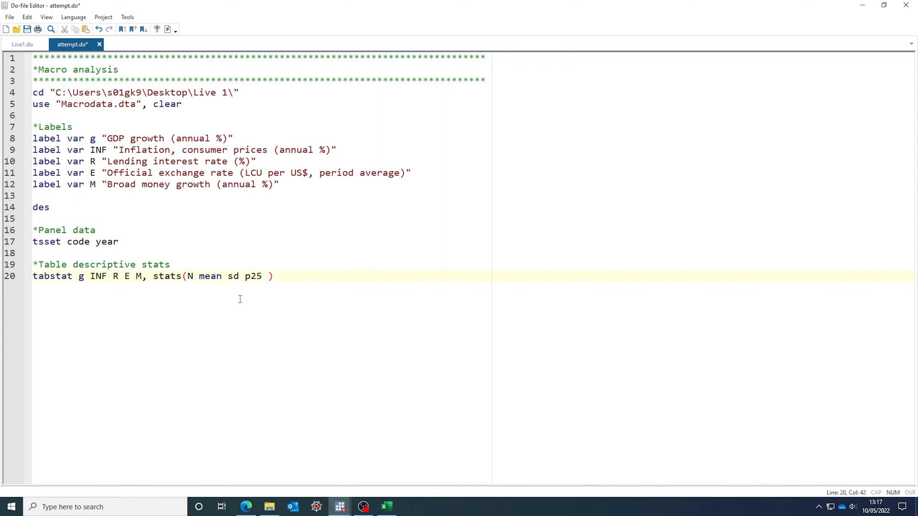
type(" median ")
type("p7")
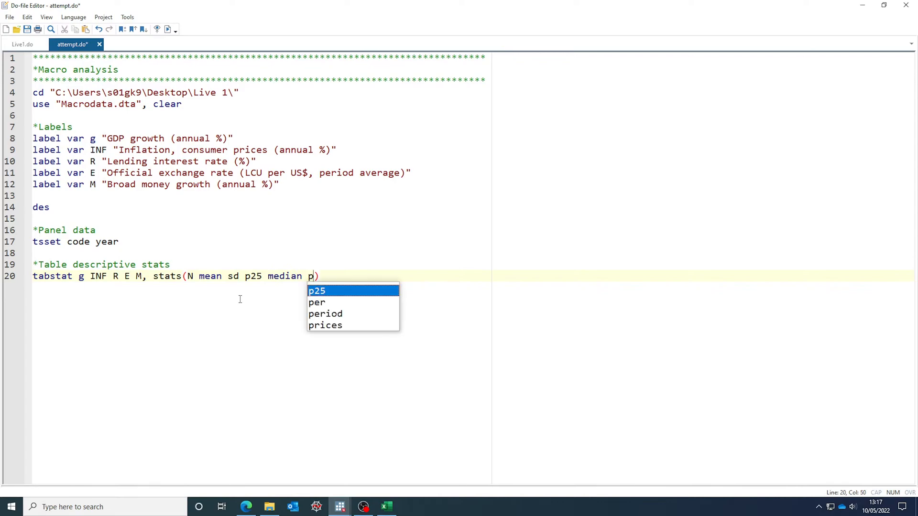
type("5")
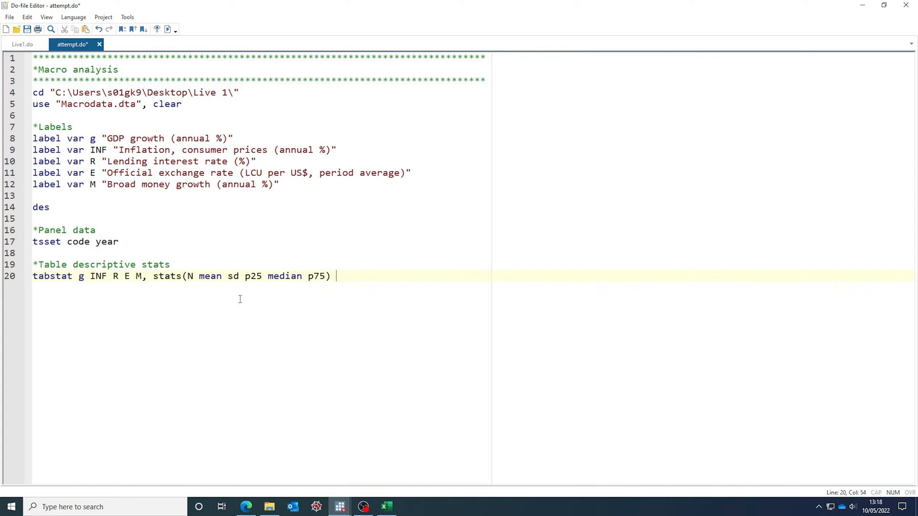
- Add format(%9.2f) to the tabstat command, save attempt.do and run only that line
type("format(")
type("%9.2f")
left_click_drag(430, 276, 30, 272)
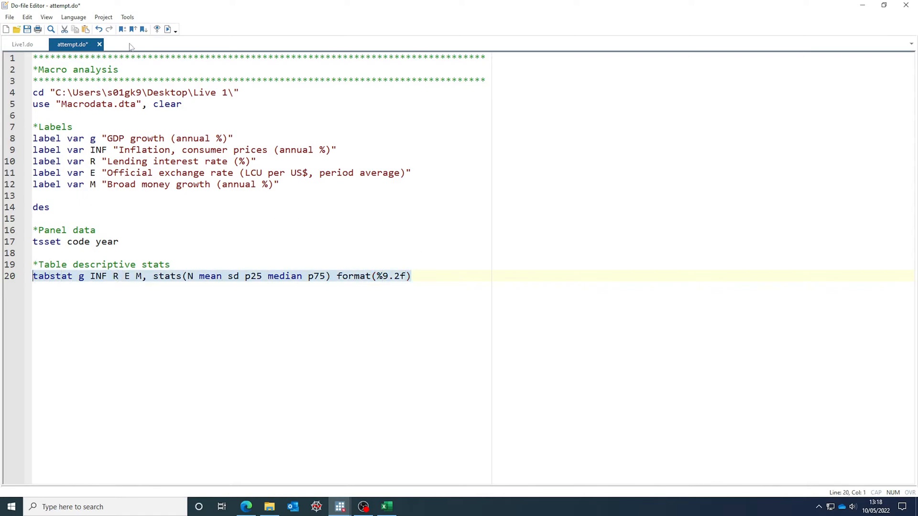
left_click(27, 29)
key("ctrl+d")
- Switch to the main Stata window and examine the statistics rows of the tabstat table, including p25, p50 and p75
left_click(340, 507)
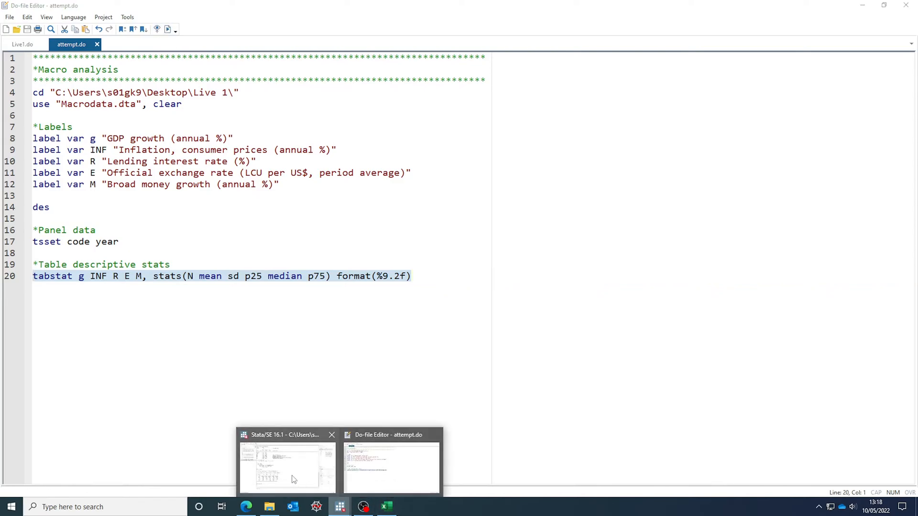
left_click(292, 475)
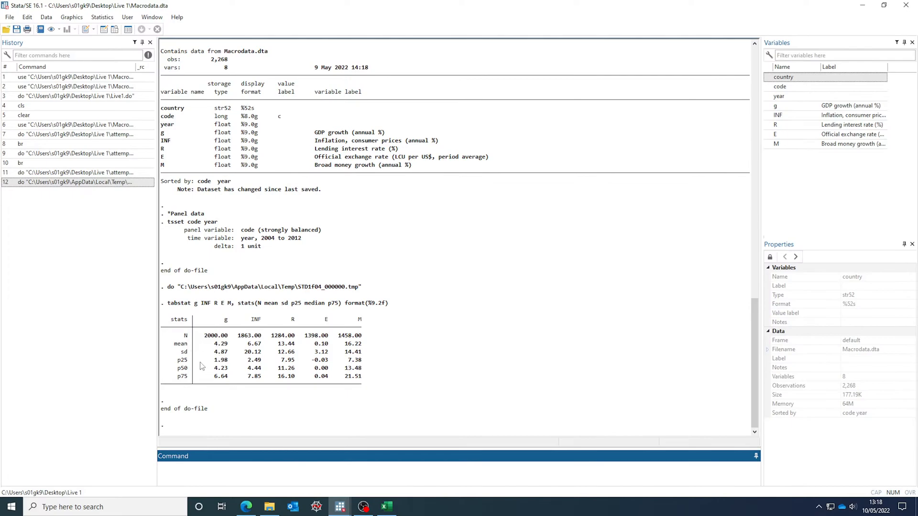
left_click_drag(179, 362, 366, 382)
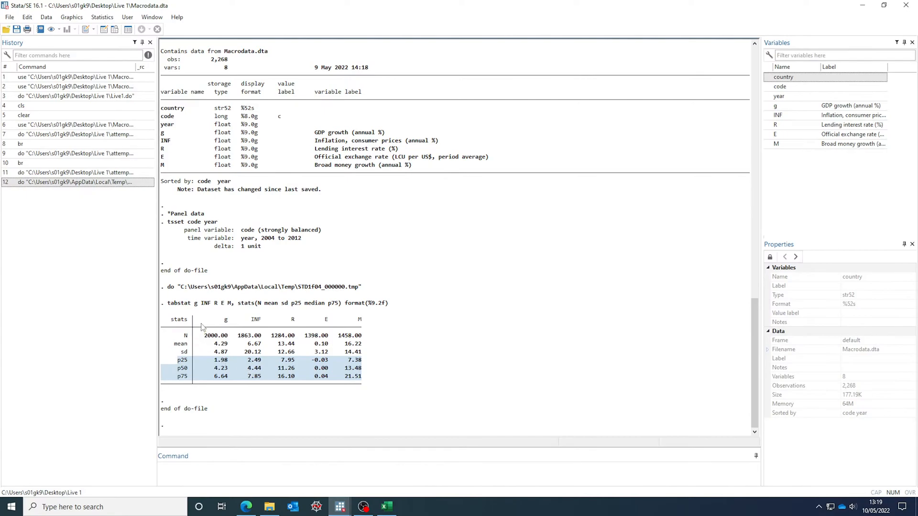
left_click_drag(179, 336, 185, 371)
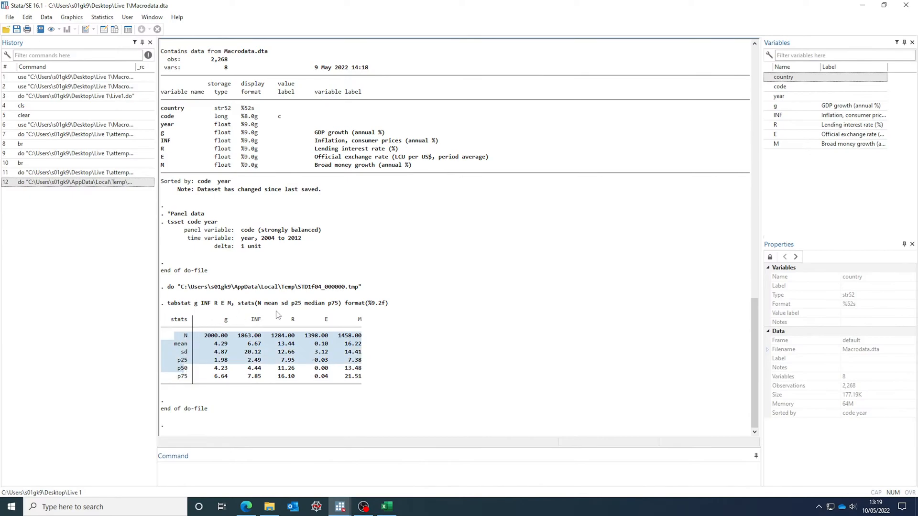
- Append the c(s) option to the tabstat line in attempt.do, run only that line and show its output in the main Stata window
mouse_move(340, 508)
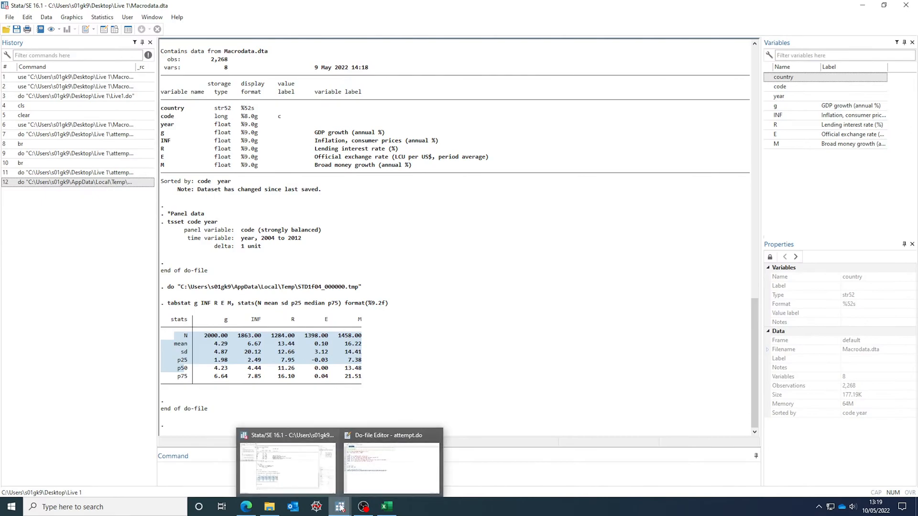
left_click(390, 471)
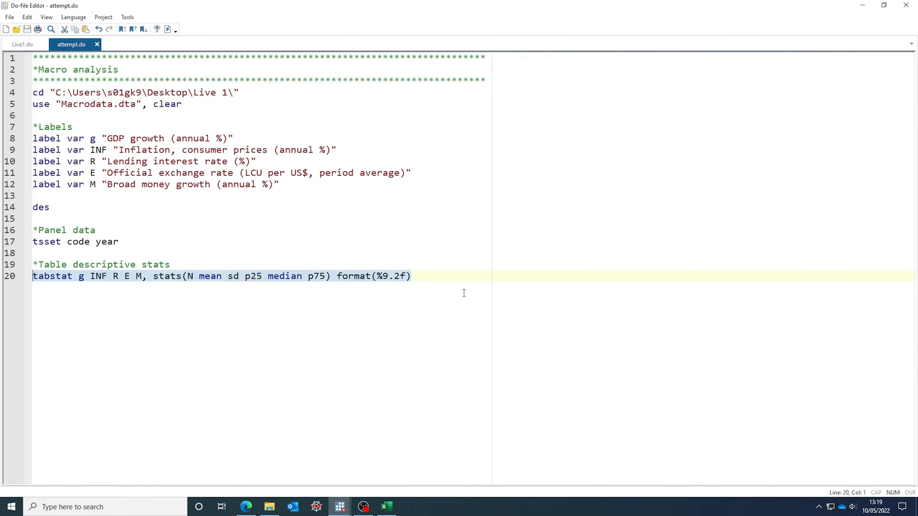
left_click(426, 279)
type("c")
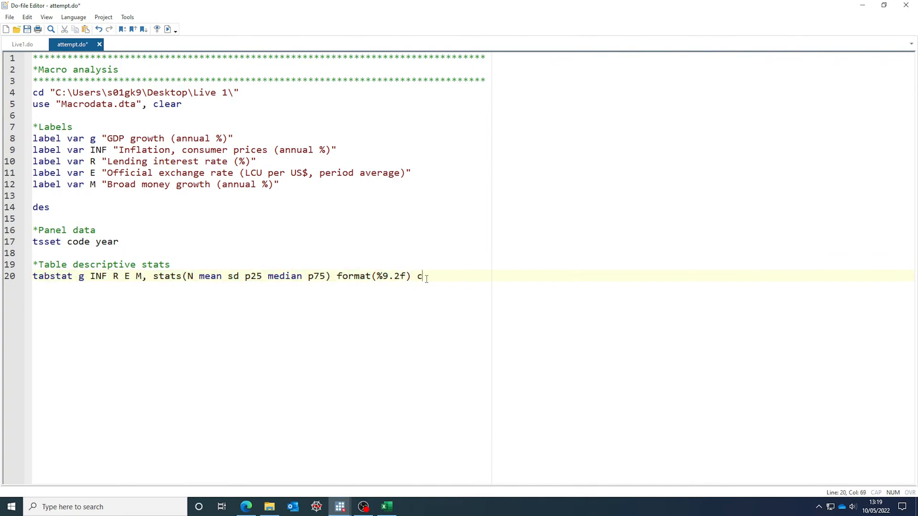
type("(s")
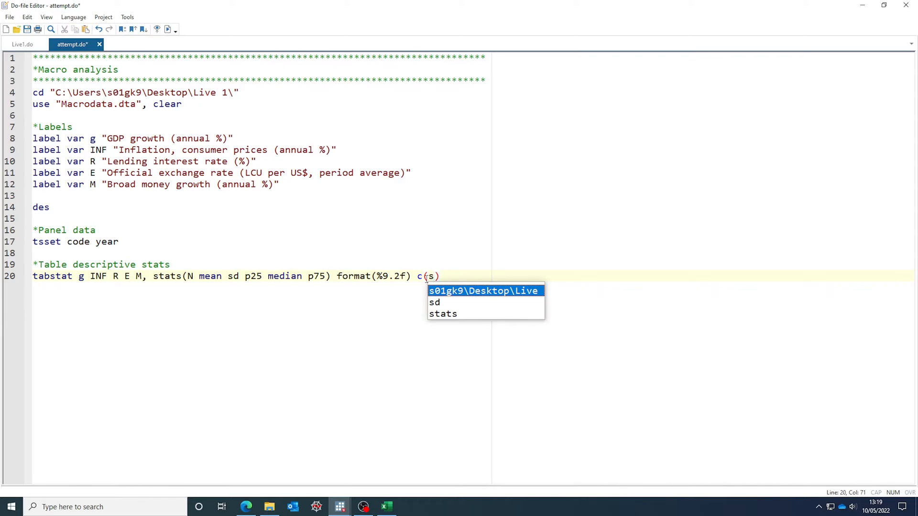
type(")")
left_click(8, 280)
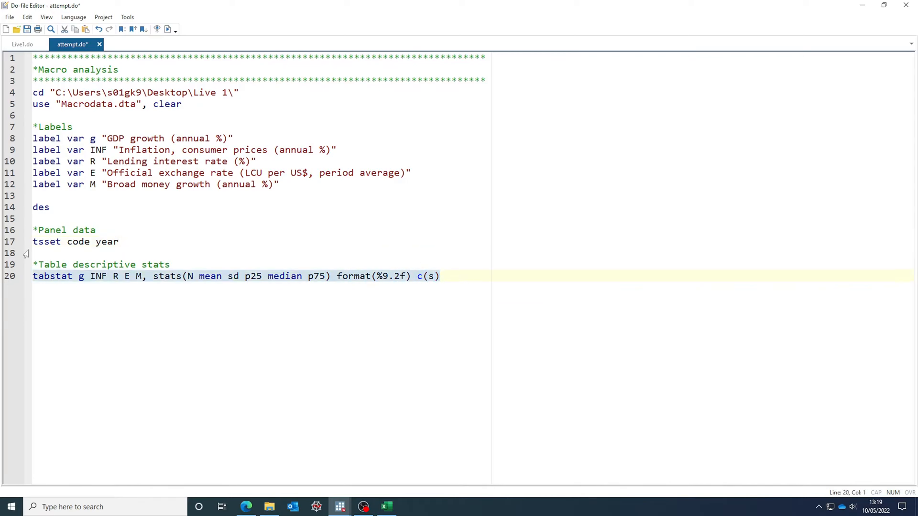
left_click(339, 505)
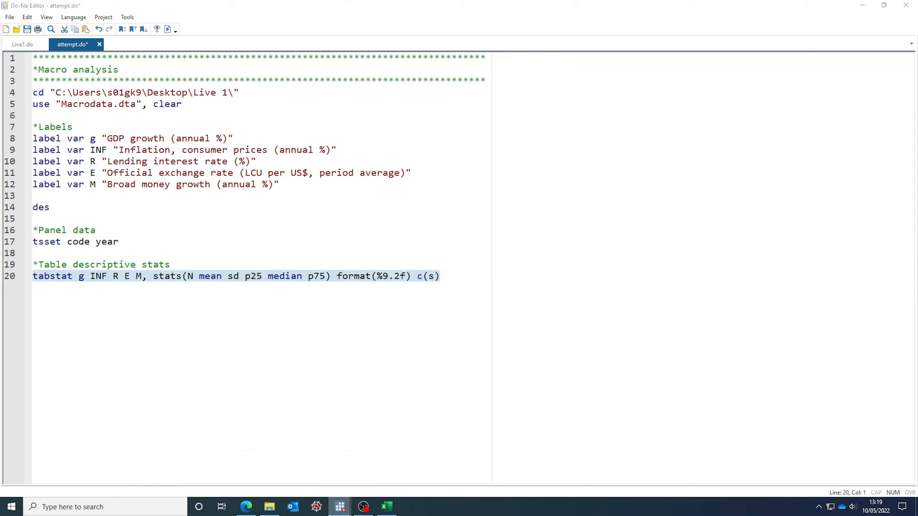
left_click(295, 480)
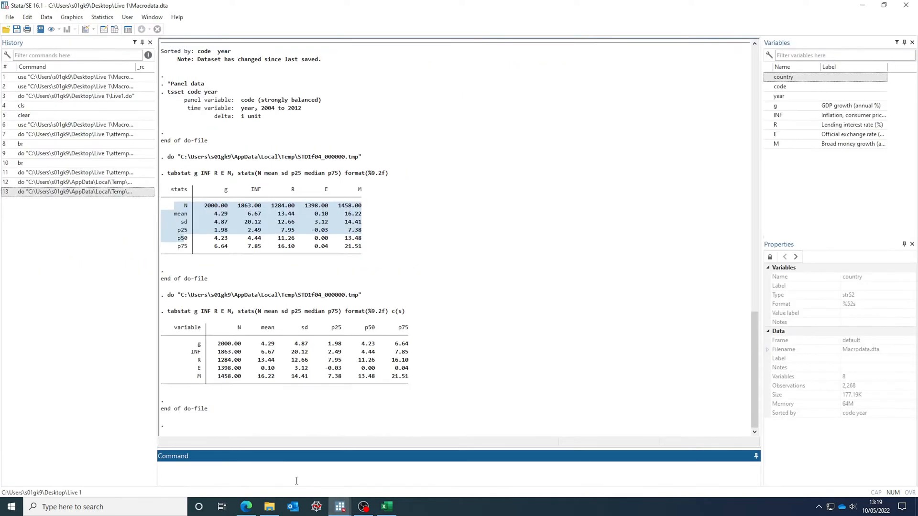
- Copy the whole new tabstat table, with variables as rows and statistics as columns, as HTML
left_click(163, 330)
left_click_drag(163, 330, 412, 393)
right_click(375, 356)
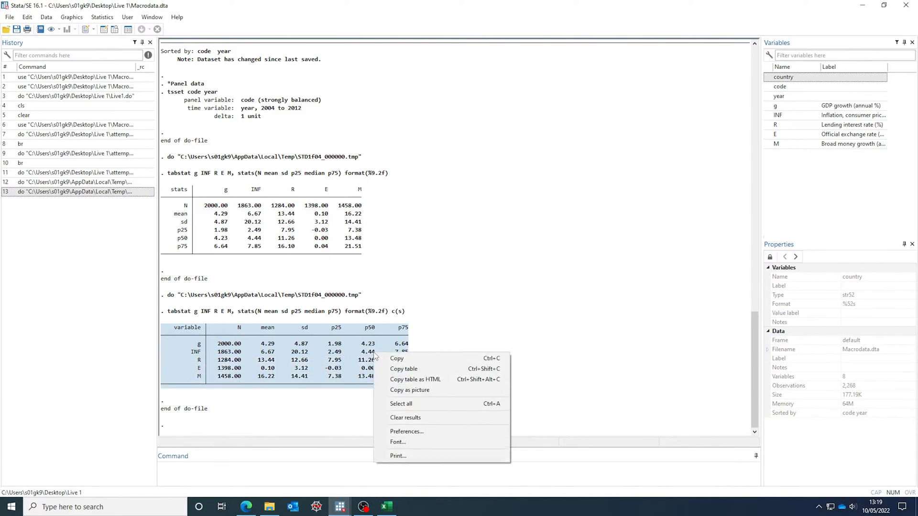
left_click(413, 381)
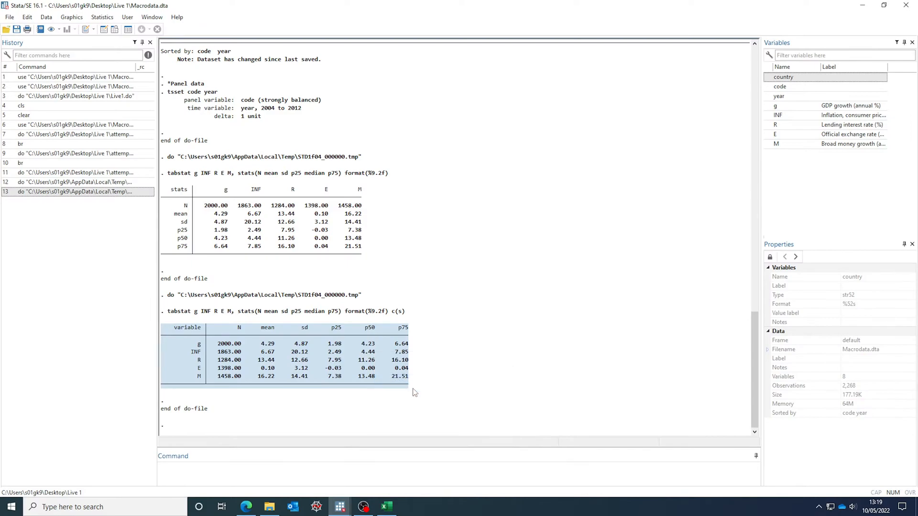
- Switch to Excel, create a new blank workbook and paste the copied tabstat table at cell B4, matching the destination formatting
mouse_move(387, 506)
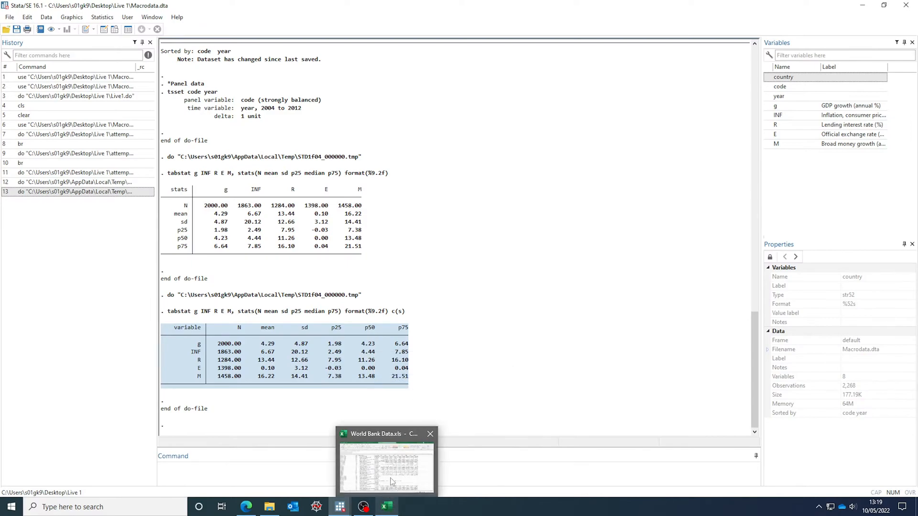
left_click(432, 439)
left_click(116, 8)
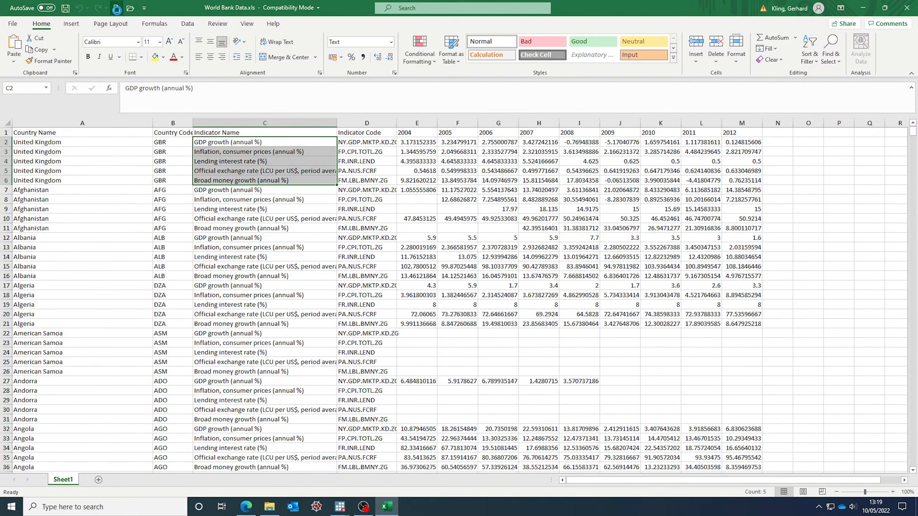
left_click(60, 164)
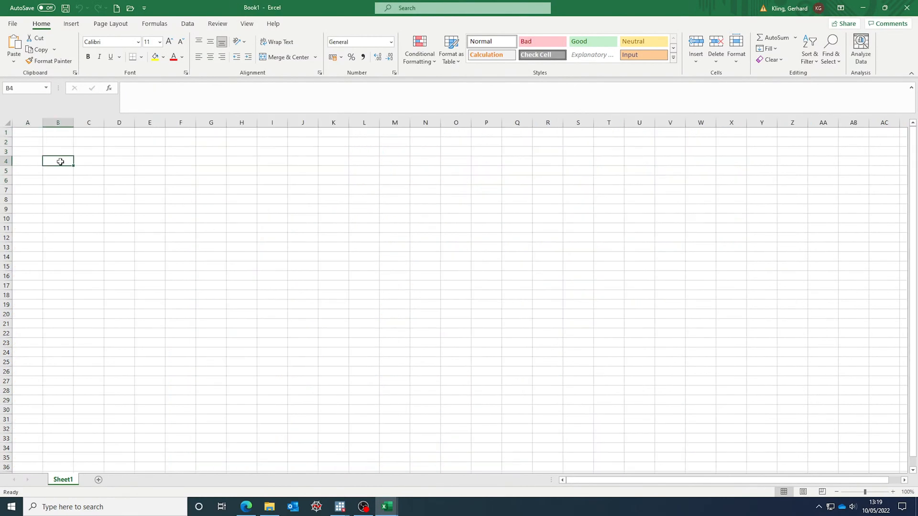
right_click(62, 165)
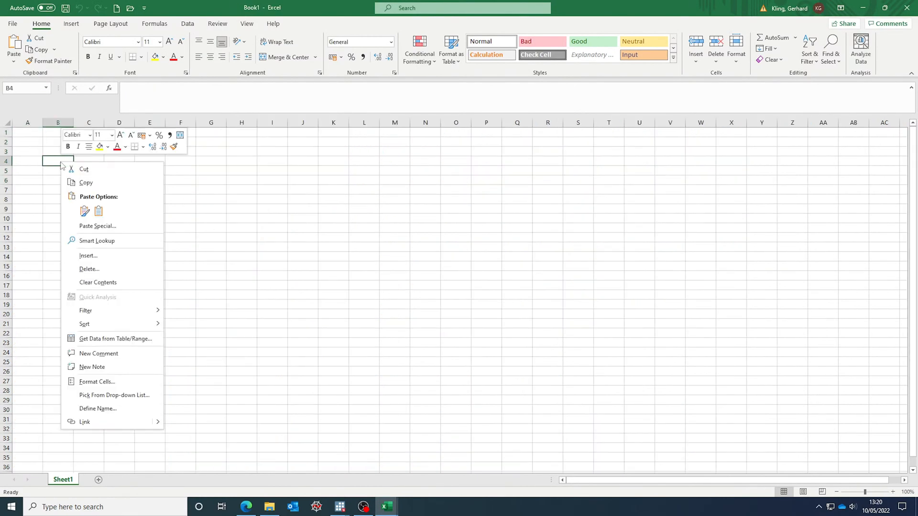
left_click(85, 210)
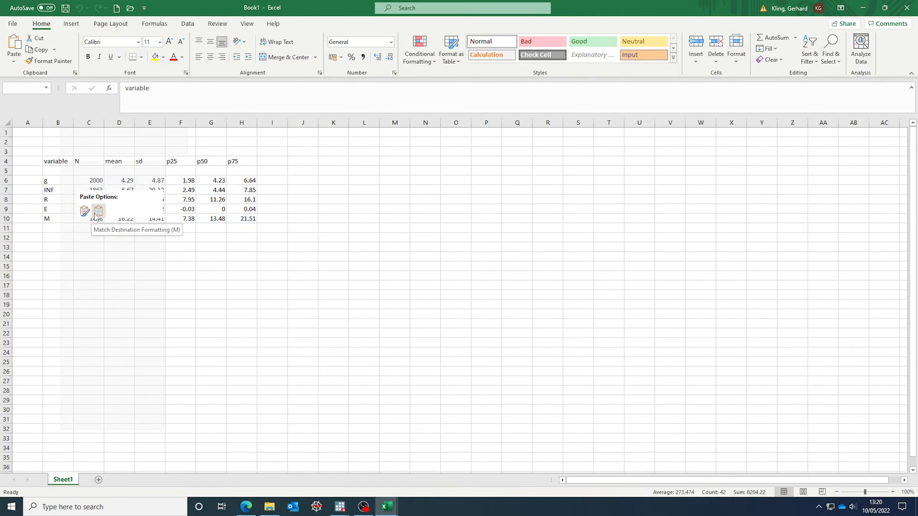
left_click(97, 215)
left_click(180, 246)
- Delete the blank row 5 beneath the table header and left-align all cells of the table B4:H9
left_click(4, 170)
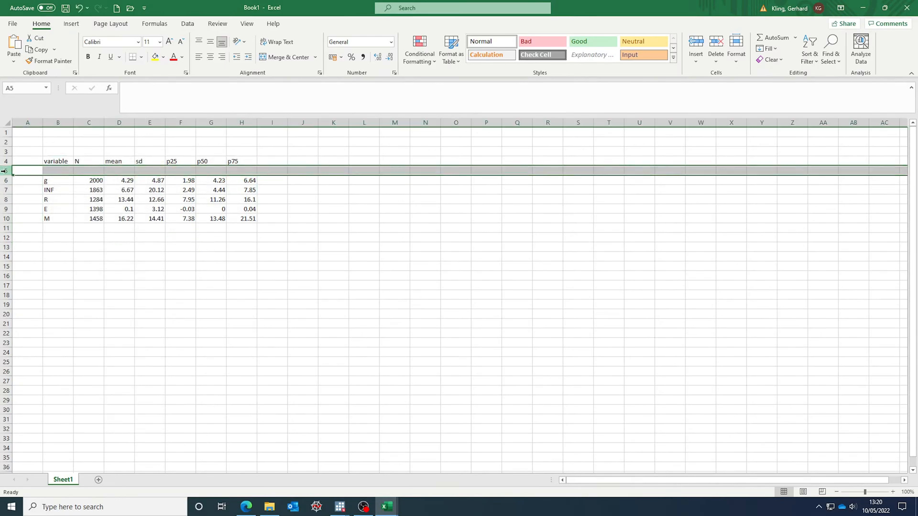
right_click(4, 170)
left_click(28, 263)
left_click(271, 270)
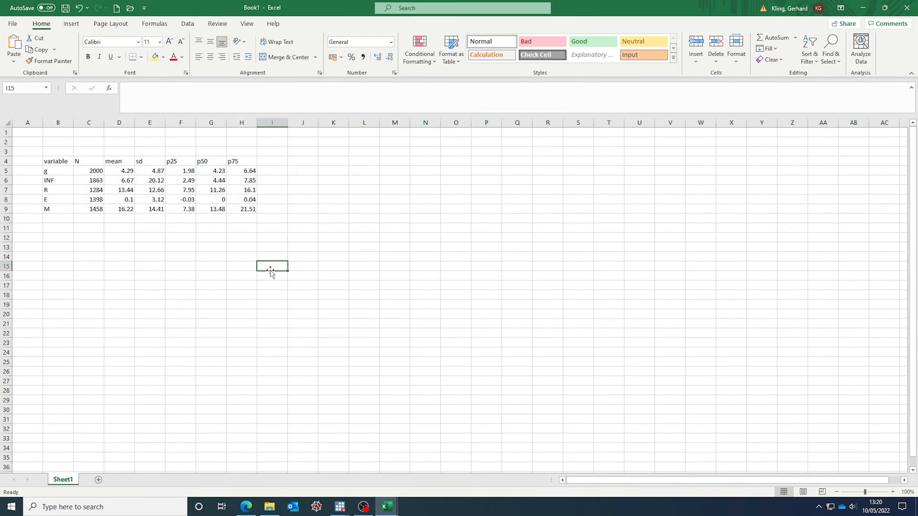
left_click_drag(62, 161, 243, 215)
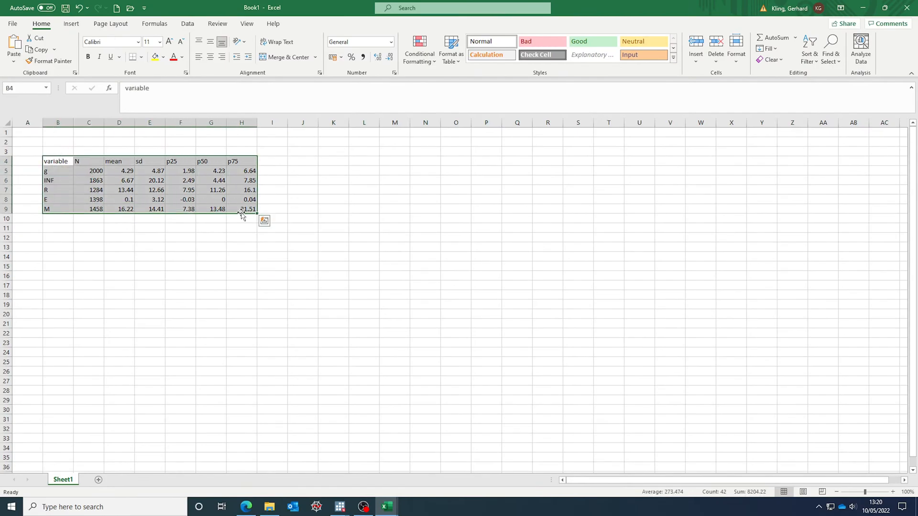
left_click(198, 57)
left_click(279, 172)
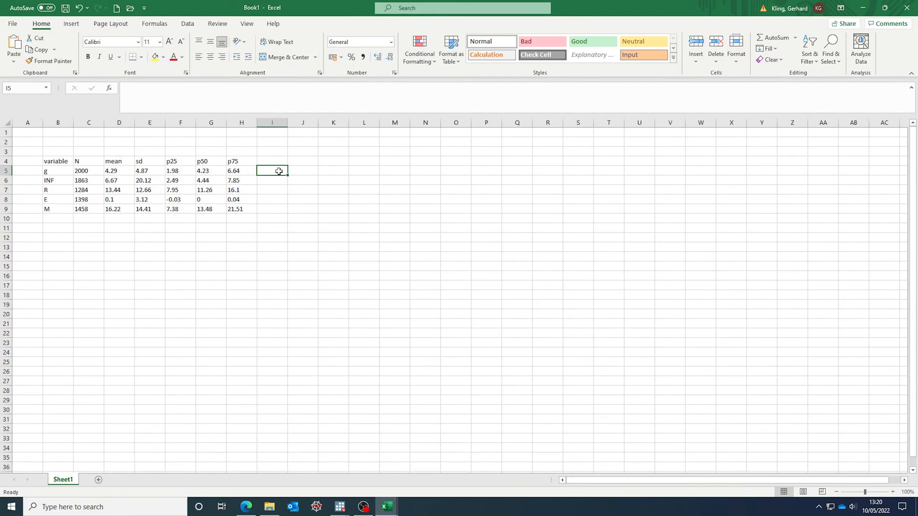
- Add top and bottom borders to the table's header row, cells B4:H4
left_click_drag(60, 161, 237, 162)
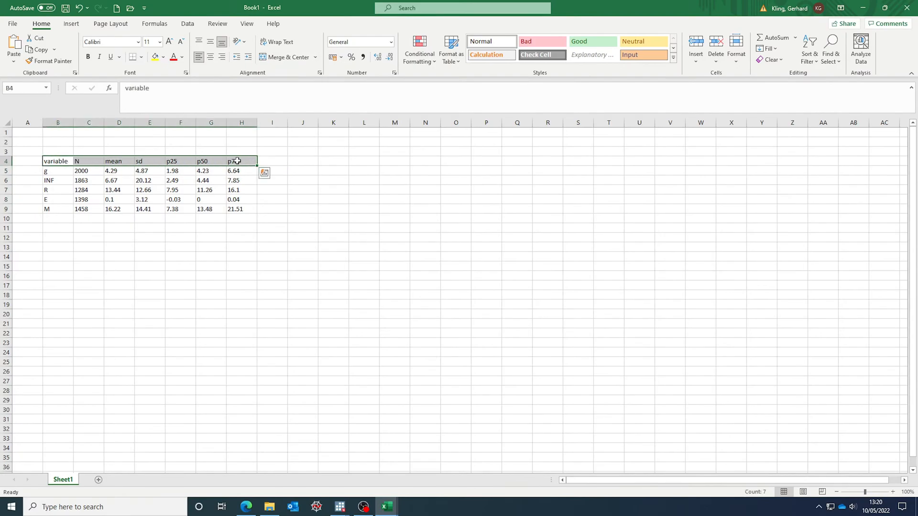
right_click(237, 161)
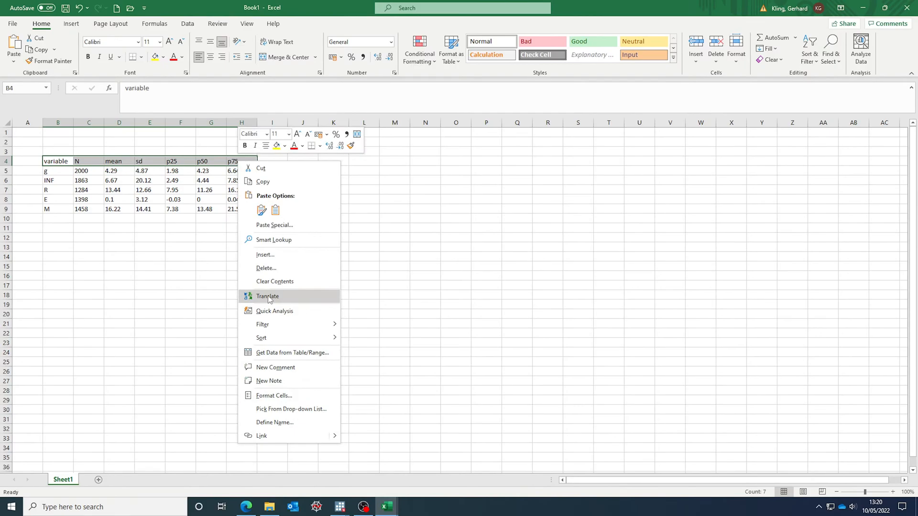
left_click(283, 395)
left_click(263, 288)
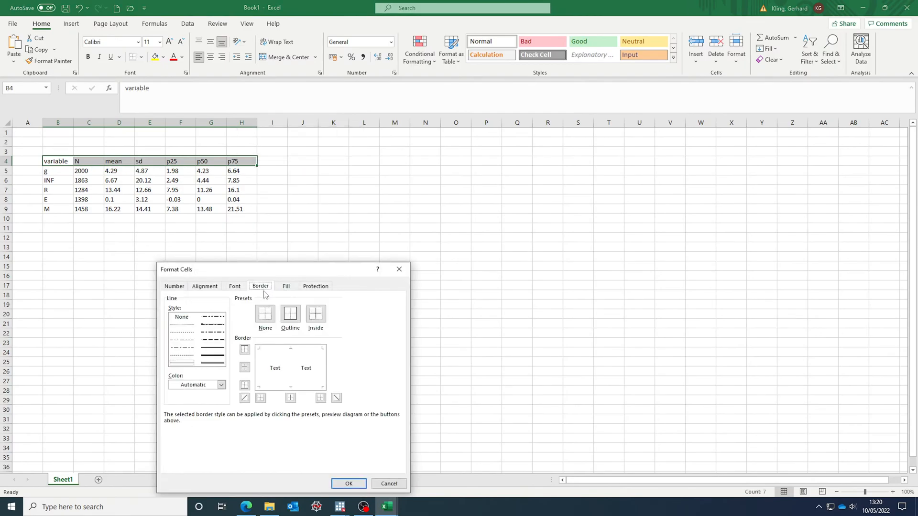
left_click(282, 354)
left_click(296, 388)
left_click(349, 484)
left_click(224, 292)
- Add a bottom border to the table's last row, cells B9:H9
left_click_drag(61, 210, 237, 211)
right_click(237, 211)
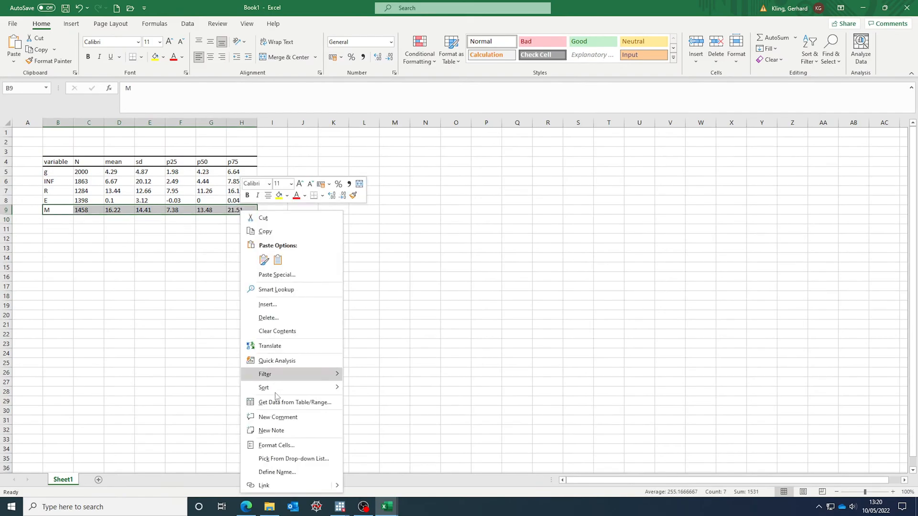
left_click(282, 443)
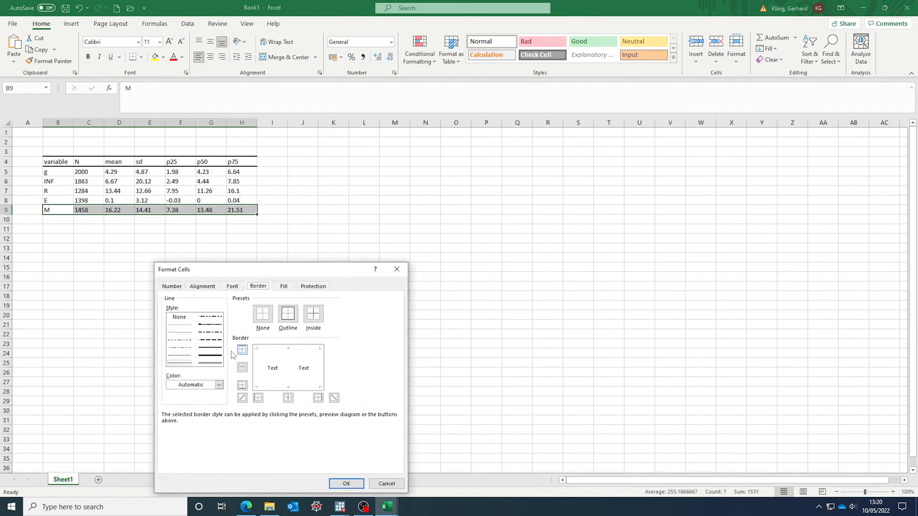
left_click(282, 387)
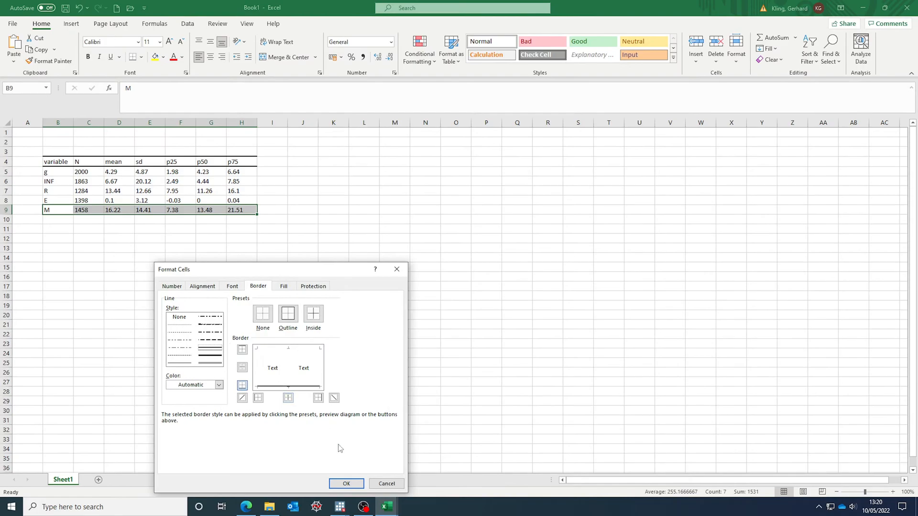
left_click(341, 482)
left_click(232, 304)
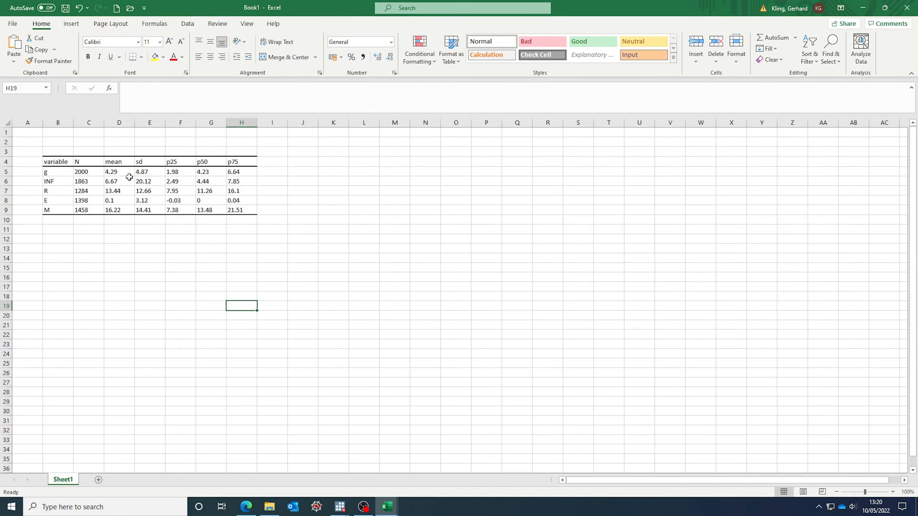
- Format the statistics in D5:H9 as Number with 2 decimal places
left_click_drag(119, 171, 241, 210)
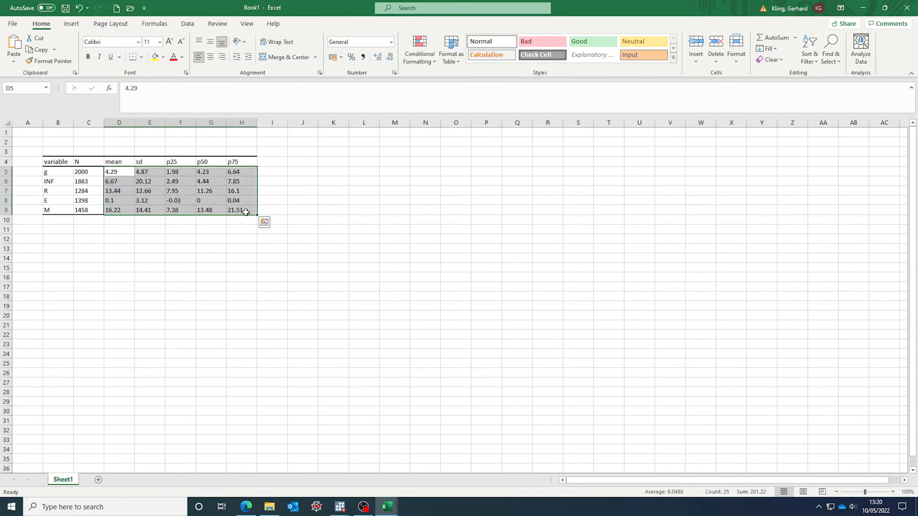
right_click(245, 212)
left_click(281, 433)
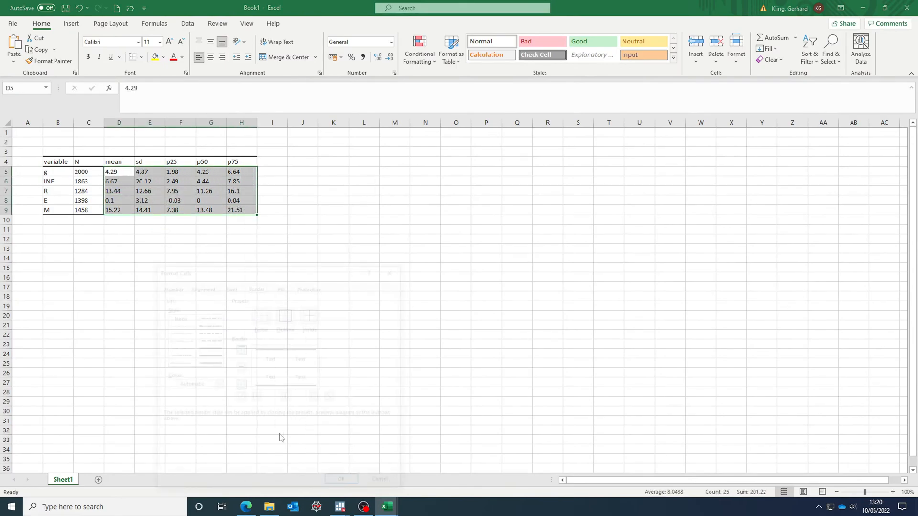
left_click(177, 286)
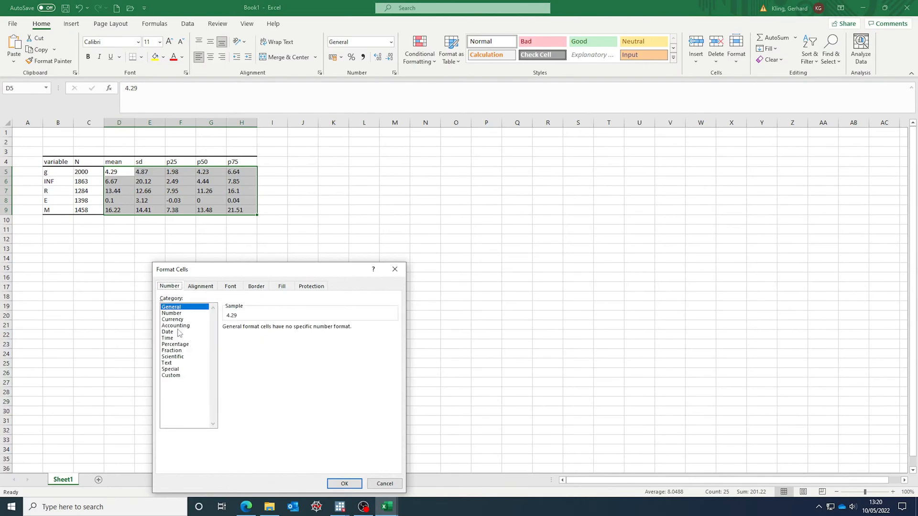
left_click(173, 313)
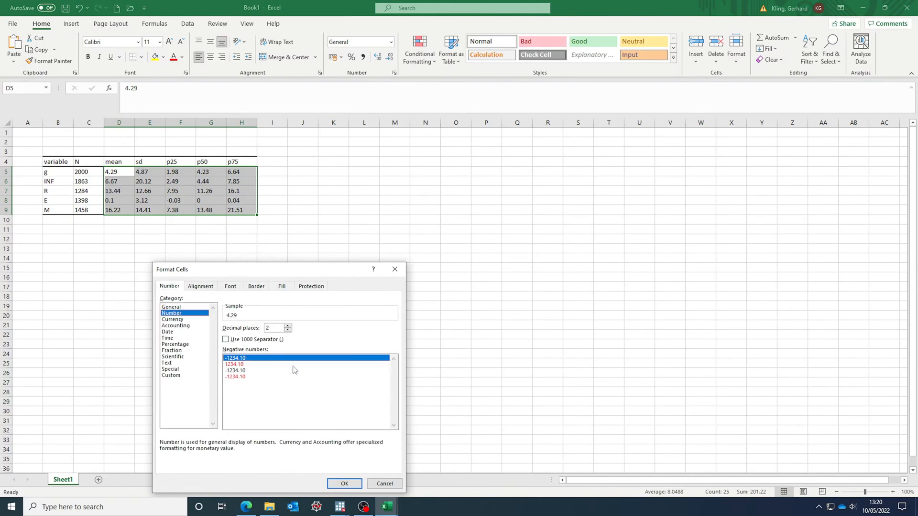
left_click(344, 483)
left_click(272, 319)
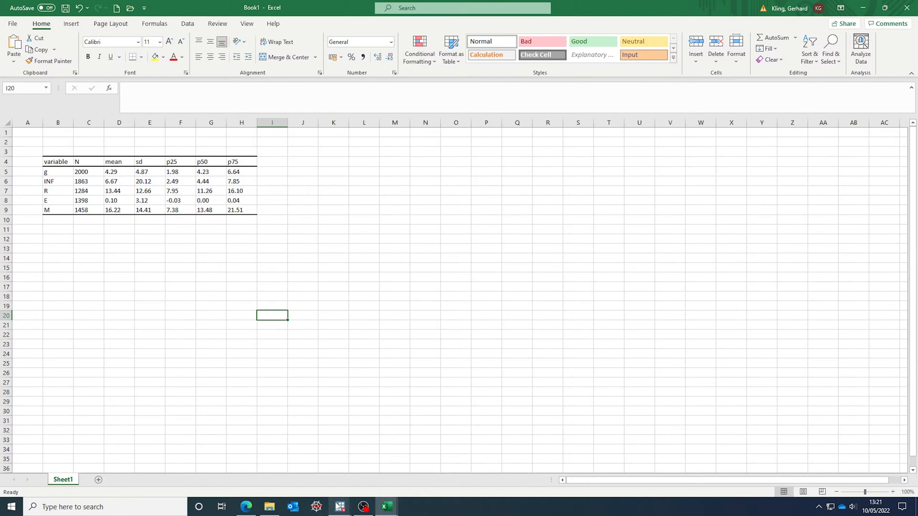
- Switch back to attempt.do in Stata and add the comment *Correlation matrix below the tabstat line, leaving a blank line between
mouse_move(340, 506)
left_click(311, 469)
left_click(306, 386)
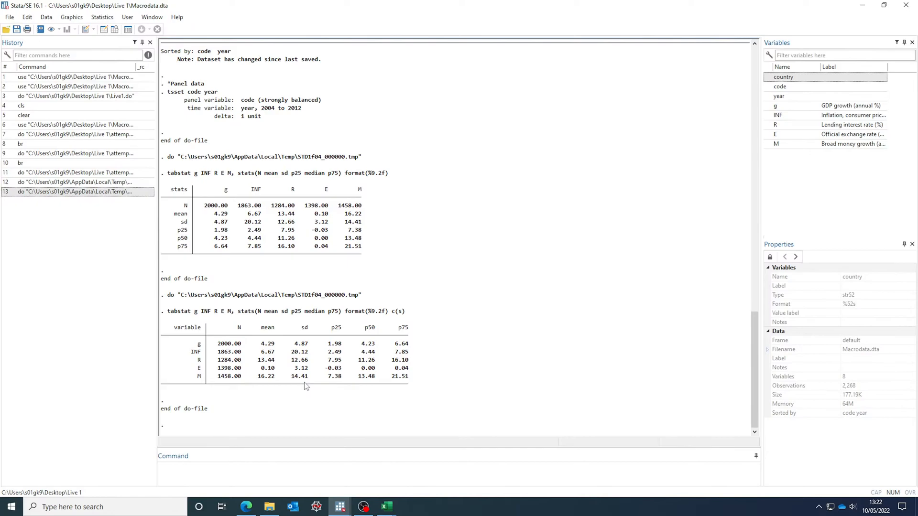
mouse_move(339, 506)
left_click(391, 466)
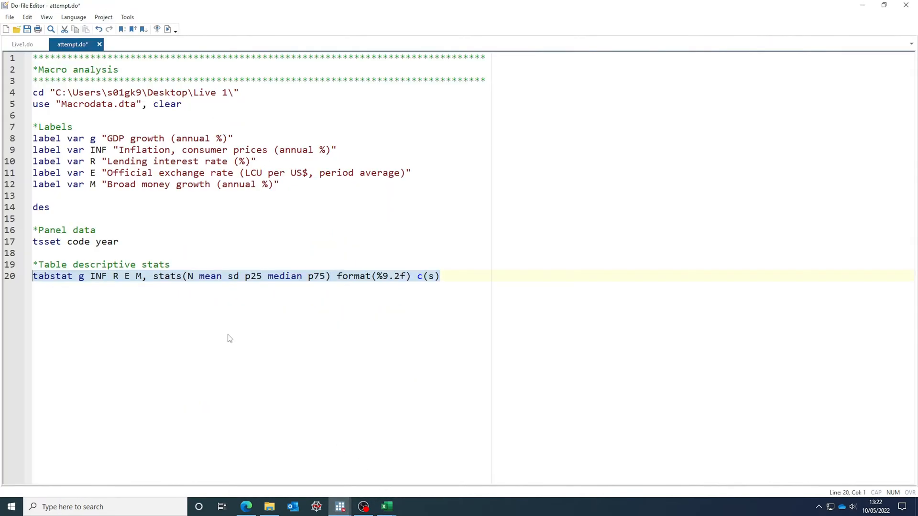
left_click(448, 283)
key("Return")
key("Return")
type("*Correla")
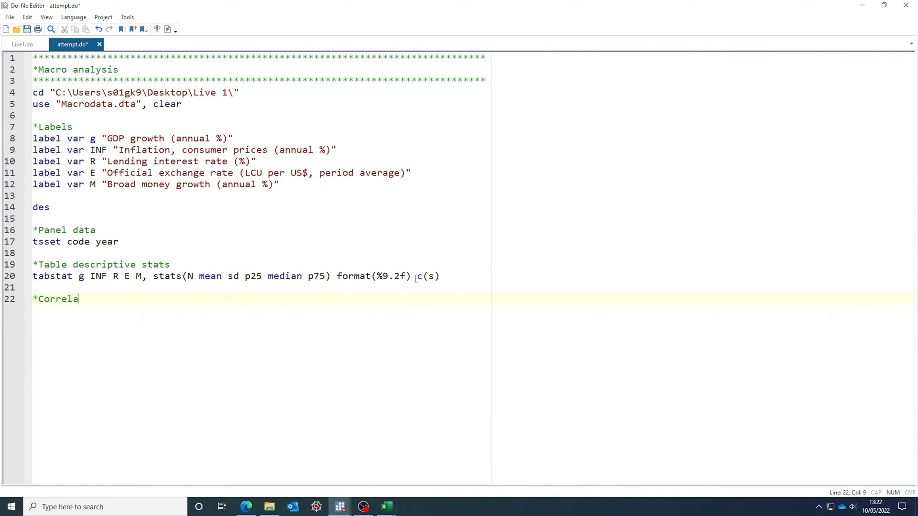
type("tion matrix")
key("Return")
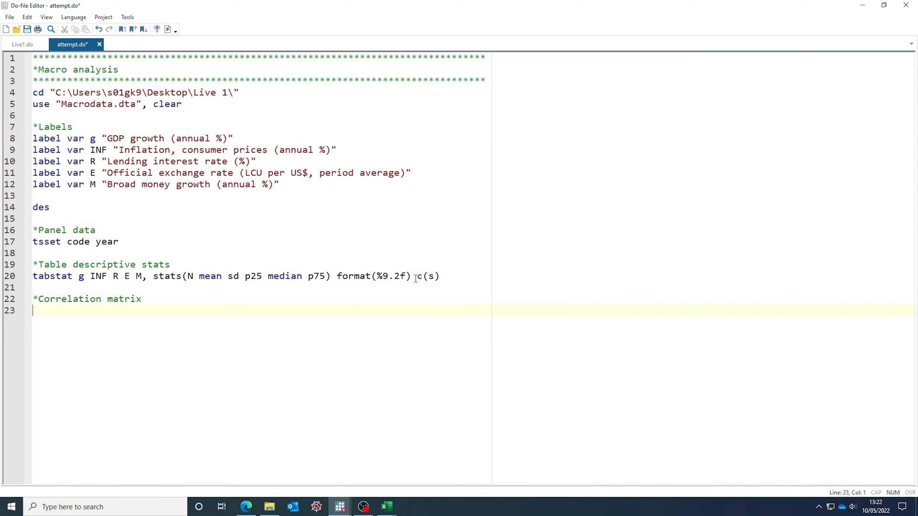
- Add the command corr g INF R E M, run only that line and highlight E's correlations with INF and R in the output
type("corr")
left_click_drag(78, 277, 143, 279)
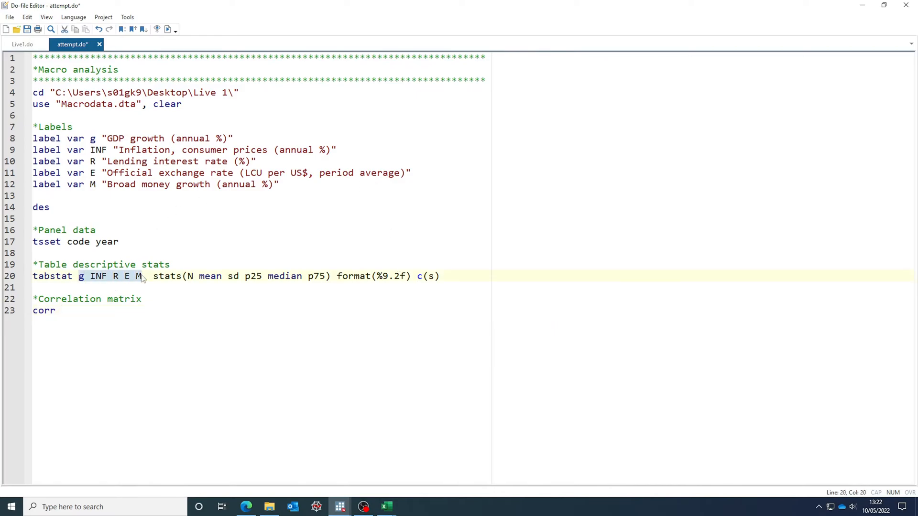
key("ctrl+c")
left_click(86, 310)
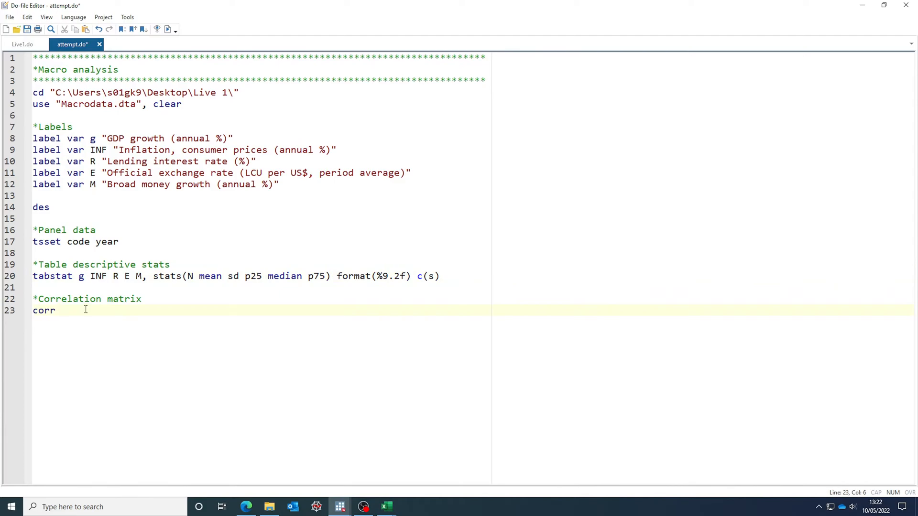
key("ctrl+v")
key("shift+Home")
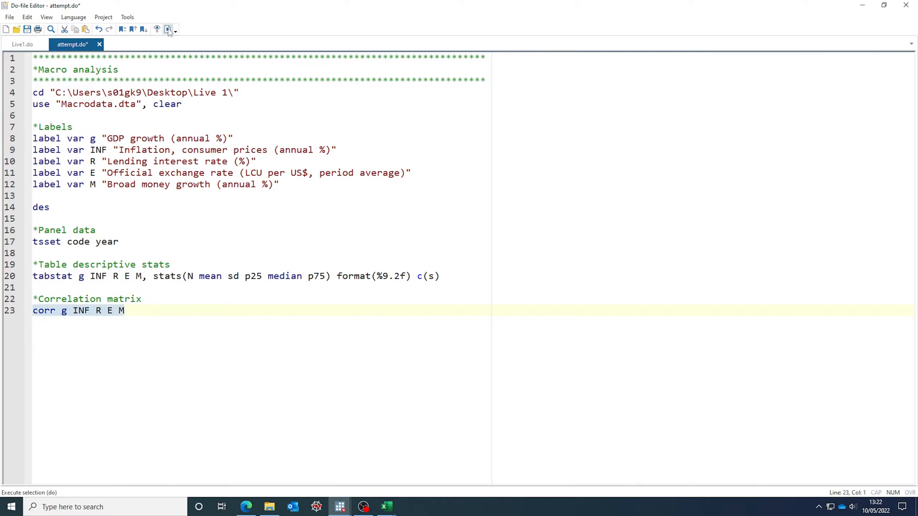
mouse_move(343, 511)
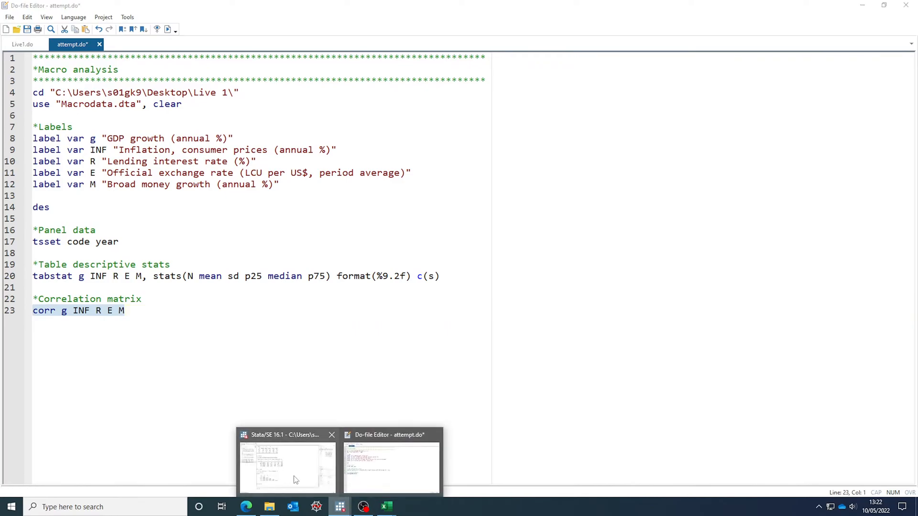
left_click(295, 476)
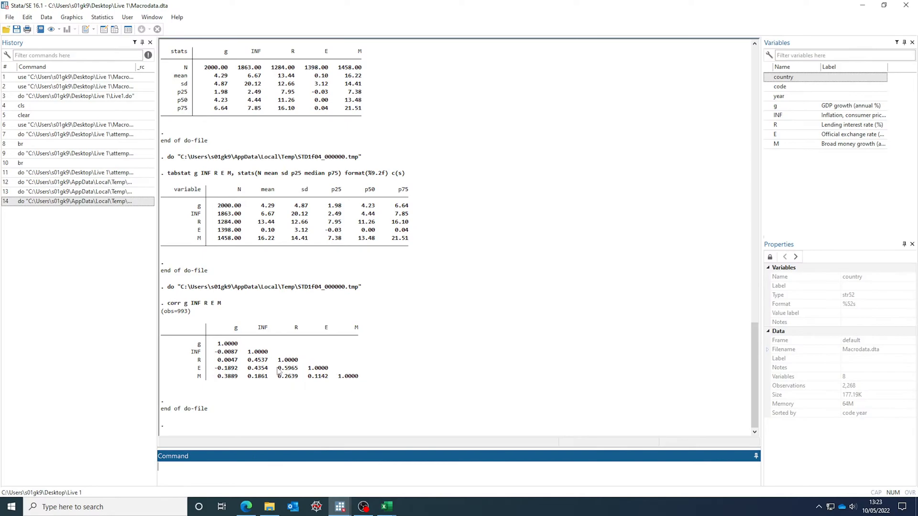
left_click_drag(249, 371, 297, 371)
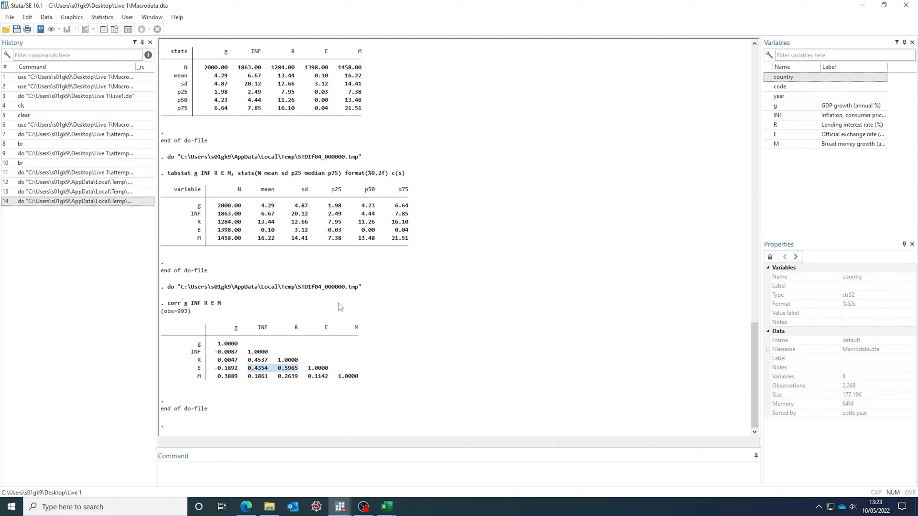
- Switch to the YouTube Studio live streaming page in the browser and to OBS to check the viewers' chat questions
mouse_move(248, 505)
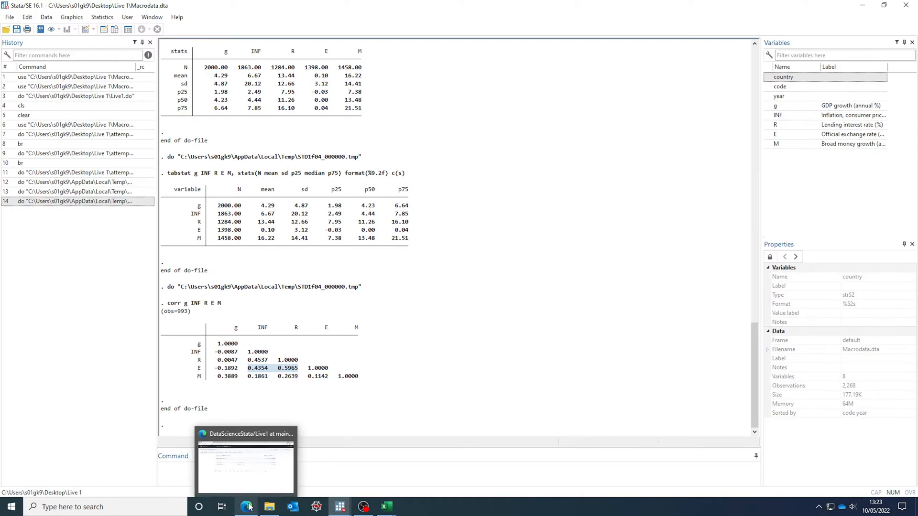
left_click(246, 487)
left_click(177, 9)
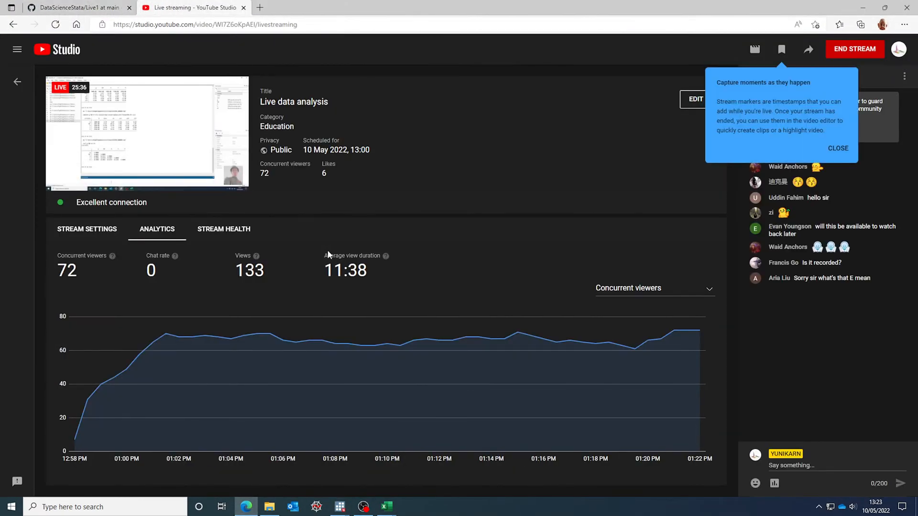
mouse_move(485, 380)
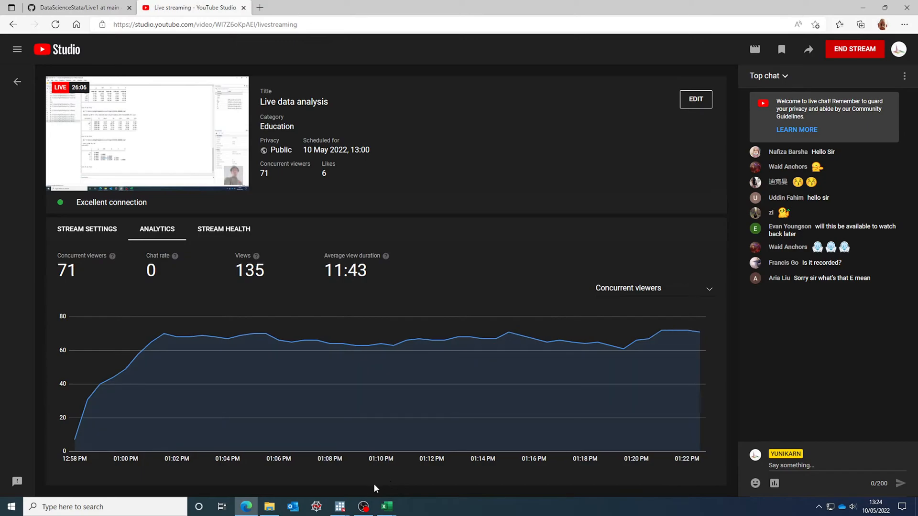
mouse_move(364, 507)
left_click(358, 474)
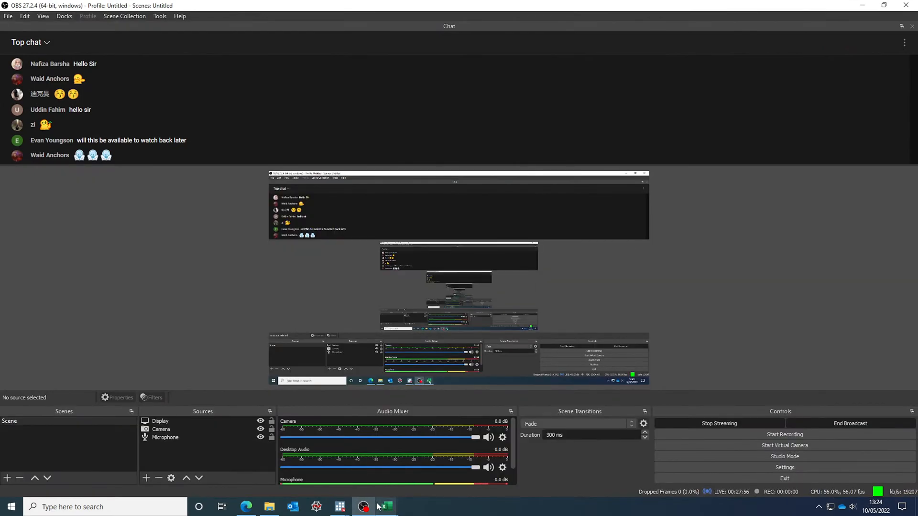
- Check the live chat on the YouTube Studio streaming page, minimise OBS and the browser, and return to Stata's results window
mouse_move(339, 507)
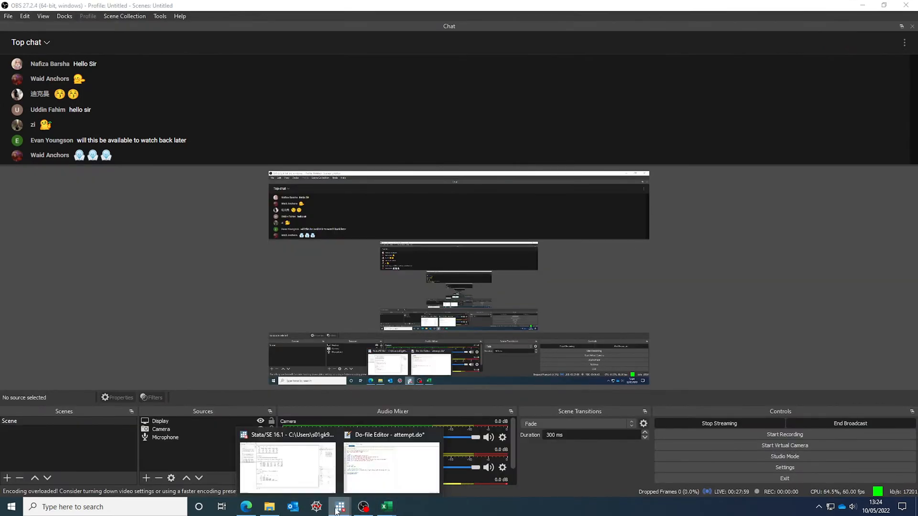
left_click(355, 490)
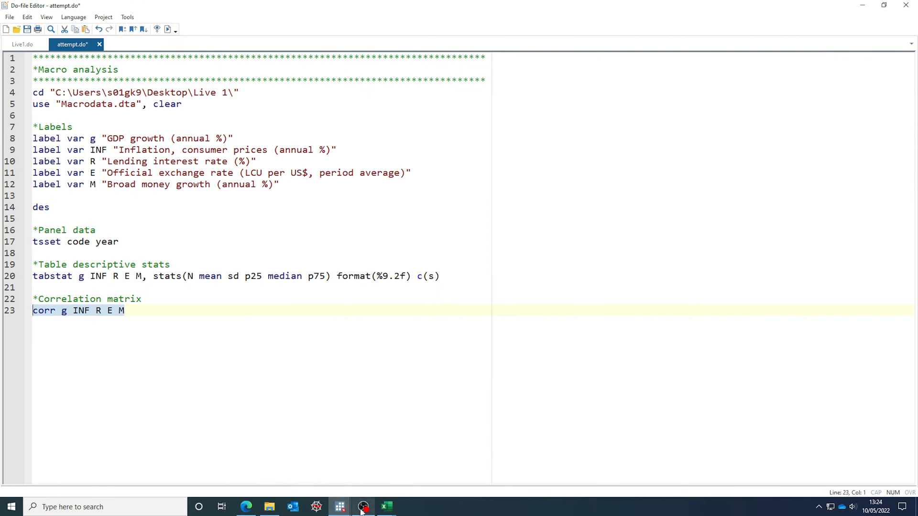
left_click(362, 510)
left_click(861, 5)
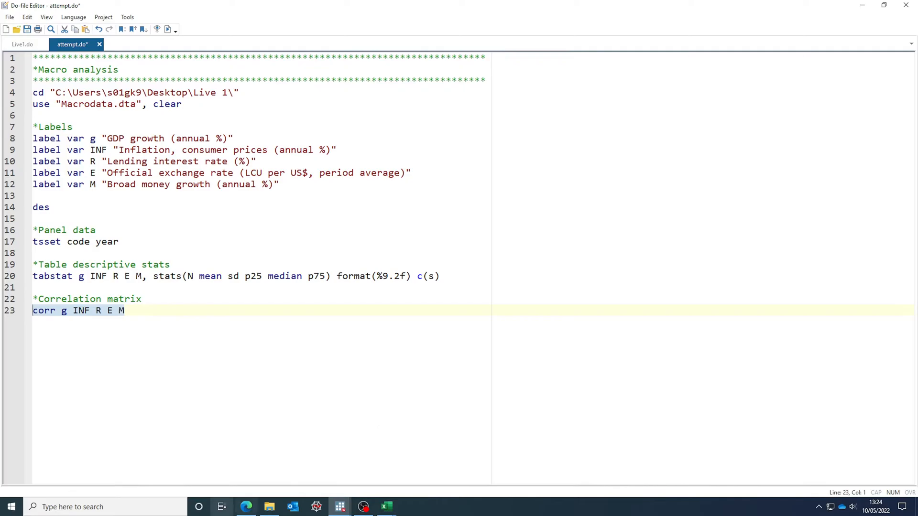
left_click(246, 506)
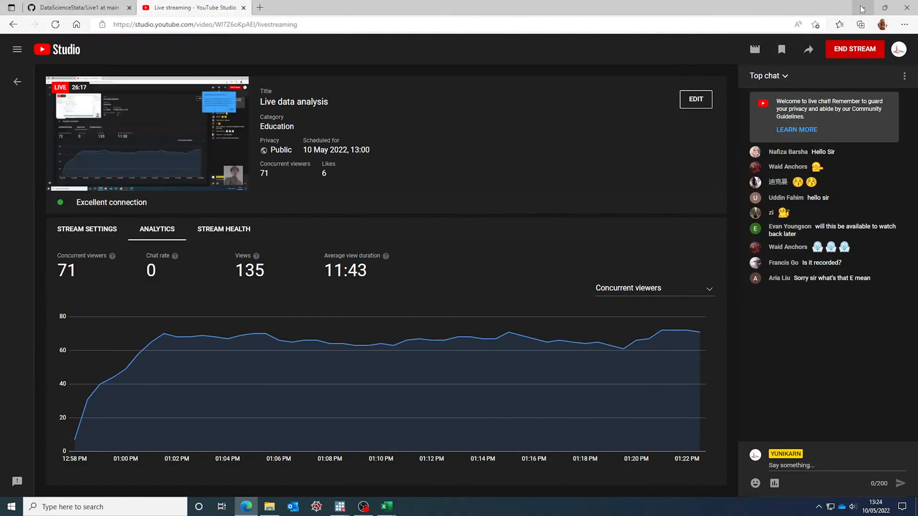
left_click(862, 9)
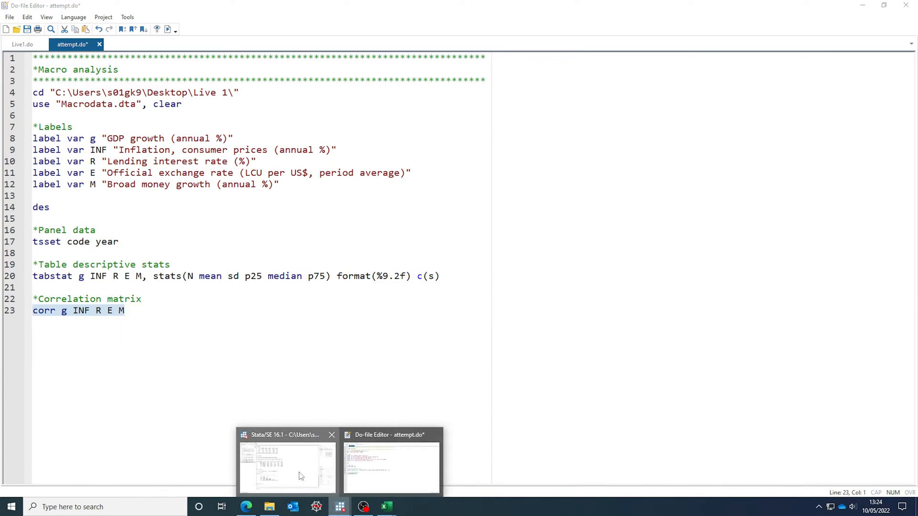
left_click(300, 472)
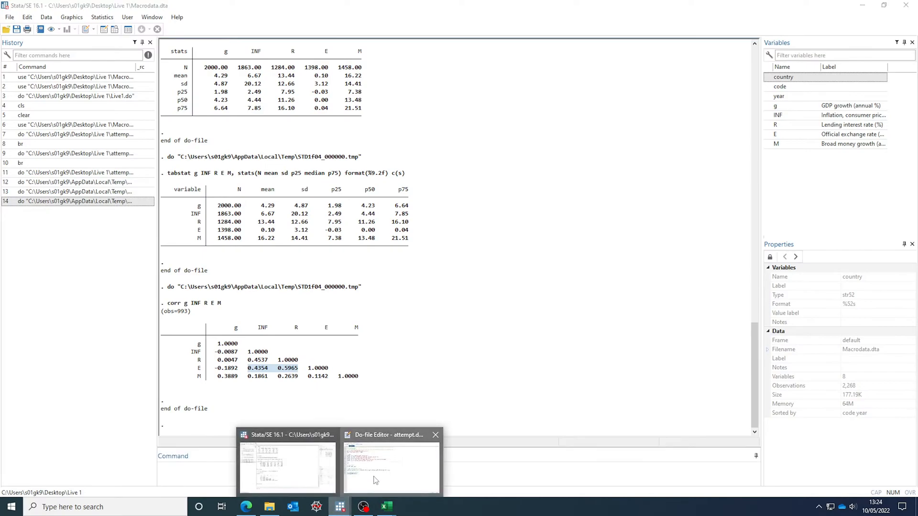
- Add the comment *Distributions to attempt.do below the corr line, leaving one blank line between them
left_click(375, 476)
left_click(254, 320)
key("Return")
key("Return")
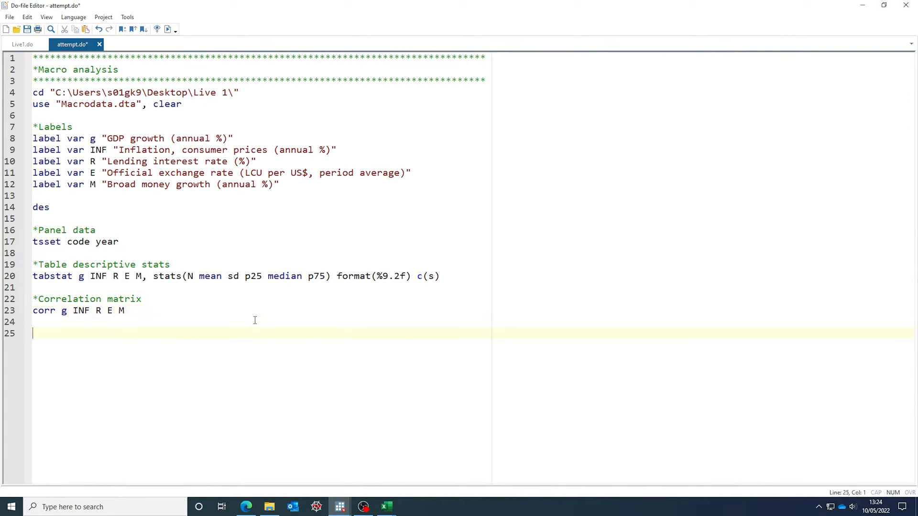
type("*Distributions")
key("Return")
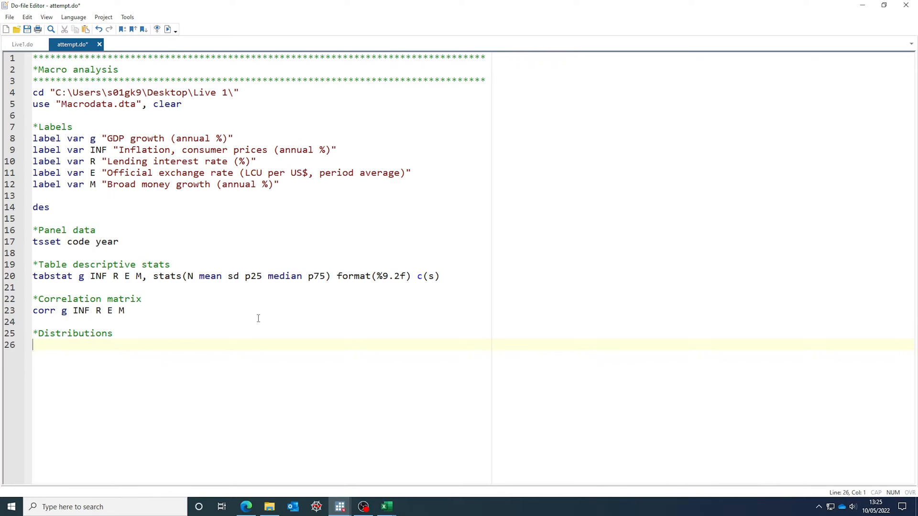
- Add the command kdensity g under *Distributions, run only that line, view the density graph and close it
type("kde")
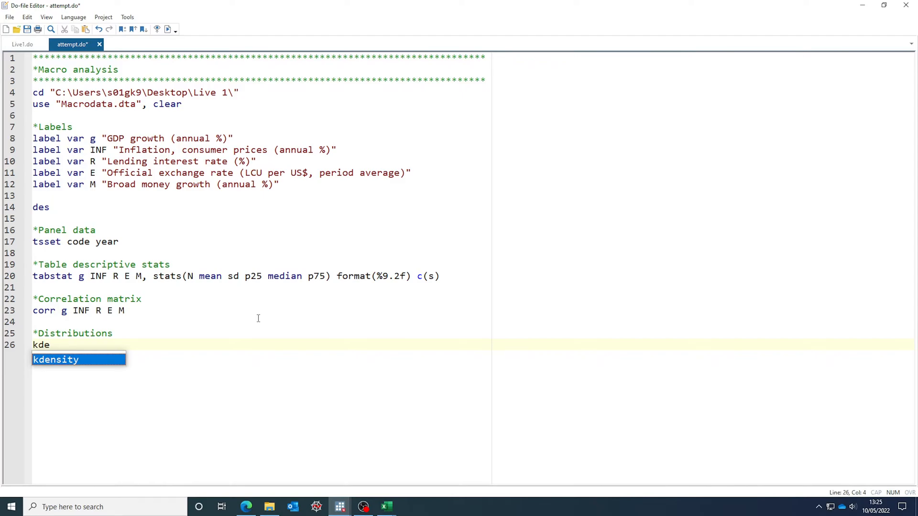
key("Tab")
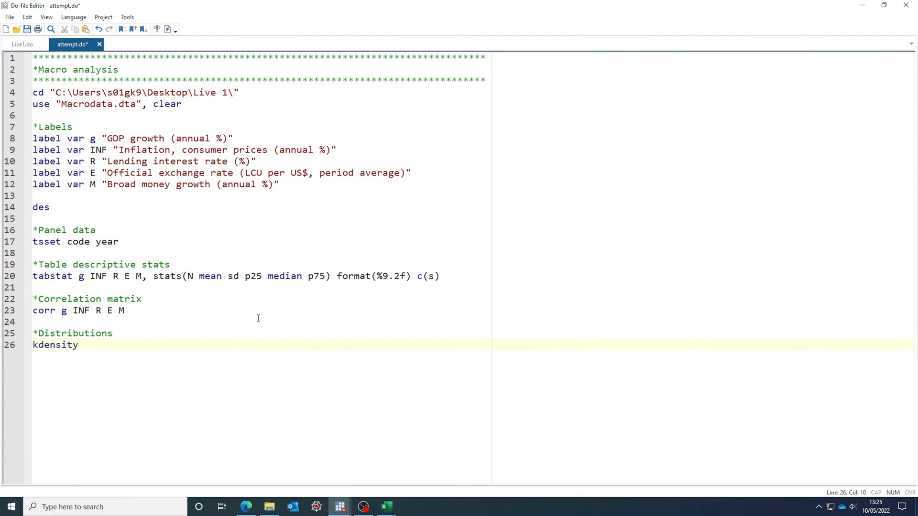
type("g")
left_click(155, 342)
left_click_drag(110, 349, 15, 348)
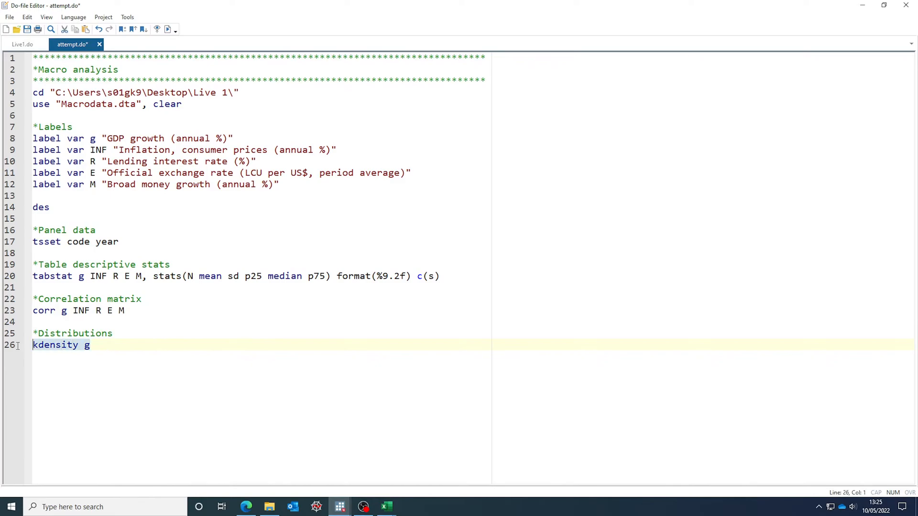
left_click(168, 29)
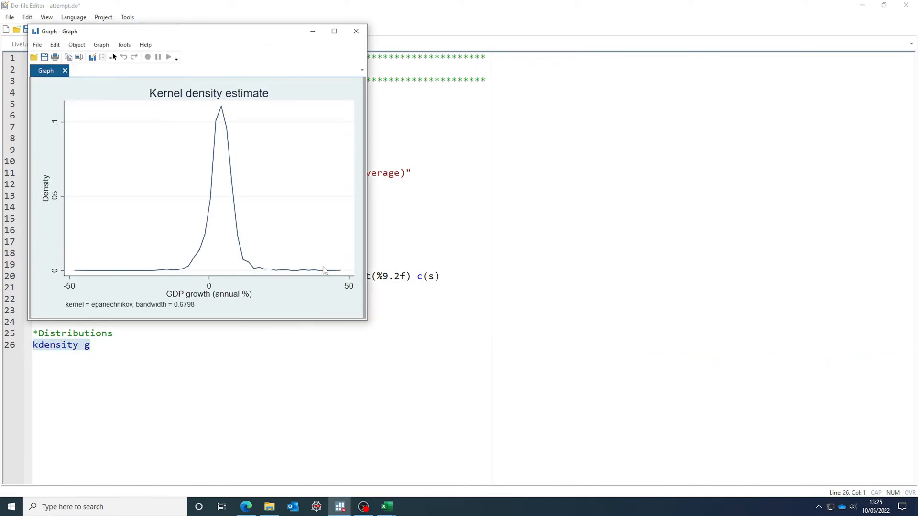
left_click_drag(227, 40, 509, 122)
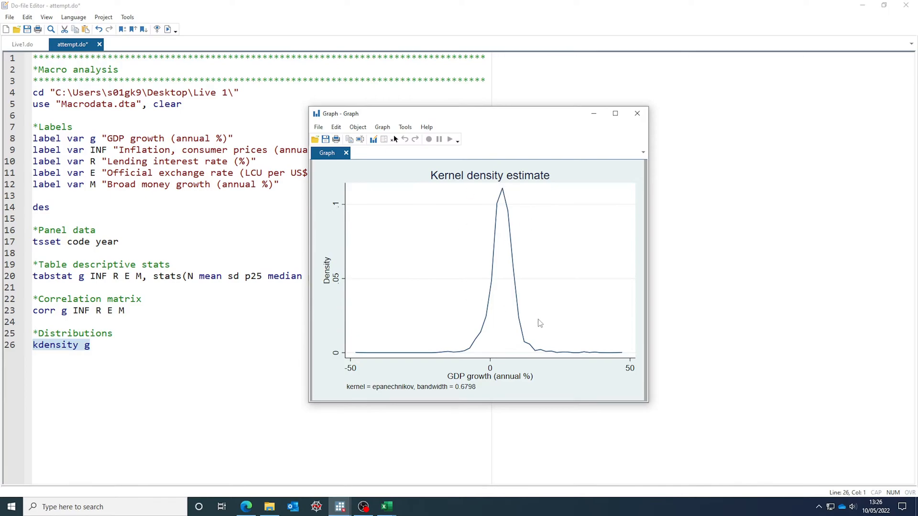
left_click(637, 113)
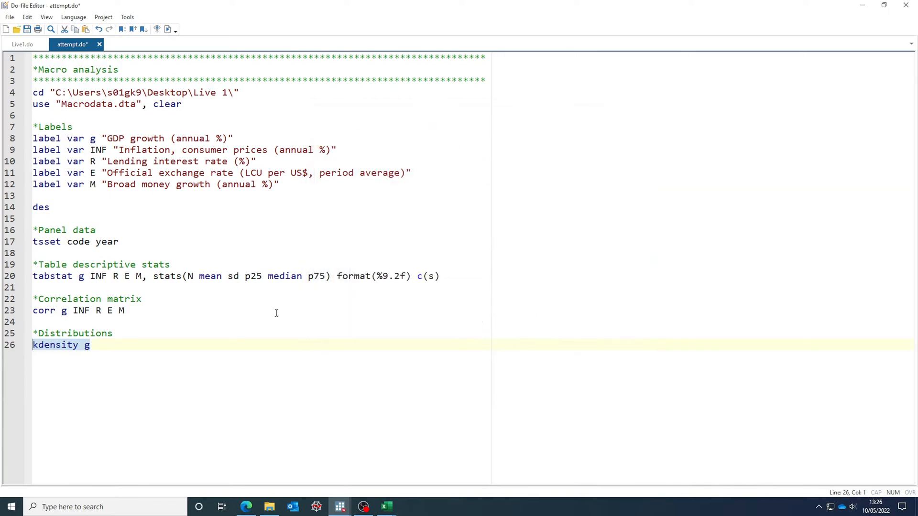
- Add the command sum g, detail after a blank line below kdensity g and run only that line
left_click(151, 345)
key("Return")
key("Return")
type("su")
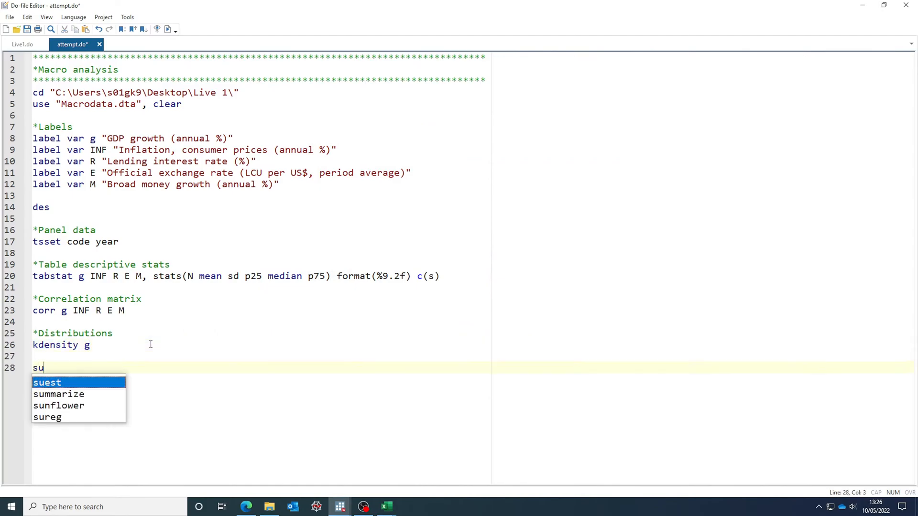
type("m g")
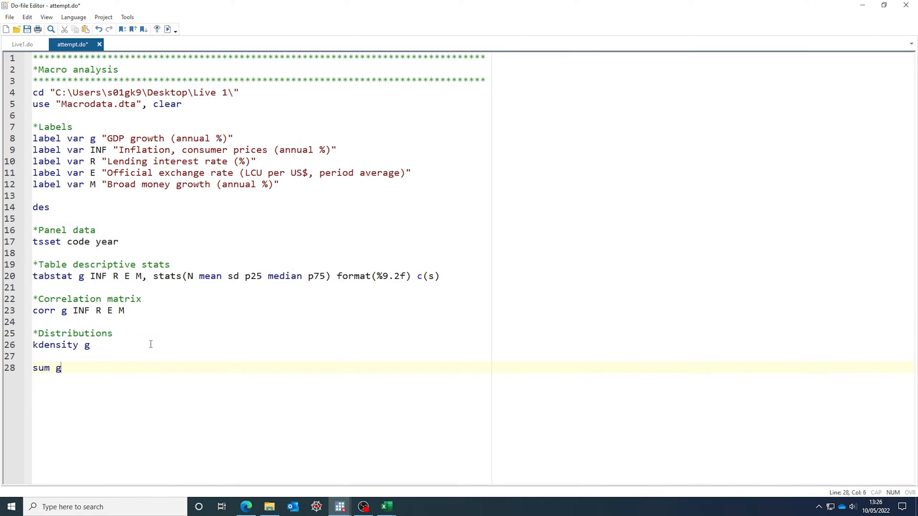
type(", detail")
left_click_drag(119, 368, 10, 368)
left_click(167, 30)
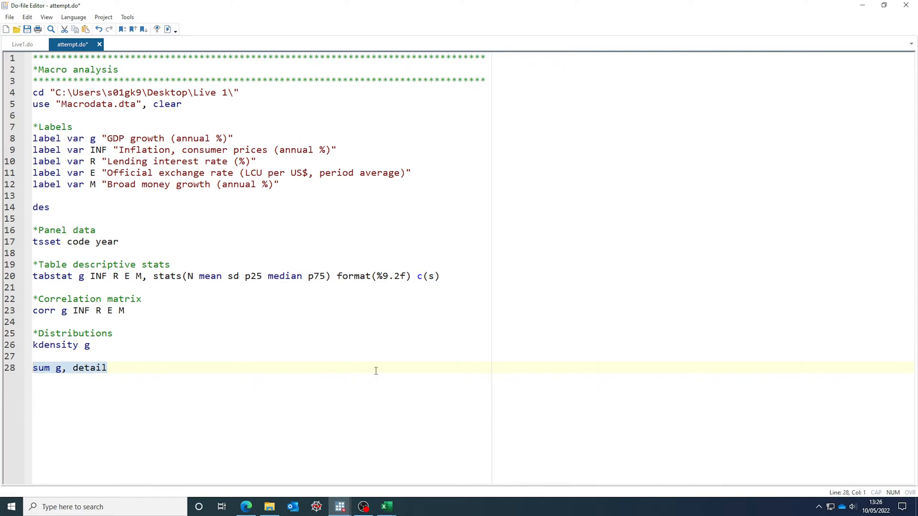
- Examine GDP growth's detailed summary in Stata's results, highlighting the median and mean row, the skewness and the kurtosis
mouse_move(340, 506)
left_click(301, 476)
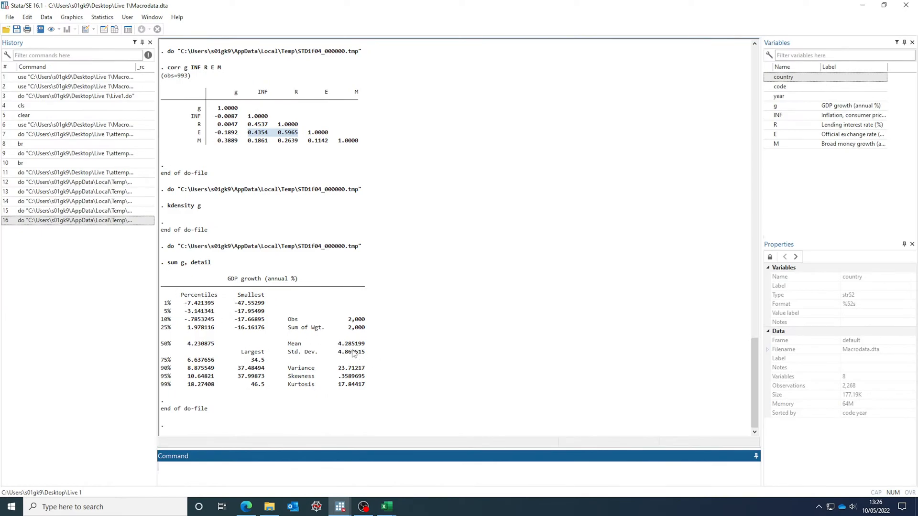
left_click_drag(369, 344, 164, 344)
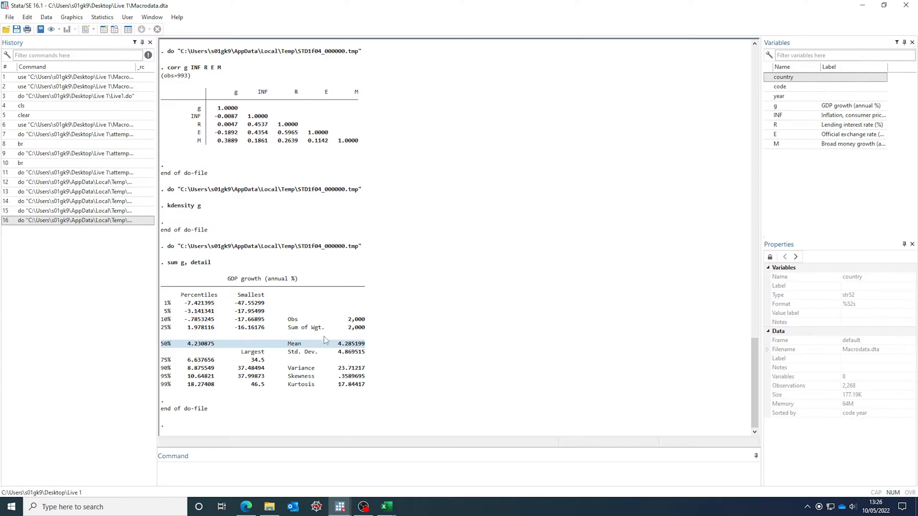
left_click_drag(286, 376, 368, 378)
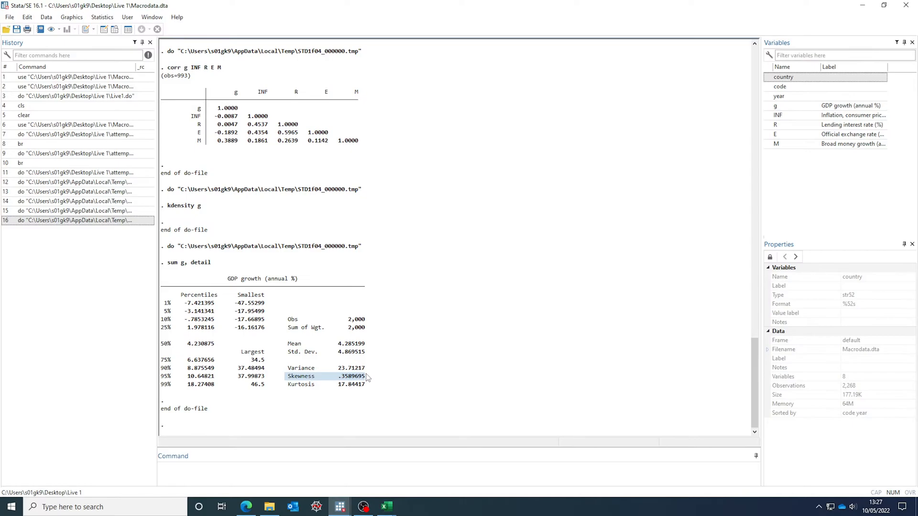
left_click_drag(288, 385, 365, 387)
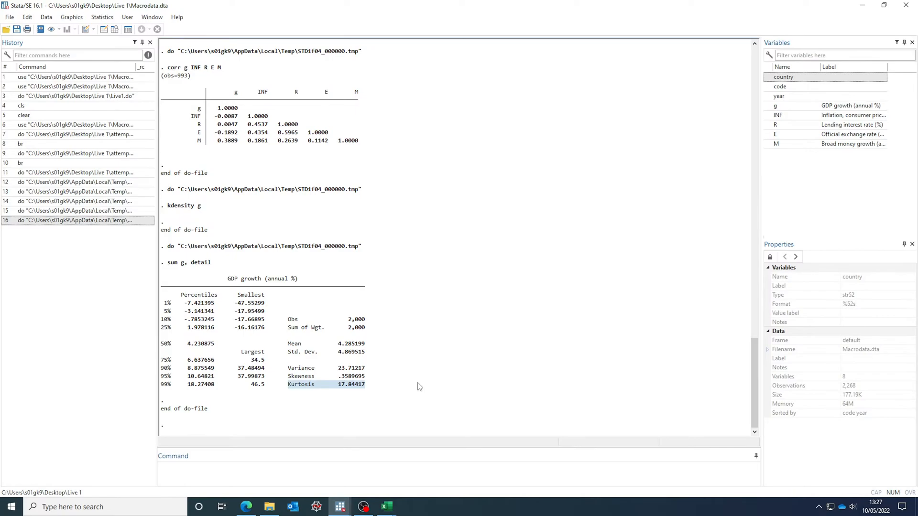
- Back in attempt.do, add blank lines below sum g, detail and remove the blank line between it and kdensity g
mouse_move(340, 506)
left_click(362, 474)
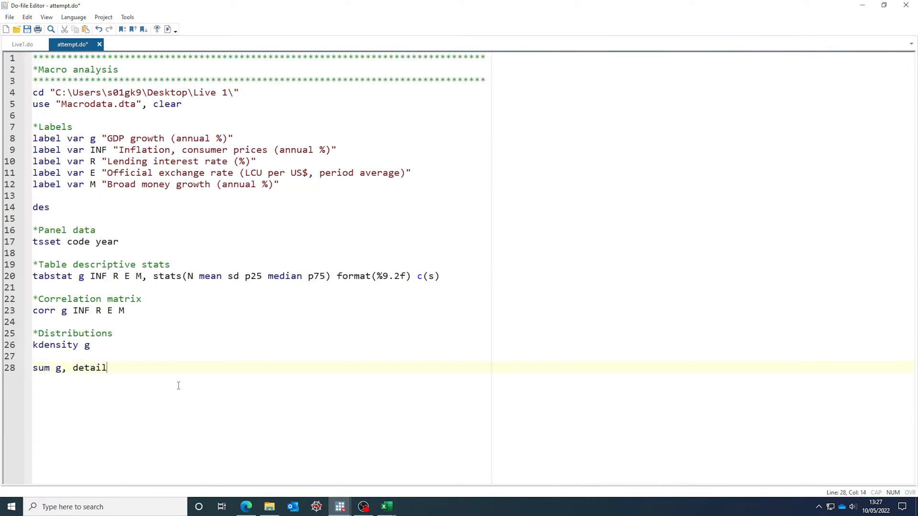
key("Return")
key("Return")
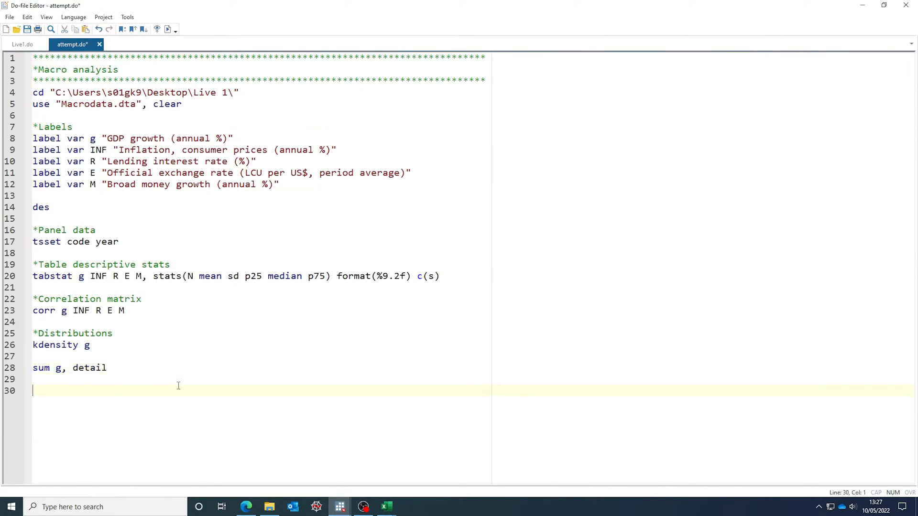
left_click(119, 357)
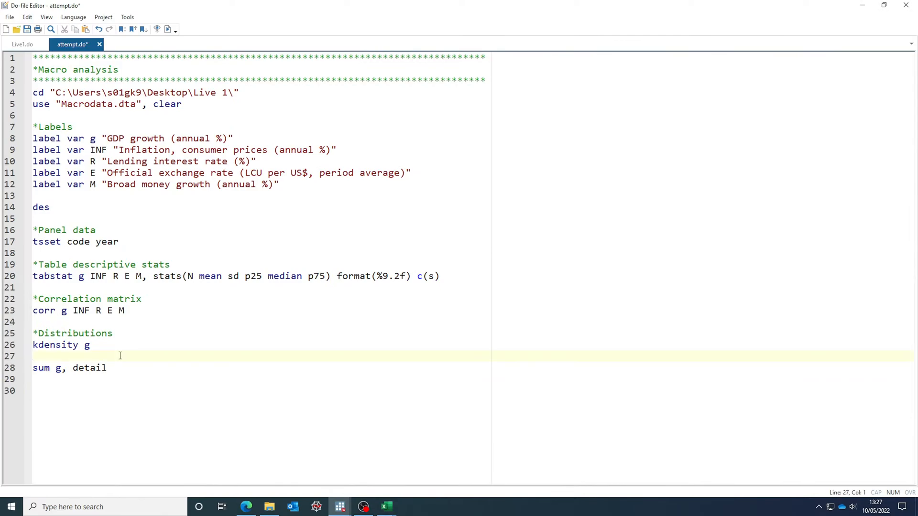
key("Delete")
- Copy the kdensity g and sum g, detail lines below a blank line and change g to INF in both copies
left_click(116, 383)
left_click_drag(111, 356, 27, 346)
key("ctrl+c")
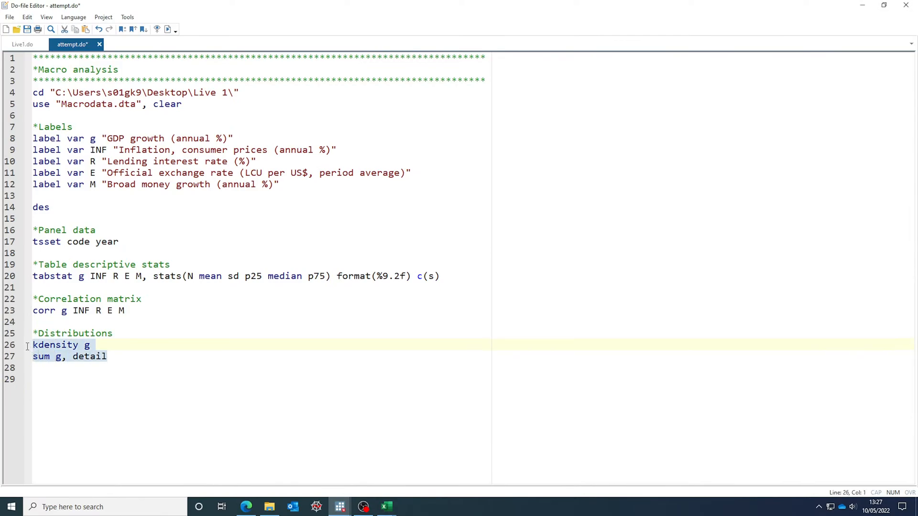
left_click(75, 381)
key("ctrl+v")
left_click_drag(89, 379, 85, 380)
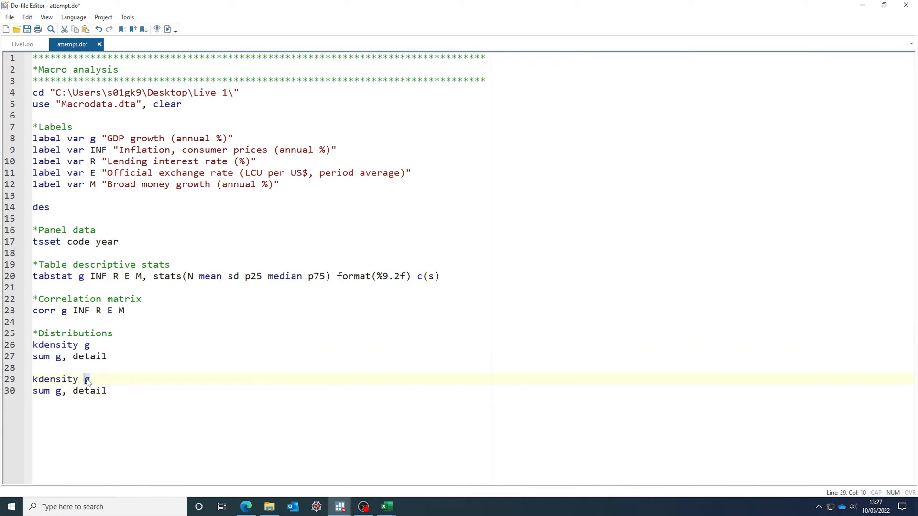
type("INF")
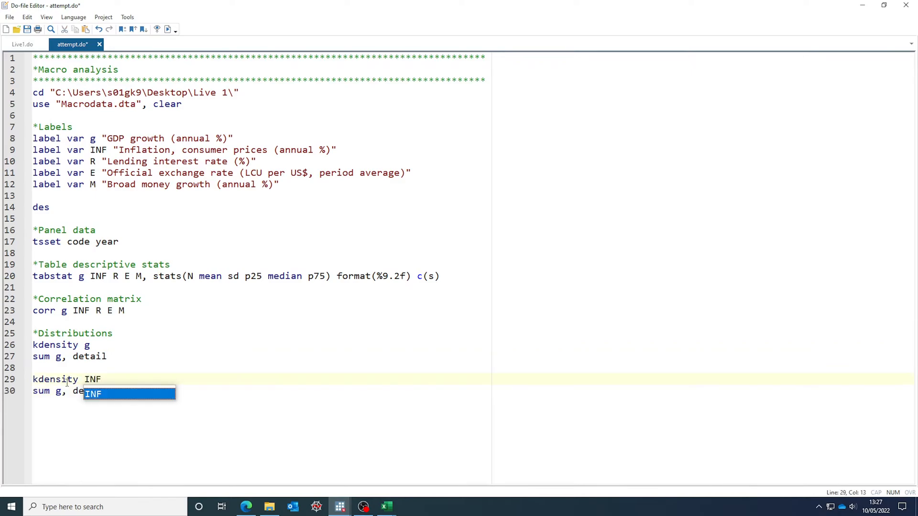
left_click(65, 391)
key("BackSpace")
type("INF")
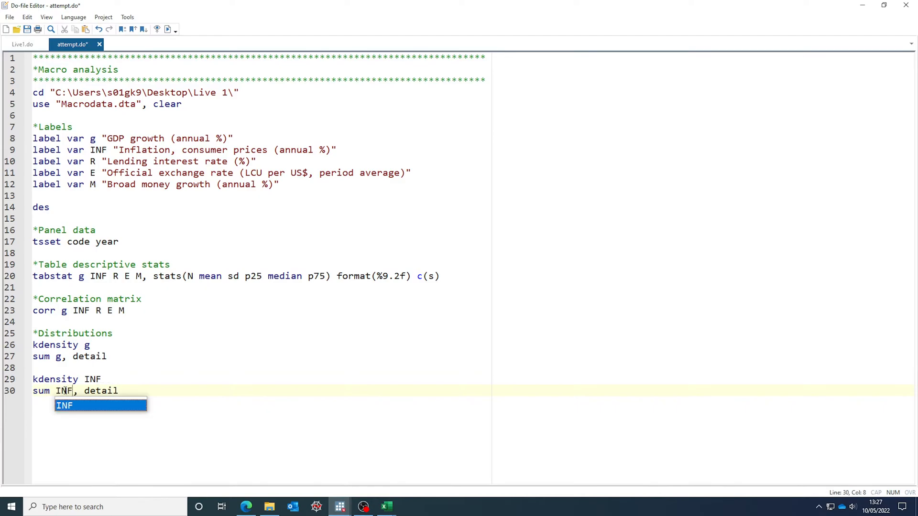
- Run only the kdensity INF line, view the inflation density graph and close it
left_click_drag(120, 377, 33, 379)
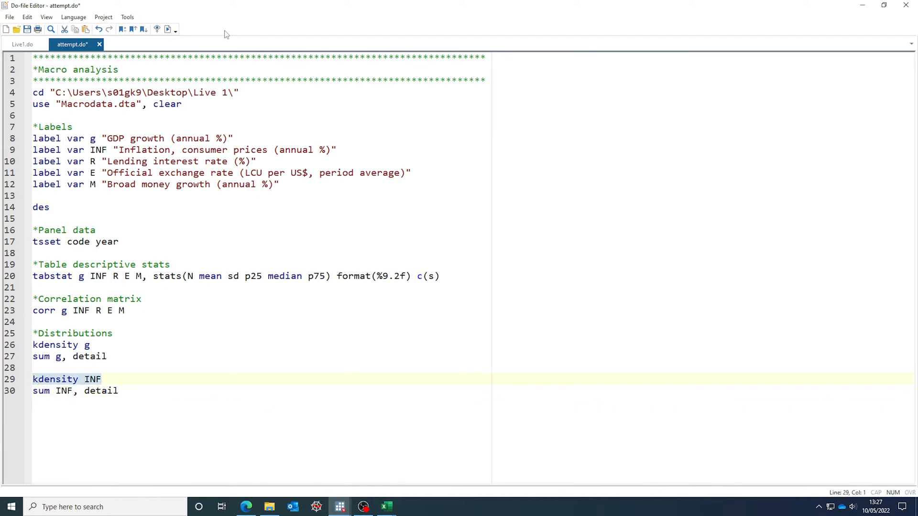
key("ctrl+d")
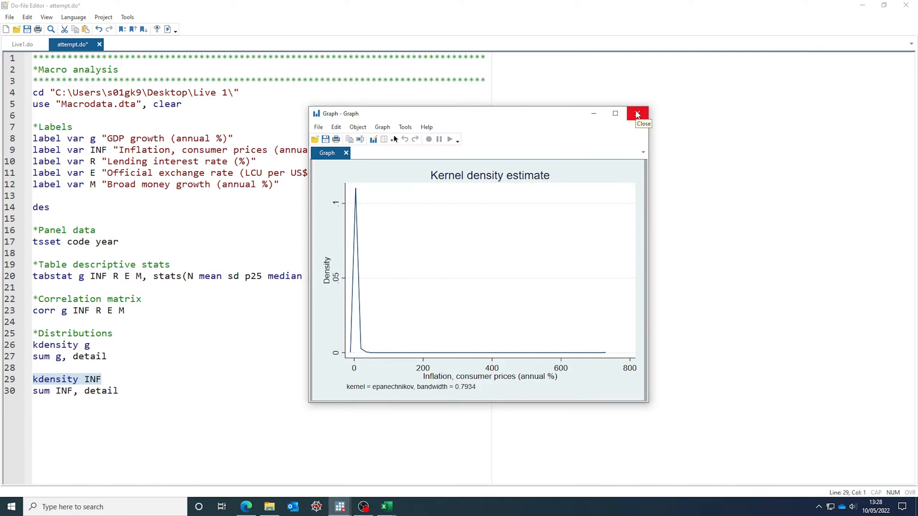
left_click(637, 115)
- Run only the sum INF, detail line and highlight the median and mean row, kurtosis and skewness in the output
left_click(135, 391)
key("shift+Home")
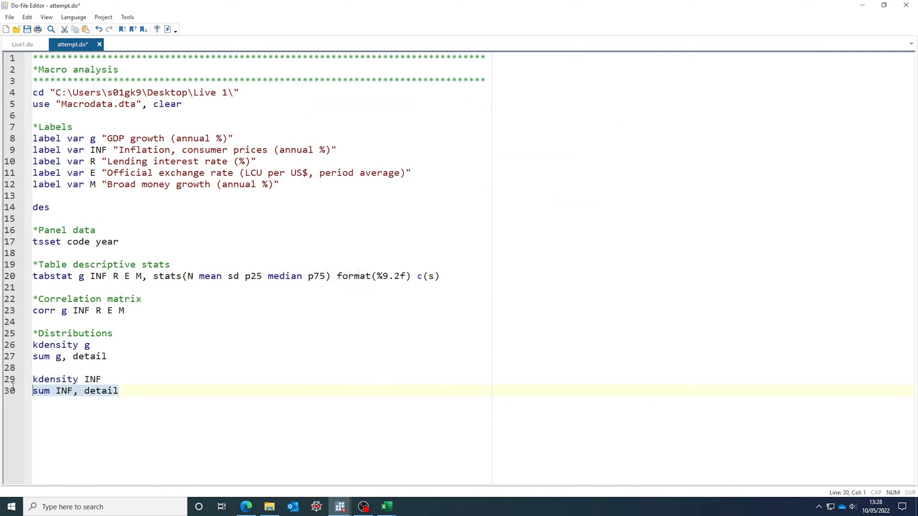
left_click(168, 30)
mouse_move(338, 504)
left_click(297, 477)
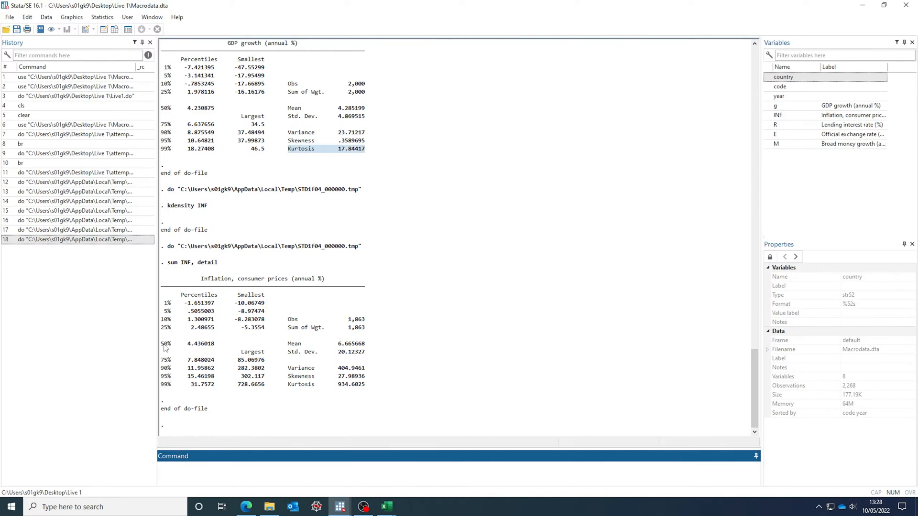
left_click_drag(160, 343, 365, 346)
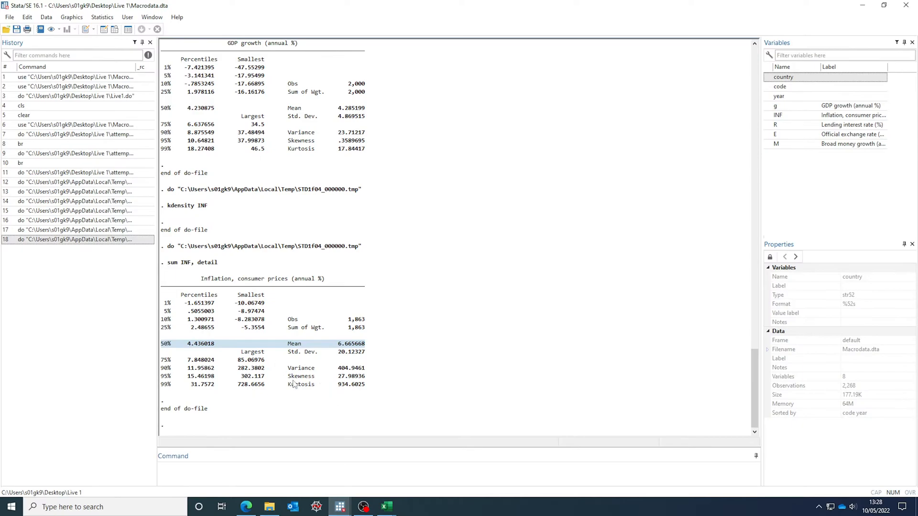
left_click_drag(288, 385, 367, 388)
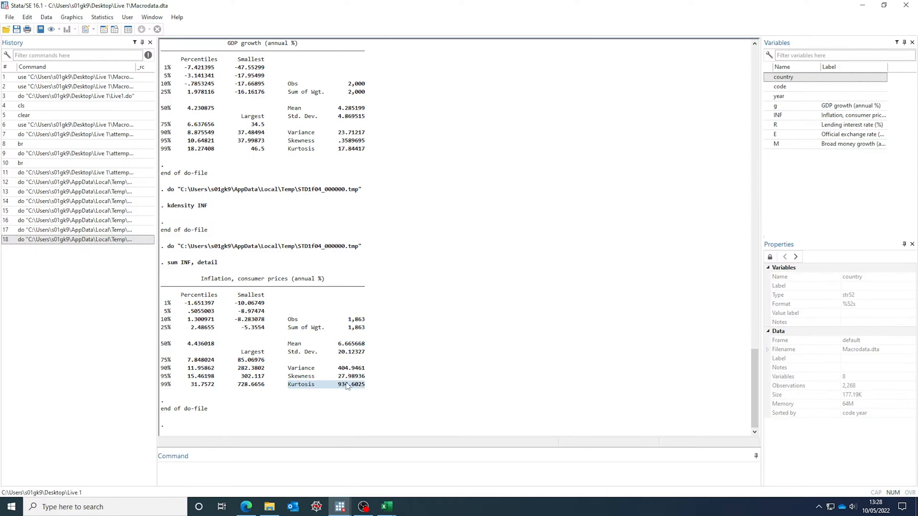
left_click_drag(286, 377, 361, 380)
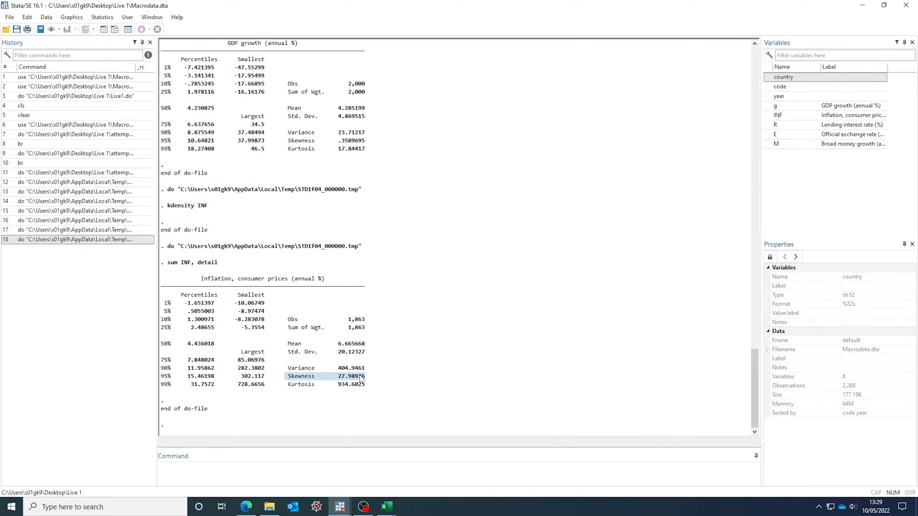
- Return to attempt.do and add a *Transformation comment line below sum INF, detail, separated by a blank line
left_click(340, 507)
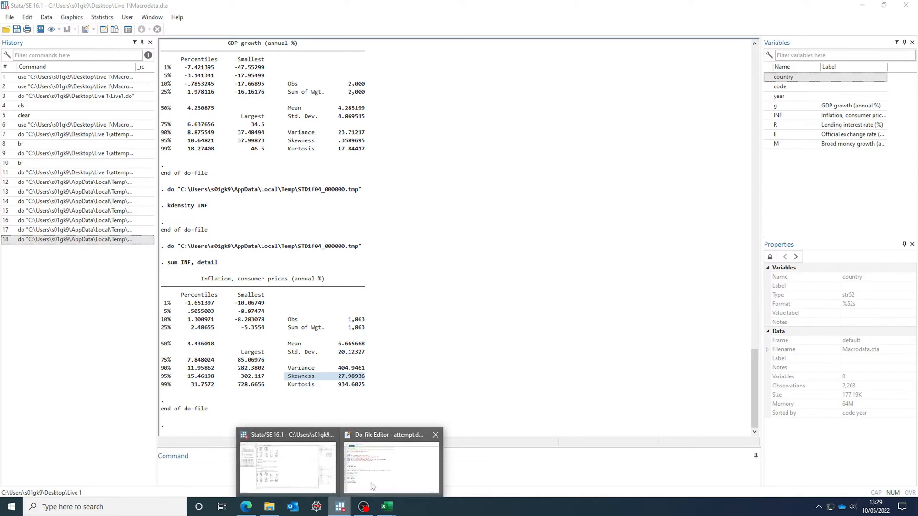
left_click(372, 487)
left_click(201, 390)
key("Down")
key("Down")
type("*T")
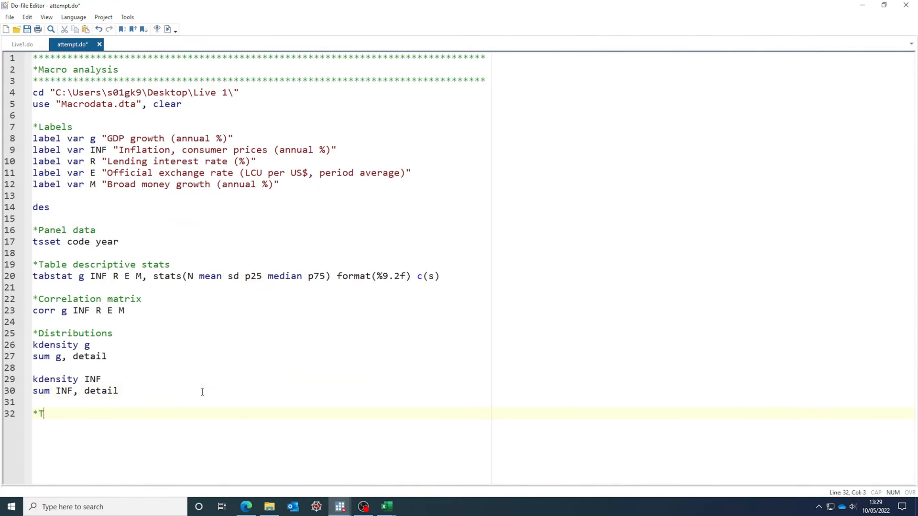
type("ransformation")
key("Return")
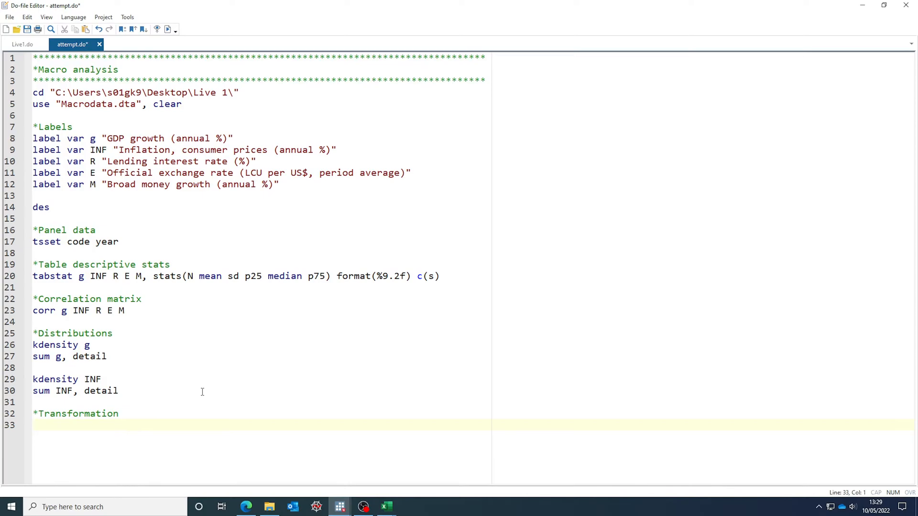
- Below the *Transformation comment, write the command gen log_INF = ln(1+INF)
type("gen log_INF")
left_click(50, 426)
left_click(127, 426)
type("=")
type("ln(1")
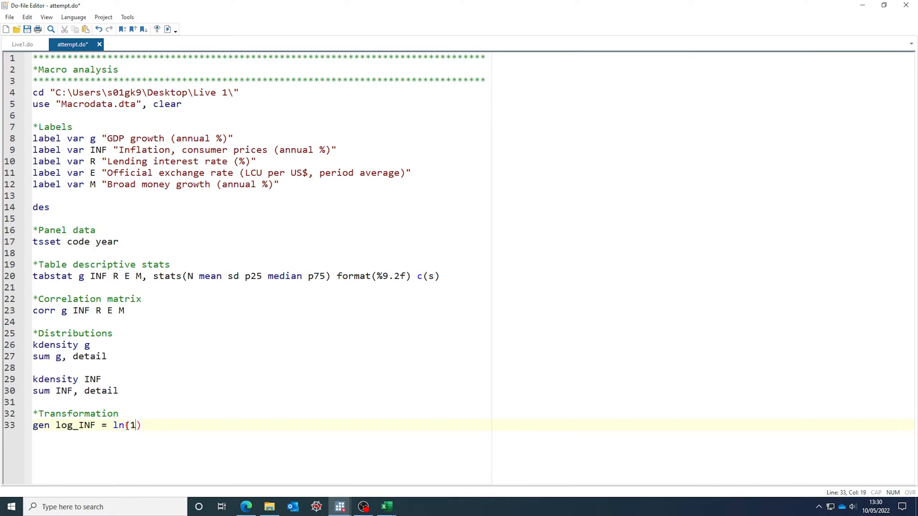
type("+INF")
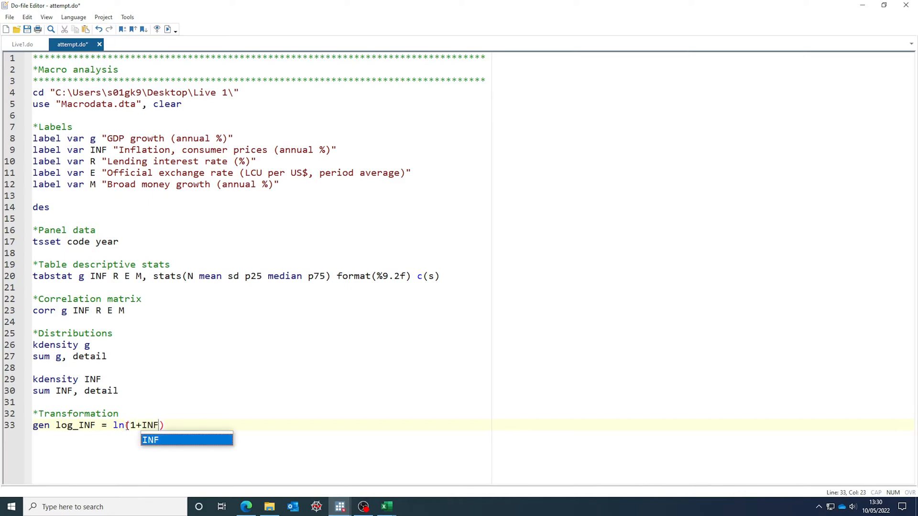
left_click(137, 403)
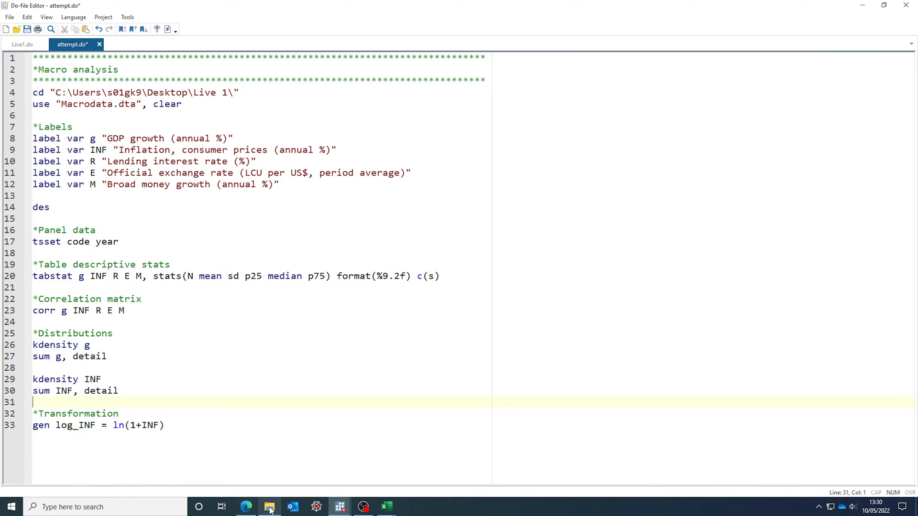
- Switch to the Live 1 folder, open Gillman et al. 2004.pdf in Adobe Reader and hide the page thumbnails
left_click(275, 481)
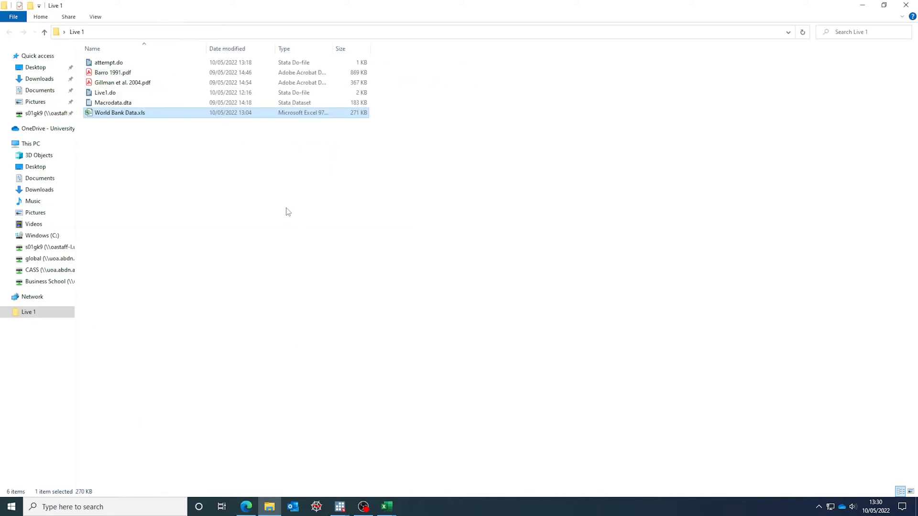
left_click(144, 84)
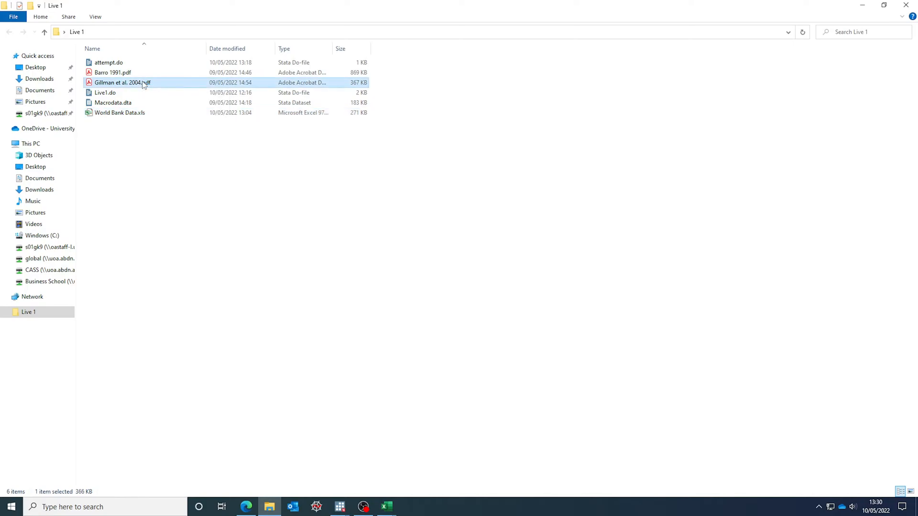
double_click(144, 84)
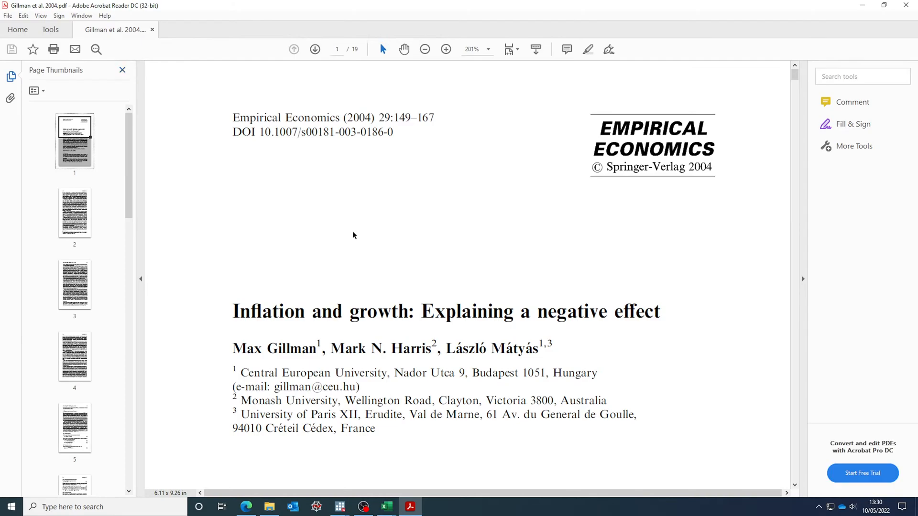
scroll(391, 247, "down", 3)
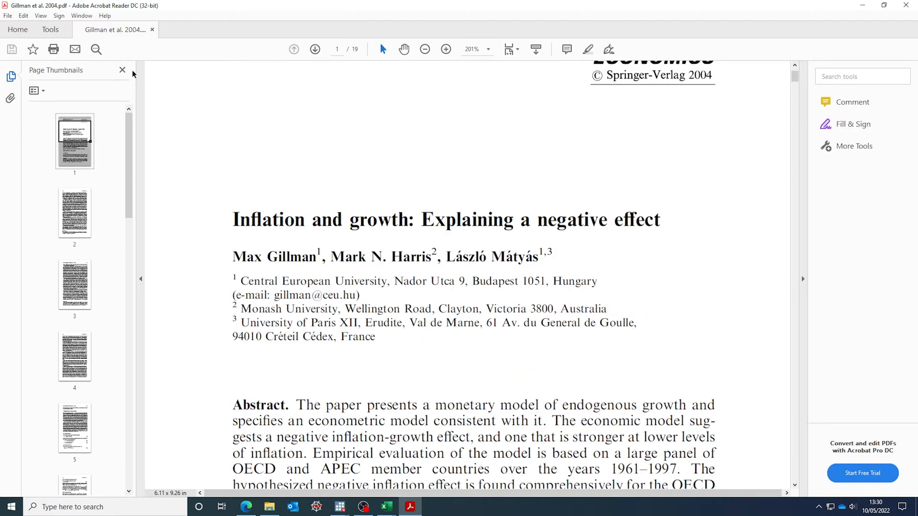
left_click(140, 279)
- Skim the paper from the introduction through the theoretical model to section 2.3.1 on the non-linearity of the inflation-growth effect
scroll(387, 262, "down", 6)
scroll(387, 268, "down", 20)
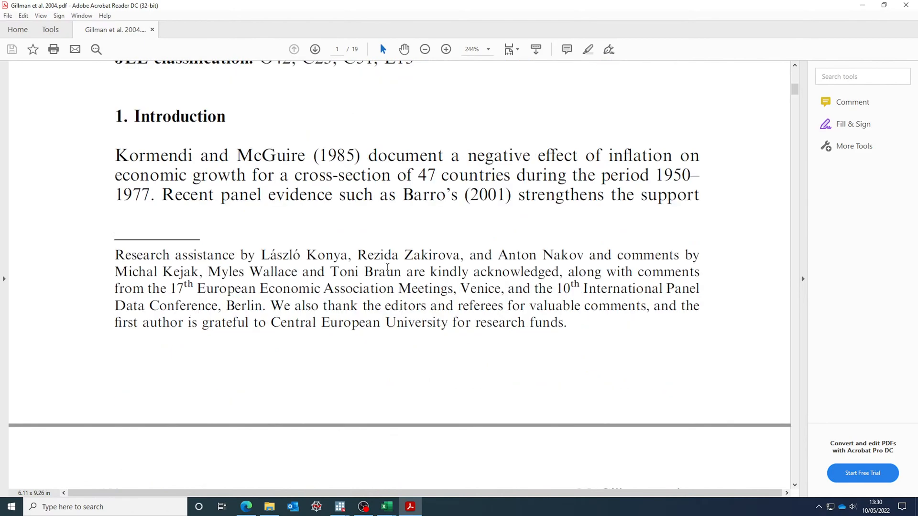
scroll(387, 267, "down", 15)
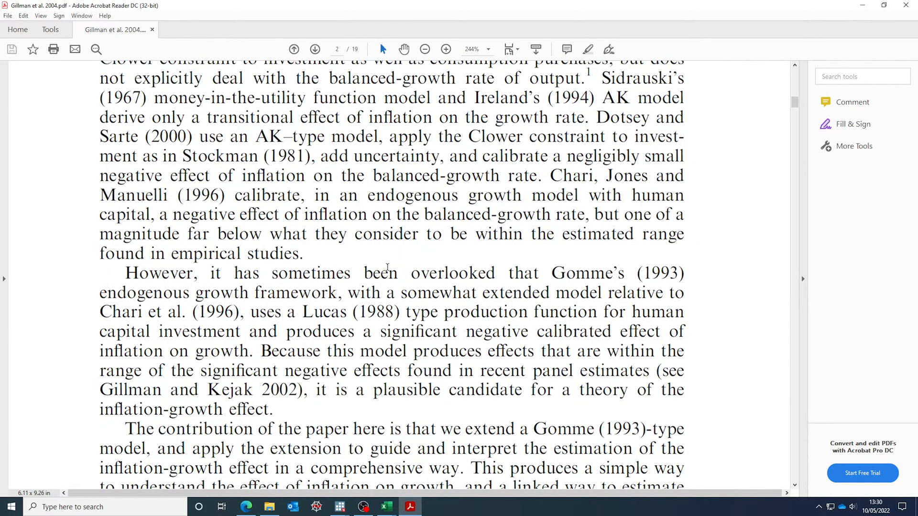
left_click_drag(794, 109, 794, 183)
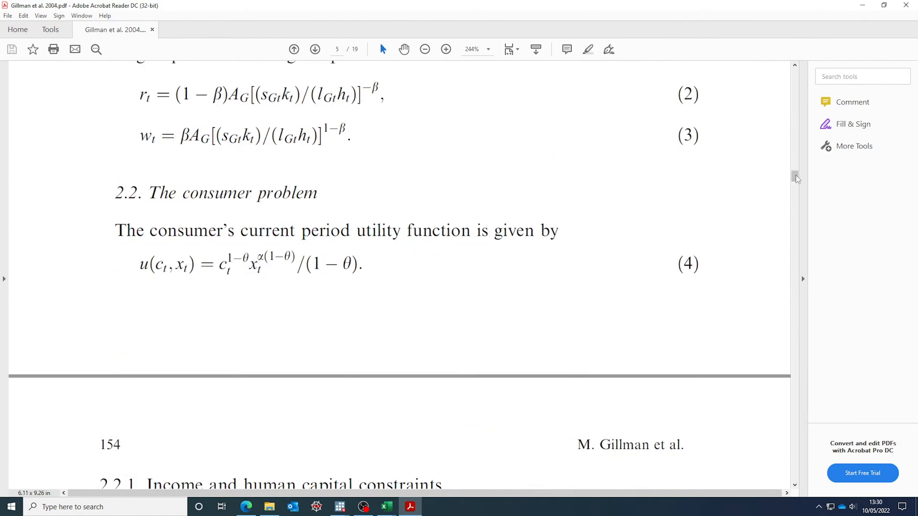
scroll(541, 231, "up", 5)
scroll(541, 233, "down", 2)
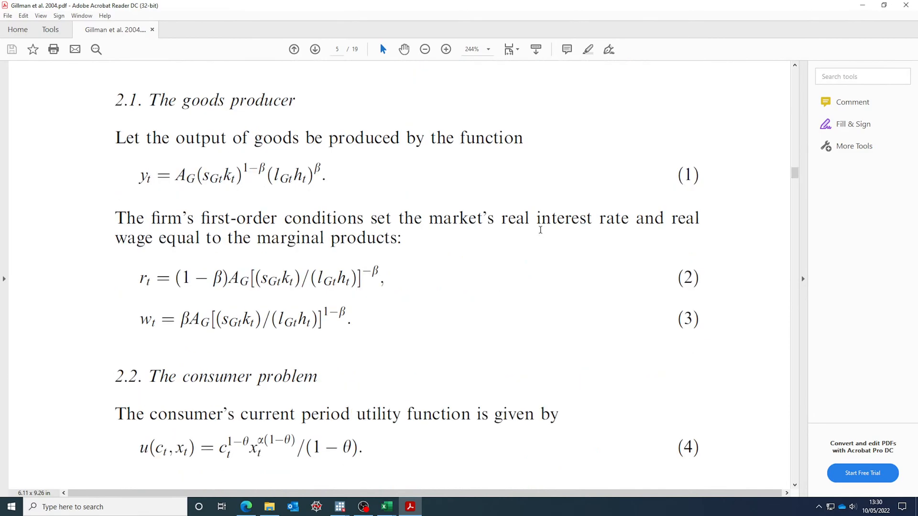
scroll(541, 233, "down", 15)
scroll(541, 231, "down", 16)
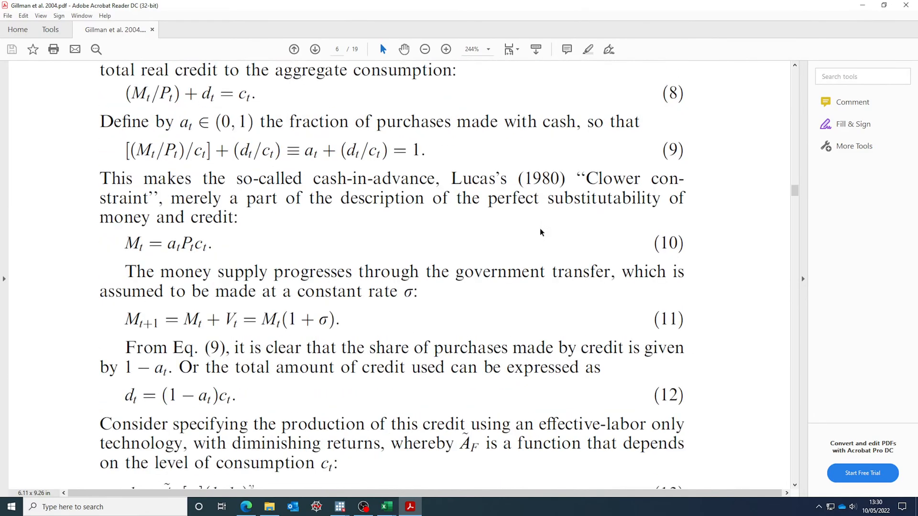
scroll(540, 232, "down", 15)
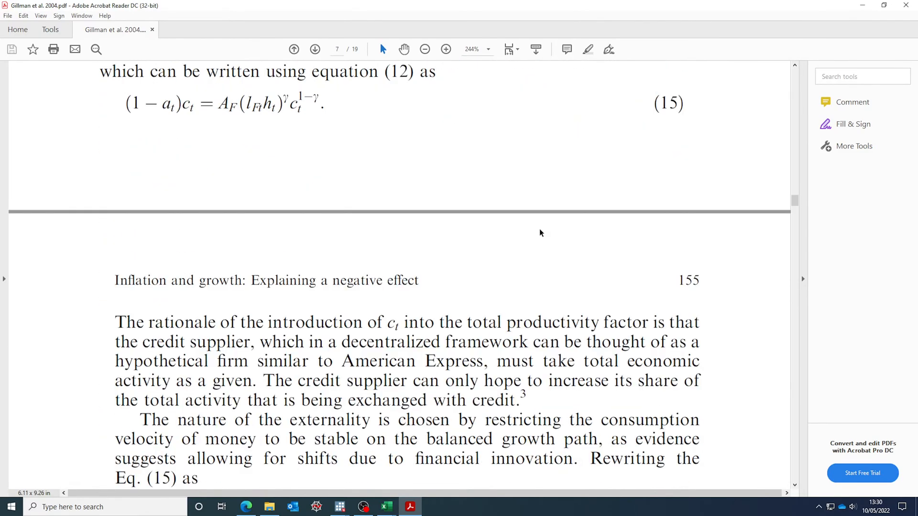
scroll(540, 233, "down", 15)
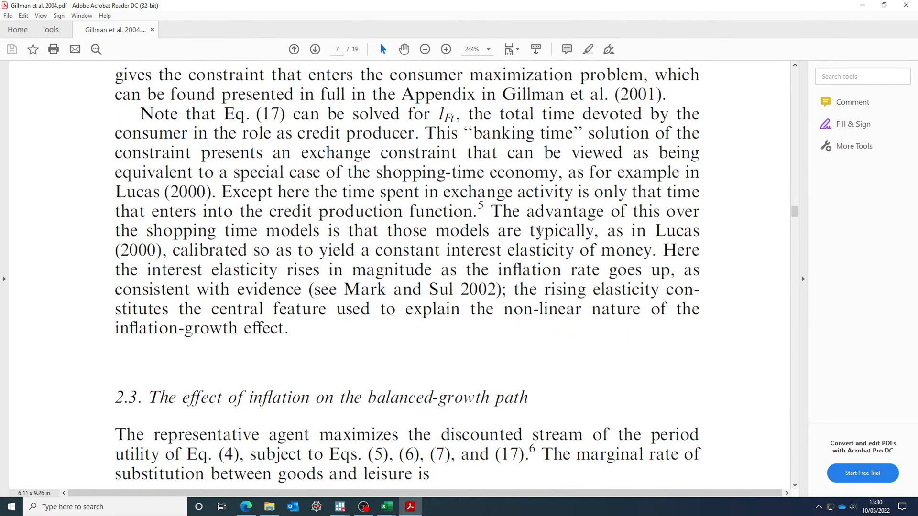
scroll(541, 233, "down", 15)
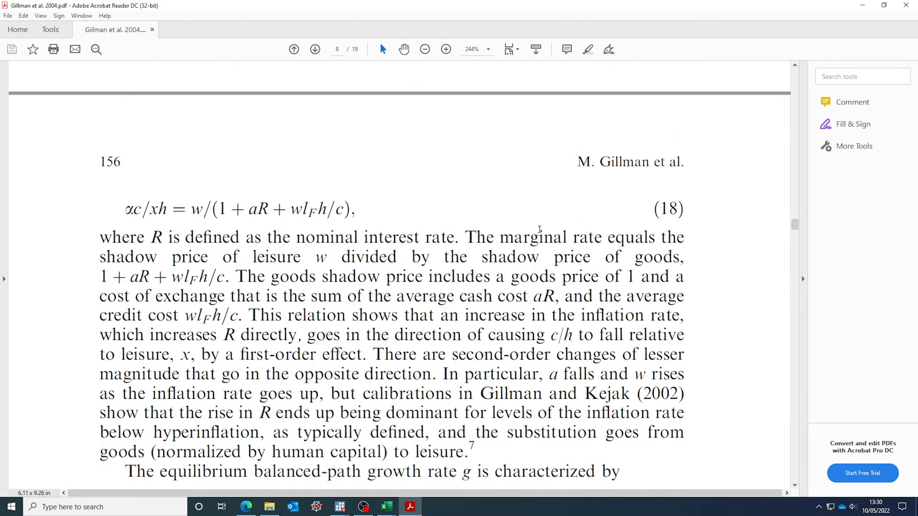
scroll(540, 228, "down", 15)
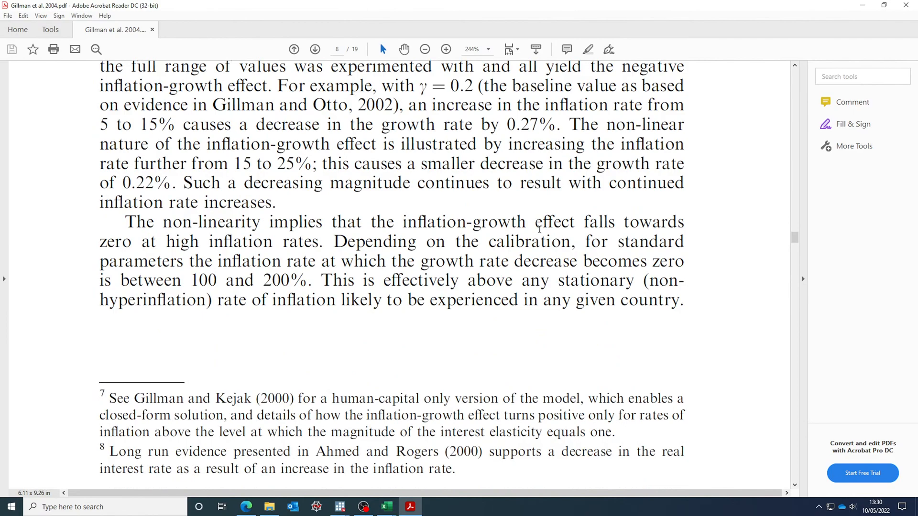
scroll(539, 228, "down", 3)
scroll(539, 229, "up", 4)
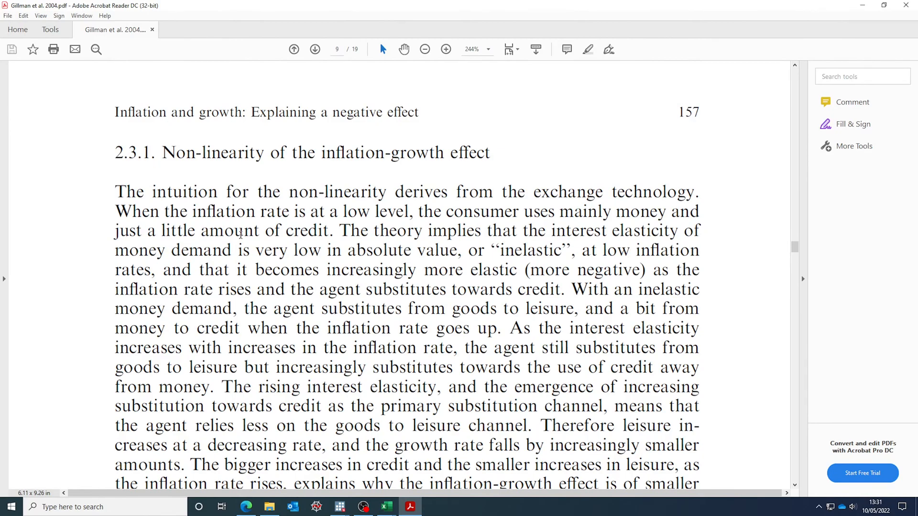
- Read on through section 3, The data, to the Fig. 1 curves of output growth rate against inflation rate
scroll(240, 234, "down", 12)
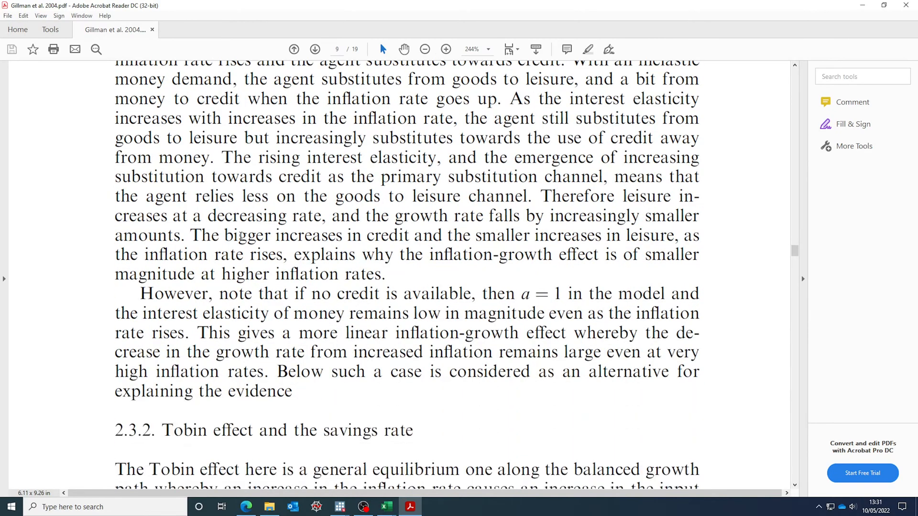
scroll(241, 235, "down", 20)
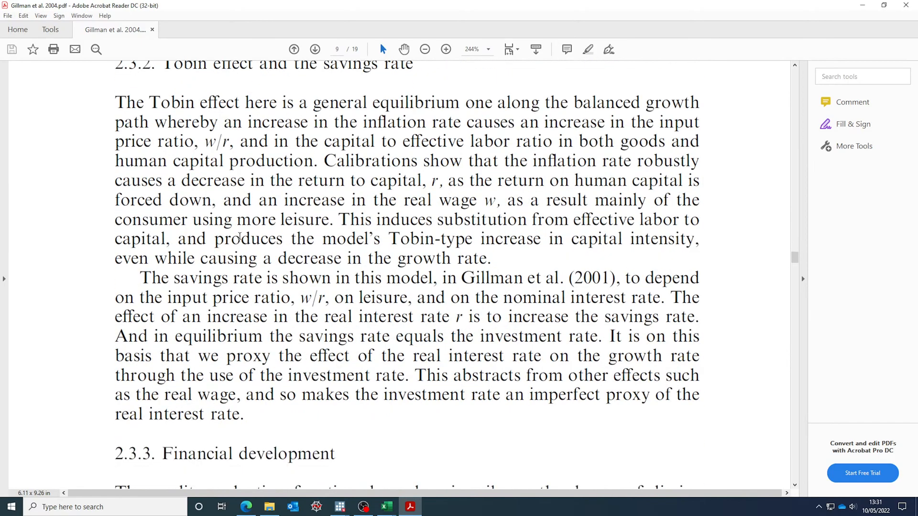
scroll(240, 240, "down", 7)
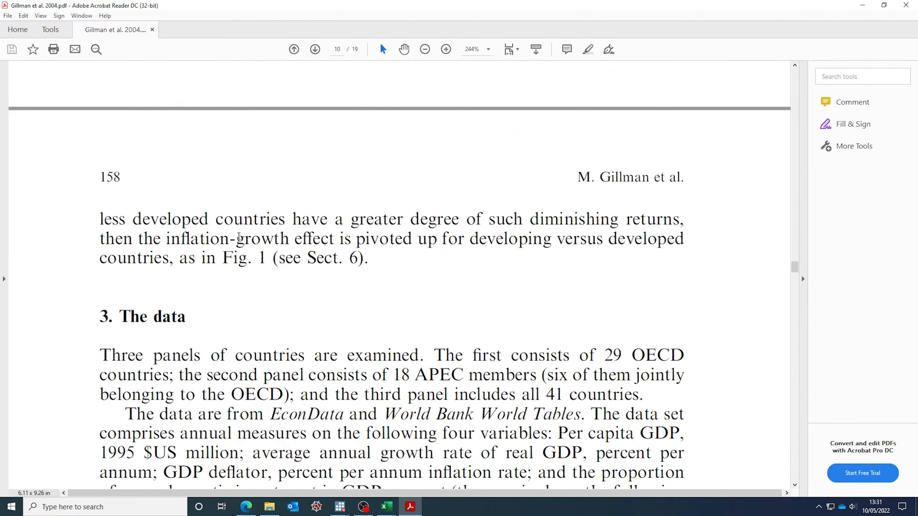
scroll(239, 237, "down", 5)
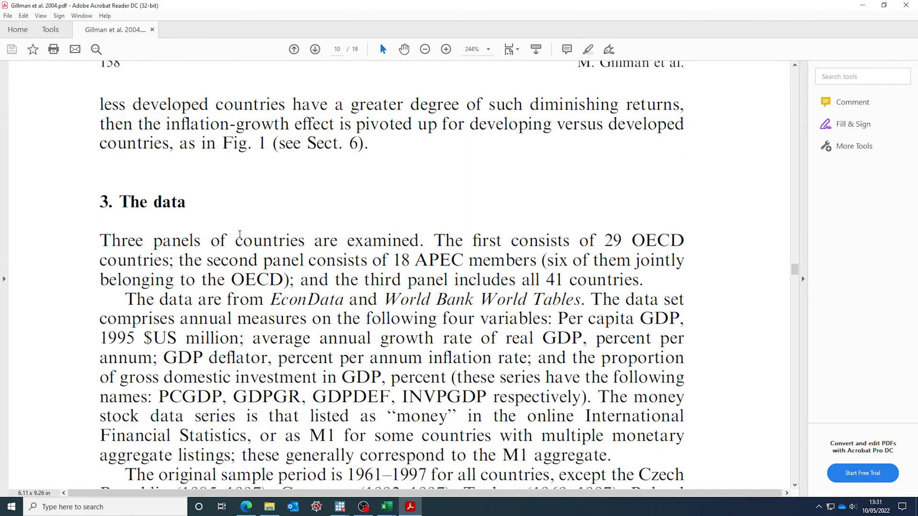
scroll(241, 234, "down", 20)
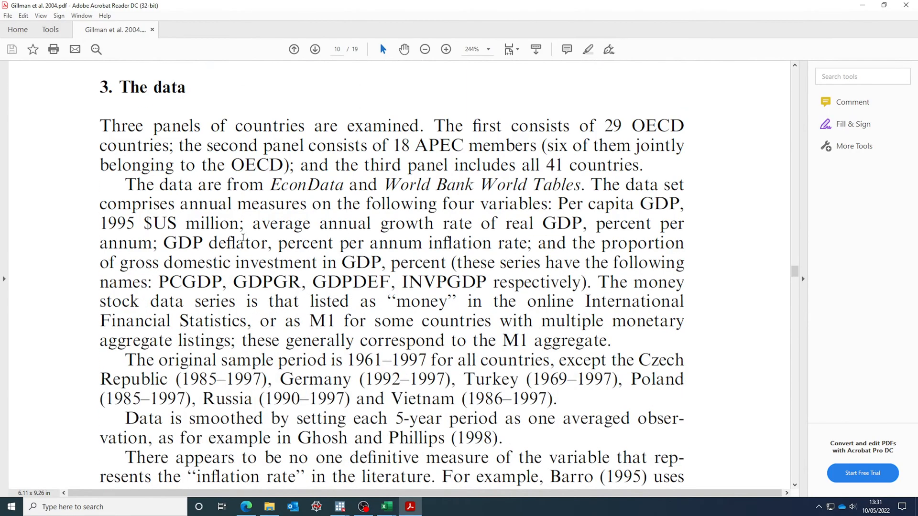
scroll(241, 240, "down", 12)
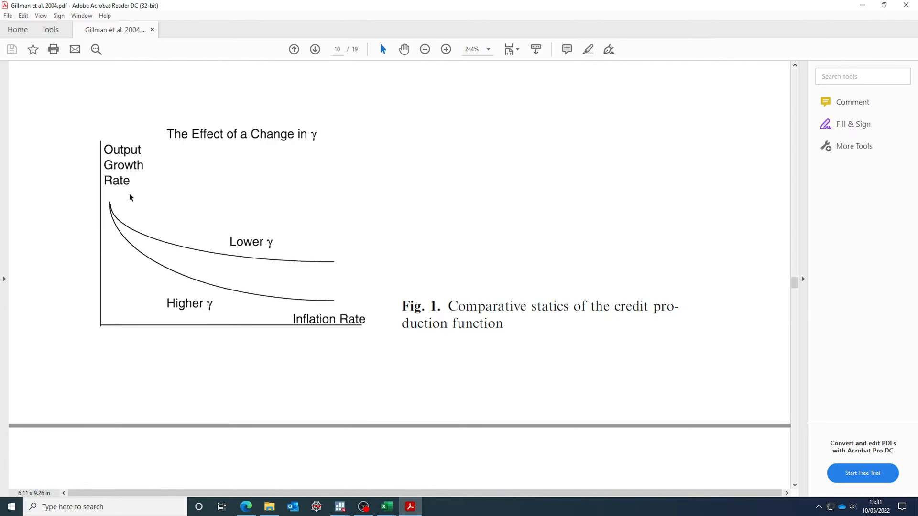
- Examine equation (21) and its variable definitions in section 4, The econometric model
scroll(132, 197, "down", 8)
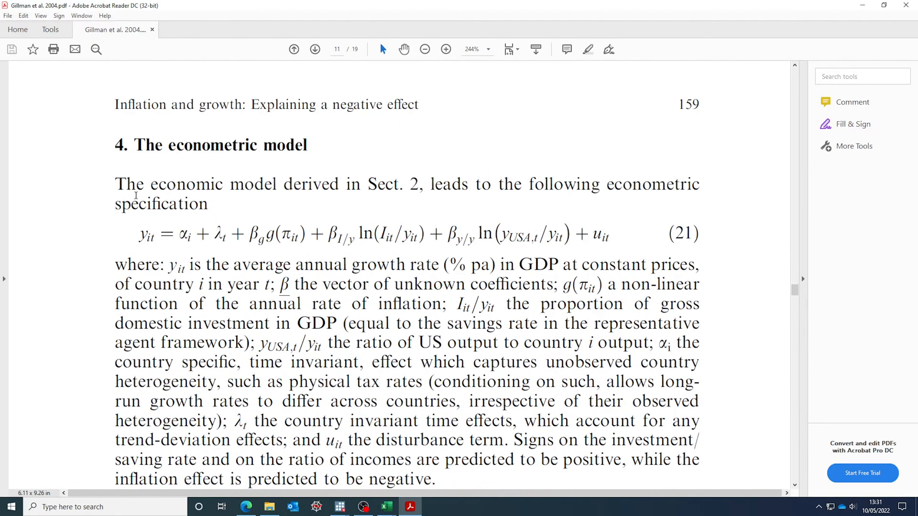
scroll(136, 195, "down", 3)
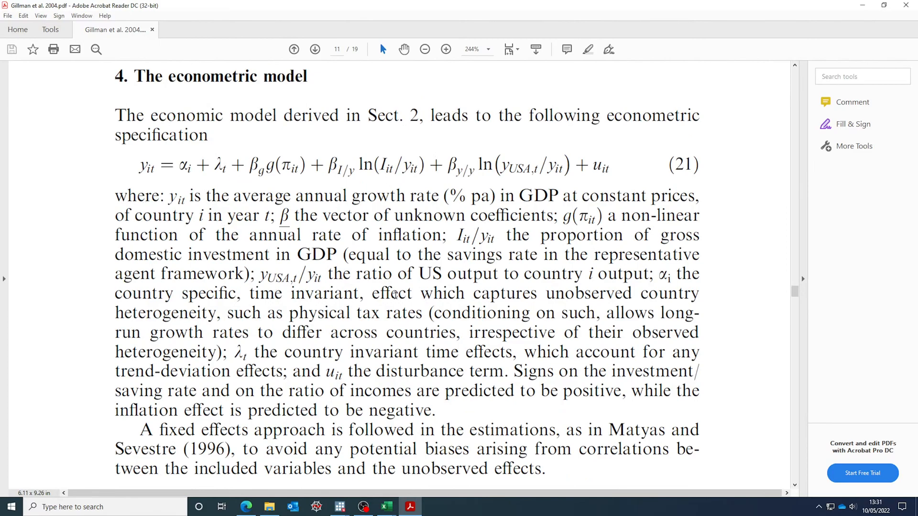
scroll(395, 295, "down", 4)
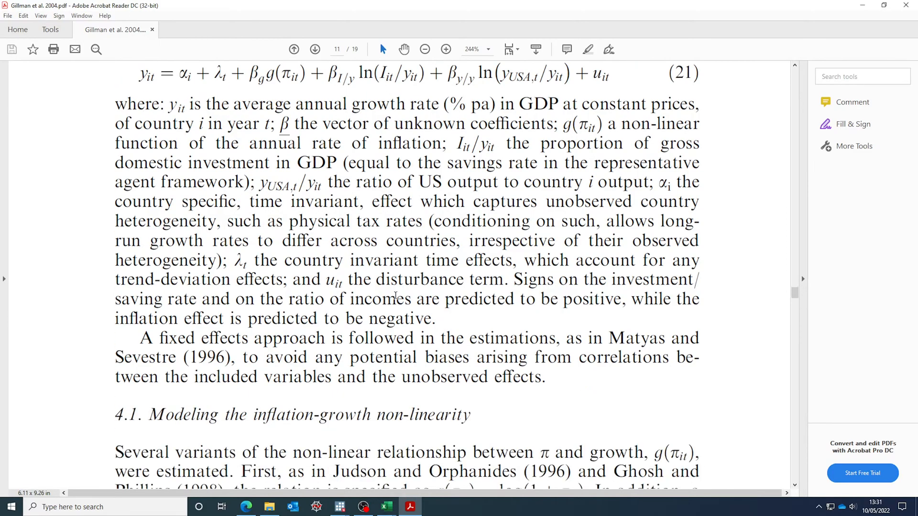
scroll(397, 295, "up", 5)
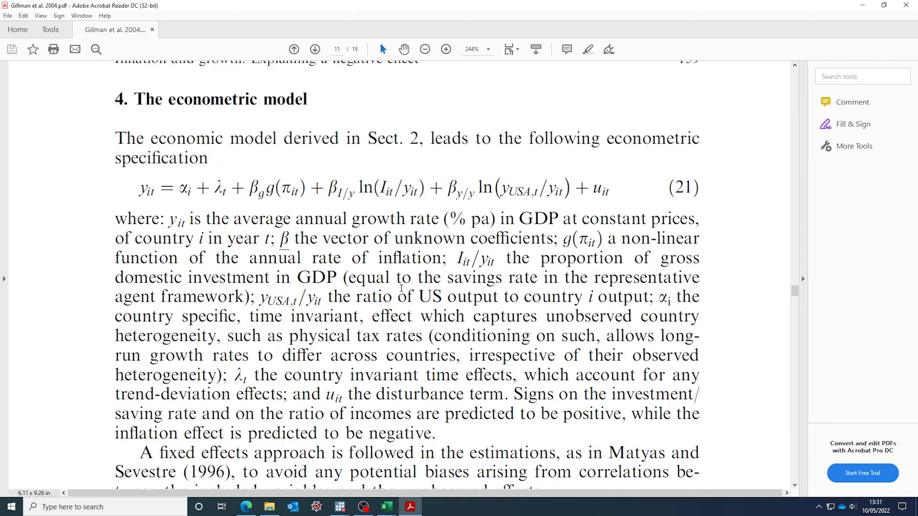
- Read on to section 4.1 of the paper and examine how the non-linear inflation term g(πit) is specified
scroll(401, 288, "down", 11)
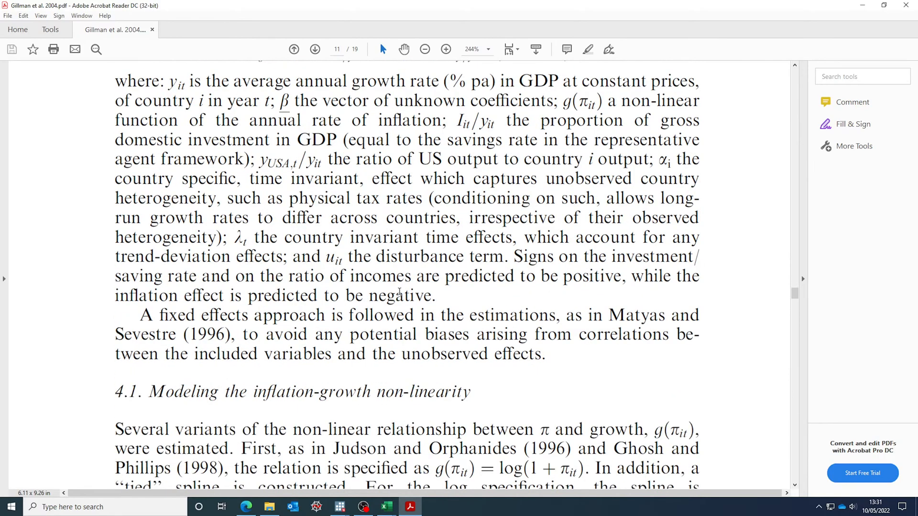
scroll(398, 292, "down", 3)
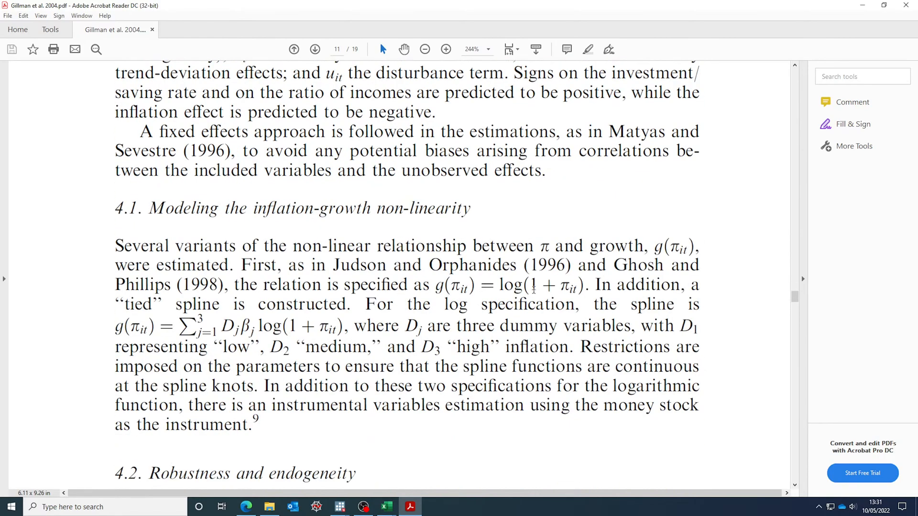
left_click_drag(594, 287, 456, 287)
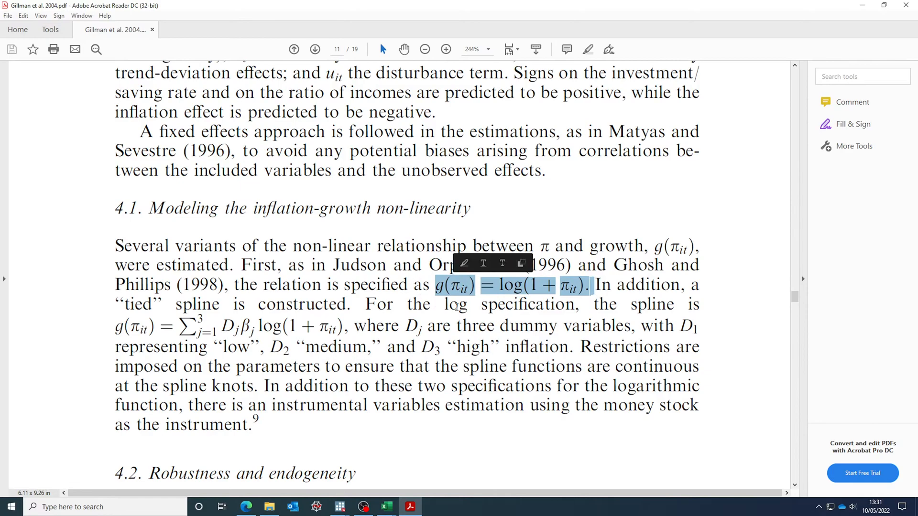
left_click(511, 311)
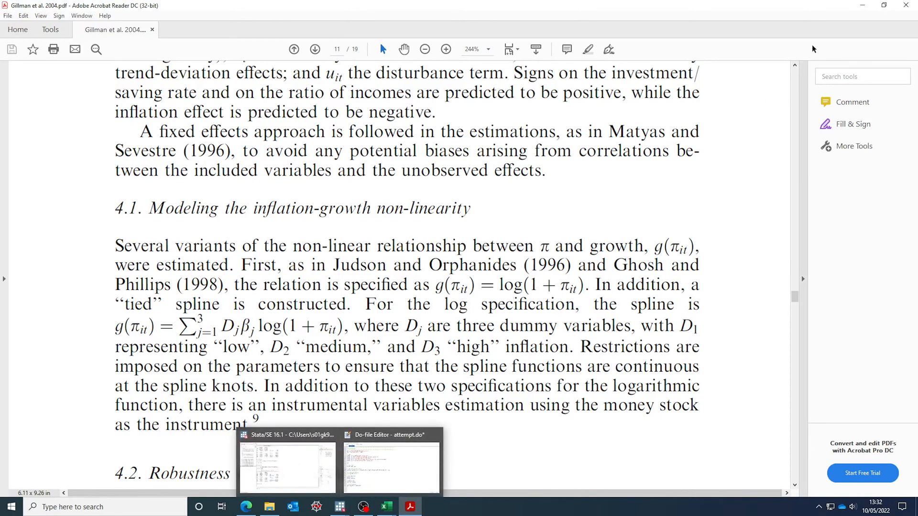
- Switch to the Stata do-file attempt.do and add the line "kdensity log_INF" below the log_INF generation command
left_click(865, 6)
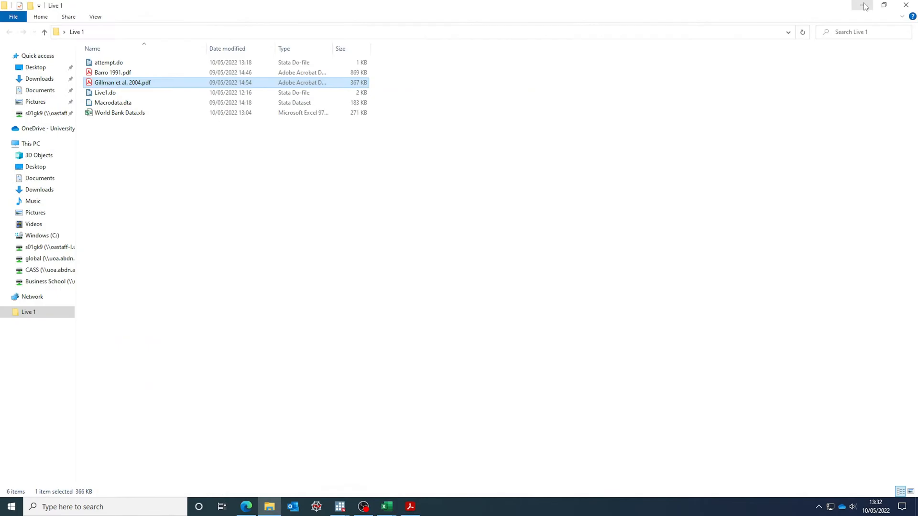
left_click(865, 6)
left_click(202, 429)
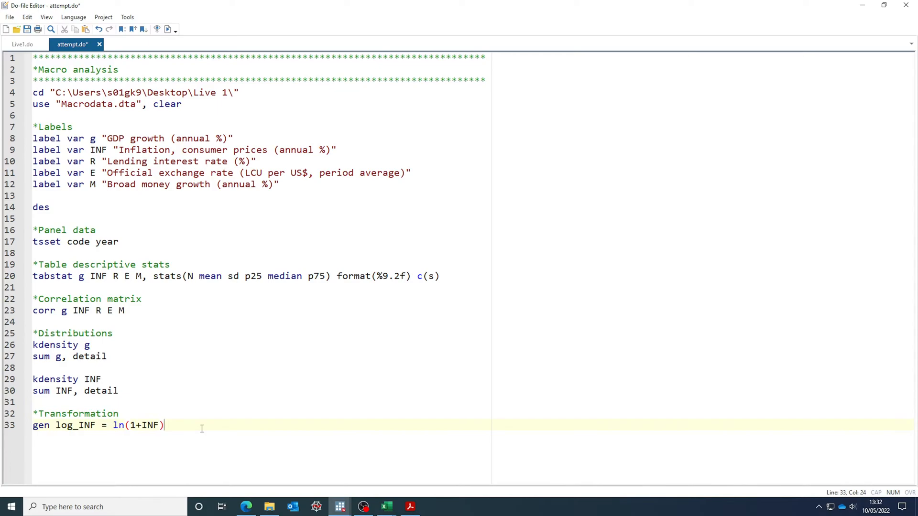
key("Return")
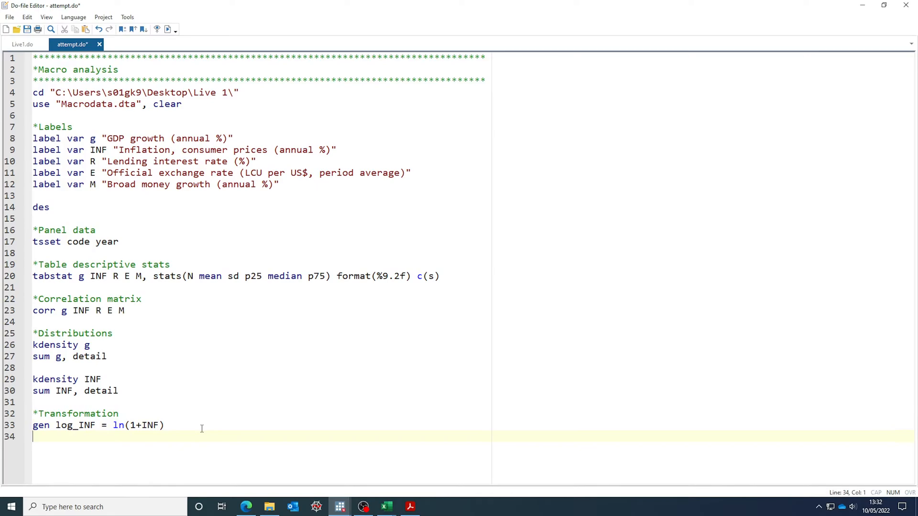
type("kden")
key("Return")
type("log_")
key("Return")
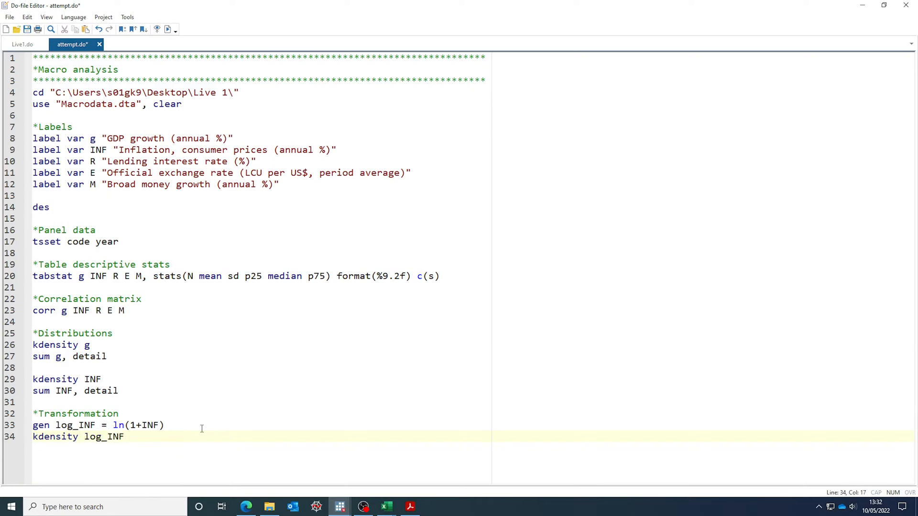
- Save the do-file and run the Transformation code to plot the kernel density of log_INF, closing the graph after viewing it
left_click_drag(146, 436, 3, 412)
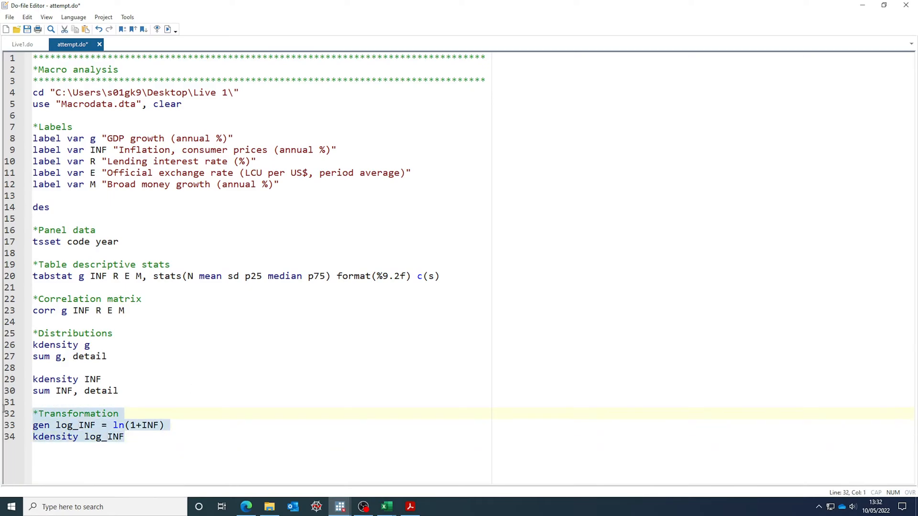
left_click(202, 379)
left_click(26, 29)
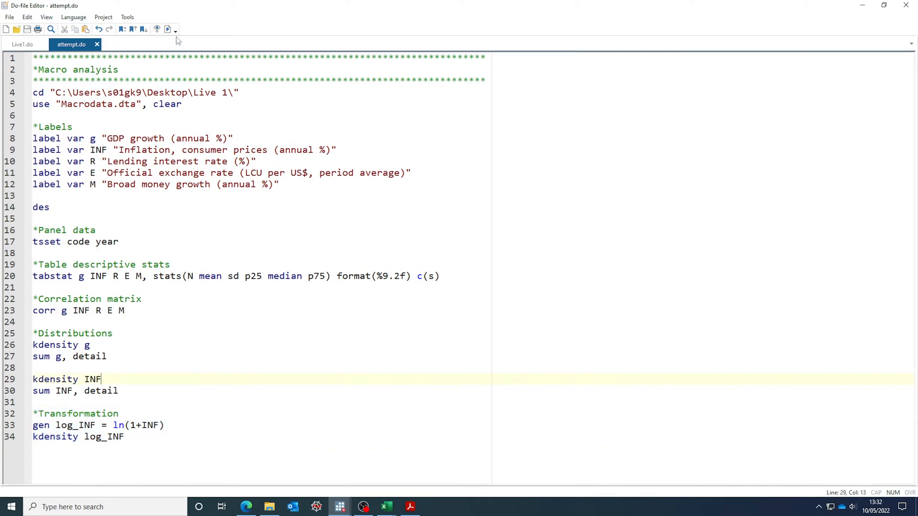
key("ctrl+d")
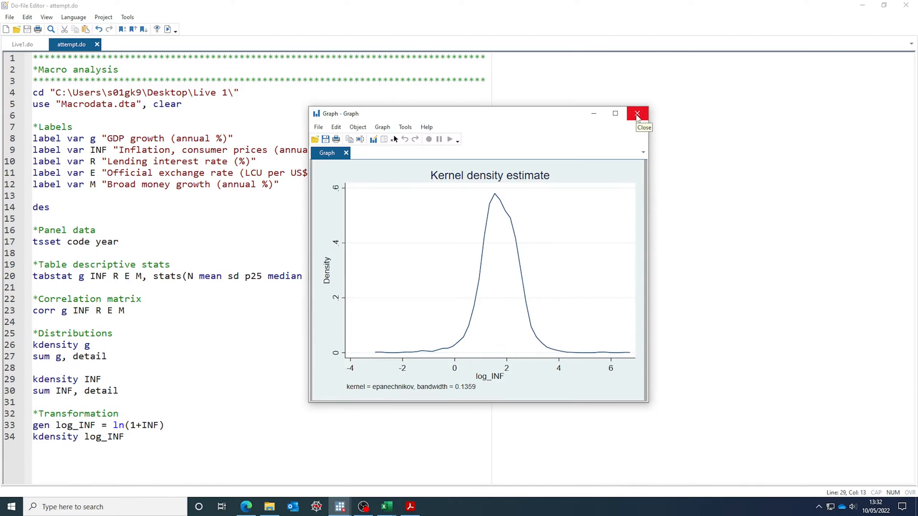
left_click(637, 115)
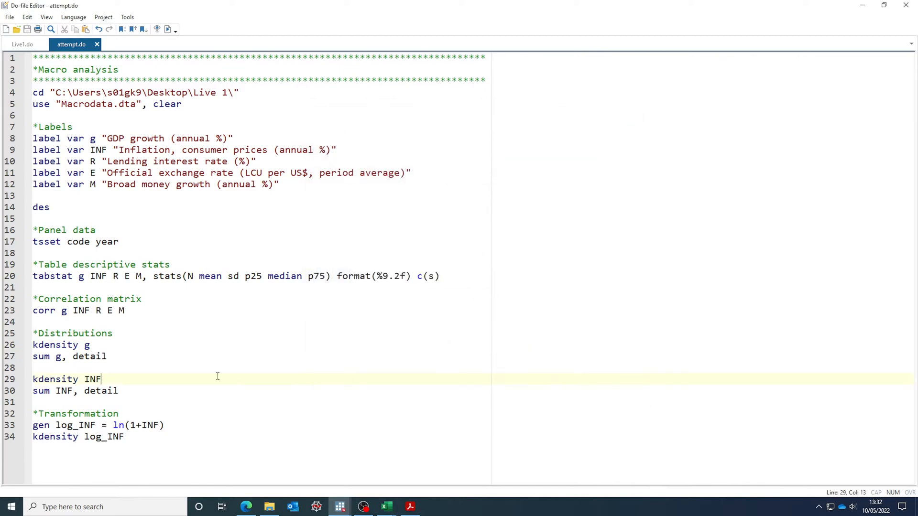
- Add a section headed "*Scatter plot" at the end of the do-file with the command "scatter g INF"
left_click(176, 441)
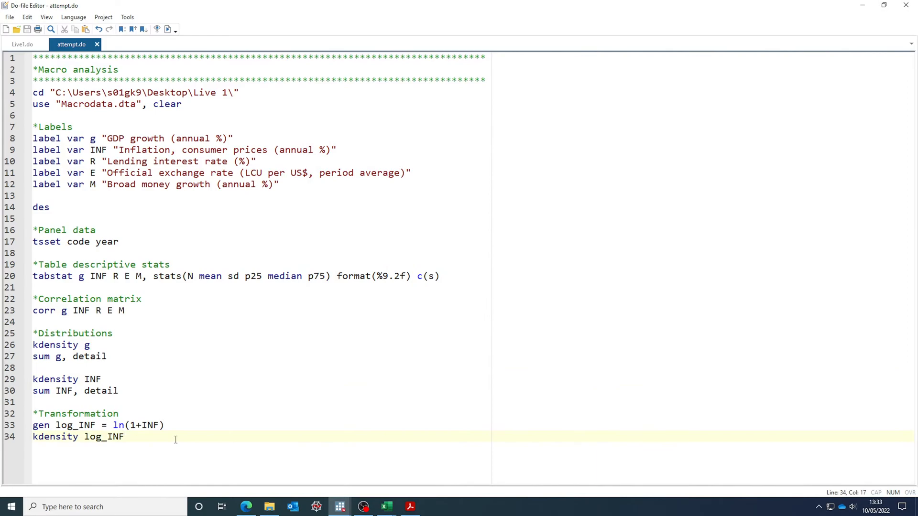
key("Return")
key("Return")
type("*Scatter")
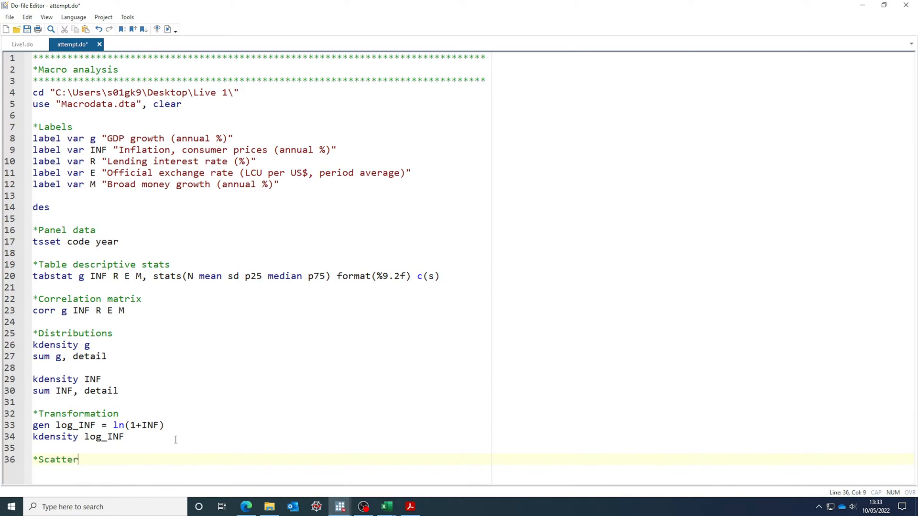
type(" plot")
key("Return")
key("Return")
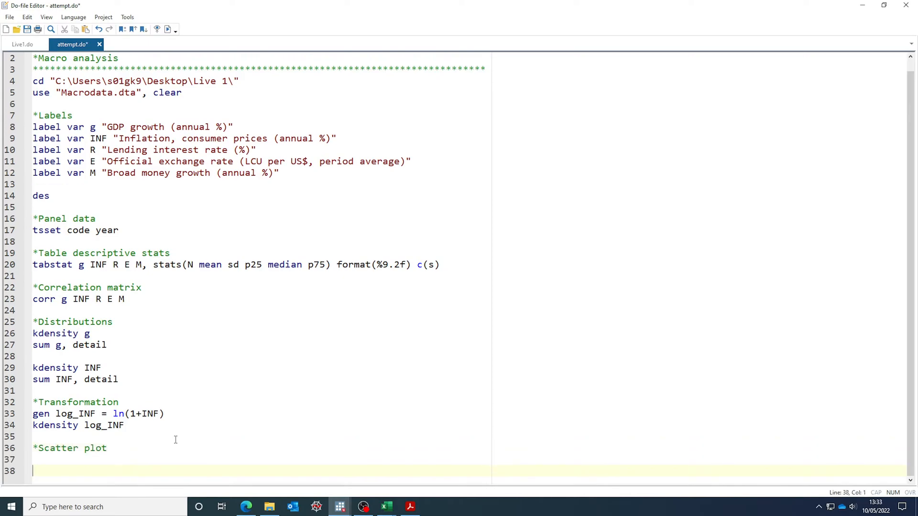
left_click(129, 465)
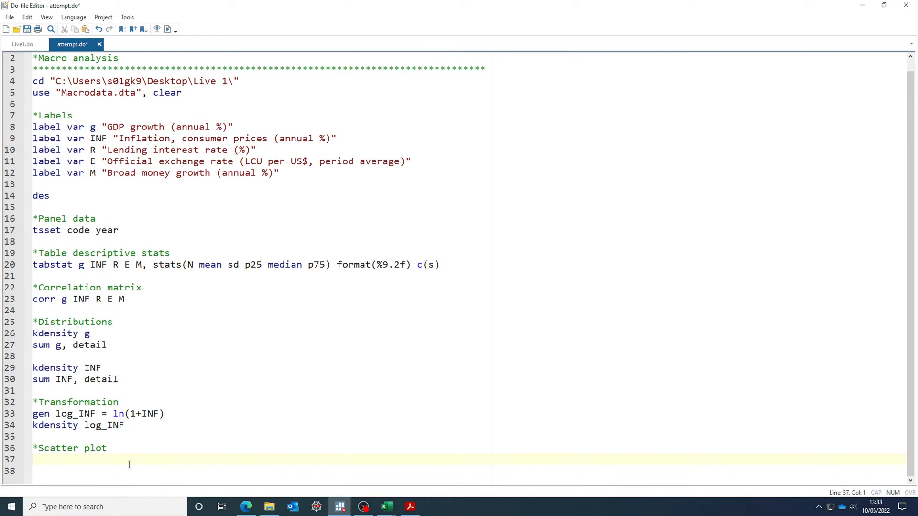
scroll(129, 464, "down", 4)
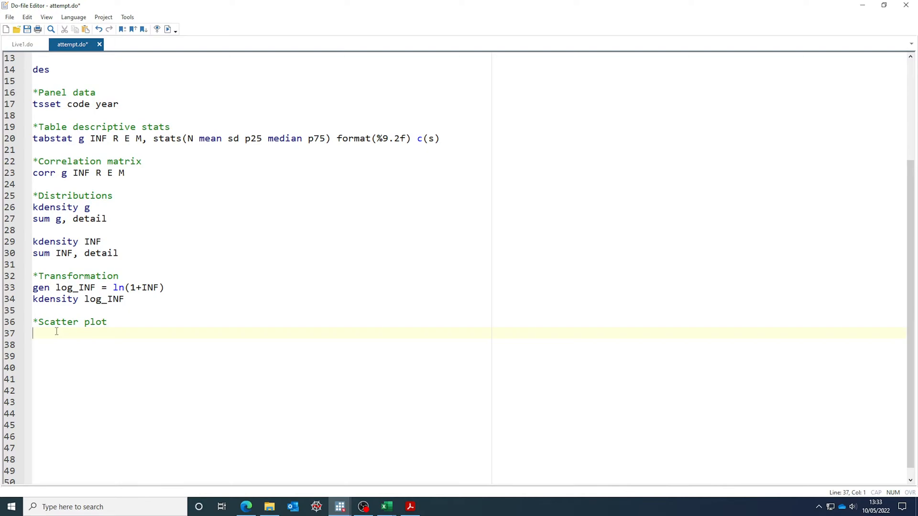
type("scatter g INF")
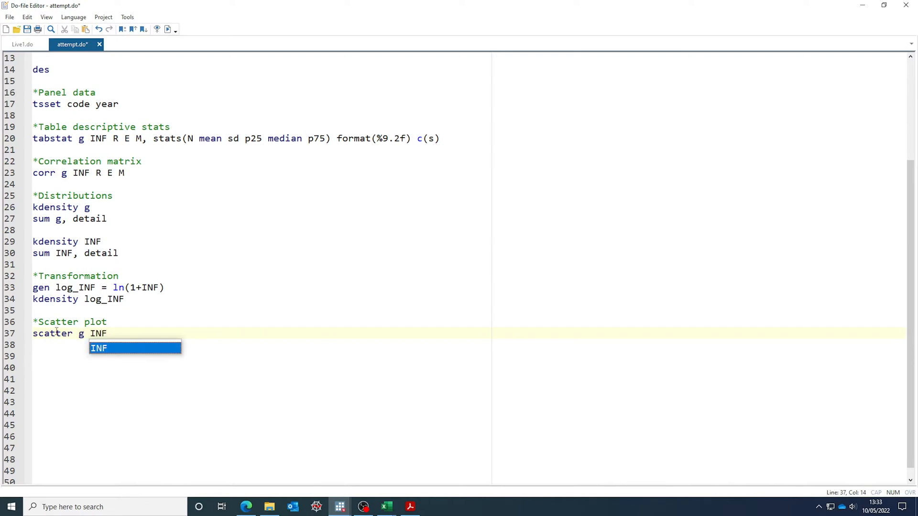
- Run the Scatter plot section to graph g against INF, and close the graph after examining it
left_click(114, 321)
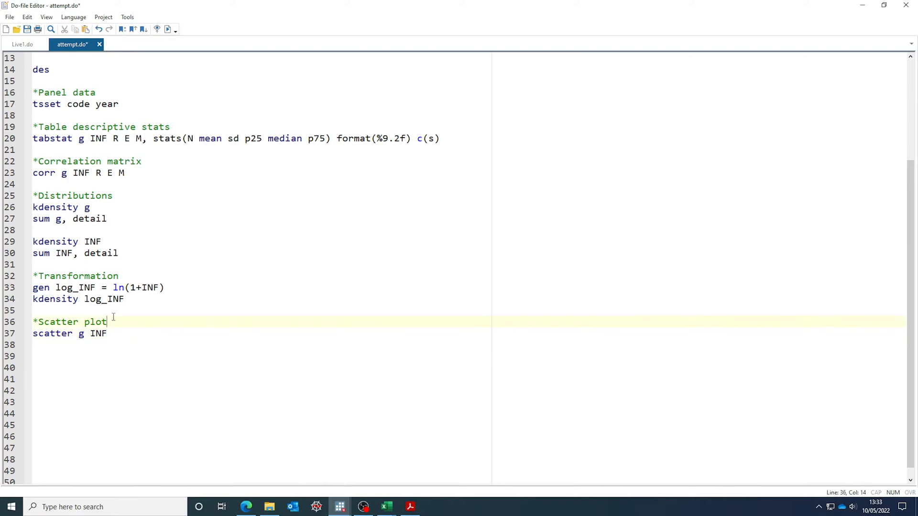
left_click_drag(117, 332, 43, 332)
left_click(77, 323)
left_click_drag(115, 334, 33, 322)
left_click(169, 29)
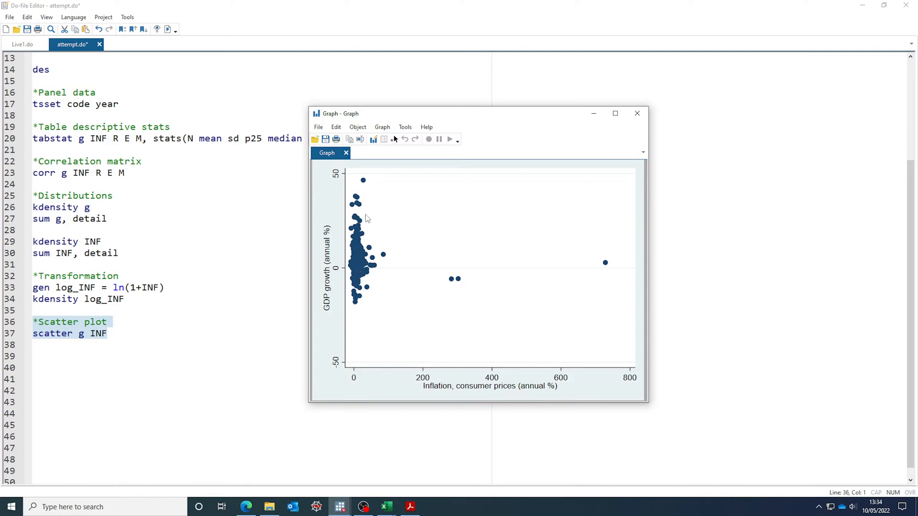
left_click_drag(398, 123, 401, 142)
right_click(337, 222)
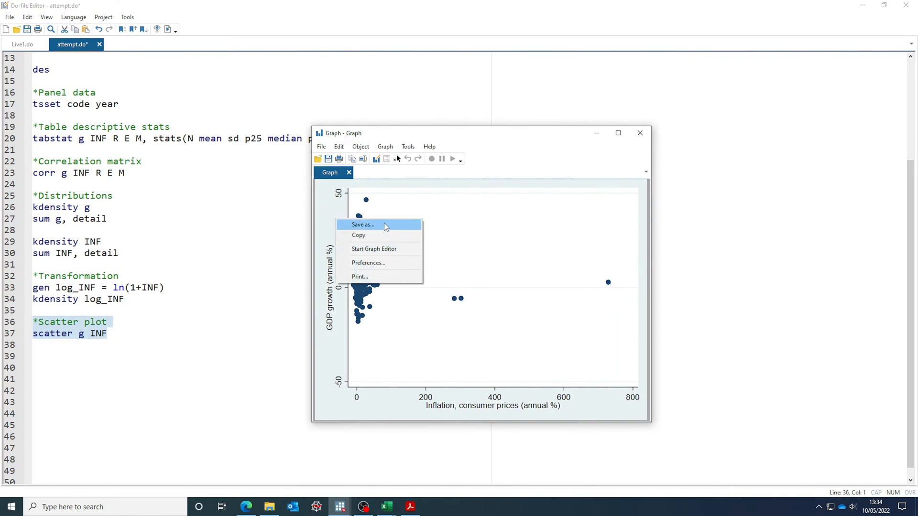
left_click(477, 235)
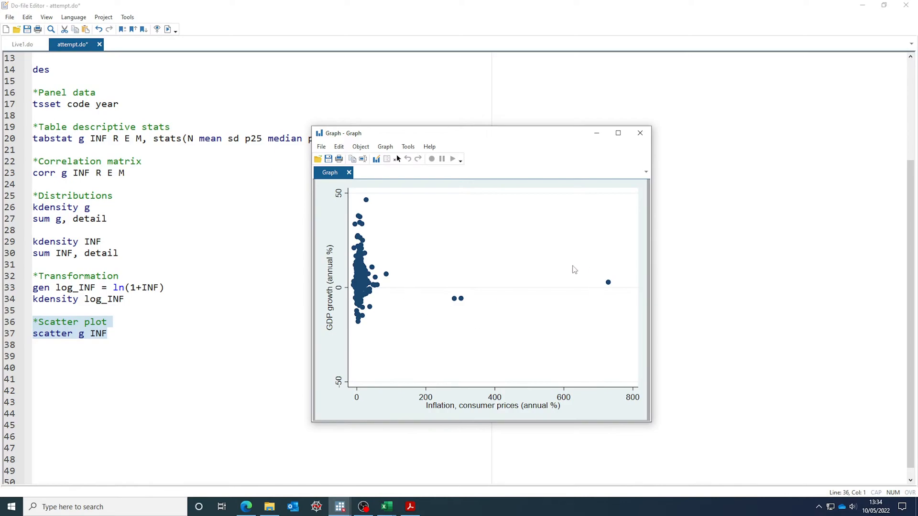
left_click(640, 134)
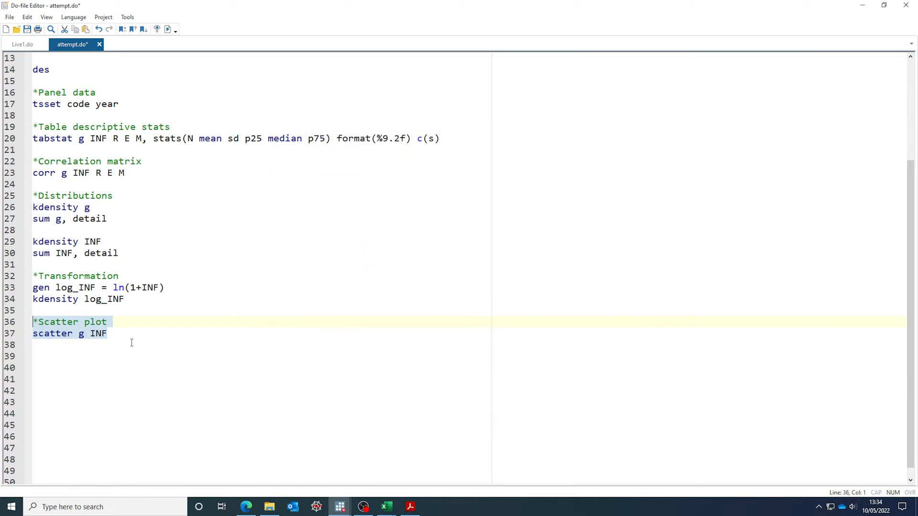
- Change the scatter command to "scatter g log_INF", then save and run it, closing the graph after viewing
left_click(93, 334)
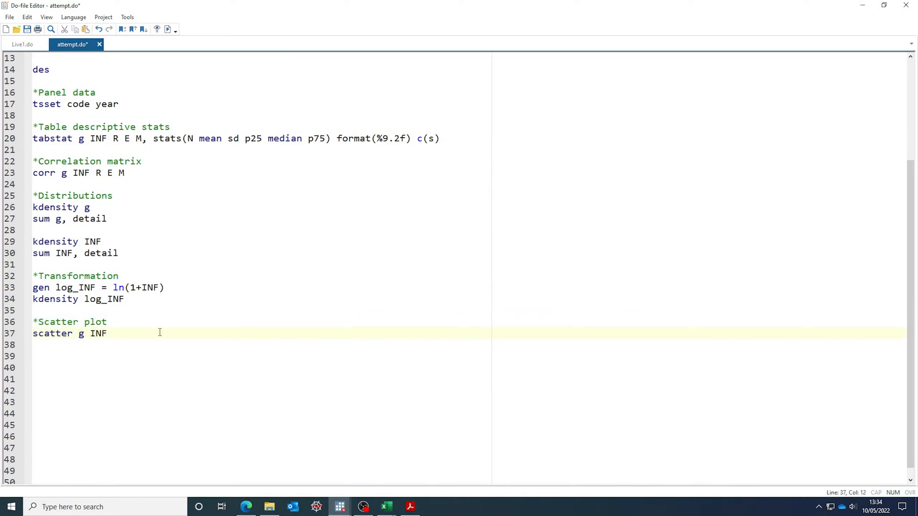
type("log_")
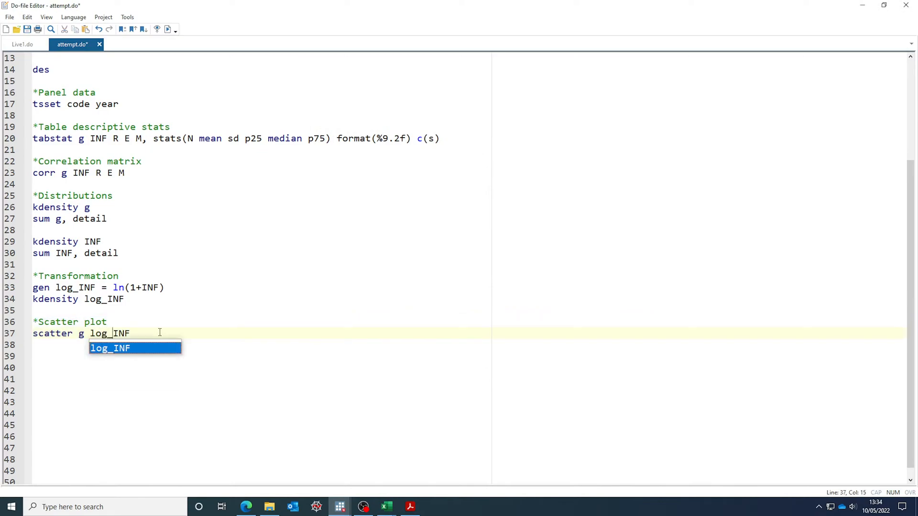
left_click_drag(159, 334, 22, 325)
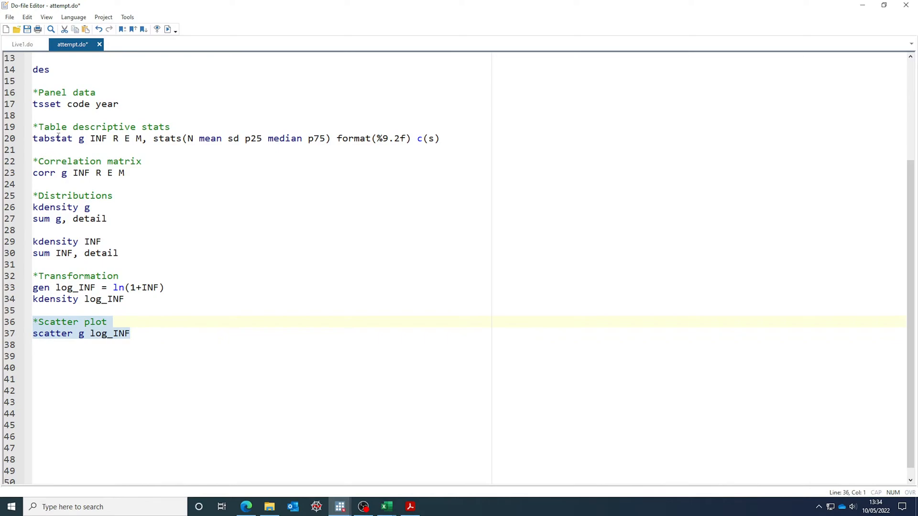
left_click(26, 30)
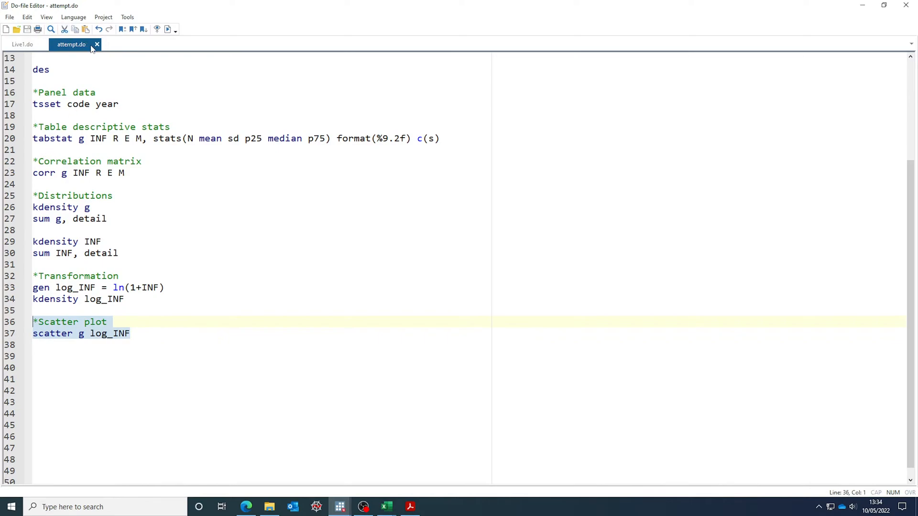
left_click(166, 29)
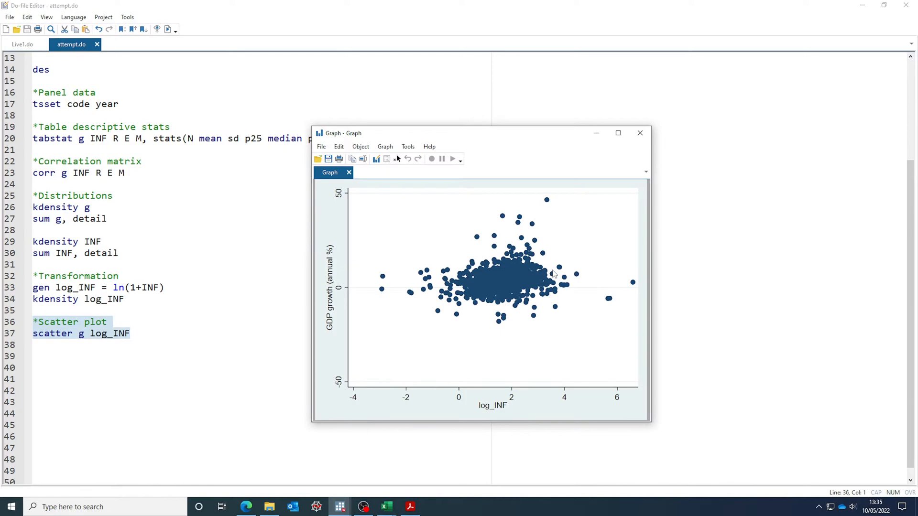
left_click(640, 133)
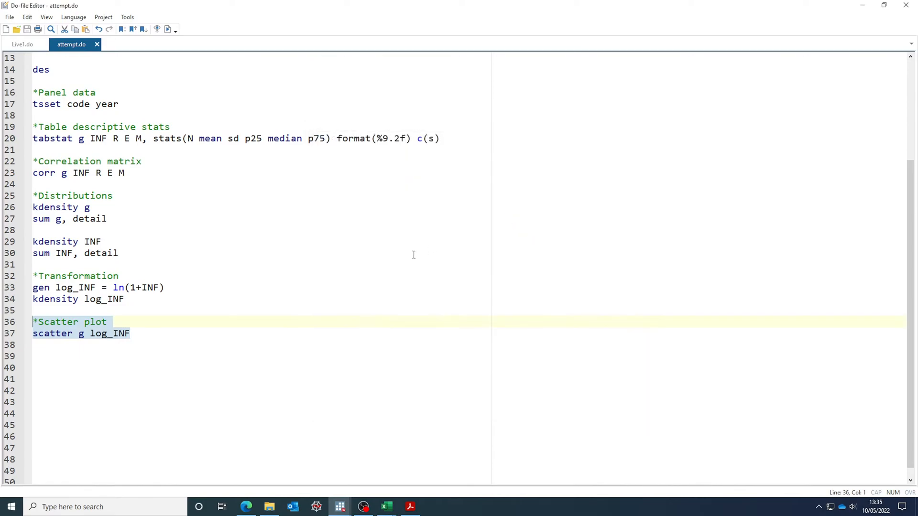
scroll(413, 255, "up", 4)
scroll(414, 255, "down", 3)
scroll(413, 254, "up", 3)
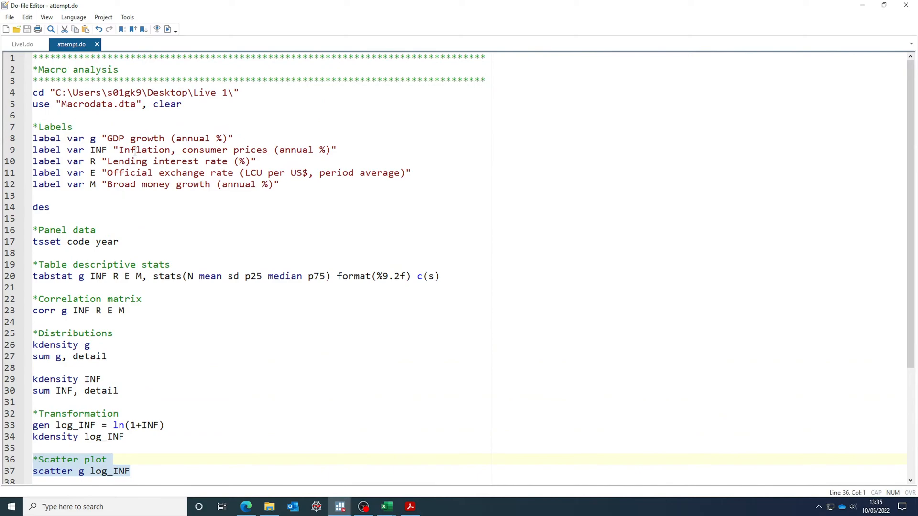
scroll(111, 246, "down", 2)
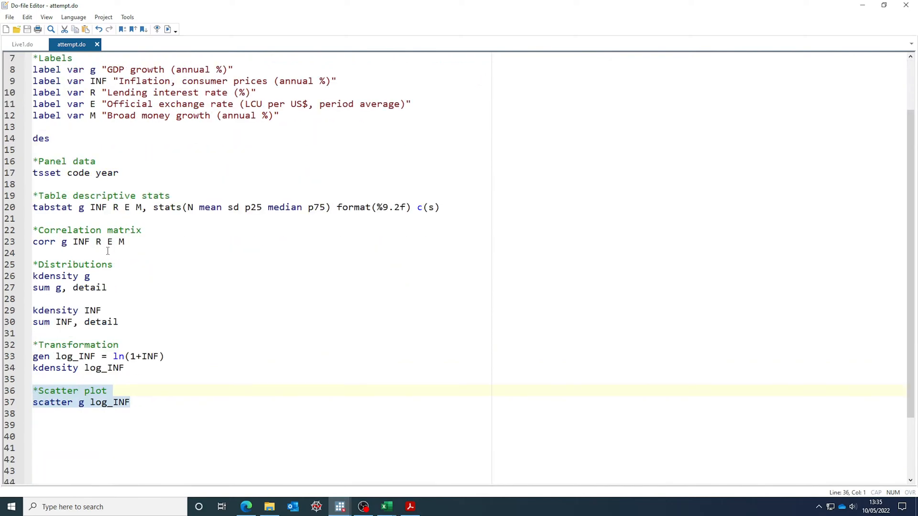
left_click(159, 407)
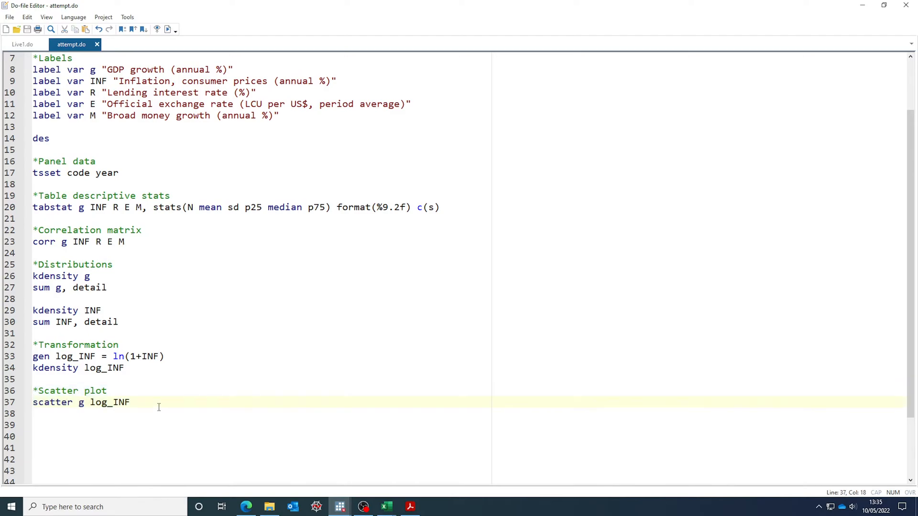
- Copy the starred Macro analysis header block to line 40, below the scatter plot section, and retitle it "*Regression analysis"
scroll(158, 407, "up", 2)
left_click_drag(497, 80, 2, 36)
key("ctrl+c")
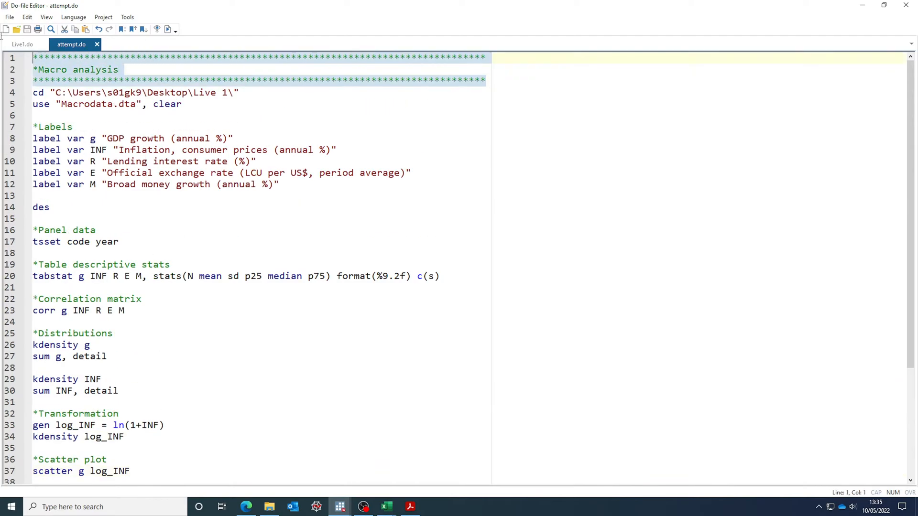
scroll(208, 306, "down", 4)
left_click(71, 365)
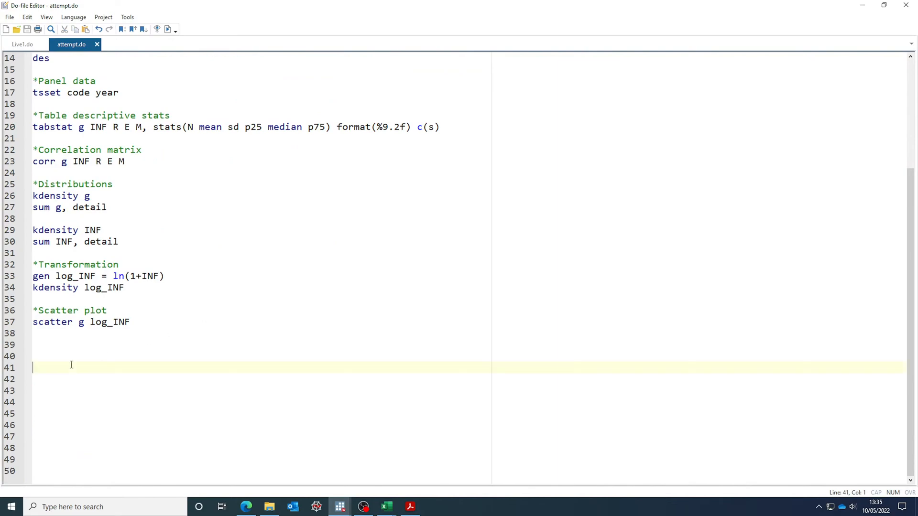
left_click(57, 343)
left_click(61, 356)
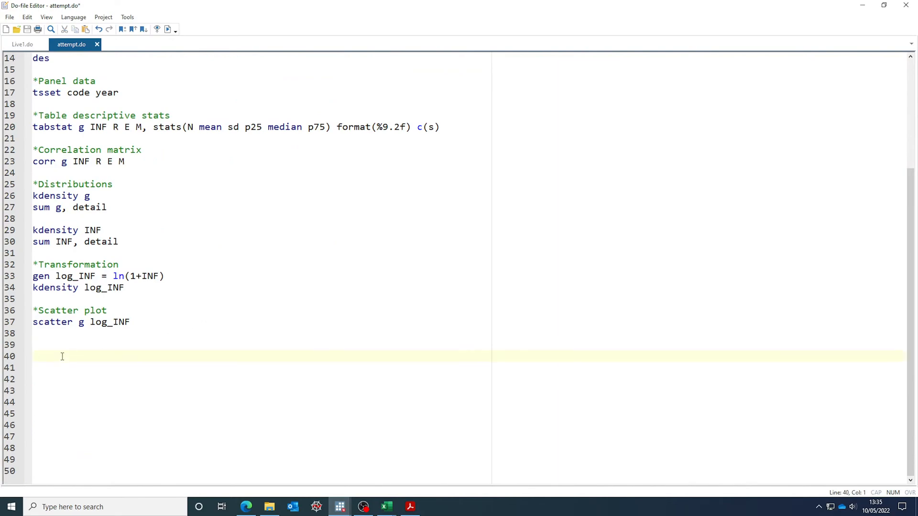
key("ctrl+v")
left_click_drag(68, 367, 37, 367)
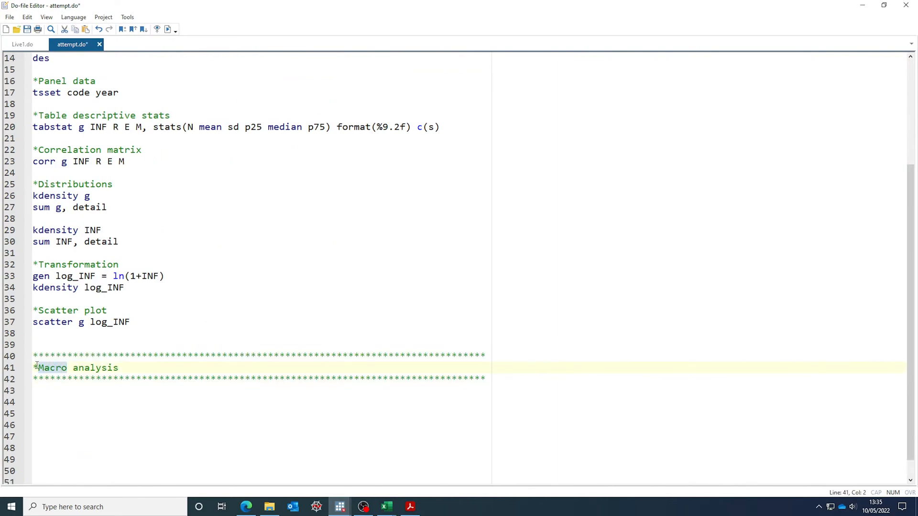
type("Regression")
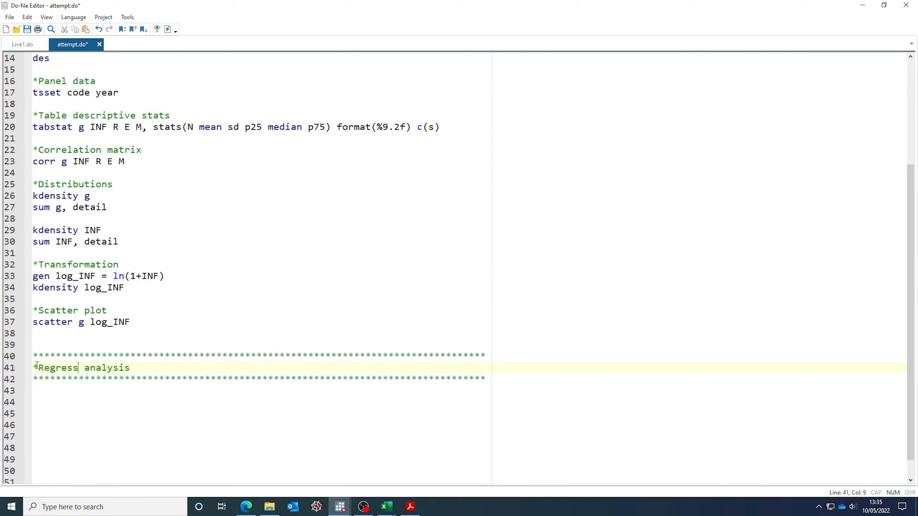
left_click(107, 389)
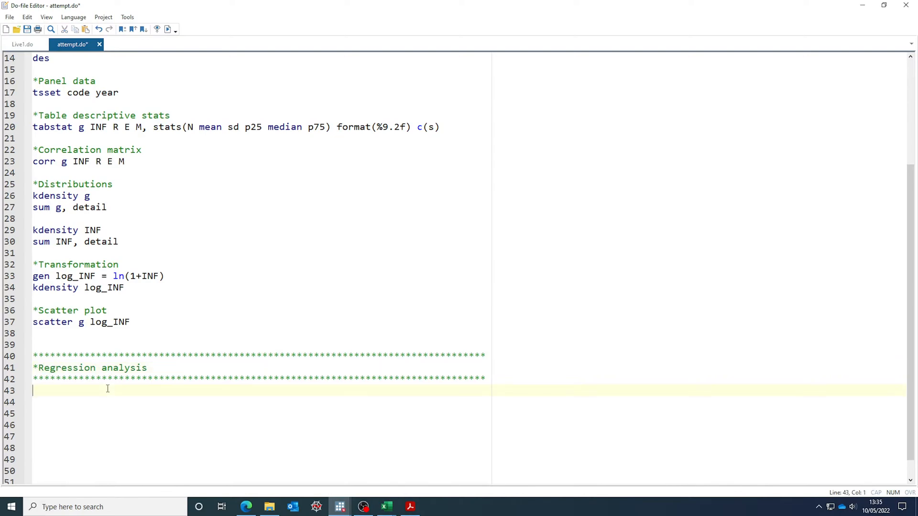
- Add the command "reg g INF" under the Regression analysis header
scroll(155, 398, "down", 1)
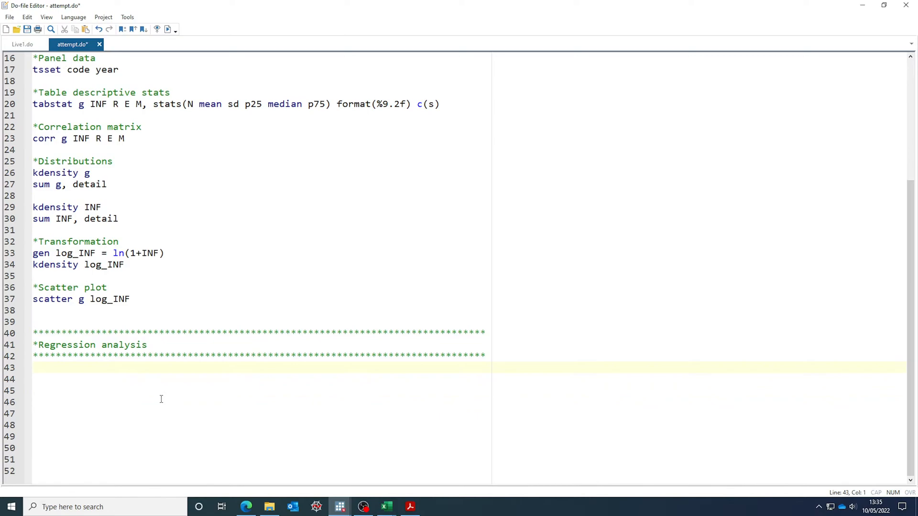
type("reg g ")
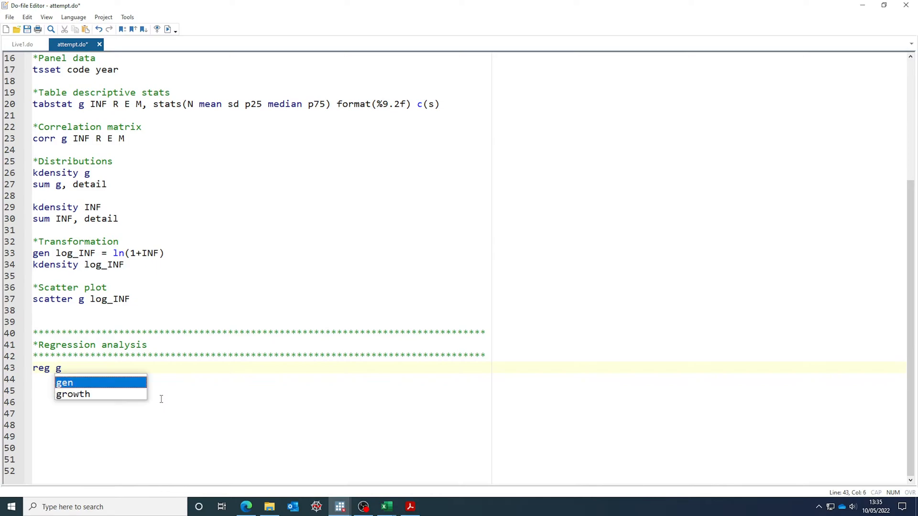
type("IMN")
key("BackSpace")
key("BackSpace")
type("NF")
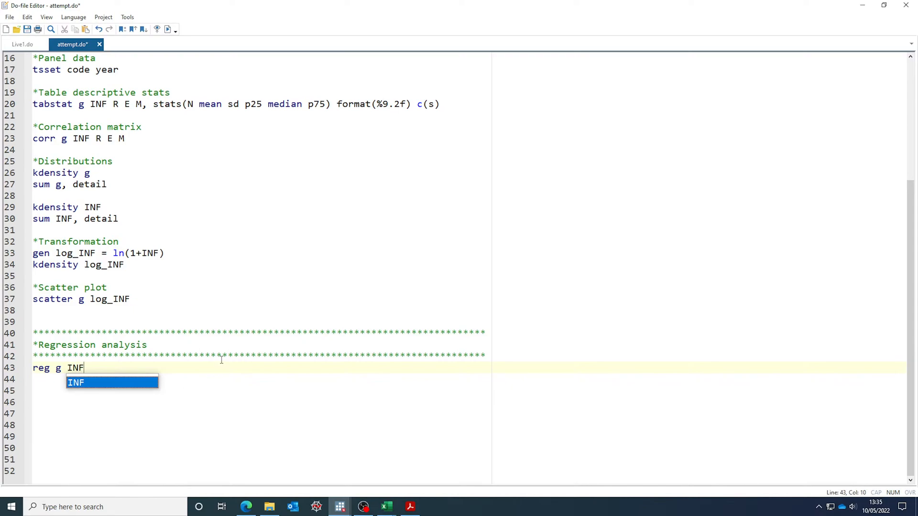
key("Escape")
key("Return")
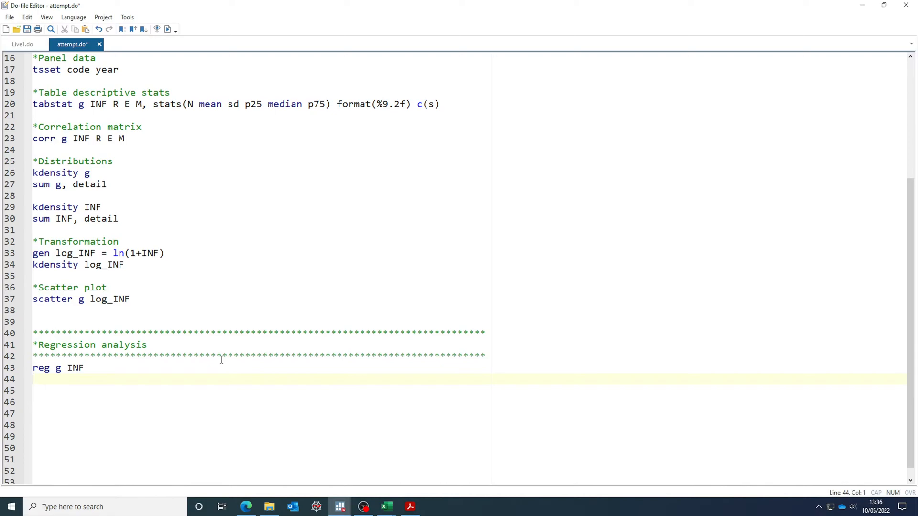
- Add the command "estimates store A" on the line below the regression
type("estima")
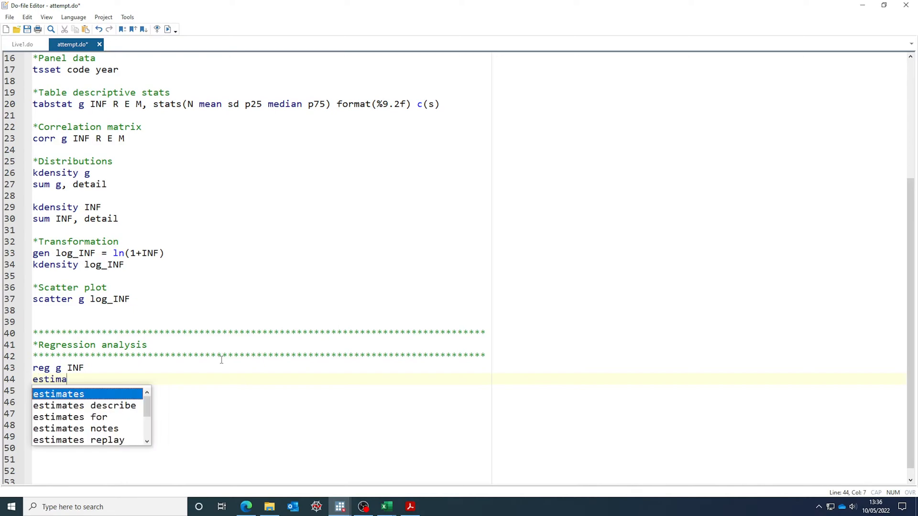
type("tes store ")
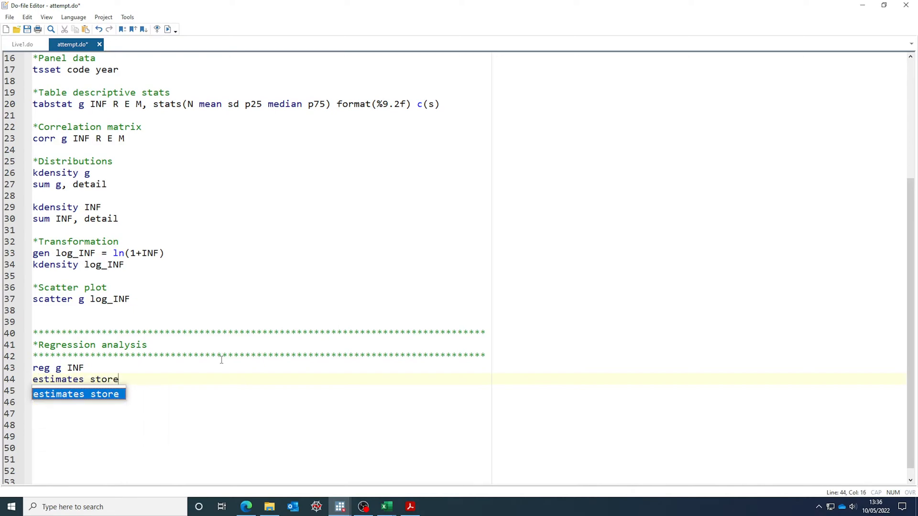
type("A")
key("Return")
- Append a run of blank lines below the regression commands and save the do-file
key("Return")
key("Return")
scroll(221, 360, "down", 2)
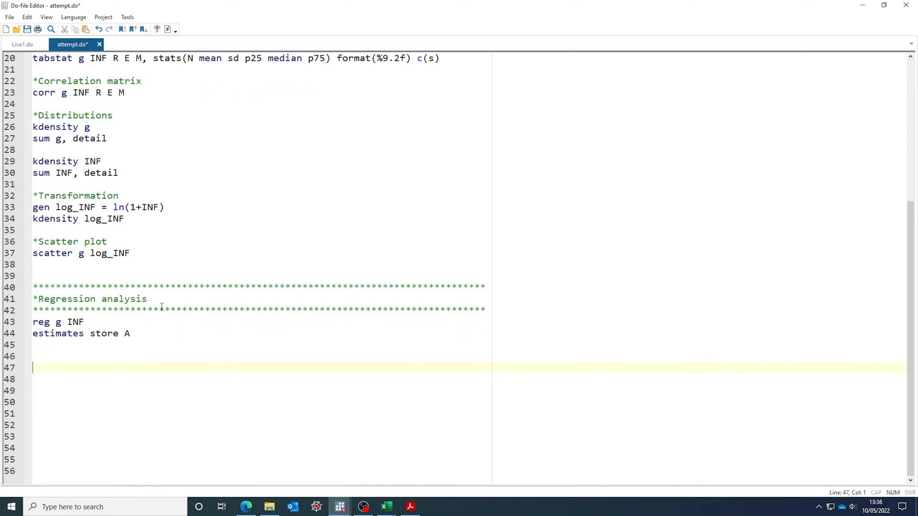
key("Return")
key("Return")
key("Return")
key("Return")
key("Return")
key("Return")
key("Return")
key("Return")
key("Return")
key("Return")
key("Return")
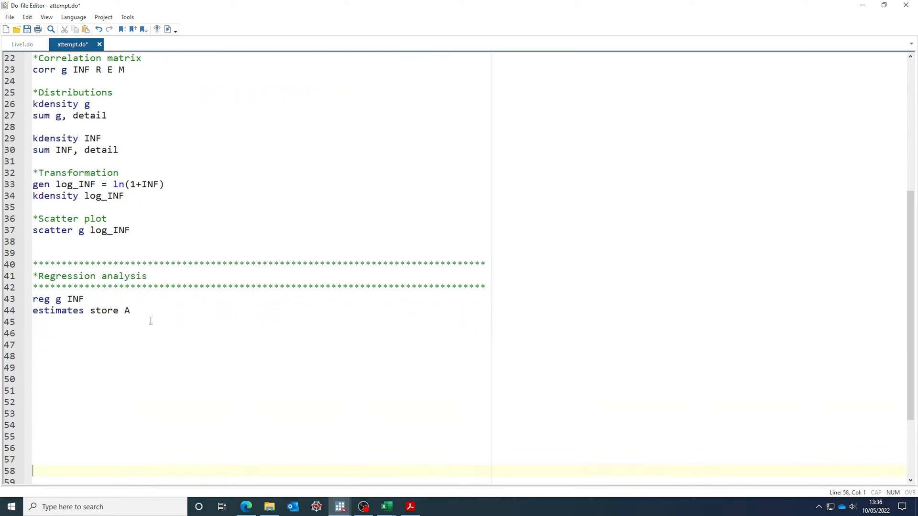
left_click(150, 321)
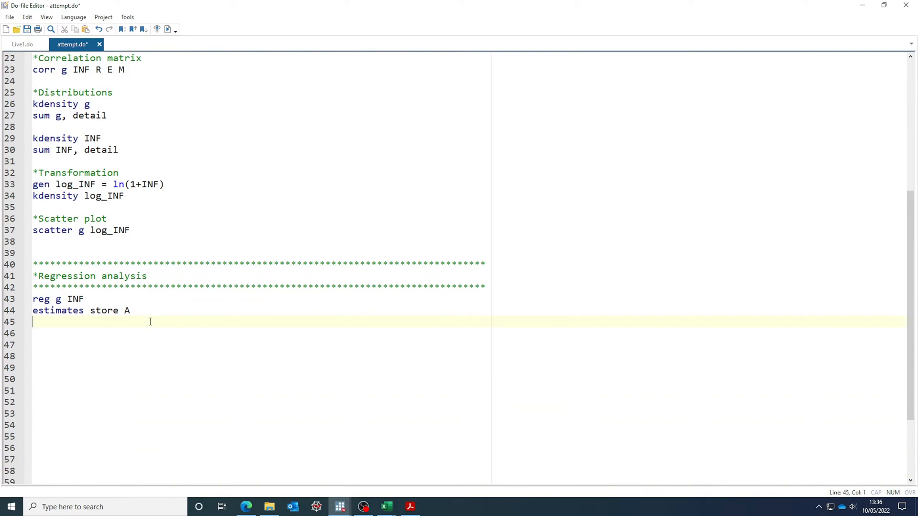
key("ctrl+s")
- Change the regressor in the regression command so it reads "reg g log_INF"
left_click_drag(147, 314, 6, 279)
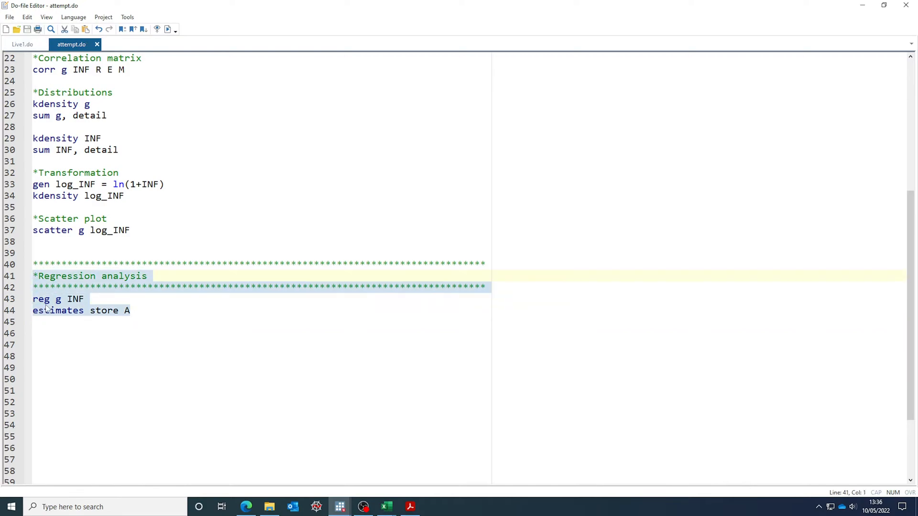
left_click(70, 300)
type("log_")
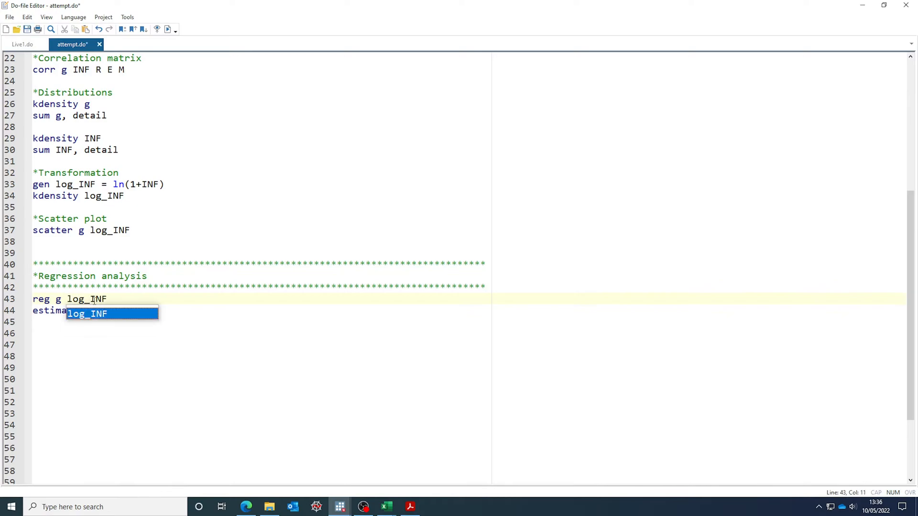
left_click(130, 280)
- Save the do-file, run only the Regression analysis section, and bring up the Stata results window
left_click_drag(123, 320, 3, 268)
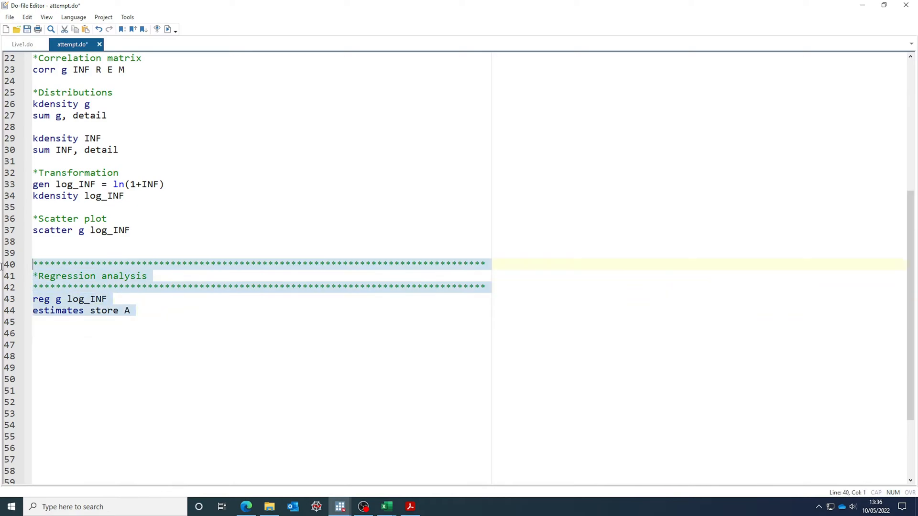
key("ctrl+s")
left_click(167, 30)
mouse_move(340, 507)
left_click(290, 470)
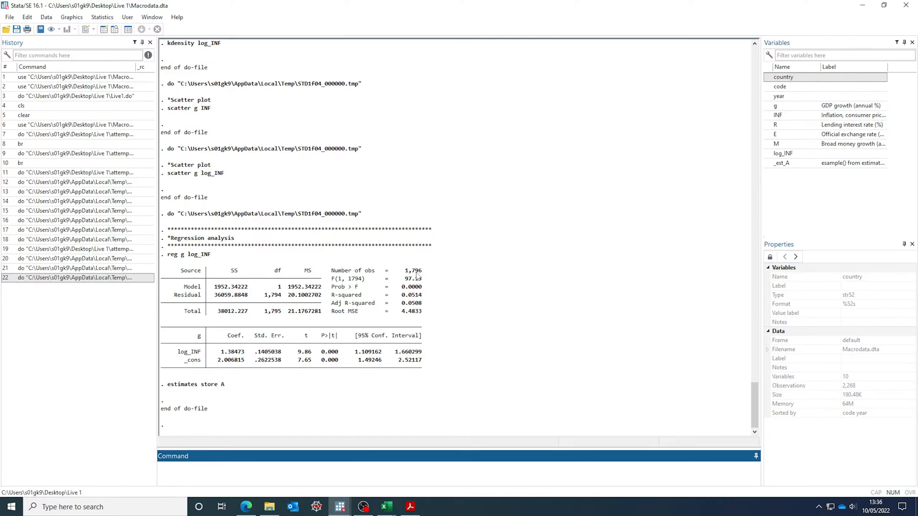
- Examine the regression output: observations, F-test, adjusted R-squared, and the log_INF coefficient, standard error, t-value, p-value and confidence interval
left_click_drag(334, 271, 422, 273)
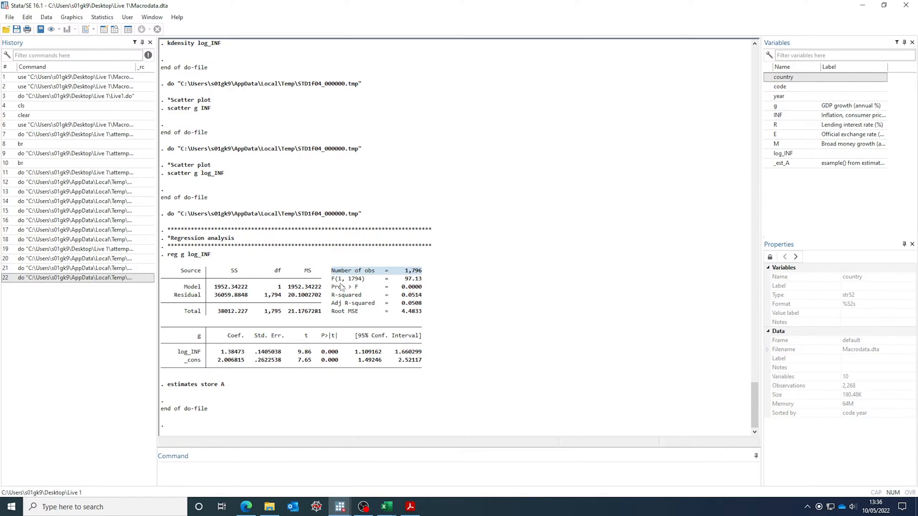
left_click_drag(333, 279, 425, 279)
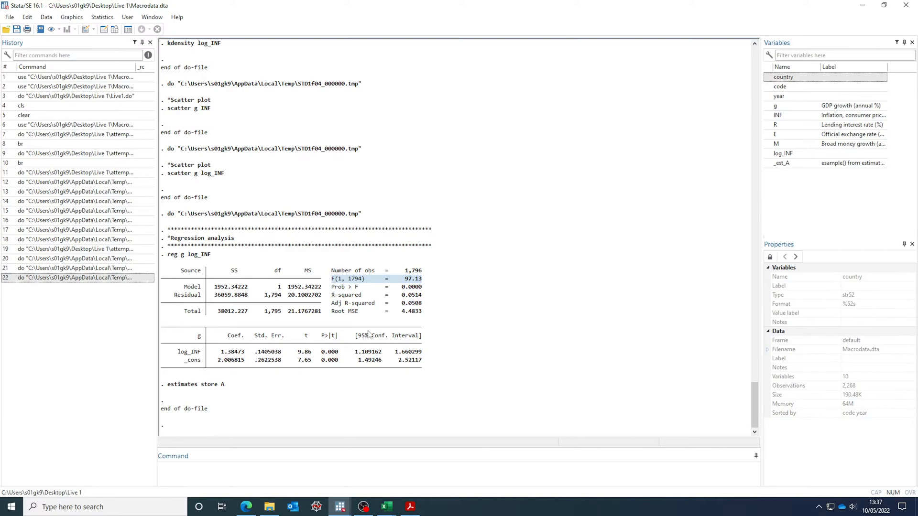
left_click_drag(331, 287, 425, 289)
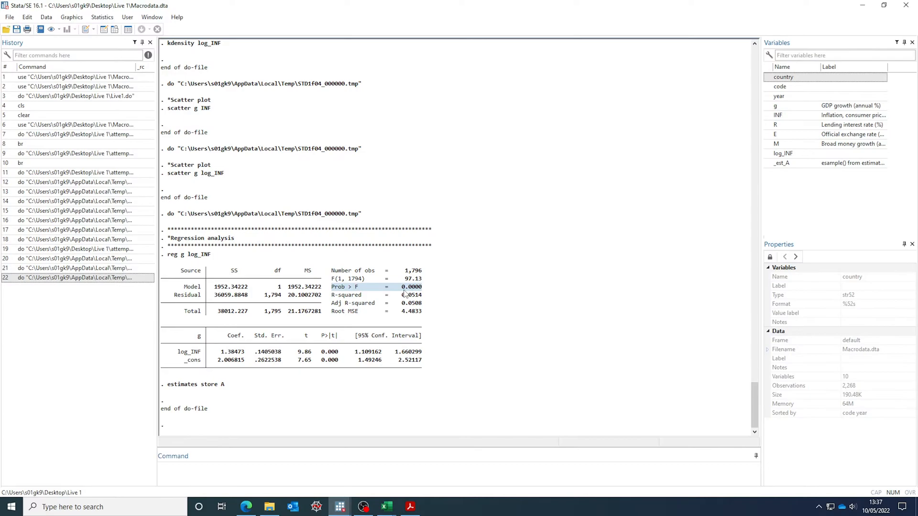
left_click_drag(334, 304, 425, 305)
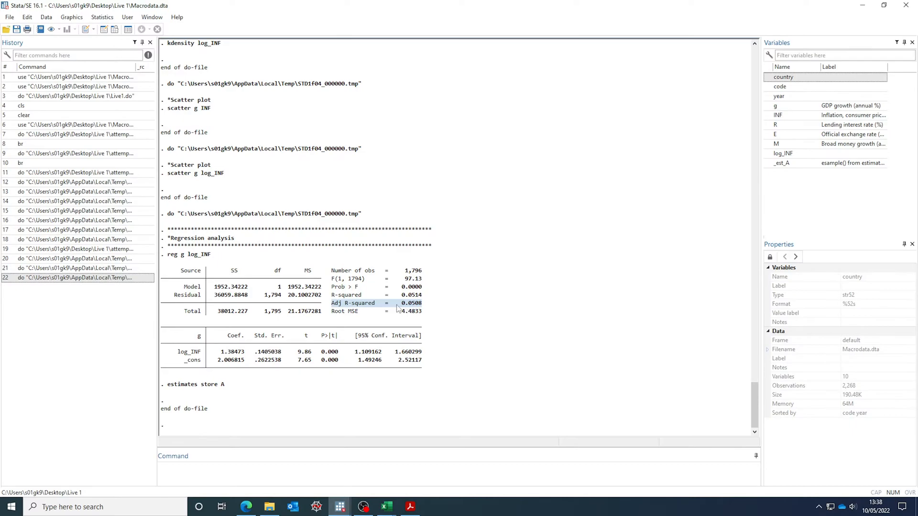
left_click_drag(176, 355, 435, 354)
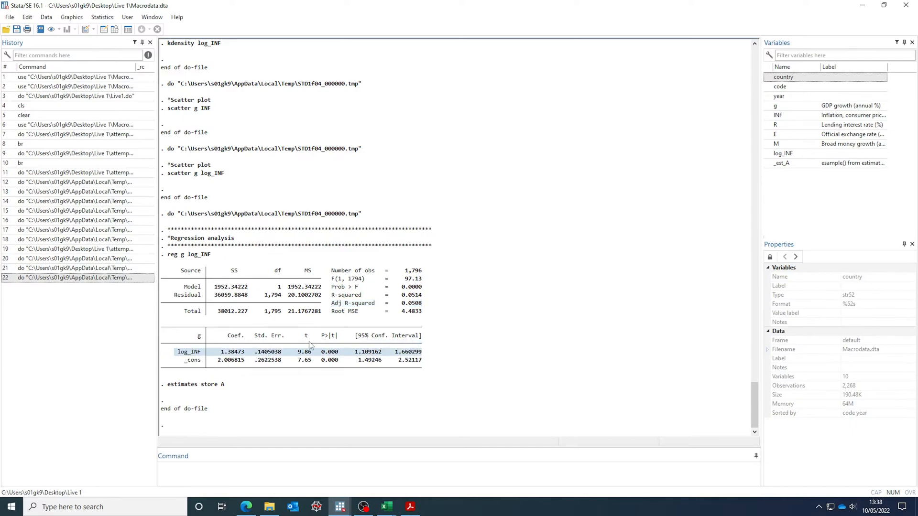
left_click(331, 360)
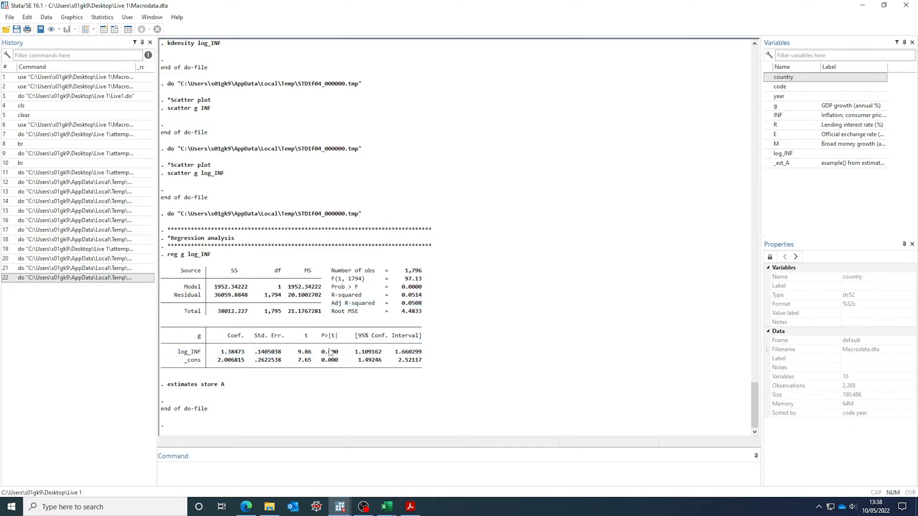
left_click_drag(322, 354, 339, 353)
left_click_drag(298, 352, 310, 356)
left_click_drag(219, 353, 247, 355)
left_click_drag(255, 353, 308, 356)
left_click_drag(354, 352, 422, 355)
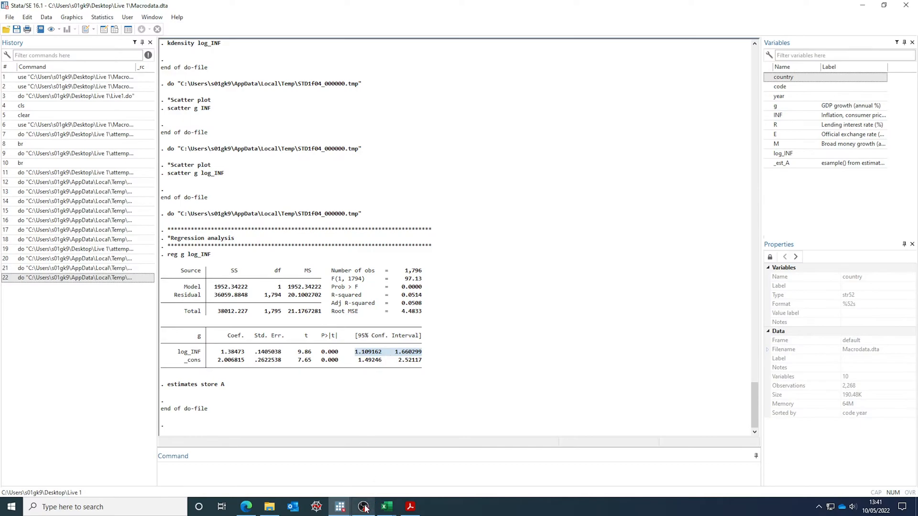
- Switch to YouTube Studio in the browser and check the live chat for viewer questions
mouse_move(364, 508)
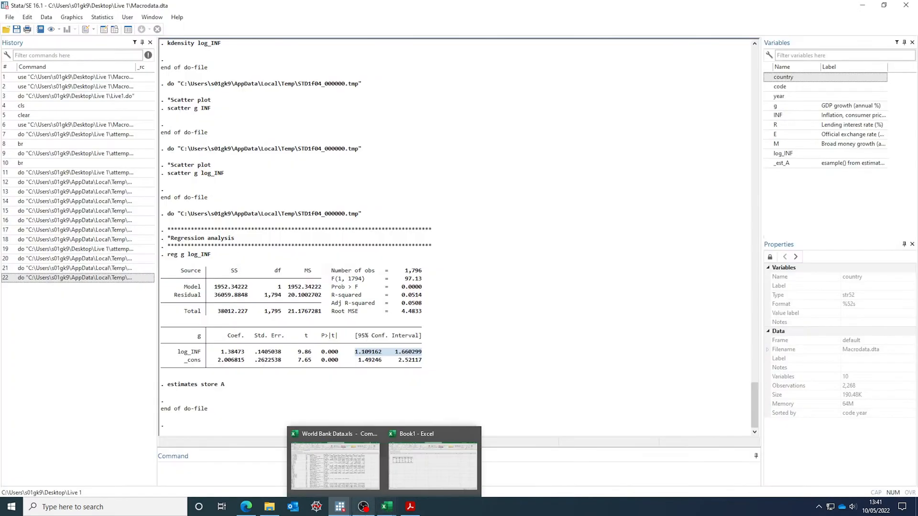
mouse_move(272, 509)
left_click(256, 488)
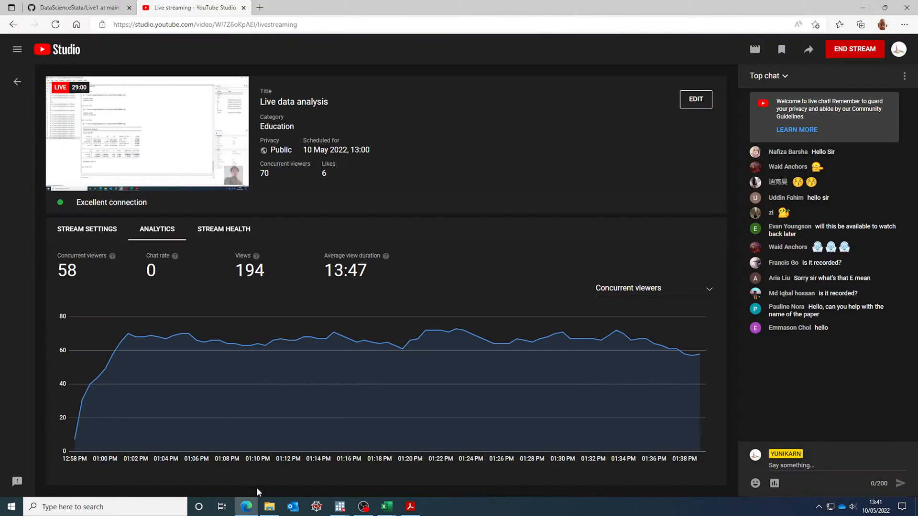
mouse_move(606, 422)
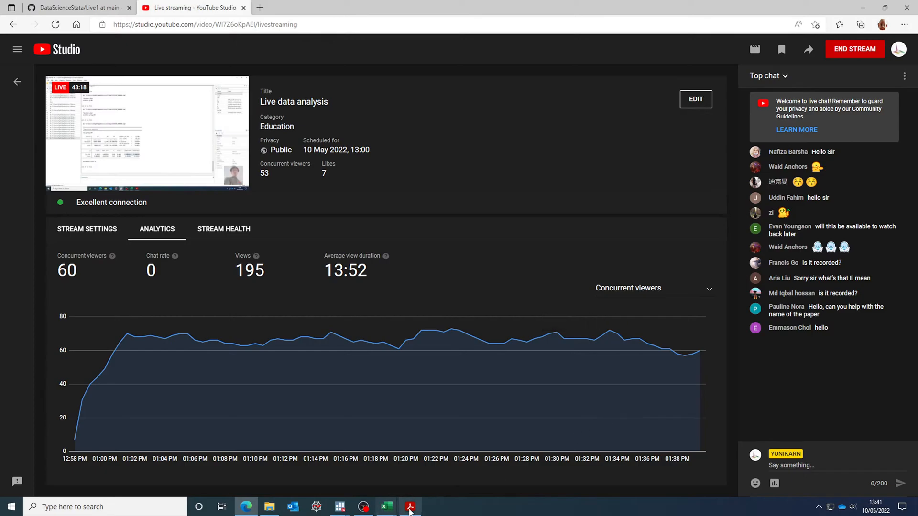
- Switch to the paper in Acrobat Reader, go back to its first page and copy the paper's title
left_click(410, 507)
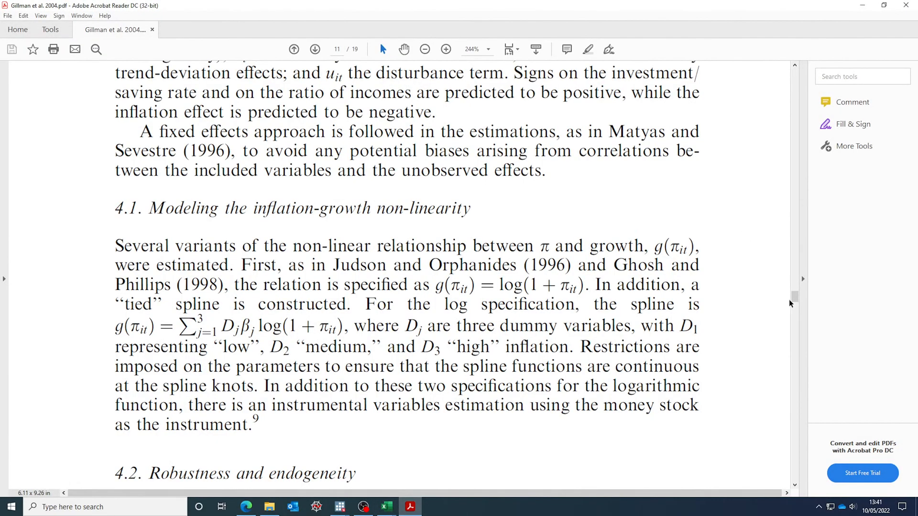
left_click_drag(794, 297, 796, 27)
left_click_drag(794, 114, 795, 68)
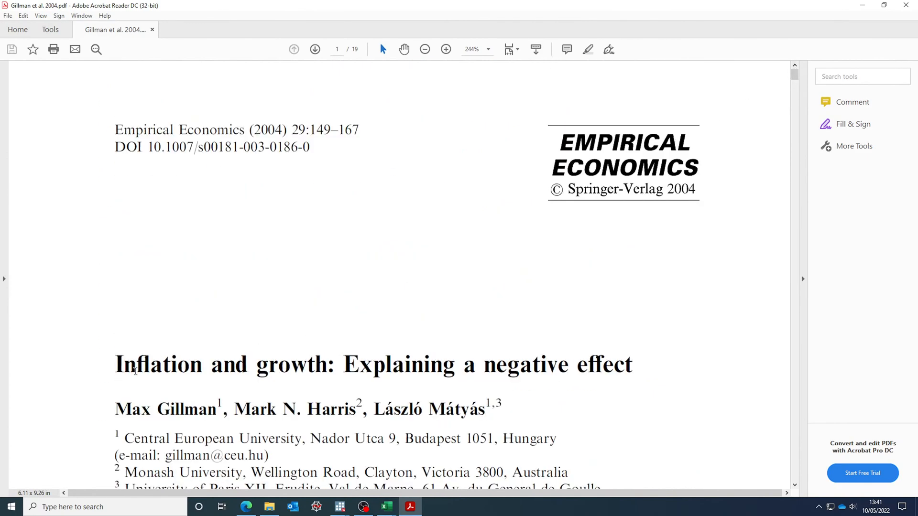
left_click_drag(114, 367, 633, 369)
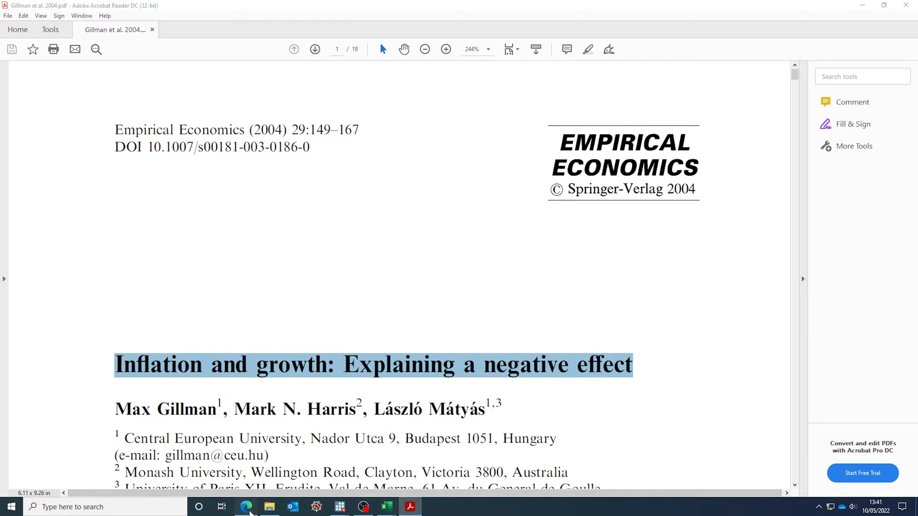
- Return to YouTube Studio and post "Inflation and growth: Explaining a negative effect" in the live chat
left_click(246, 507)
left_click(831, 465)
type("Inflation and growth: Explaining a negative effect")
key("Return")
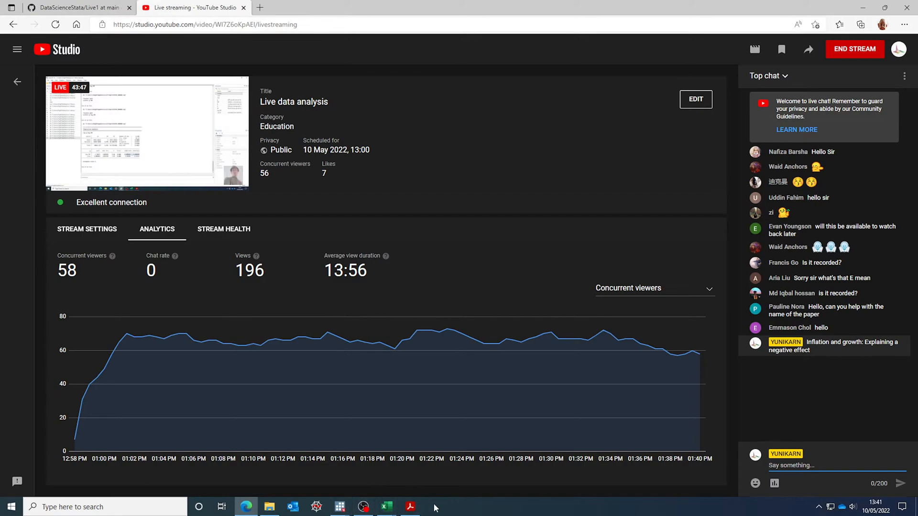
- Minimise the browser and Acrobat Reader to get back to the Stata results window
left_click(864, 9)
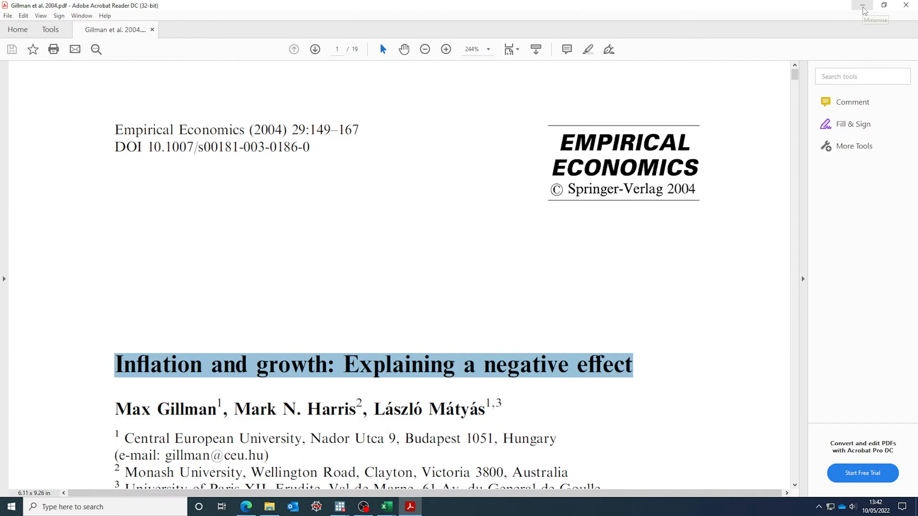
left_click(863, 9)
left_click(500, 319)
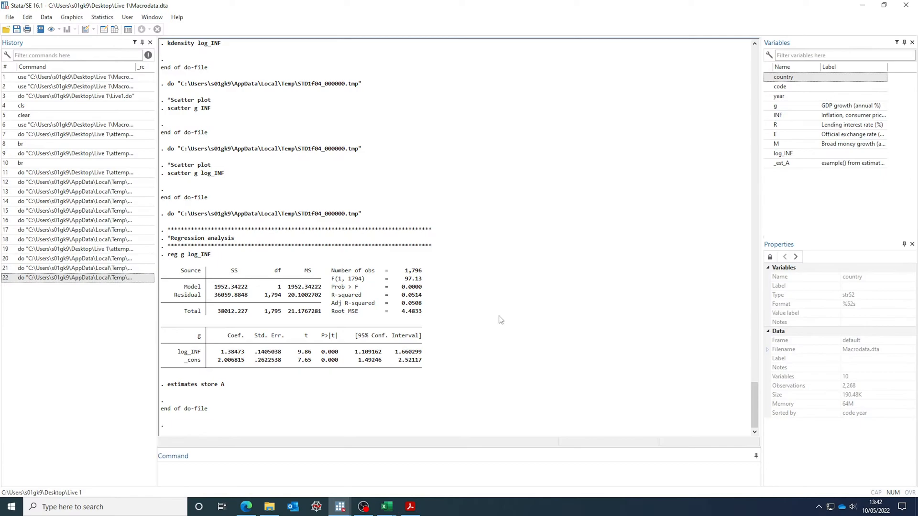
- Return to the attempt.do do-file, duplicate the regression block below the original, and store the copy's estimates as B
mouse_move(342, 513)
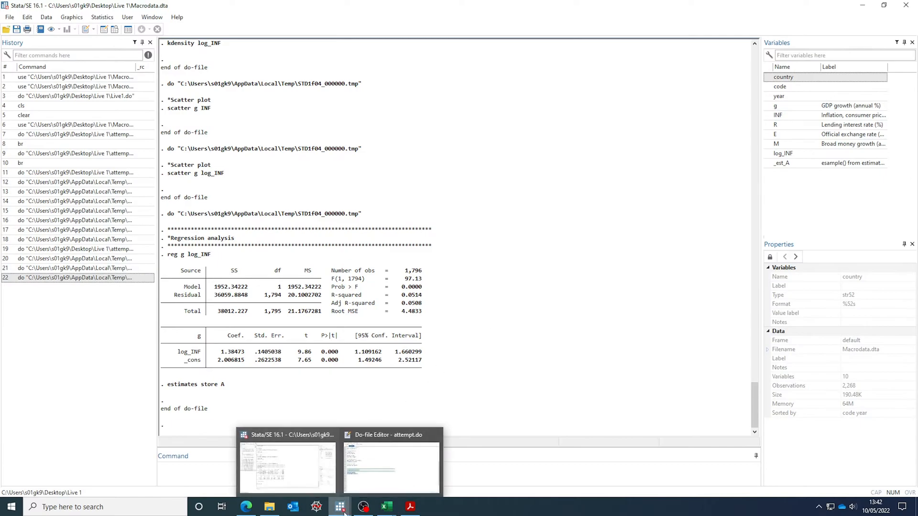
left_click(374, 465)
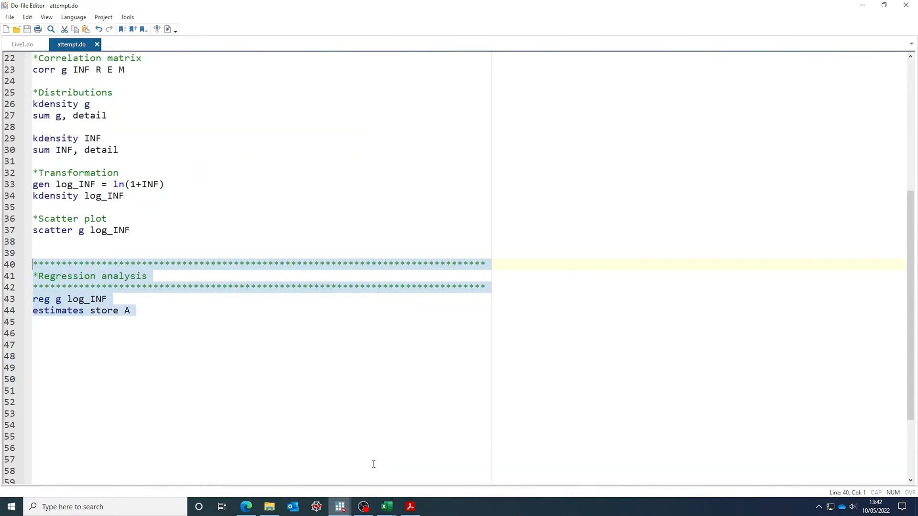
left_click(239, 374)
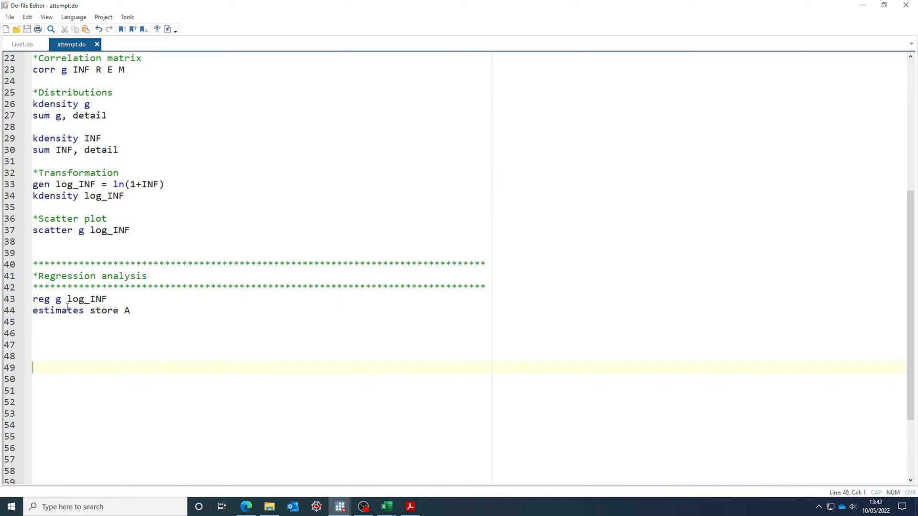
left_click(56, 333)
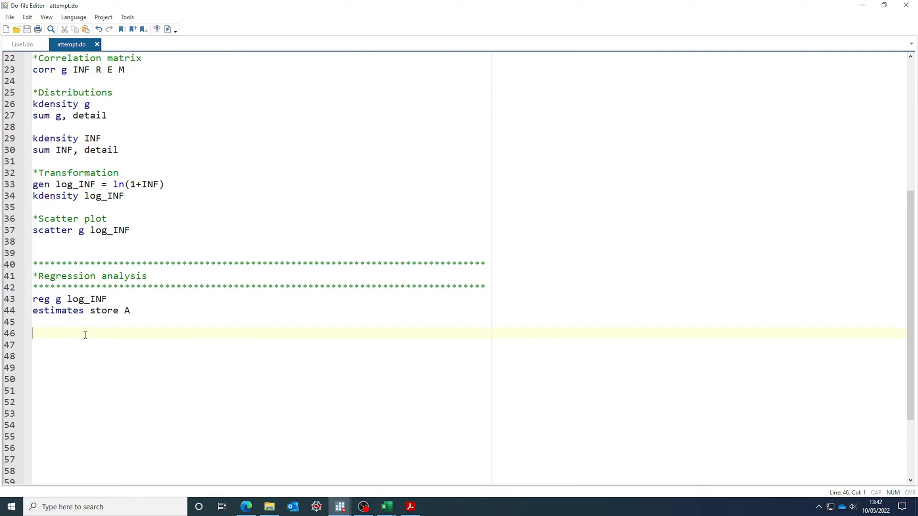
left_click_drag(145, 322, 32, 300)
key("ctrl+c")
left_click(49, 340)
key("ctrl+v")
left_click(52, 333)
key("Delete")
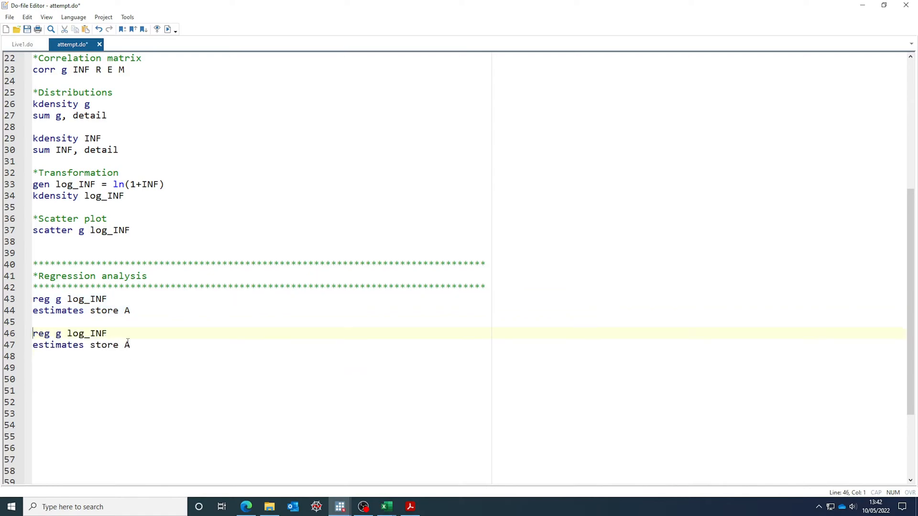
left_click_drag(140, 344, 125, 345)
type("B")
- Add the variables R E M from the correlation command to the second regression, making it reg g log_INF R E M
left_click(122, 336)
scroll(237, 368, "up", 3)
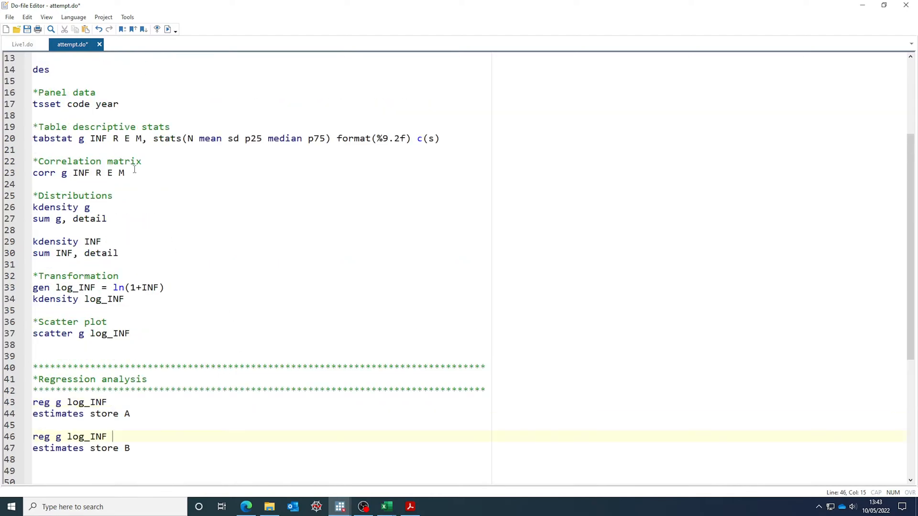
left_click_drag(134, 173, 96, 172)
scroll(132, 308, "down", 2)
left_click(128, 366)
key("ctrl+v")
left_click(118, 366)
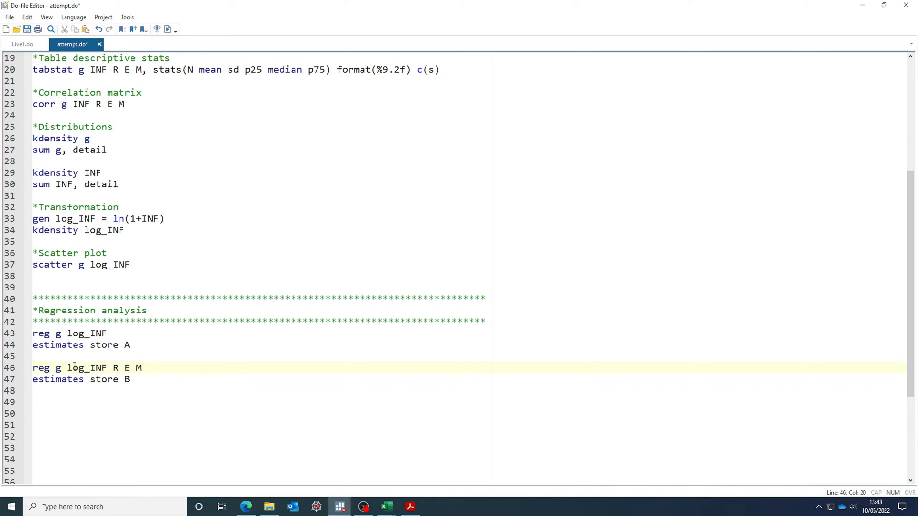
- Save the do-file, run only the reg g log_INF R E M block with its estimates store B line, and bring up the results
left_click_drag(68, 368, 150, 369)
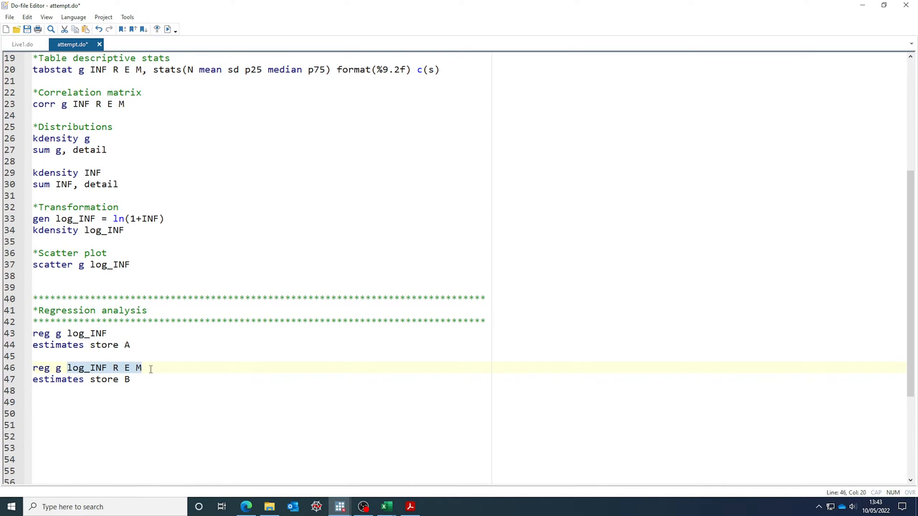
left_click_drag(151, 379, 4, 369)
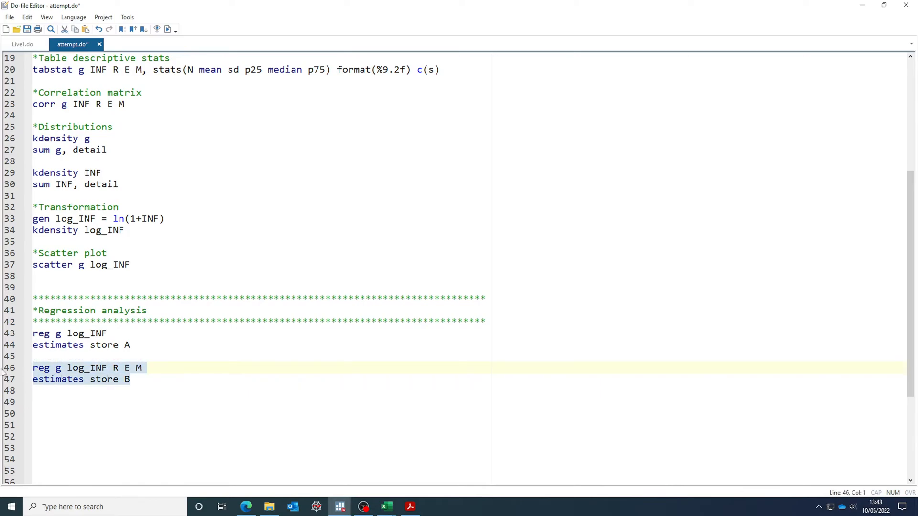
left_click(26, 29)
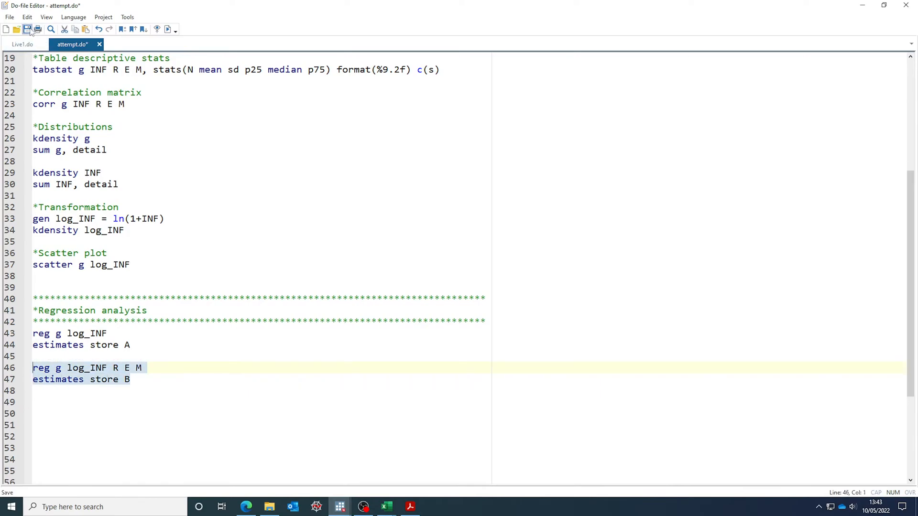
left_click(168, 30)
left_click(340, 507)
left_click(329, 457)
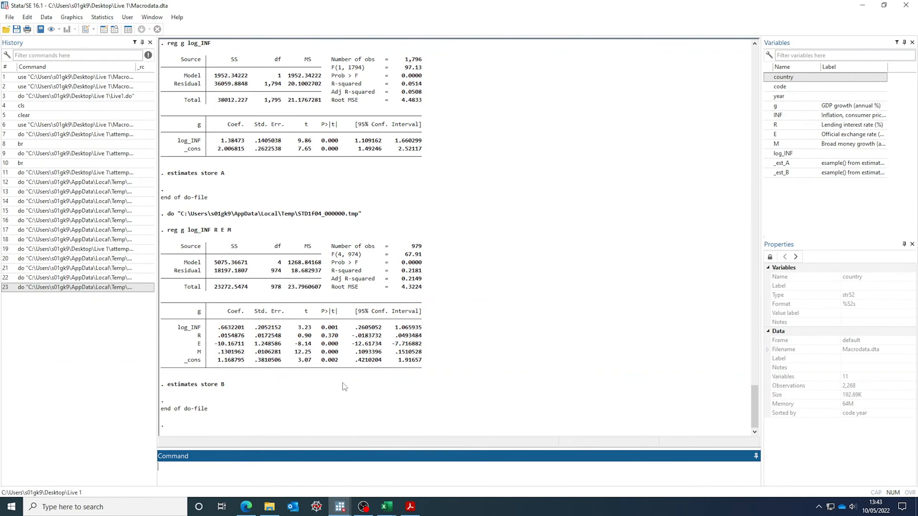
- Examine the multiple regression output: the F-test and its p-value, adjusted R-squared, and the coefficient rows for log_INF, R, M and E
left_click_drag(332, 255, 424, 256)
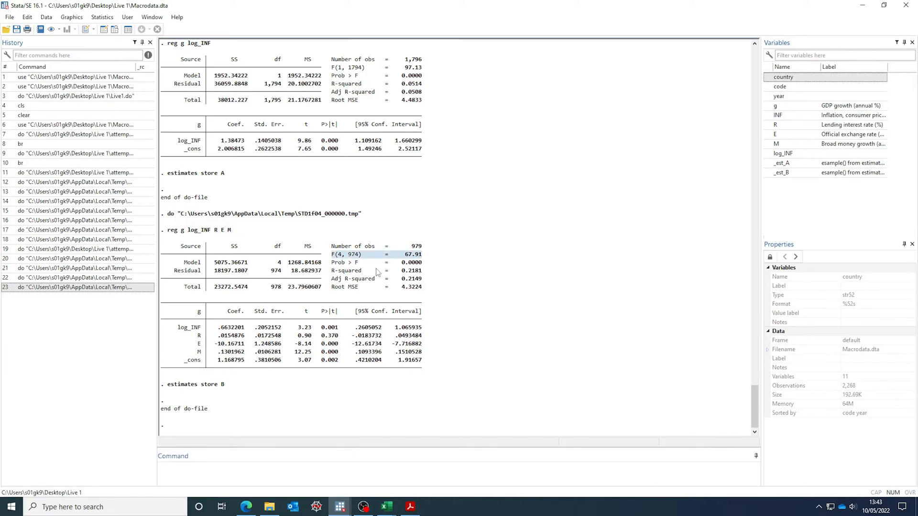
left_click_drag(400, 263, 423, 264)
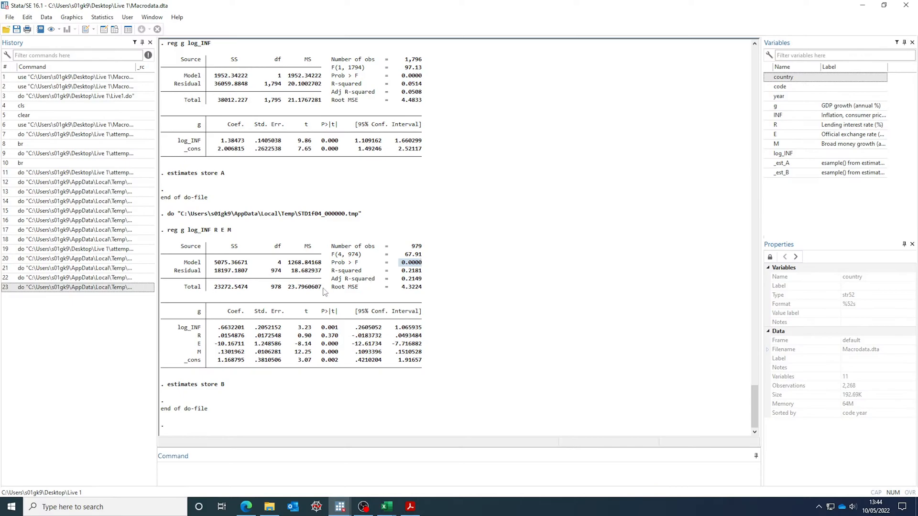
left_click_drag(329, 278, 423, 283)
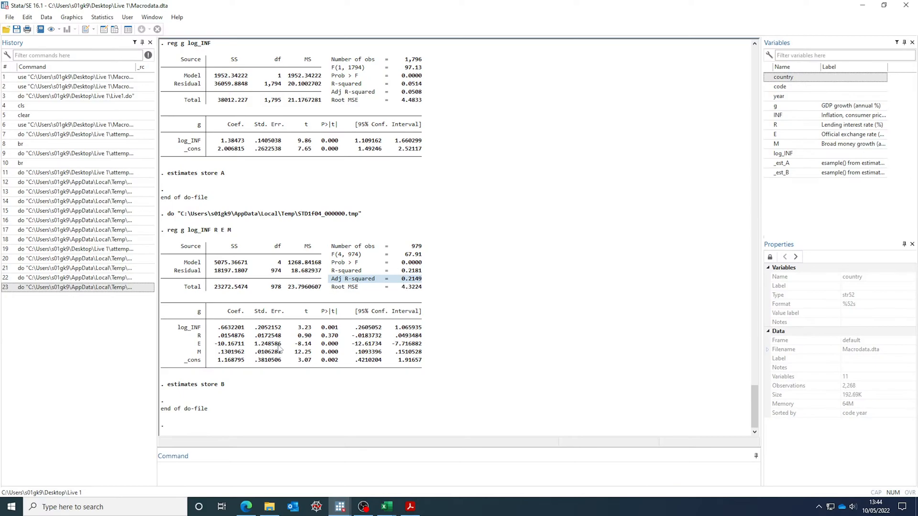
left_click_drag(175, 328, 421, 330)
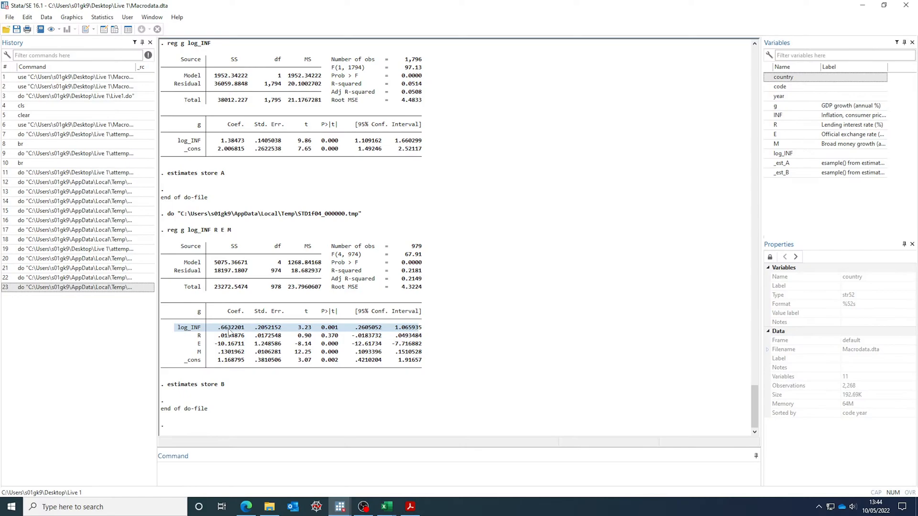
left_click_drag(172, 336, 424, 339)
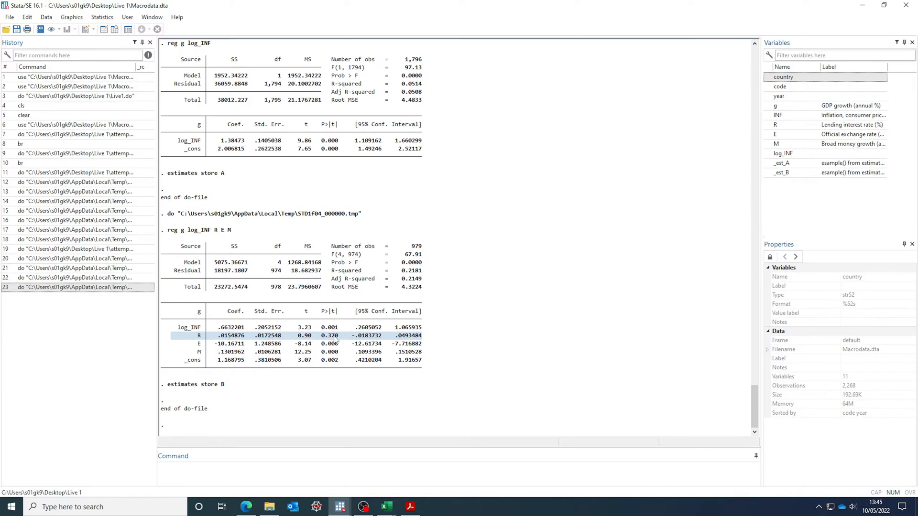
left_click_drag(196, 353, 425, 357)
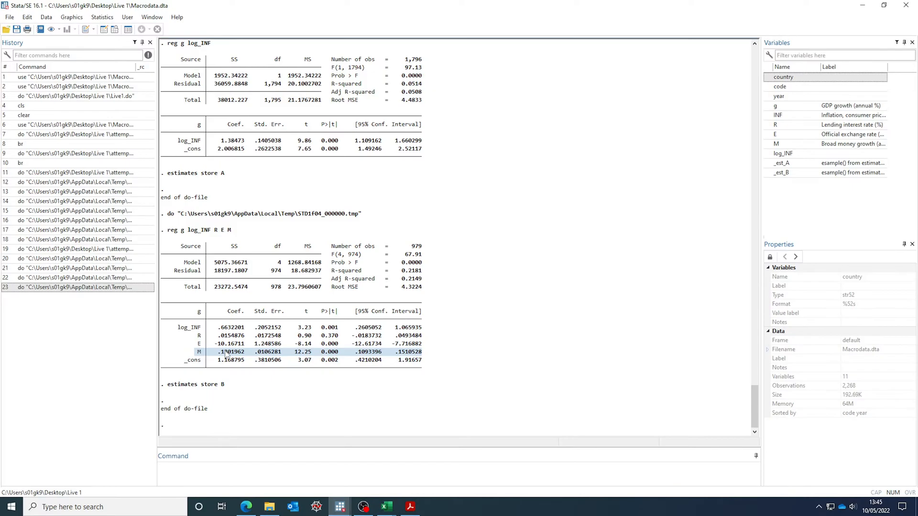
left_click_drag(194, 345, 425, 345)
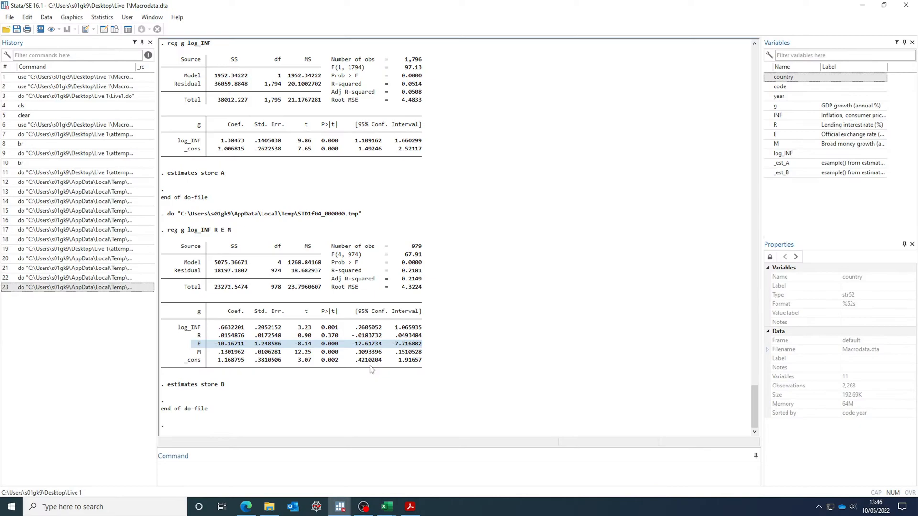
left_click_drag(167, 230, 231, 231)
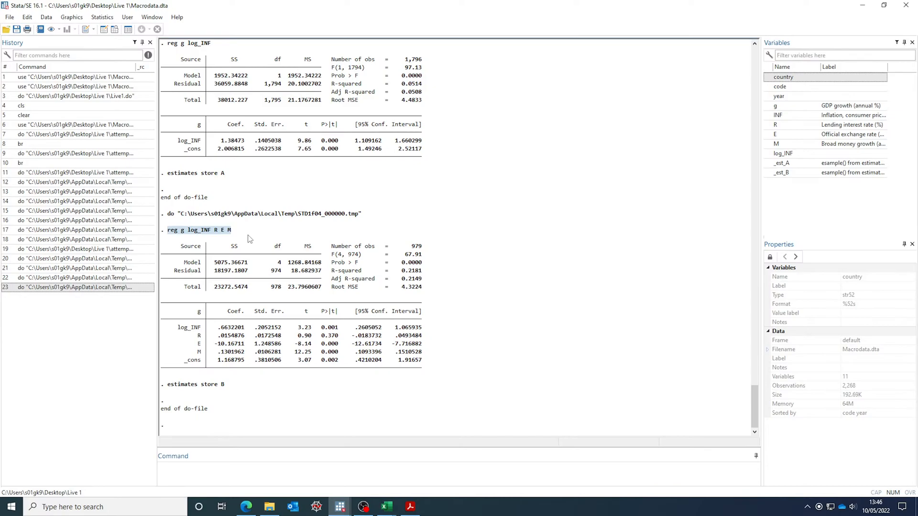
- Switch to the paper in Acrobat Reader and read the econometric specification in Eq. (21) and its fixed effects approach on page 11
key("alt+Tab")
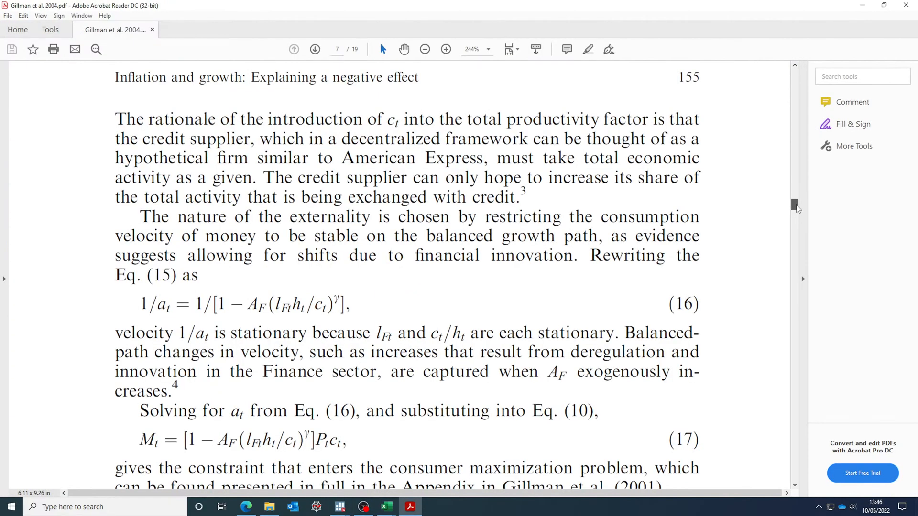
left_click_drag(796, 206, 795, 302)
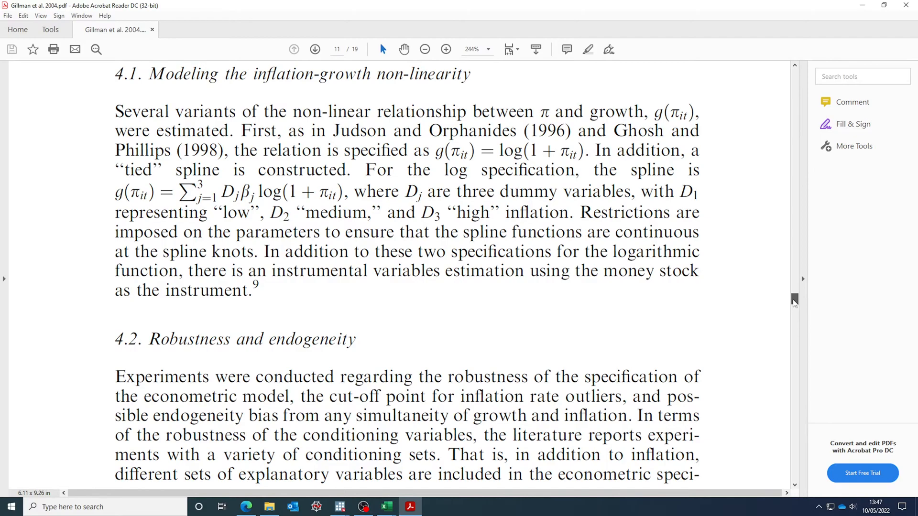
scroll(550, 354, "up", 5)
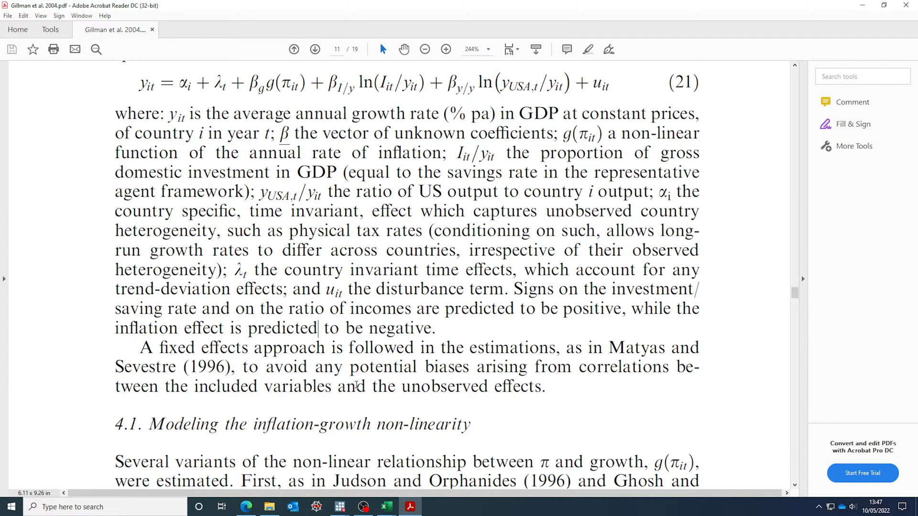
scroll(197, 114, "up", 1)
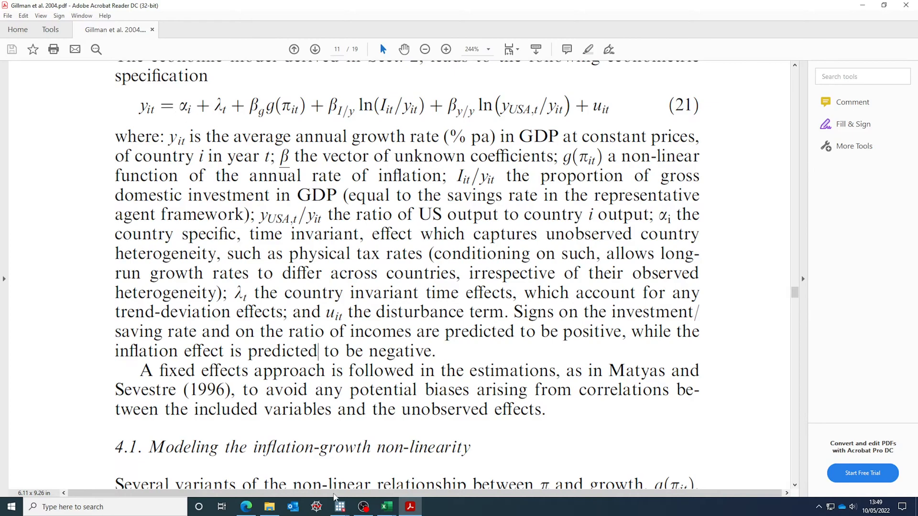
- Return to the do-file, add a blank line after the second regression block, and review the tsset code year panel declaration
mouse_move(340, 511)
left_click(397, 459)
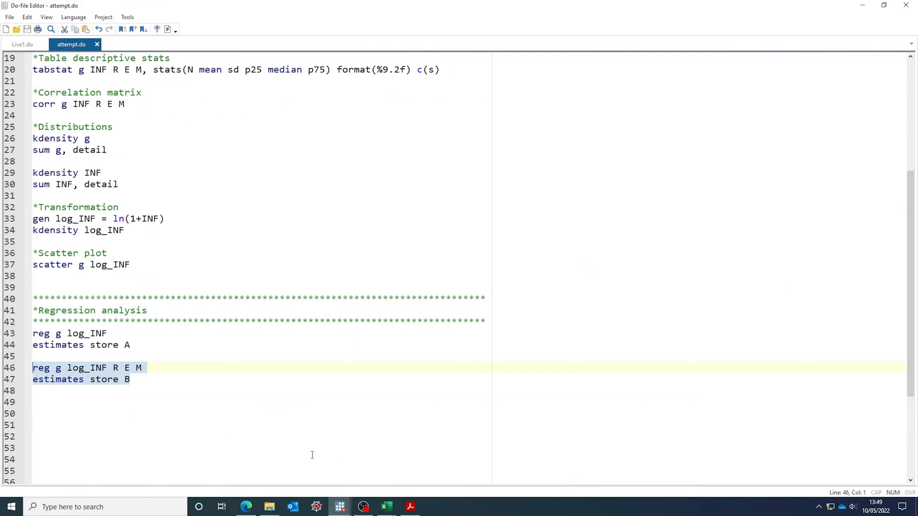
left_click(208, 394)
key("Return")
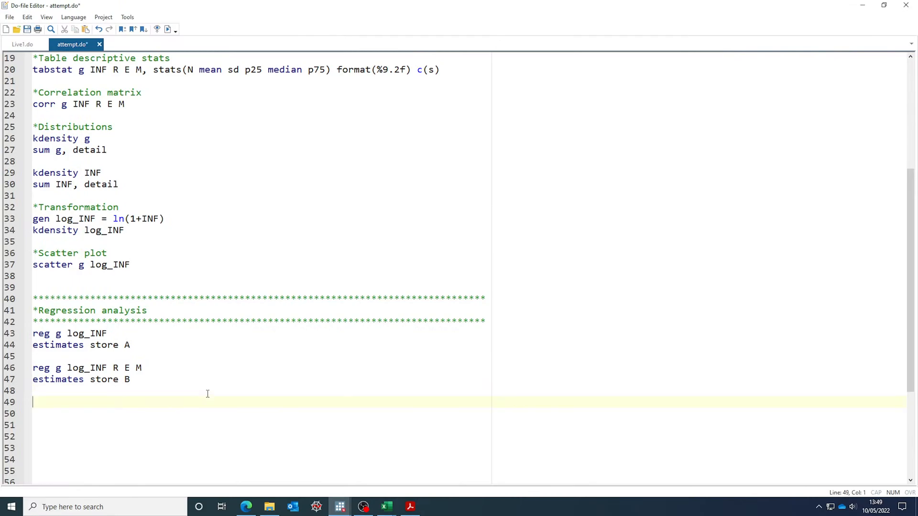
scroll(91, 218, "up", 4)
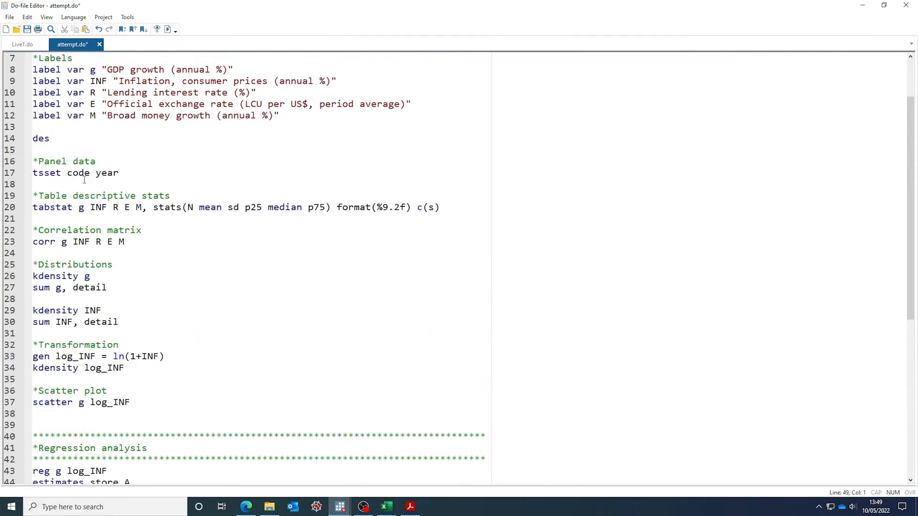
left_click_drag(153, 175, 30, 170)
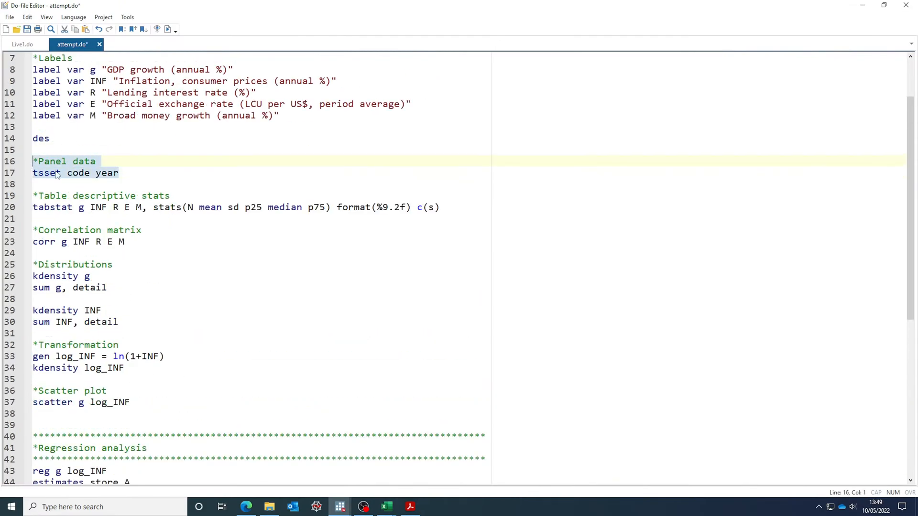
scroll(97, 178, "down", 9)
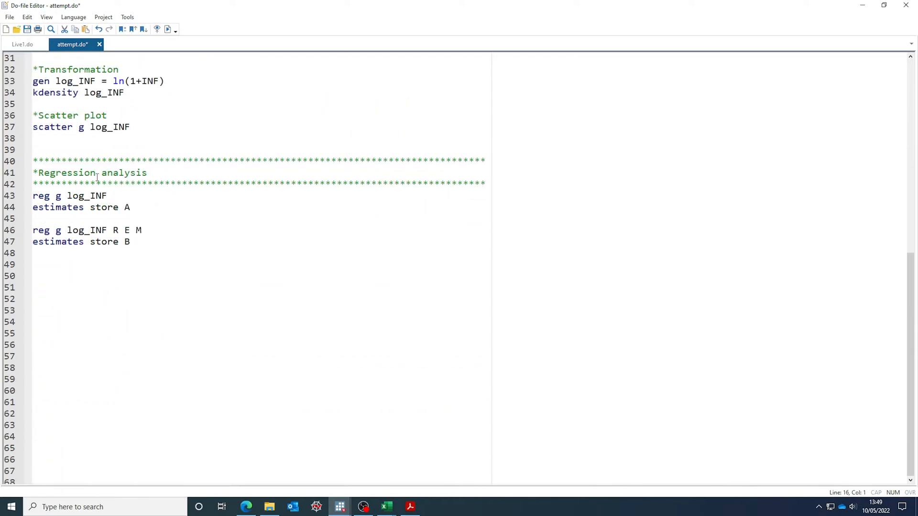
- Duplicate the reg g log_INF R E M block, including its estimates store line, onto line 49
left_click_drag(165, 223, 32, 207)
key("ctrl+c")
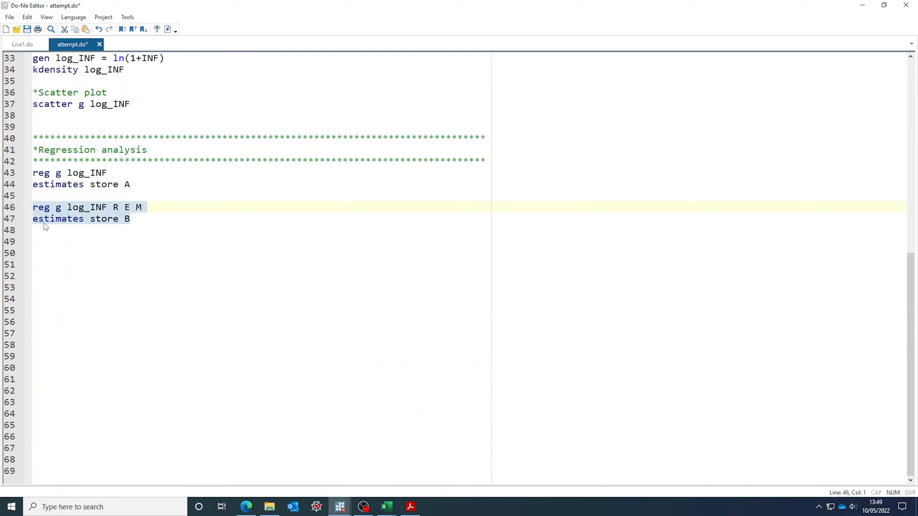
left_click(57, 246)
key("ctrl+v")
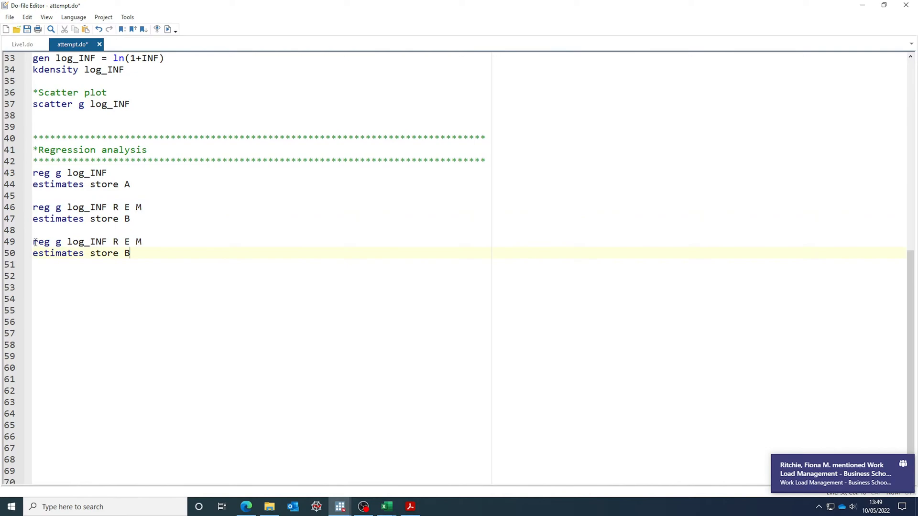
- Turn the copied regression into the fixed-effects command xtreg g log_INF R E M, fe and store its estimates as C
left_click(34, 242)
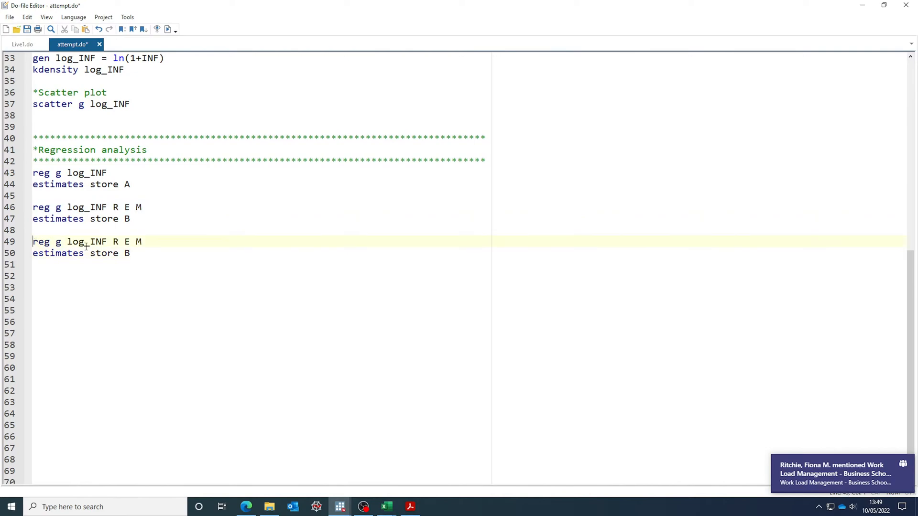
type("xt")
left_click(186, 244)
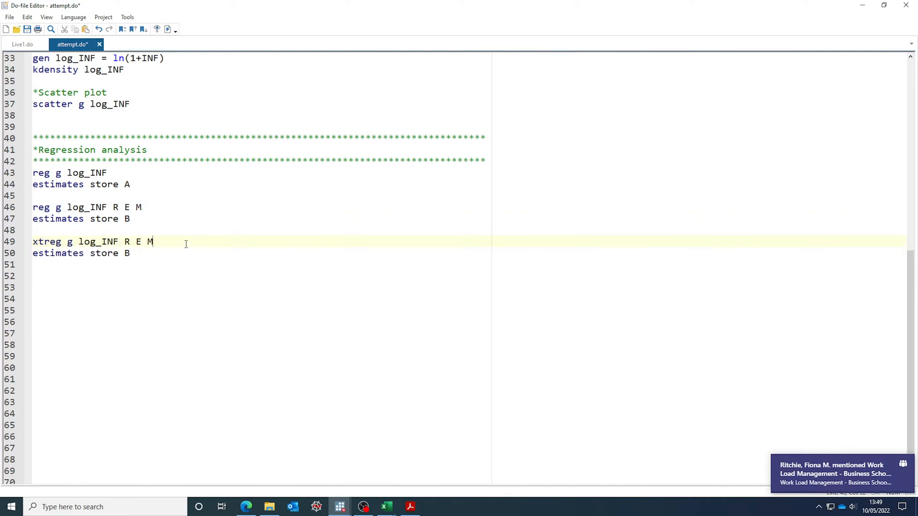
type(", fe")
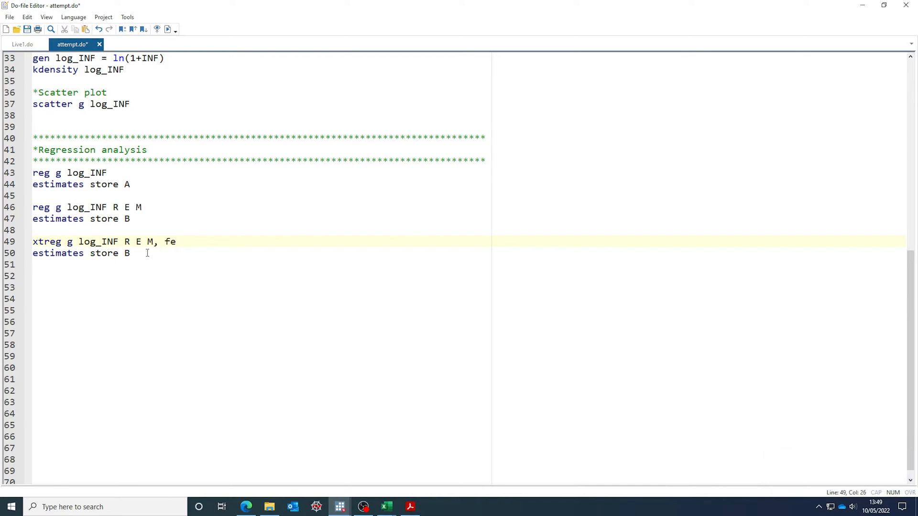
key("BackSpace")
type("C")
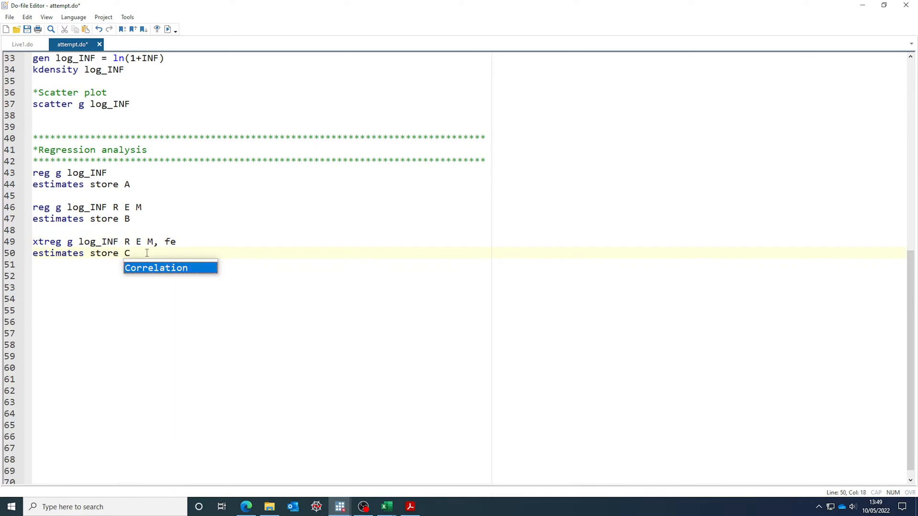
- Save the do-file, run only the xtreg fixed-effects lines with their estimates store C, and bring up the results window
left_click_drag(147, 253, 22, 244)
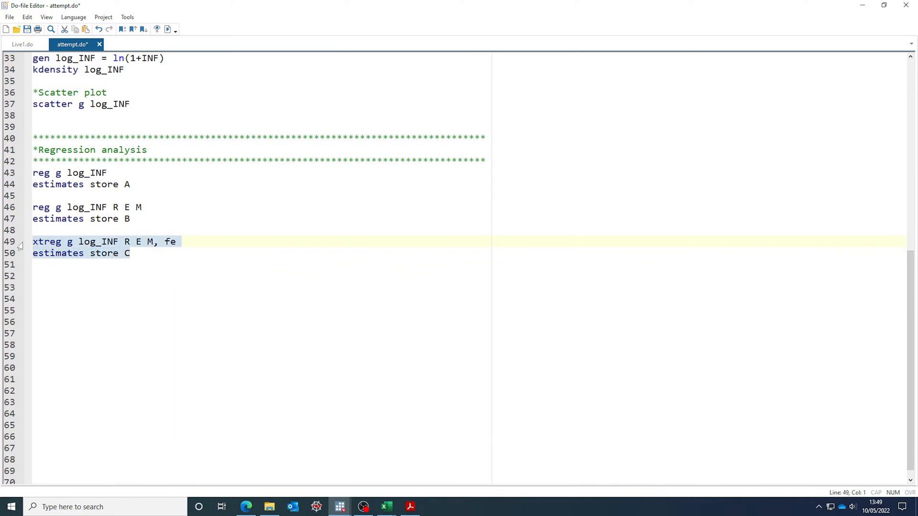
left_click(27, 29)
left_click(168, 30)
left_click(338, 507)
left_click(329, 457)
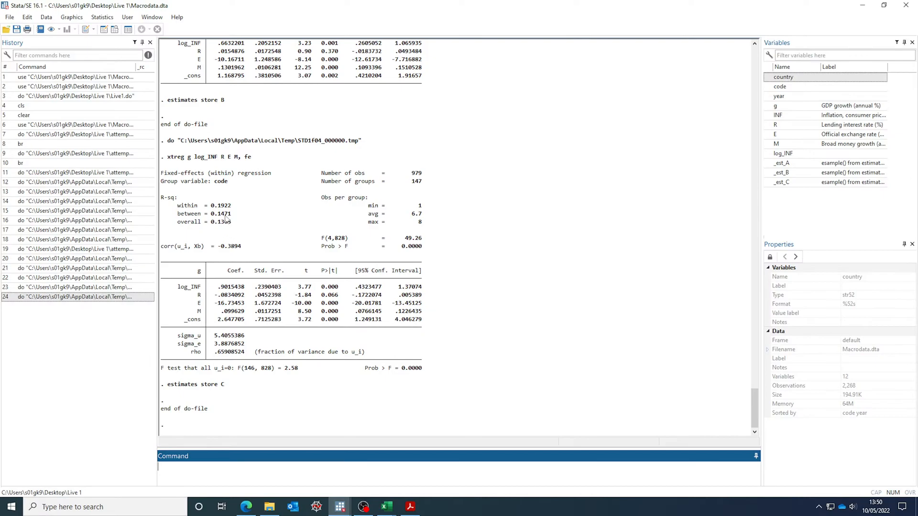
- Examine the fixed-effects model's within, between and overall R-squared and number of groups, comparing the fit with the previous regression's R-squared
scroll(230, 219, "up", 2)
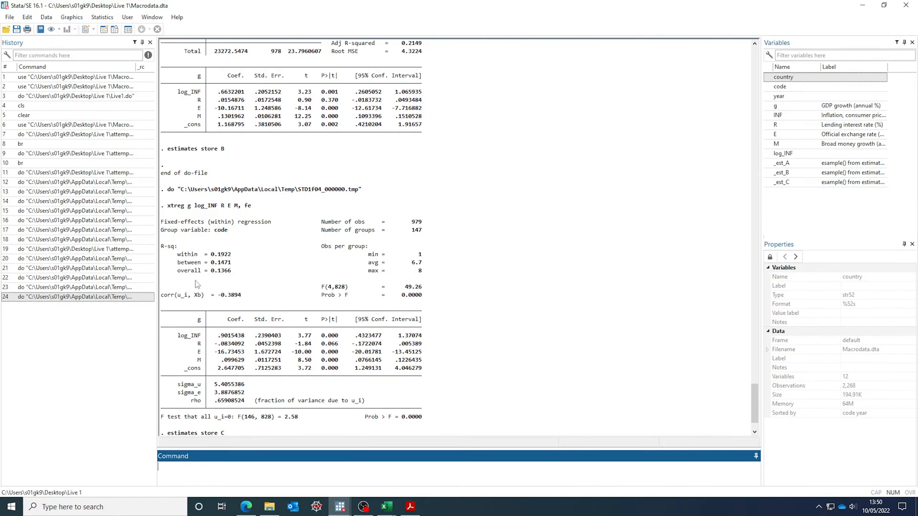
left_click_drag(177, 254, 235, 272)
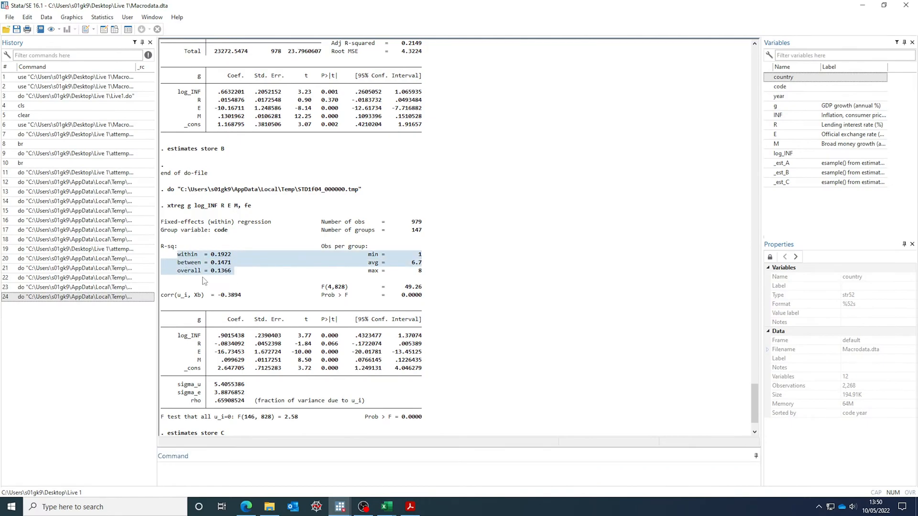
scroll(232, 285, "up", 4)
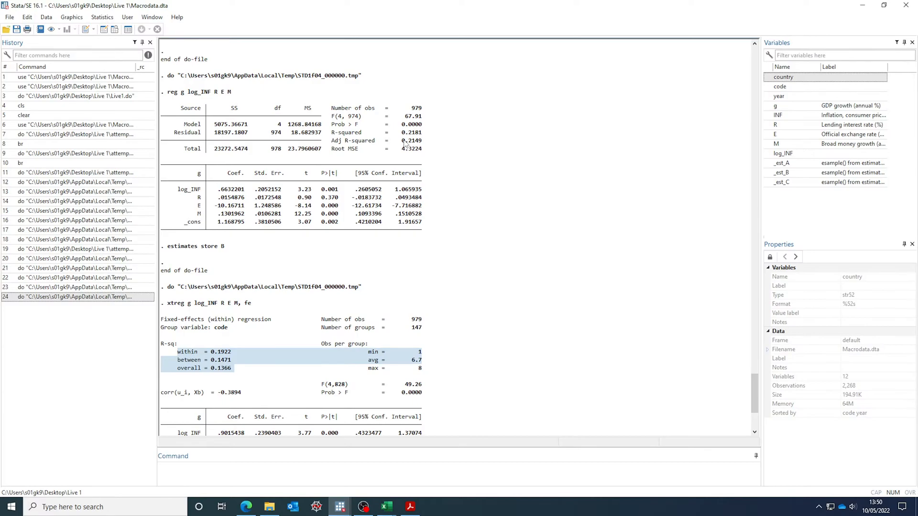
scroll(405, 144, "down", 5)
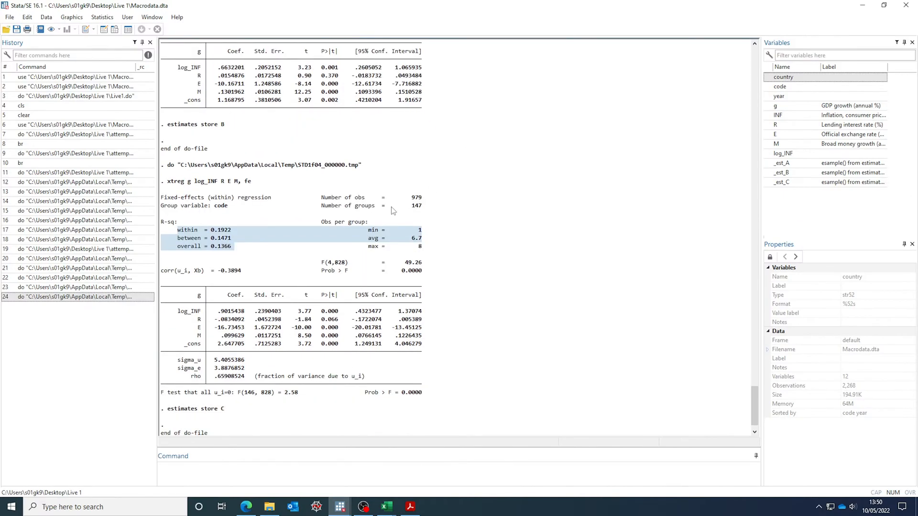
left_click_drag(322, 205, 427, 214)
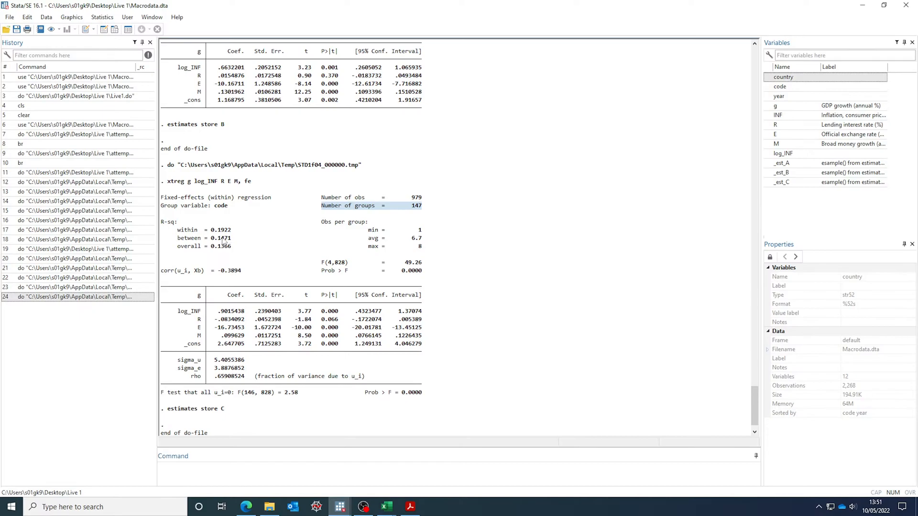
left_click_drag(176, 246, 235, 247)
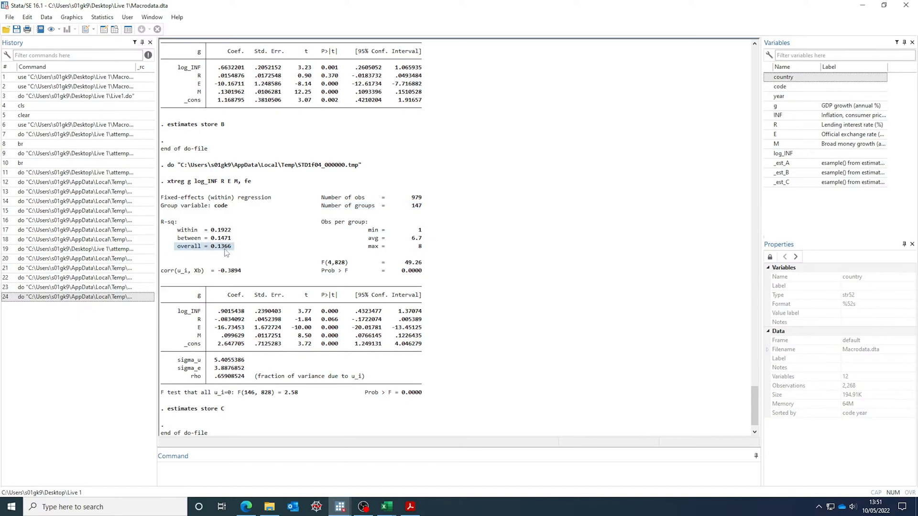
scroll(329, 256, "up", 3)
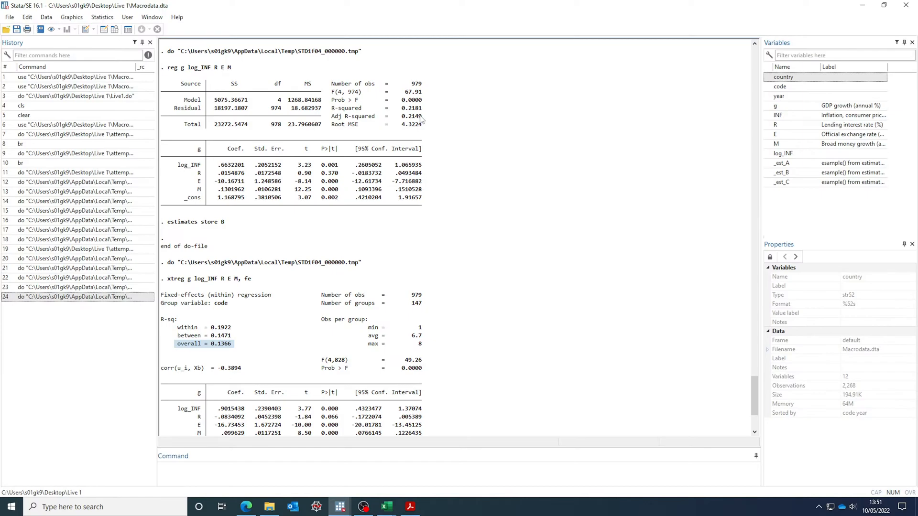
scroll(268, 263, "down", 4)
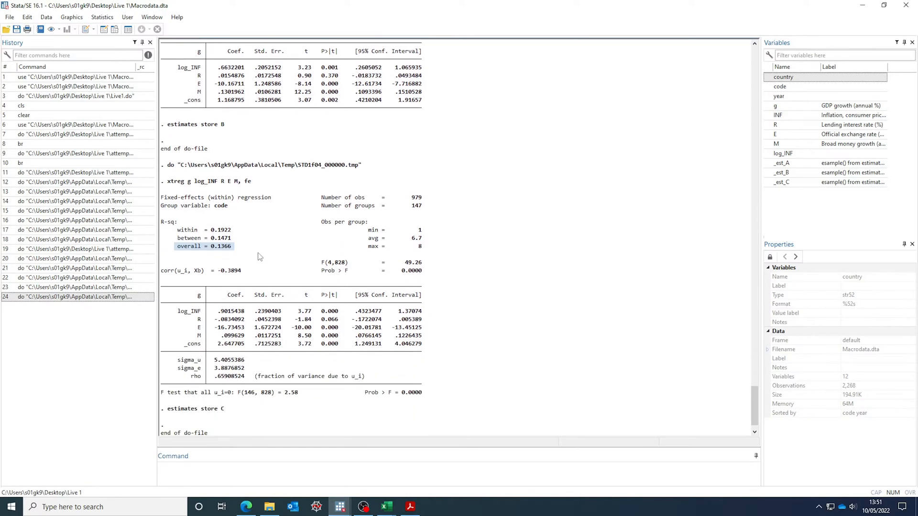
scroll(254, 255, "down", 1)
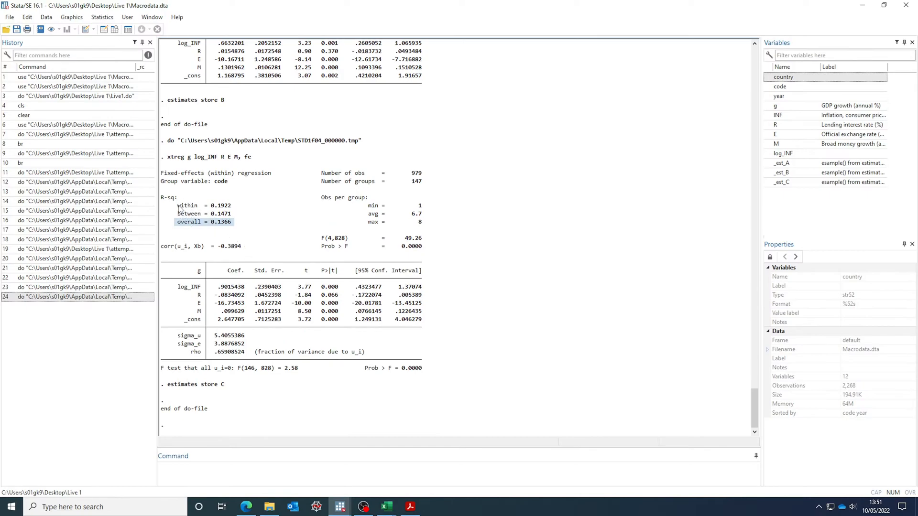
left_click_drag(178, 205, 235, 208)
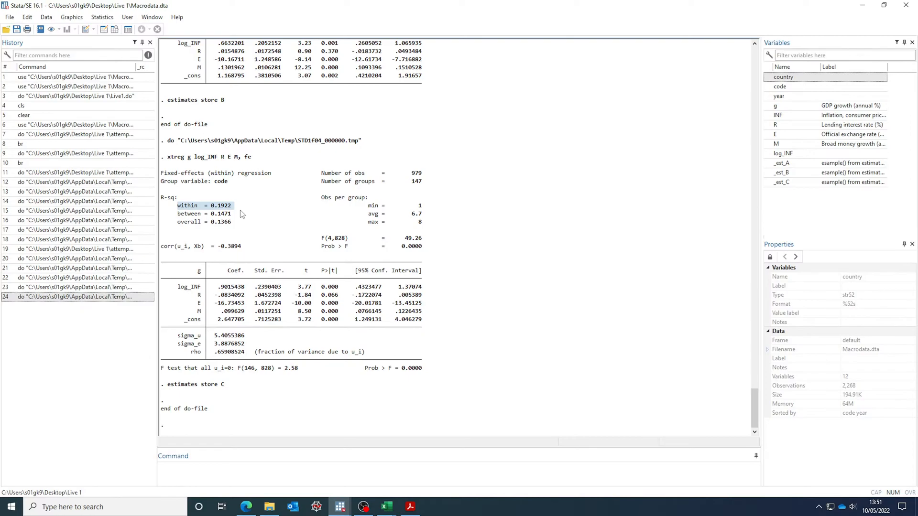
left_click_drag(178, 214, 230, 218)
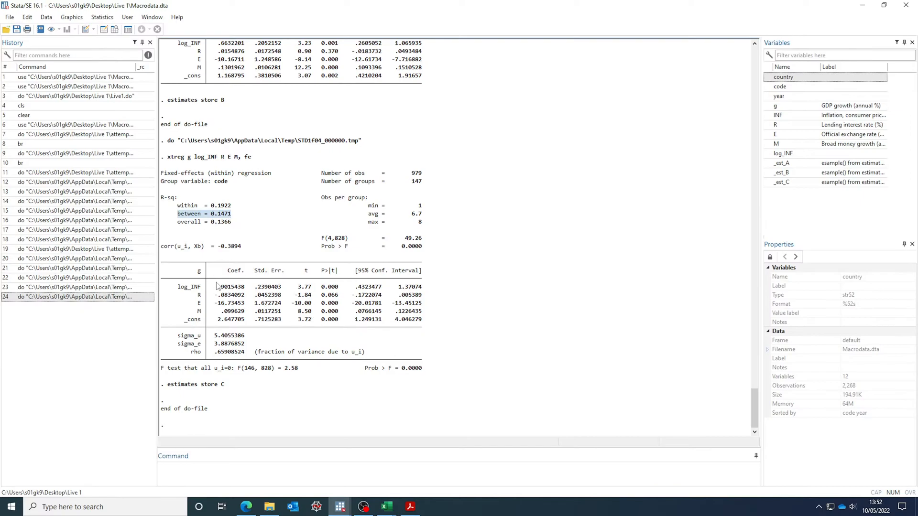
- Examine the fixed-effects coefficients, p-values and confidence intervals for log_INF and R
left_click_drag(178, 287, 245, 289)
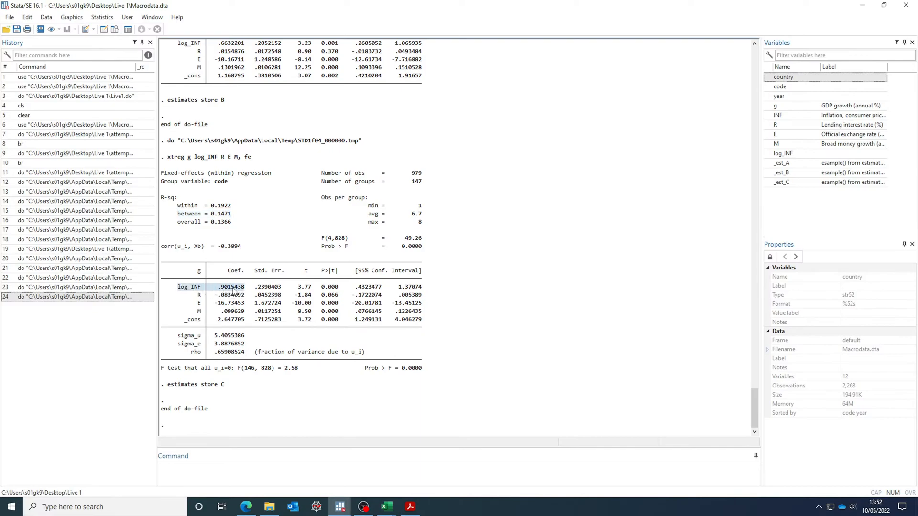
left_click(329, 291)
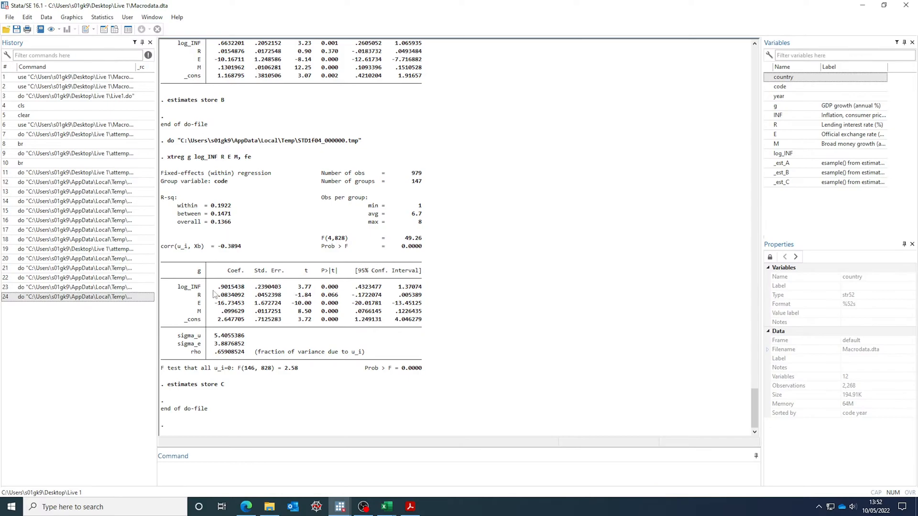
left_click_drag(176, 289, 424, 290)
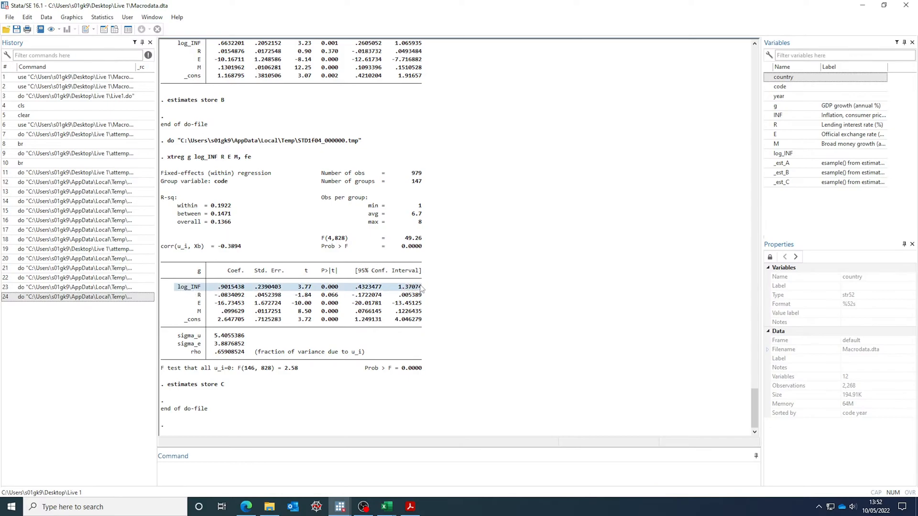
left_click(428, 290)
left_click_drag(175, 287, 435, 290)
left_click(195, 296)
left_click_drag(194, 296, 418, 299)
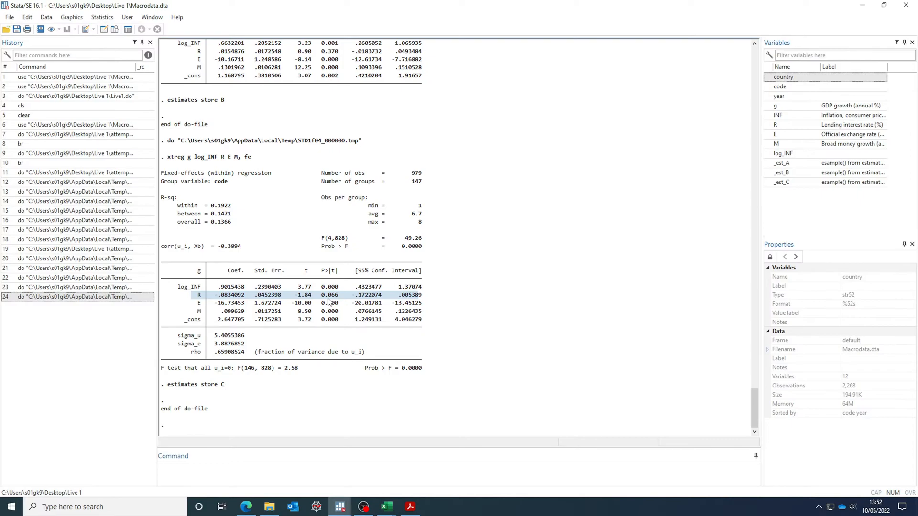
left_click(373, 291)
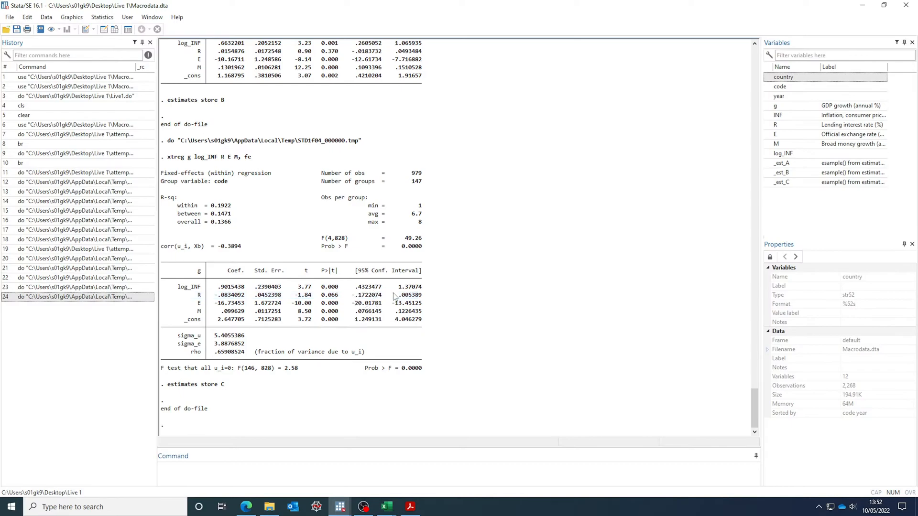
left_click_drag(345, 295, 457, 288)
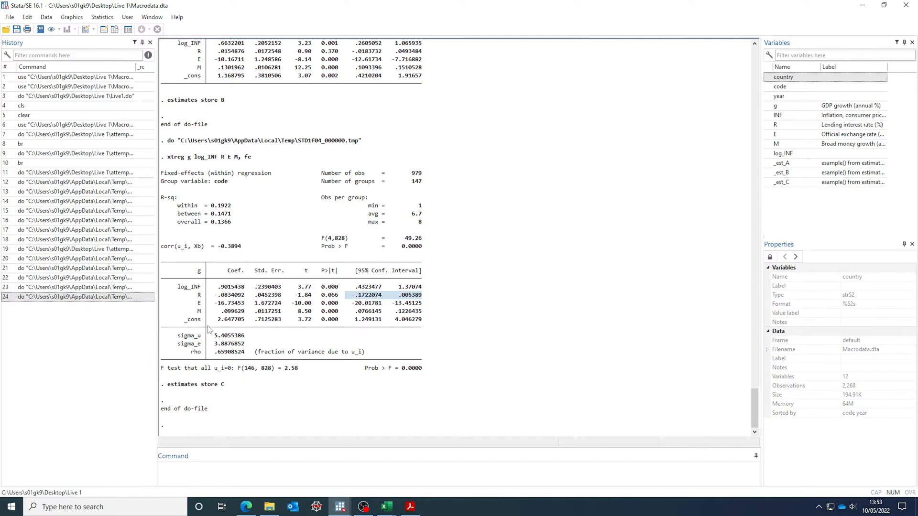
- Examine the E and M coefficient rows and the F test that all u_i=0 in the fixed-effects output
left_click_drag(189, 312, 407, 307)
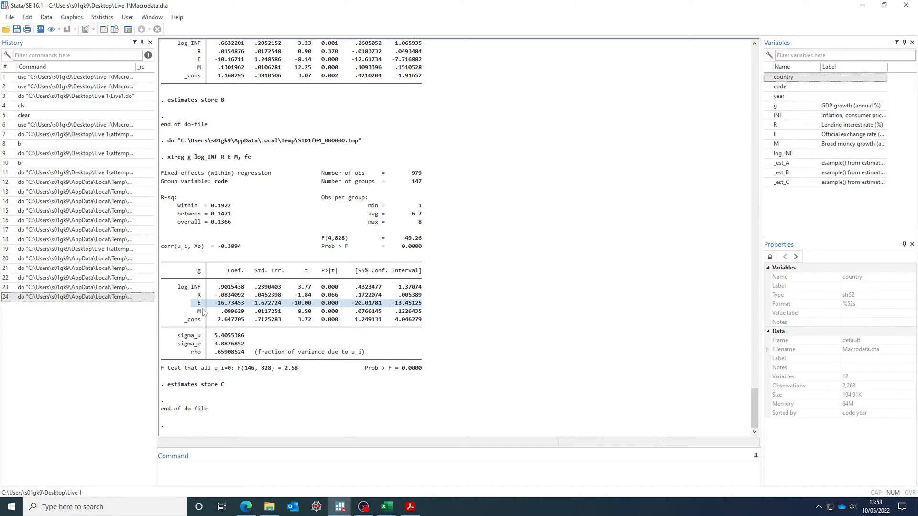
left_click_drag(192, 312, 432, 314)
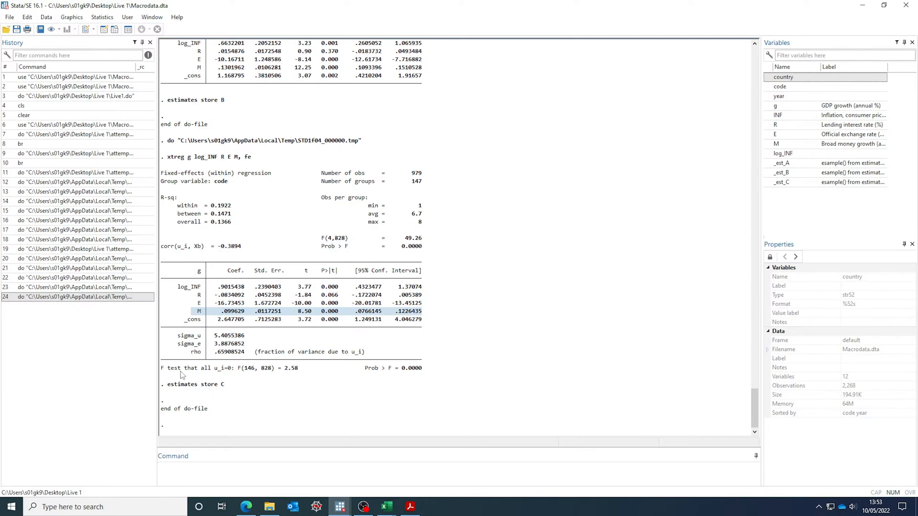
left_click_drag(161, 369, 299, 377)
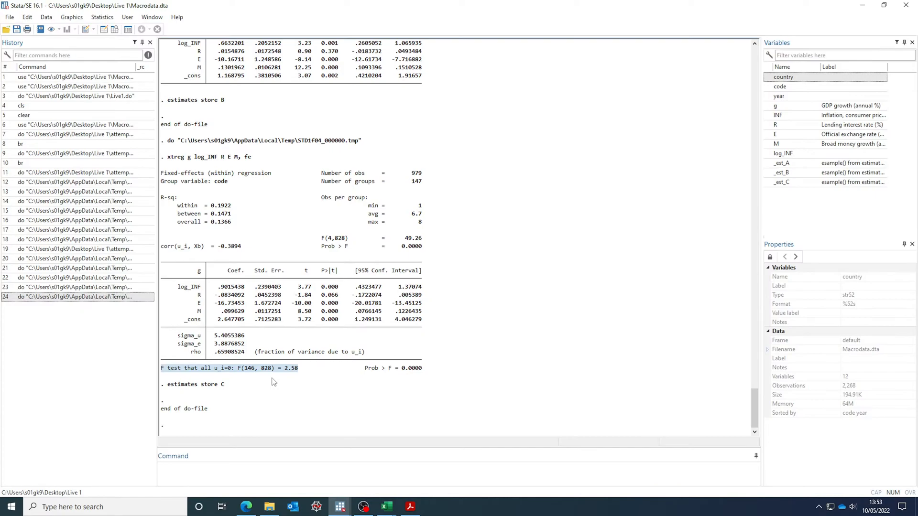
left_click_drag(430, 373, 162, 366)
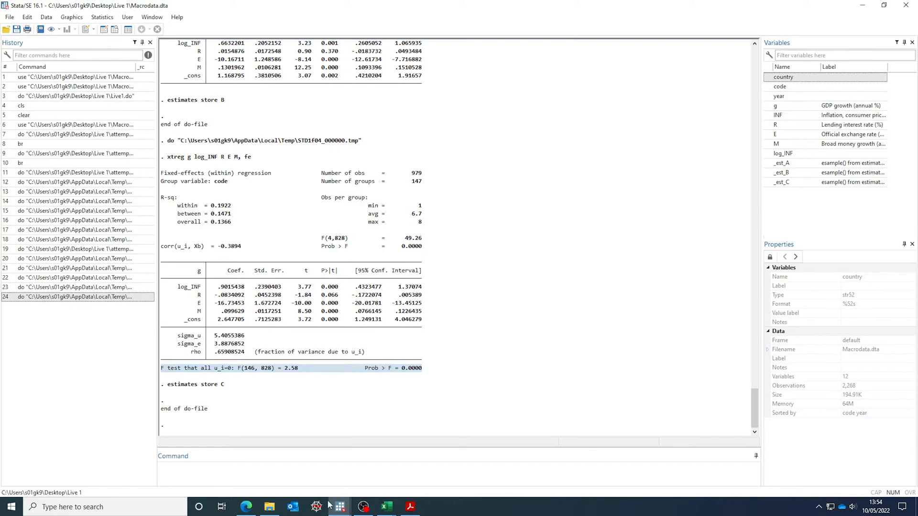
- Return to the do-file and copy the Regression analysis header block to line 55, retitling the copy Non-linear effects
mouse_move(340, 507)
left_click(390, 459)
left_click(159, 276)
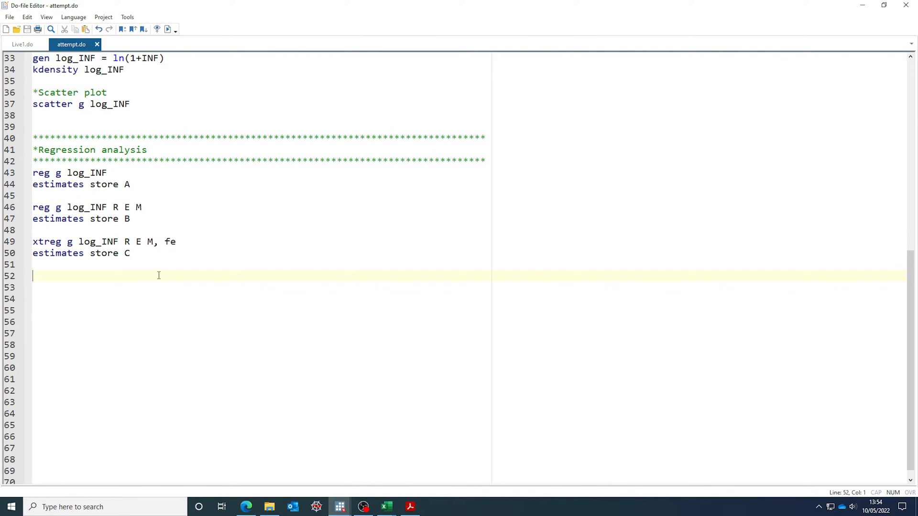
left_click_drag(493, 161, 32, 139)
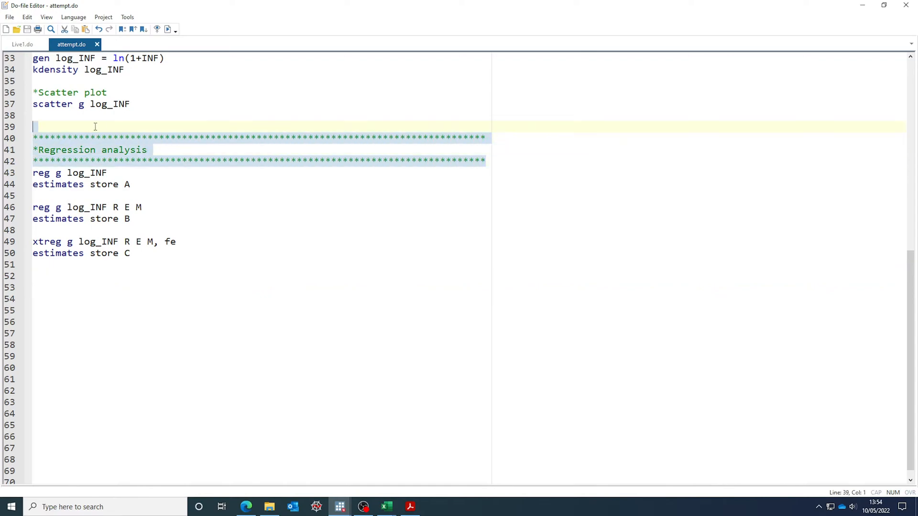
key("ctrl+c")
left_click(56, 309)
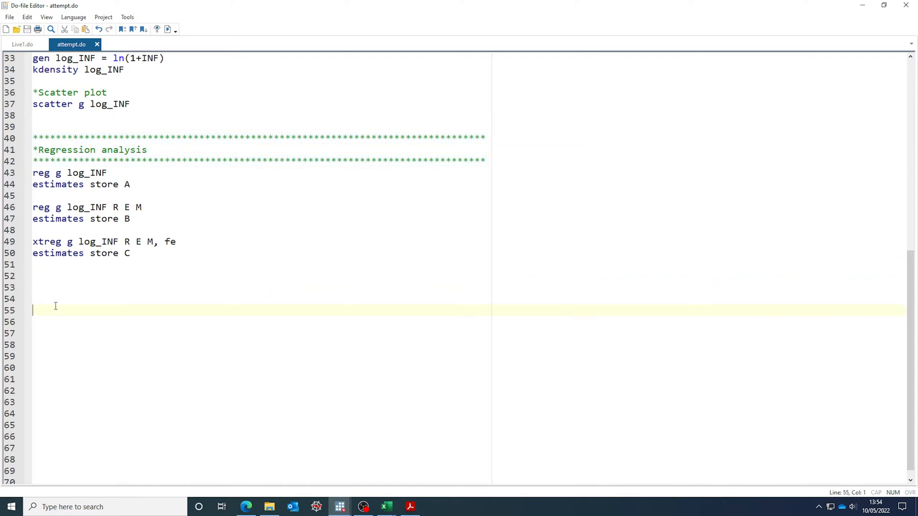
key("ctrl+v")
left_click_drag(147, 323, 41, 324)
type("Non-linear effects")
- Add the command predict fit below estimates store C and remove one blank line above the Non-linear effects header
left_click(87, 265)
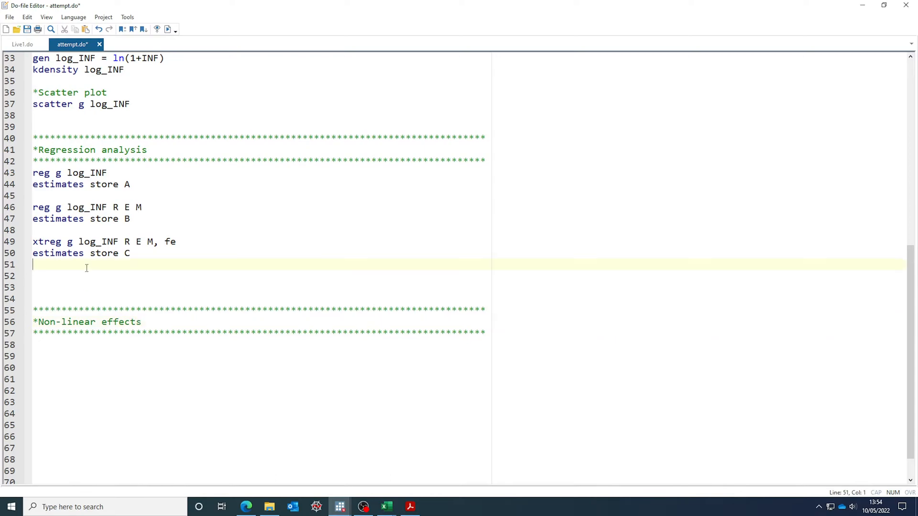
type("predict f")
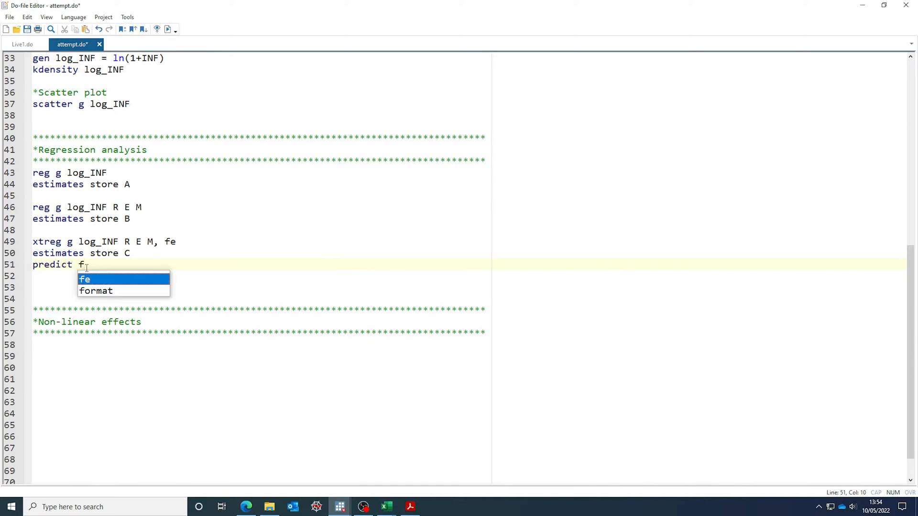
type("it")
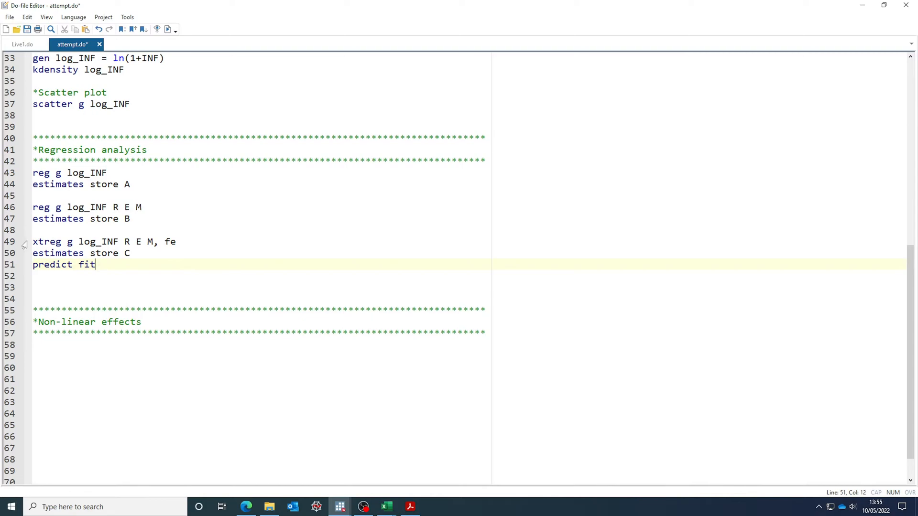
left_click(82, 286)
key("Delete")
- Save the do-file, run the fixed-effects block including predict fit, and check its output in the results window
left_click_drag(104, 265, 2, 245)
left_click(27, 29)
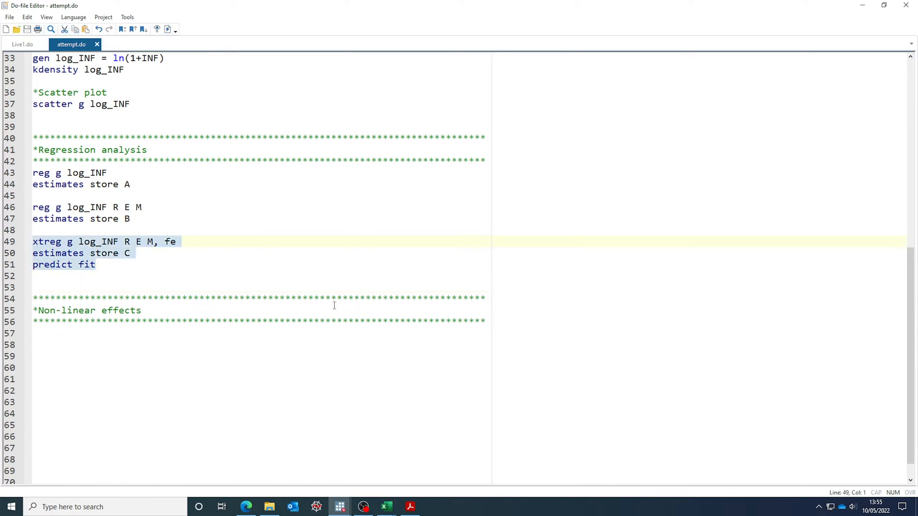
left_click(340, 507)
left_click(297, 475)
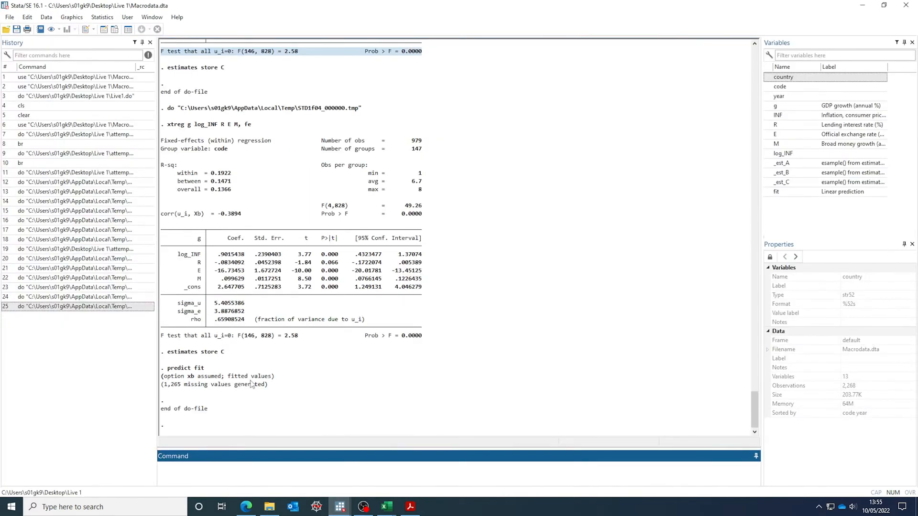
- Return to the do-file and add the comment *Omitted variables: Ramsey RESET below the Non-linear effects header
left_click(340, 507)
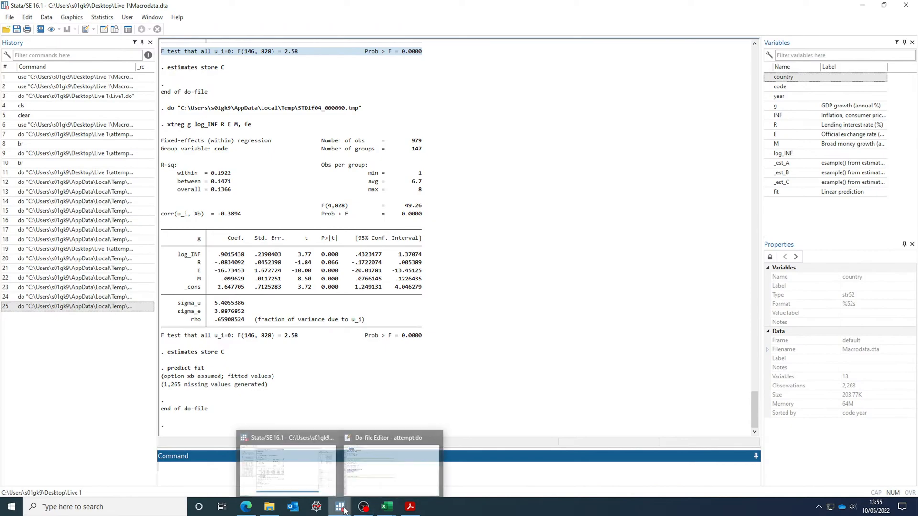
left_click(391, 473)
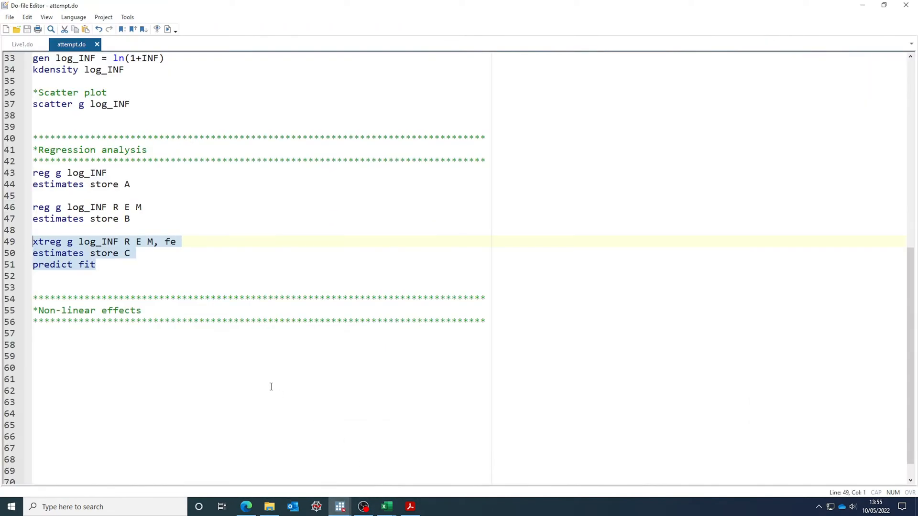
left_click(144, 333)
type("*")
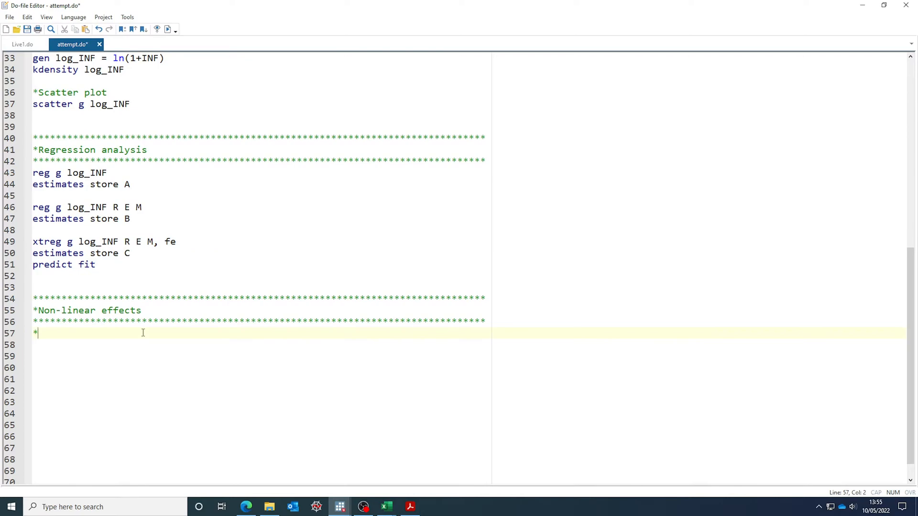
type("Omitted vari")
key("BackSpace")
key("BackSpace")
type("ri")
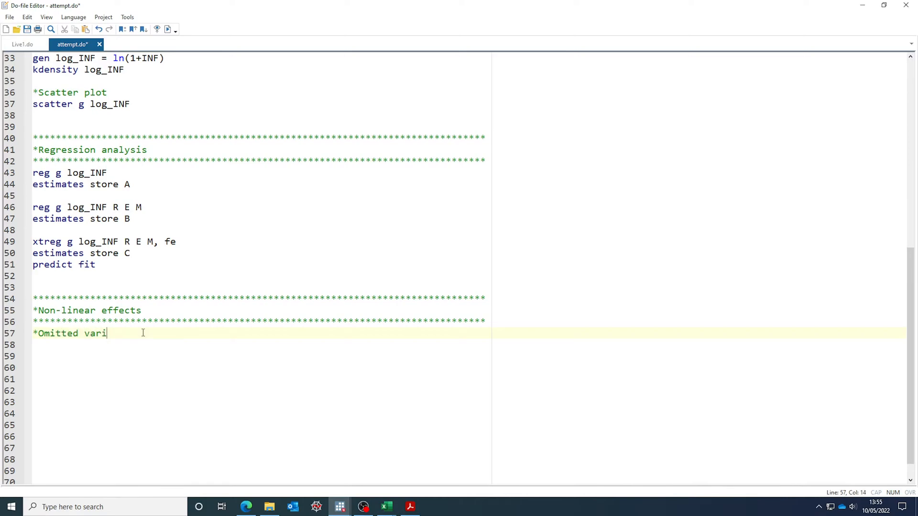
type("ables: Ramsey RESET")
key("Return")
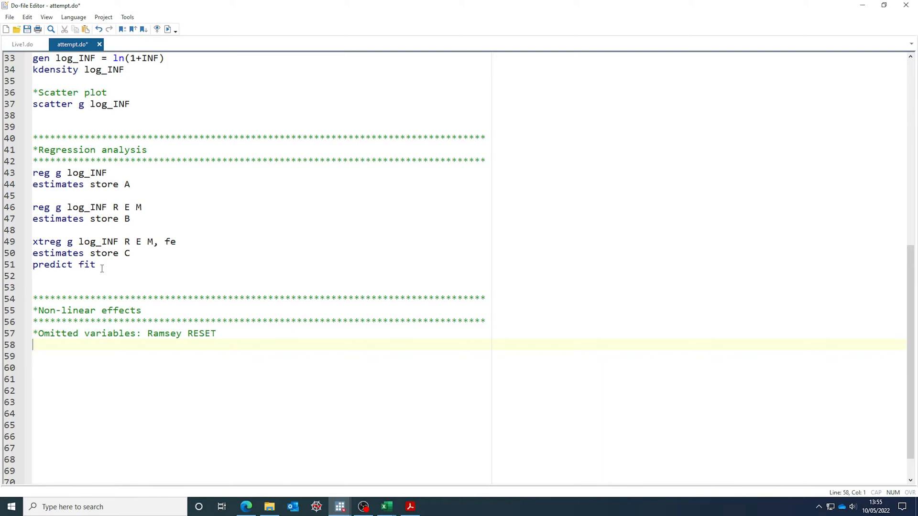
- Start a forvalues 2/4 loop on line 58 and indent its closing brace
type("forvalues 2/4 {")
key("Return")
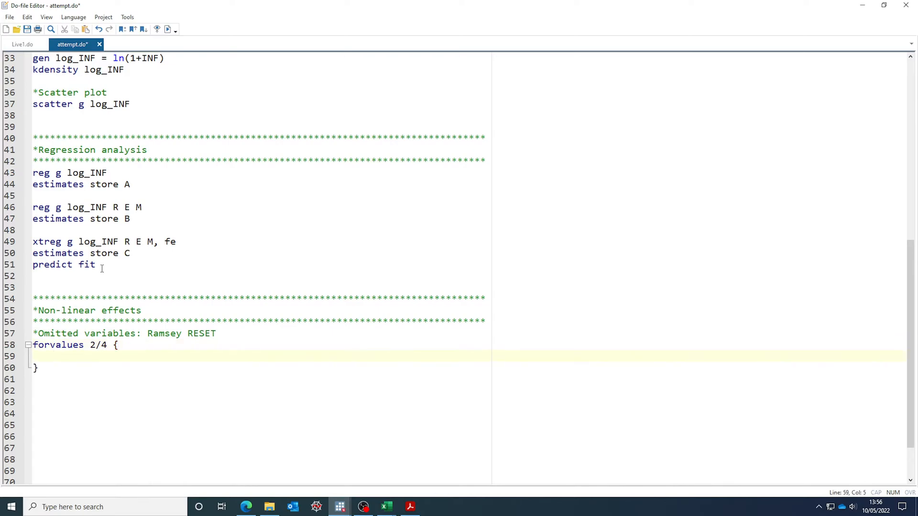
key("Down")
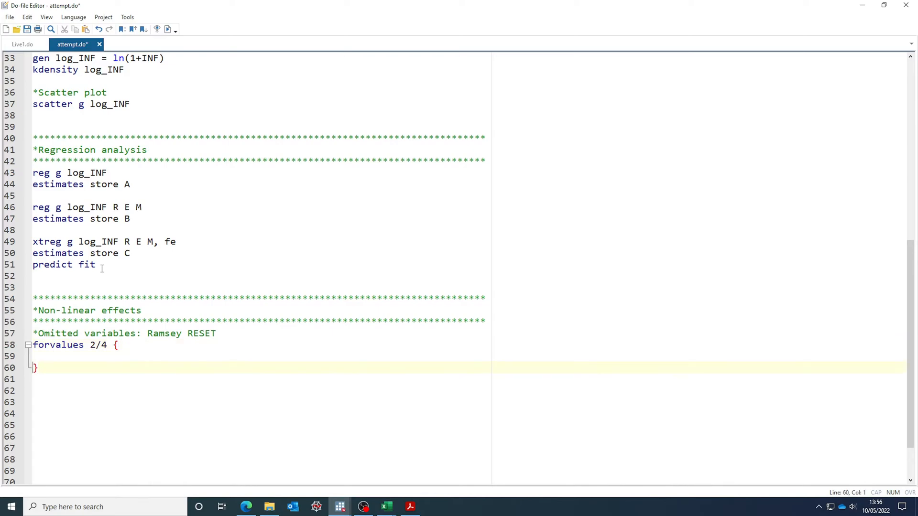
key("Tab")
key("Up")
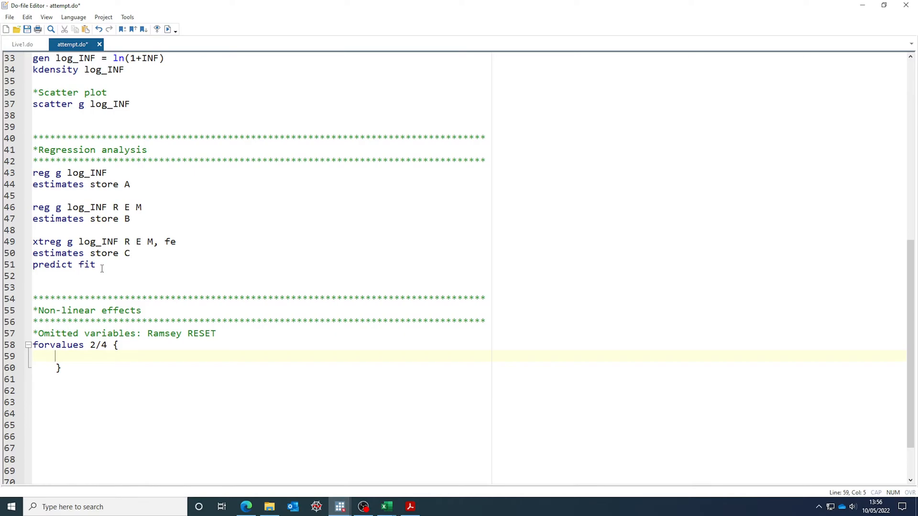
- Complete the loop with the range i=2/4 and the body command gen fit_`i'=fit^`i'
type("gen fit_`")
left_click(91, 345)
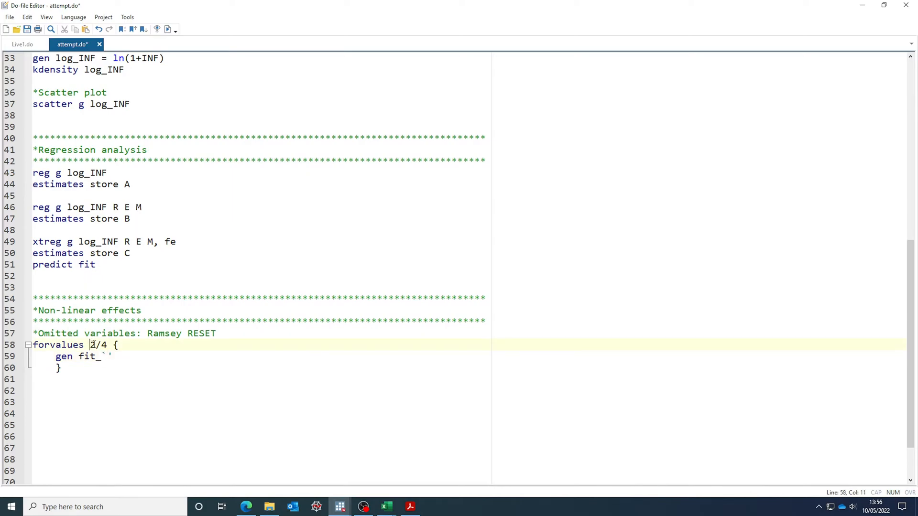
type("i=")
left_click(108, 357)
type("i'")
type("=fit")
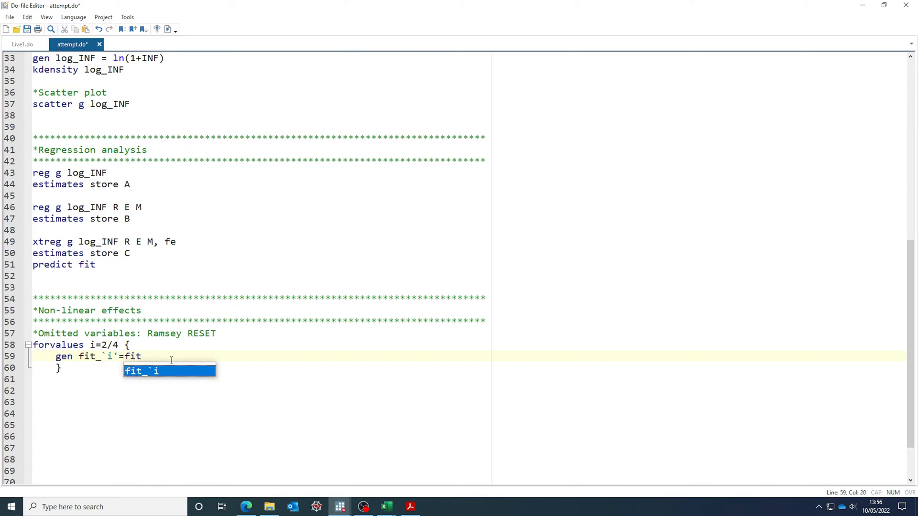
type("^`i'")
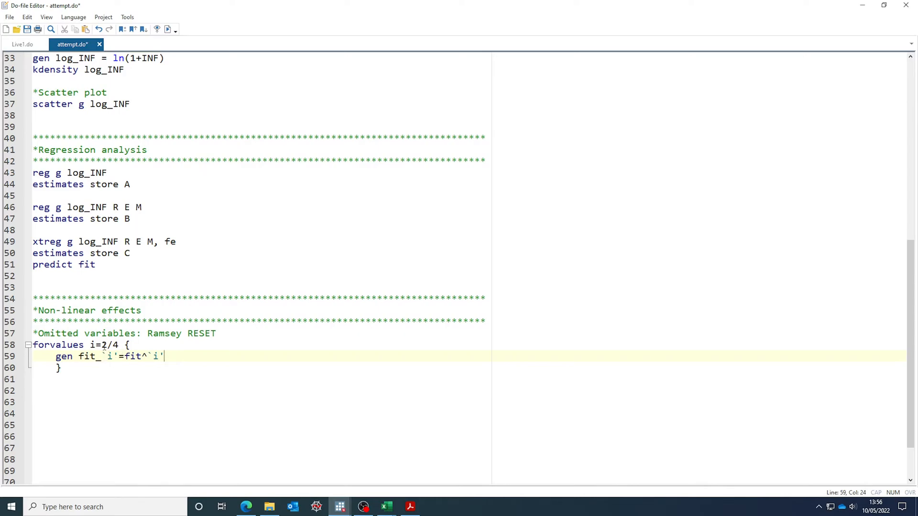
left_click(118, 356)
key("Right")
key("Right")
key("Right")
key("shift+Left")
- Copy the command xtreg g log_INF R E M, fe to line 62, leaving a blank line below the loop
left_click(159, 379)
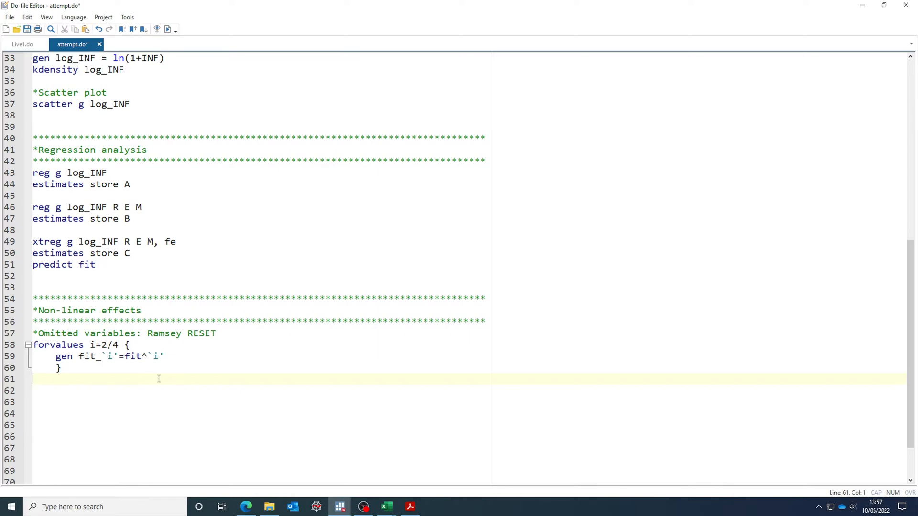
key("Return")
key("Tab")
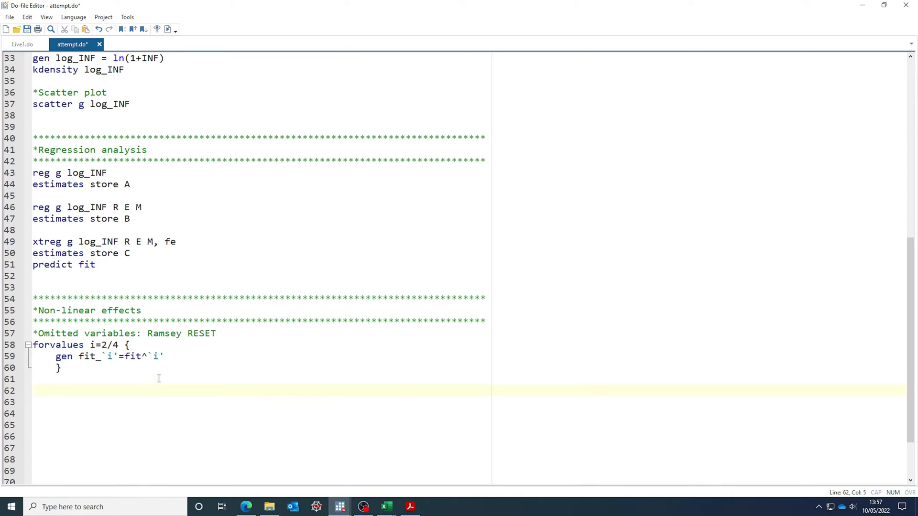
left_click_drag(211, 242, 42, 242)
left_click(10, 252)
left_click_drag(176, 242, 38, 244)
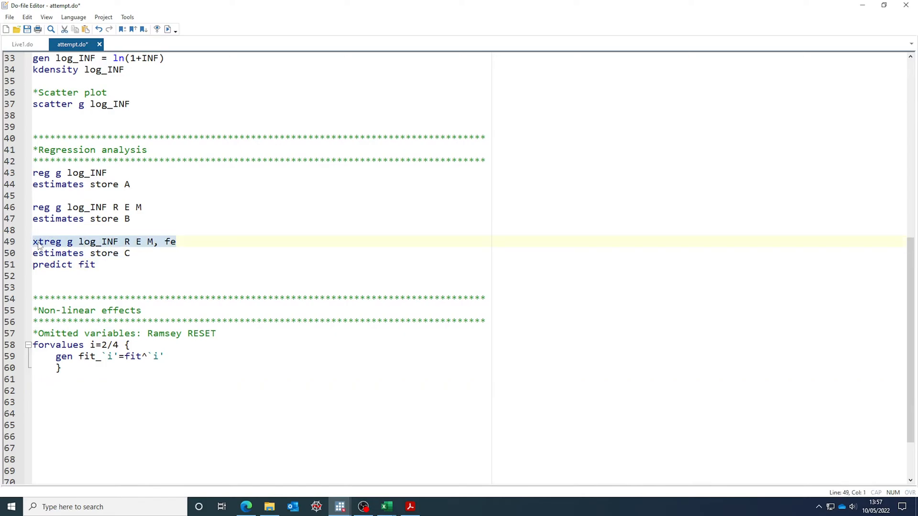
left_click(40, 380)
key("Return")
key("Tab")
key("ctrl+v")
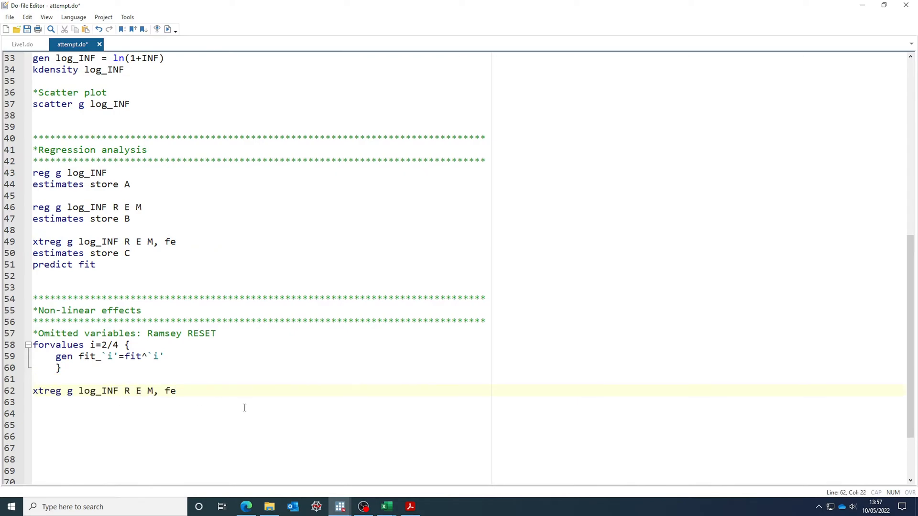
- Add fit_2 as a regressor after M in the copied xtreg command on line 62
type("fit")
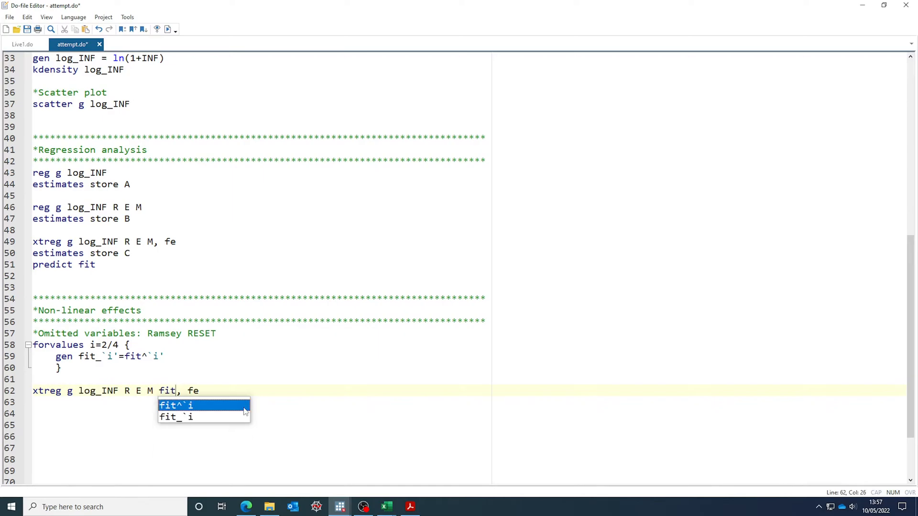
type("_2")
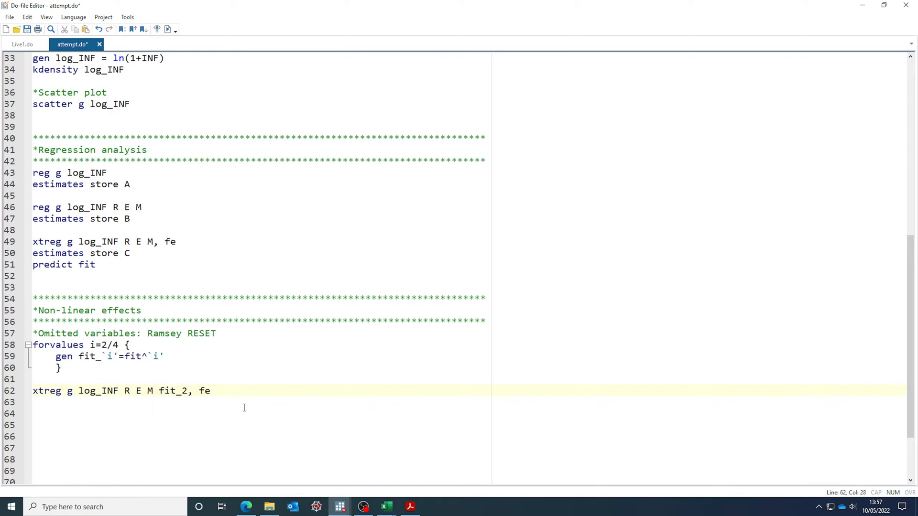
left_click(203, 381)
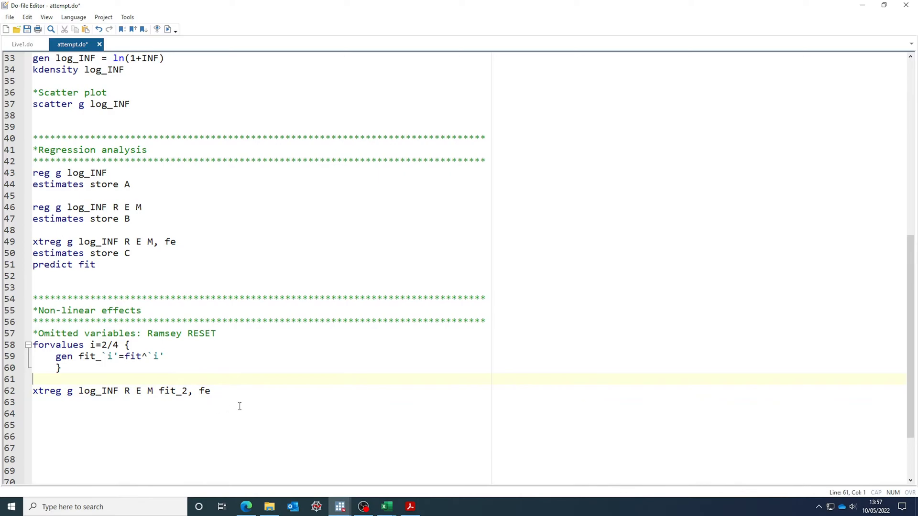
- Save the do-file and run the Non-linear effects block, checking the fit_2 row in the results window
left_click_drag(244, 390, 33, 298)
left_click(27, 29)
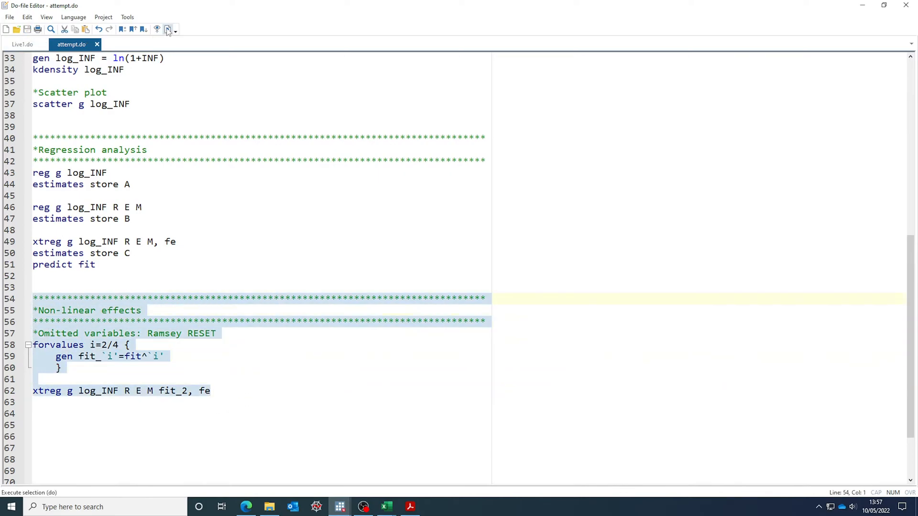
left_click(340, 507)
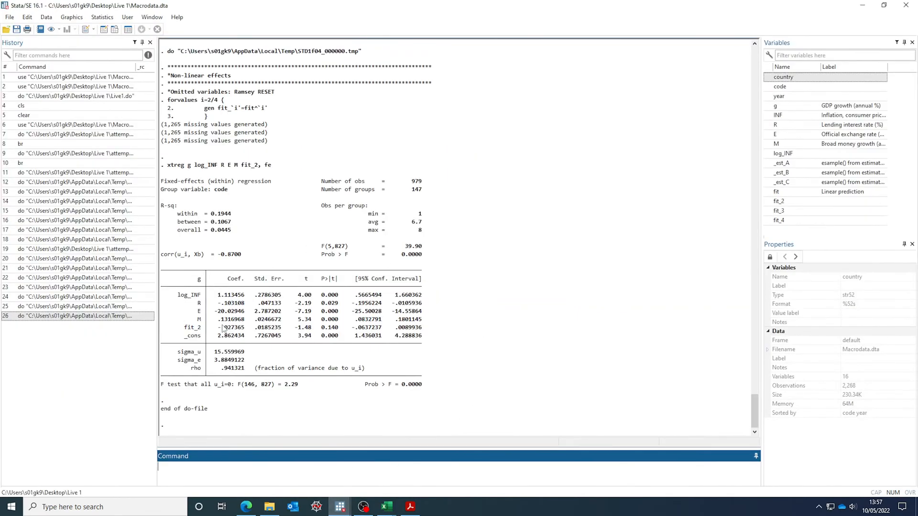
left_click_drag(182, 330, 403, 336)
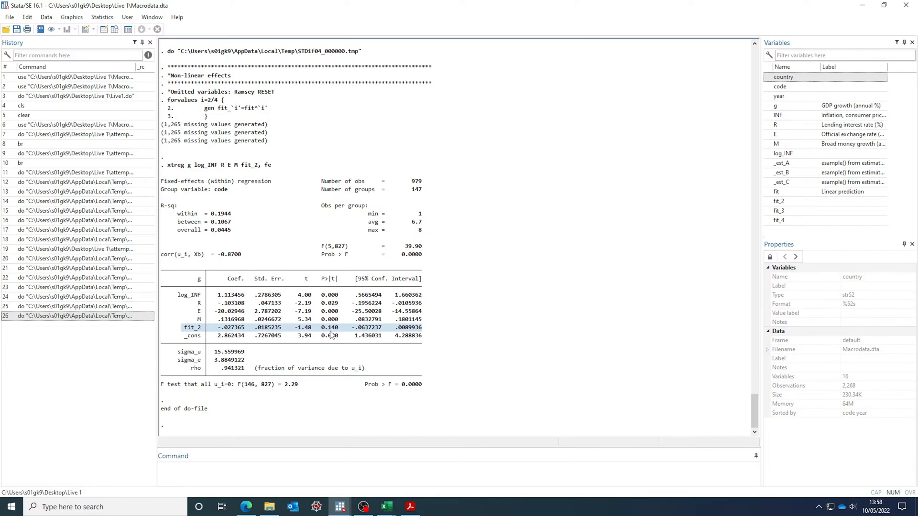
- Return to the do-file and copy the xtreg command with fit_2 to line 64, leaving a blank line between them
mouse_move(340, 507)
left_click(366, 477)
left_click(180, 398)
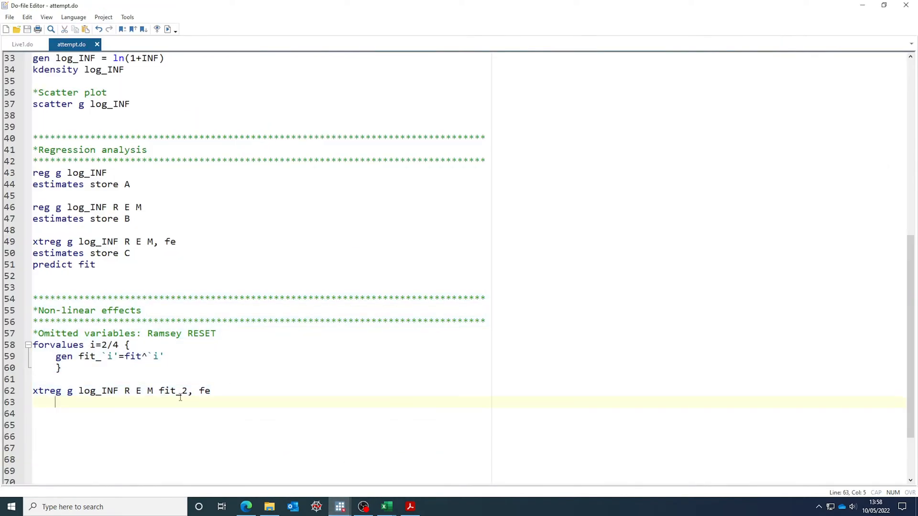
left_click(189, 392)
left_click(214, 391)
key("shift+Home")
key("ctrl+c")
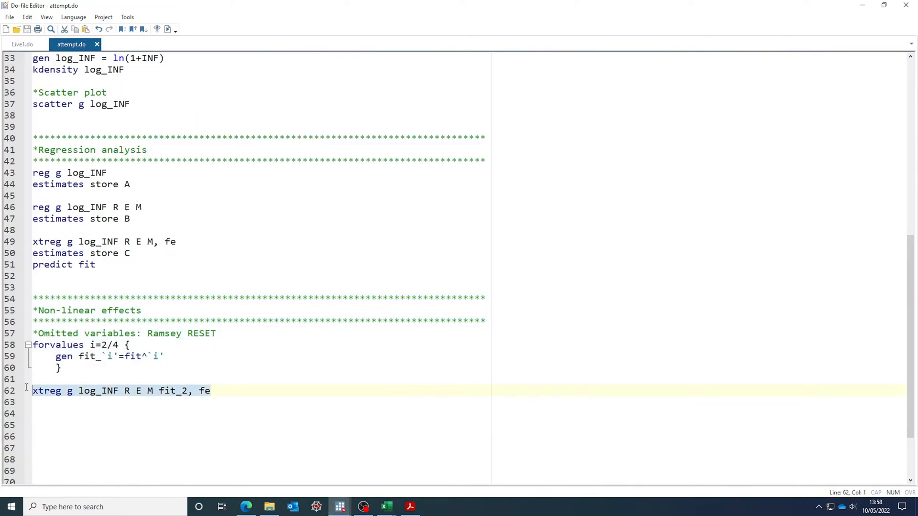
left_click(230, 395)
key("Return")
key("Return")
key("ctrl+v")
- Add fit_3 after fit_2 in the line 64 regression and write test fit_2 fit_3 below it
left_click(189, 414)
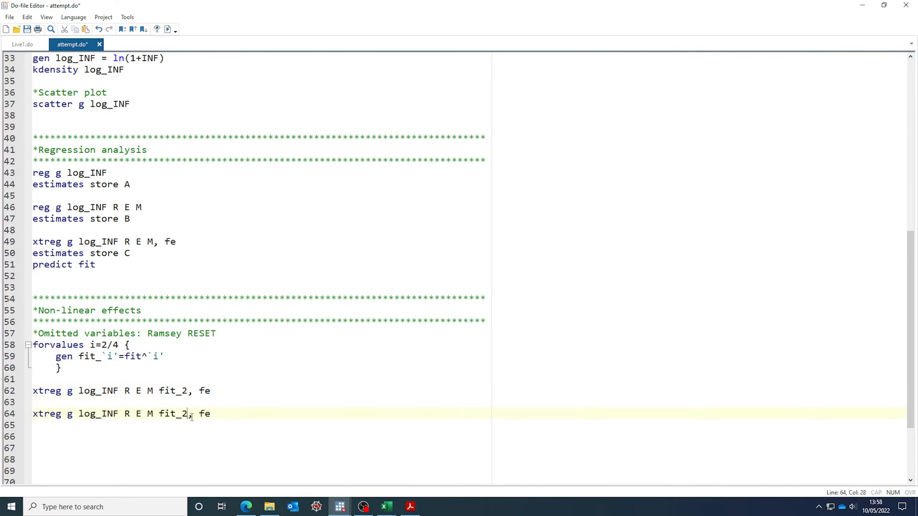
type("fit")
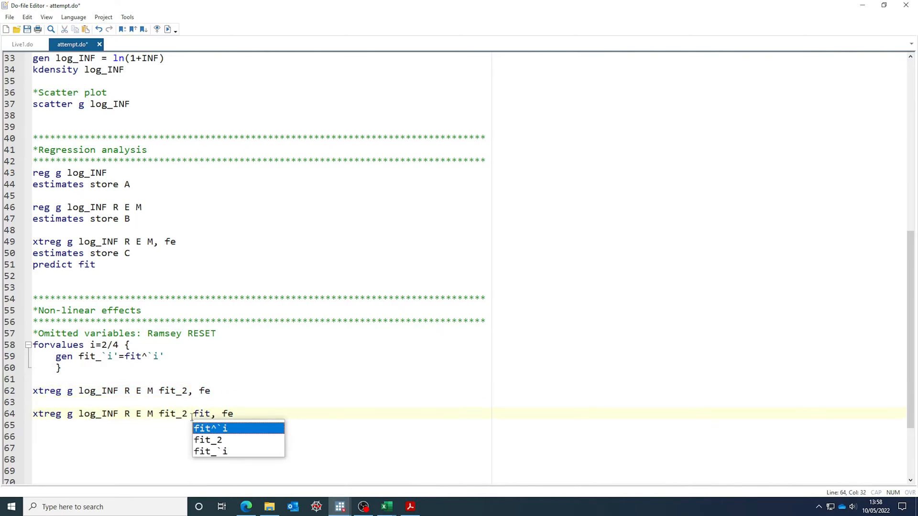
type("_3")
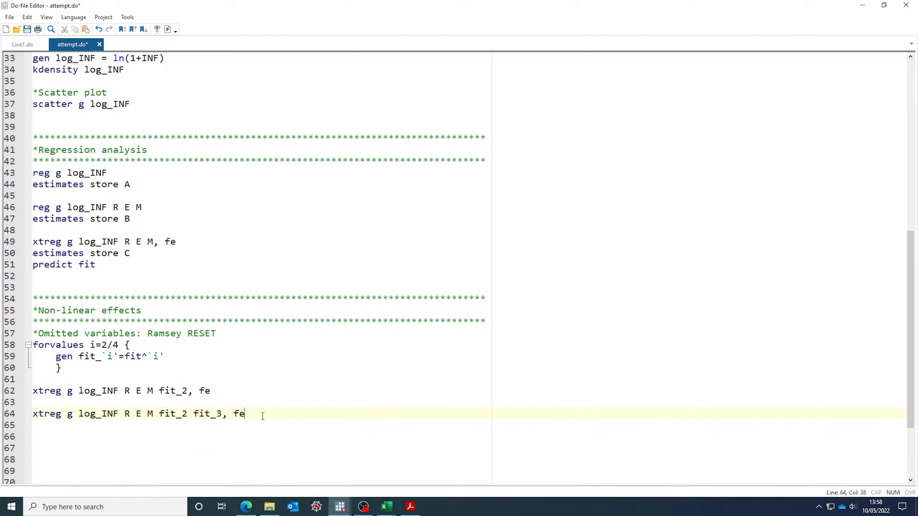
key("Return")
type("test fit_2 fit_3")
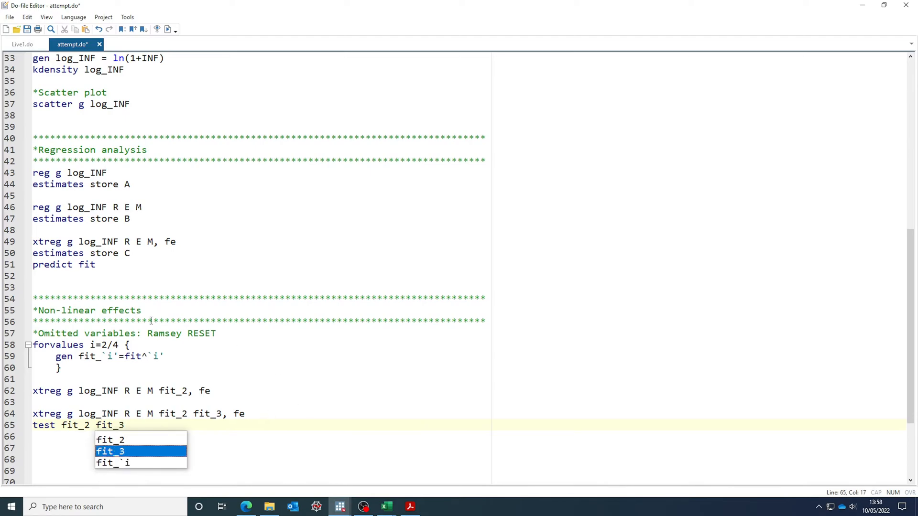
- Save the do-file and run the fit_2 fit_3 regression with its joint test, checking the test output in the results window
left_click_drag(124, 425, 31, 414)
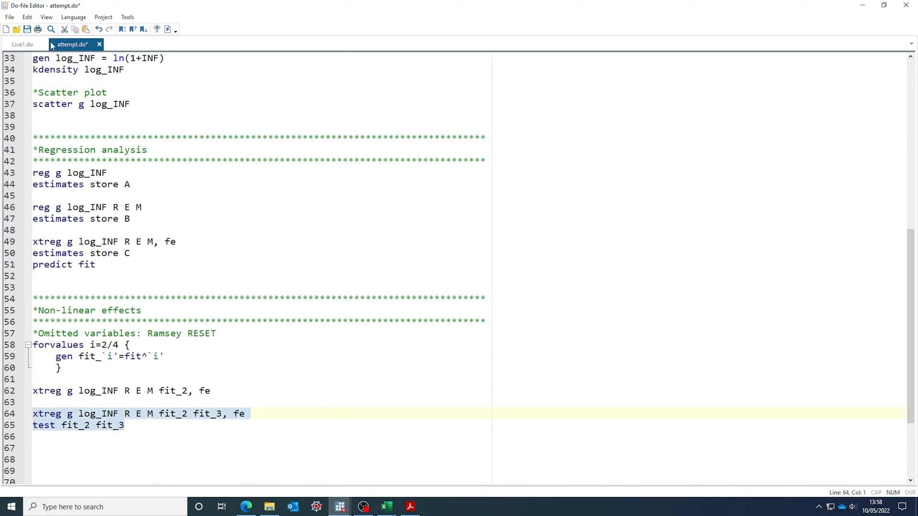
left_click(27, 29)
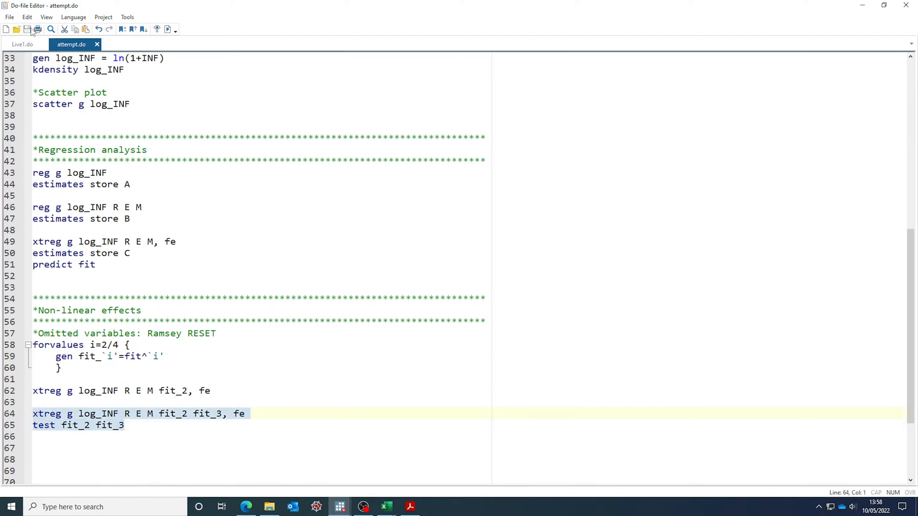
left_click(168, 30)
mouse_move(340, 507)
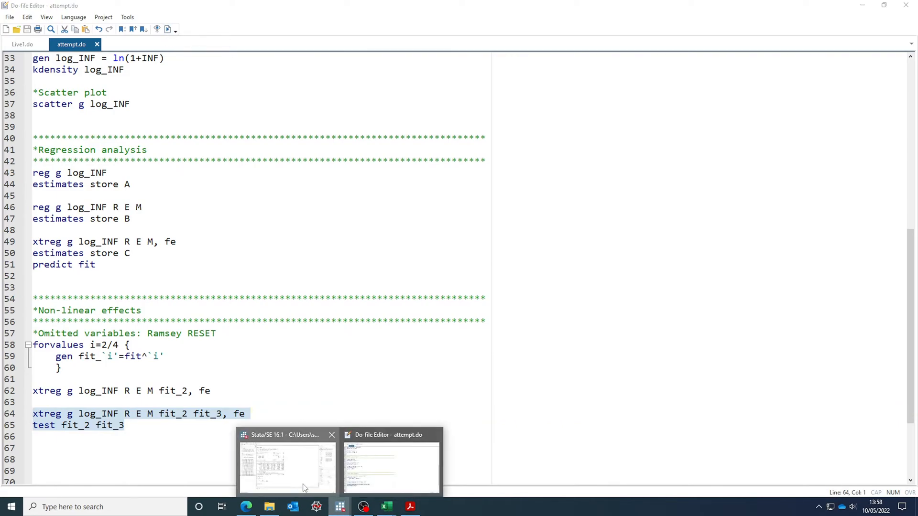
left_click(306, 475)
left_click_drag(280, 388, 165, 352)
left_click(276, 391)
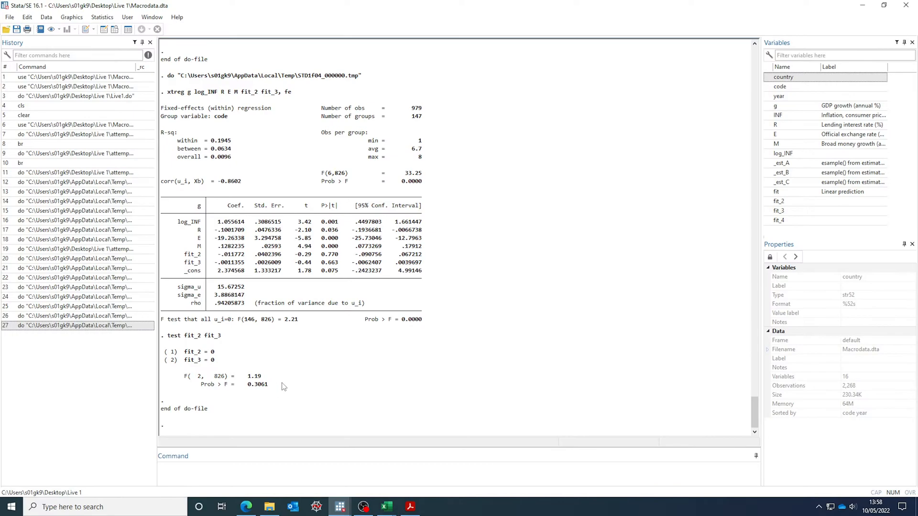
- Return to the do-file and add the comment *Only for inflation on line 67
mouse_move(338, 512)
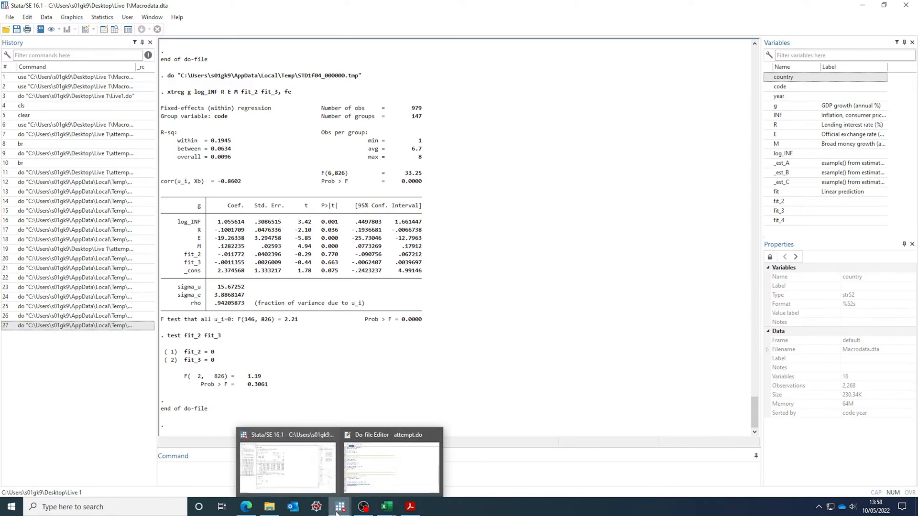
left_click(380, 481)
left_click(172, 343)
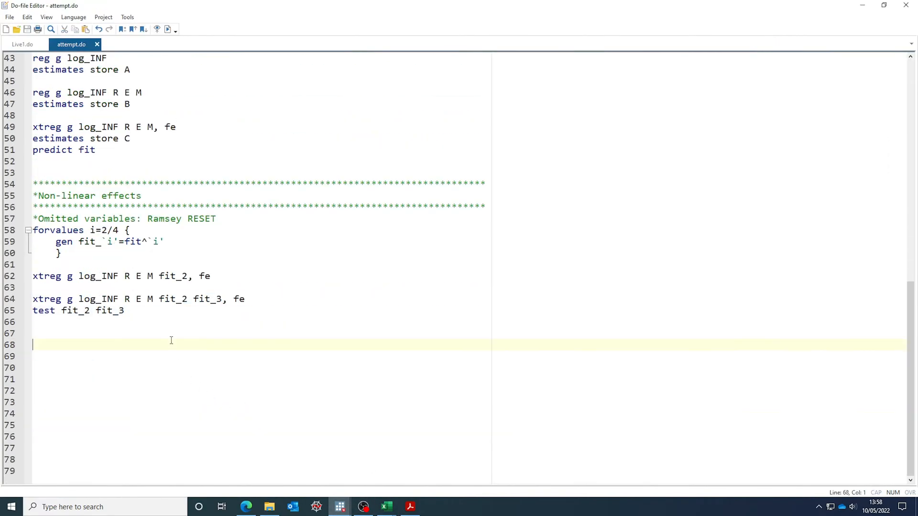
key("Up")
type("*Only for inflation")
key("Return")
- Write gen log_INF_2 = log_INF^2 on line 68, below the inflation comment
type("gen")
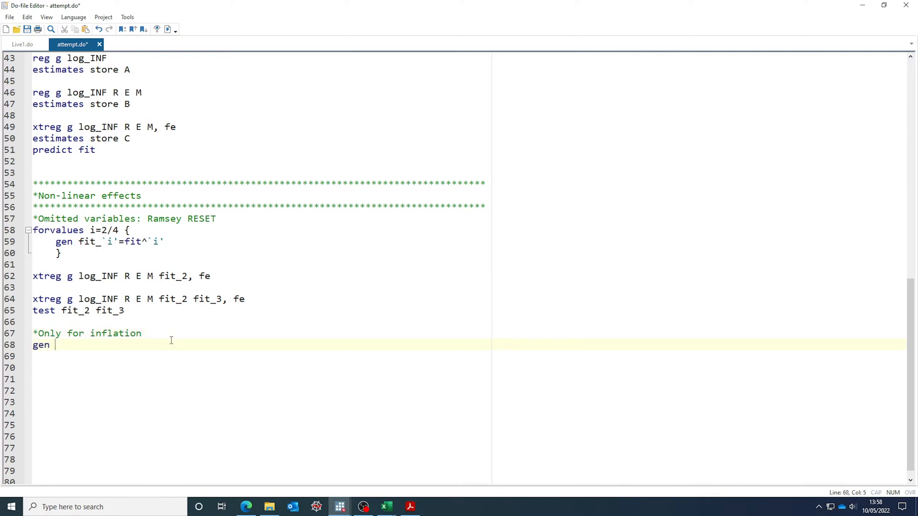
left_click_drag(78, 277, 118, 278)
key("ctrl+c")
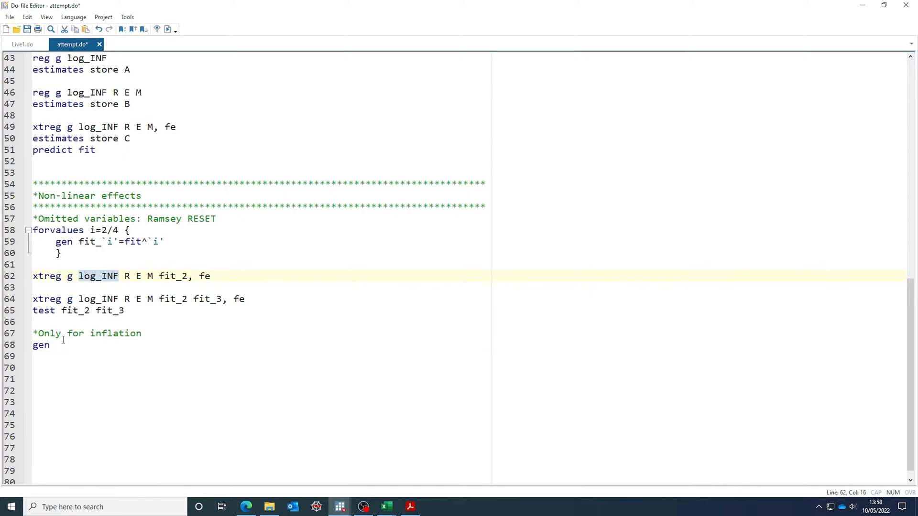
left_click(111, 345)
key("ctrl+v")
type("_2")
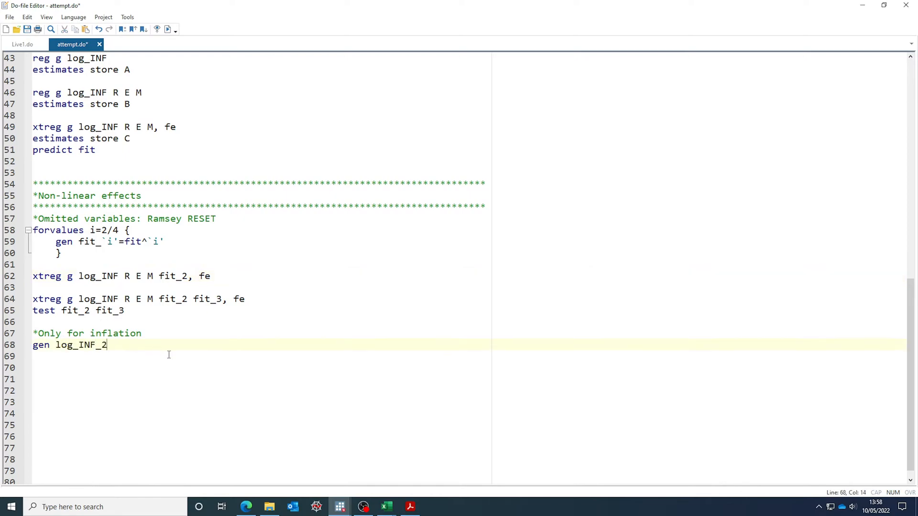
type(" =")
key("ctrl+v")
type("^2")
- Copy the line 62 xtreg command to line 70 and replace fit_2 with log_INF_2 in the copy
left_click_drag(224, 277, 29, 278)
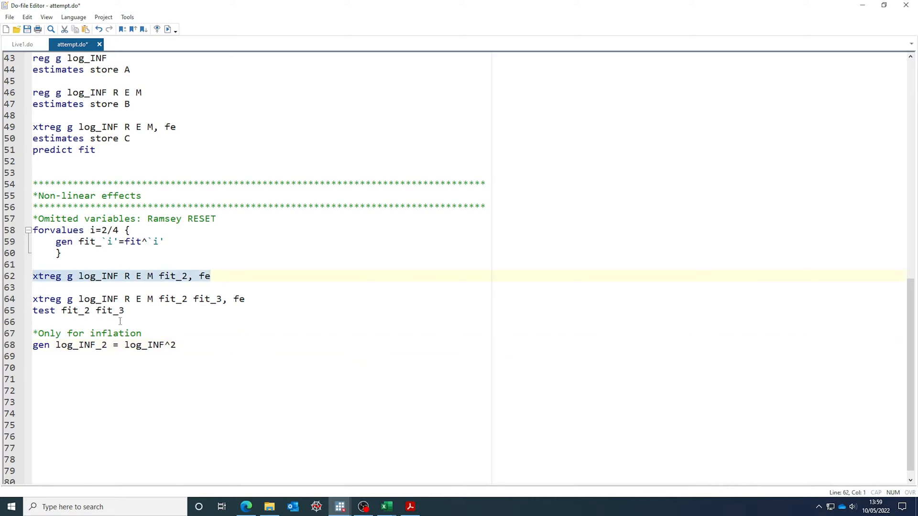
key("ctrl+c")
left_click(184, 348)
key("Down")
key("Down")
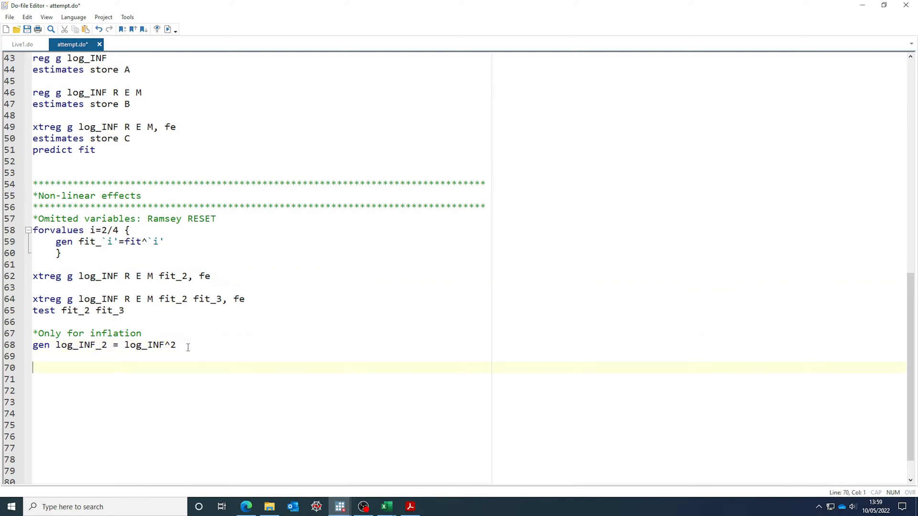
key("ctrl+v")
left_click_drag(55, 344, 107, 345)
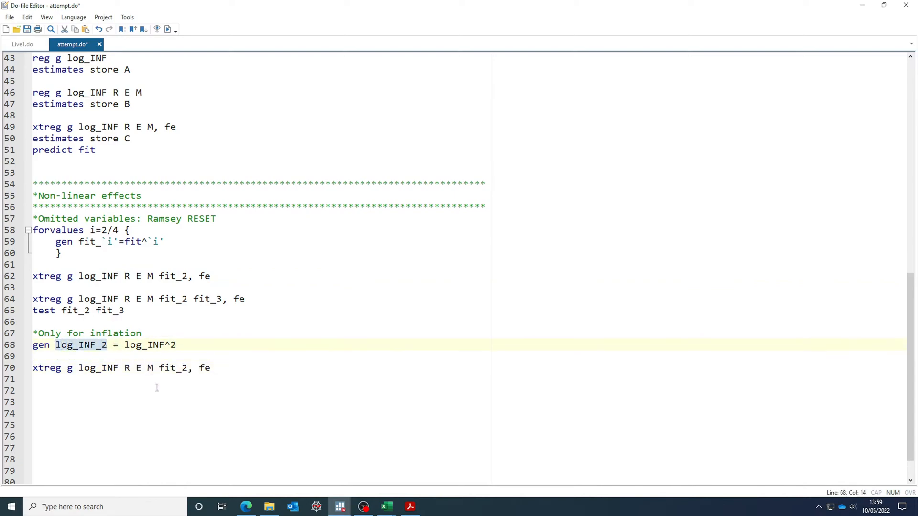
key("ctrl+c")
double_click(182, 368)
key("ctrl+v")
- Save the do-file, run lines 67 to 70, and check the log_INF_2 row in the regression output
left_click_drag(254, 369, 32, 333)
left_click(27, 29)
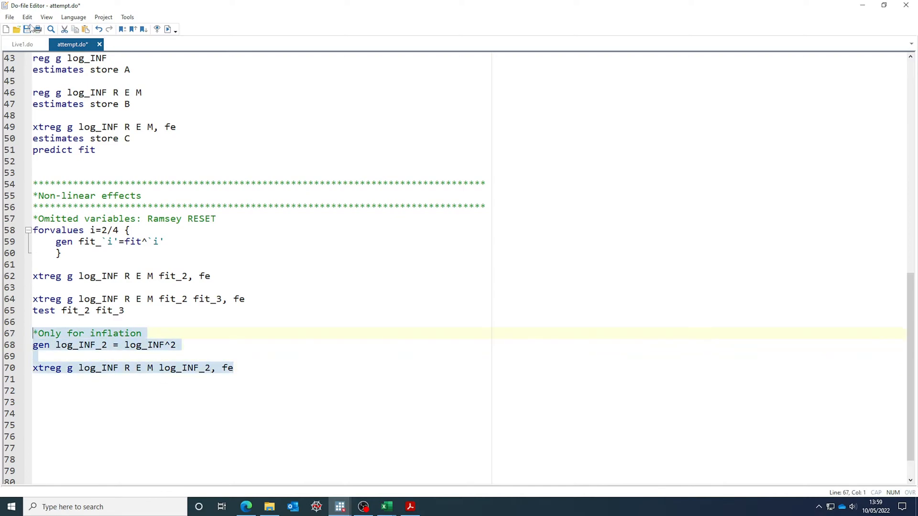
mouse_move(340, 505)
left_click(307, 480)
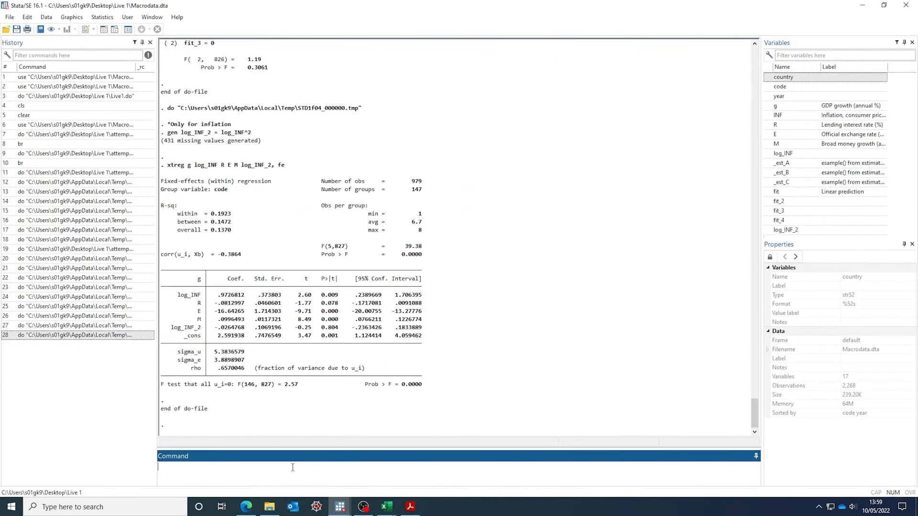
left_click_drag(172, 328, 419, 328)
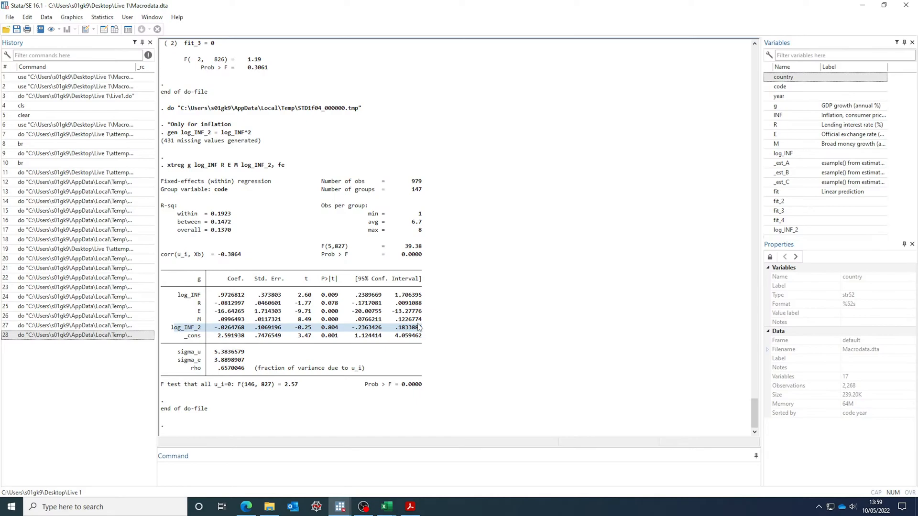
- Summarize the year variable with the command sum year to see the period covered
left_click(216, 473)
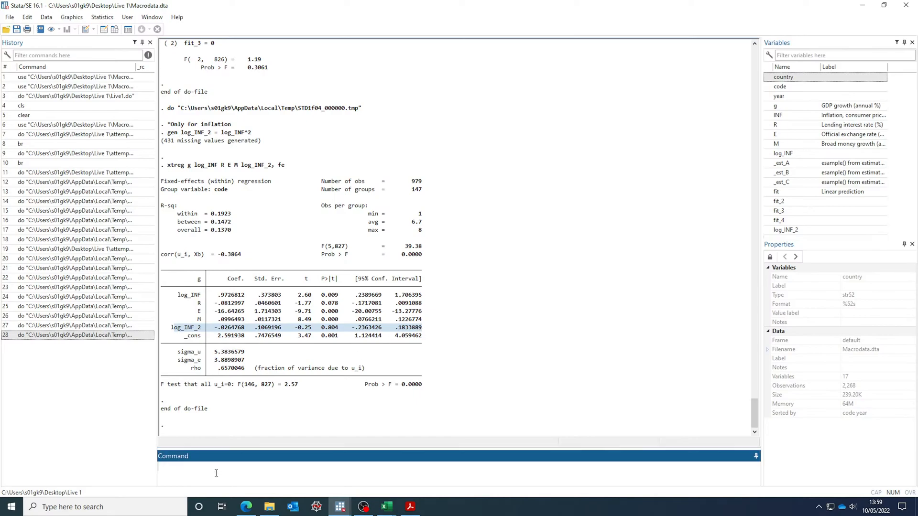
type("sum year")
key("Return")
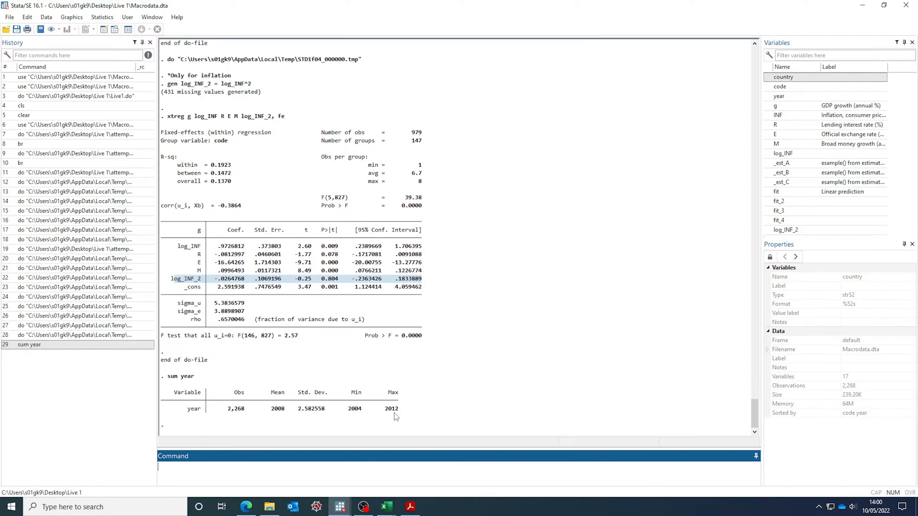
- Return to the do-file and add estimates table A B C, star stats(aic bic N) b(%9.3f) on line 53
left_click(340, 506)
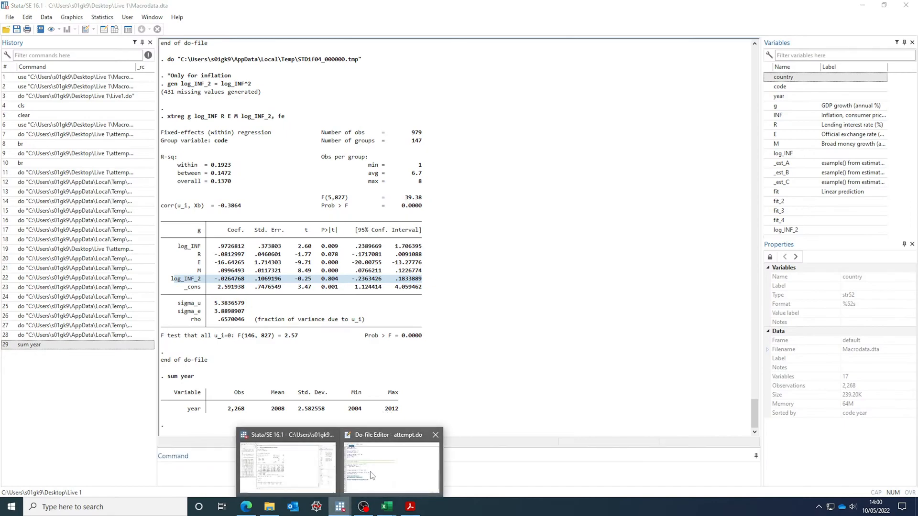
left_click(371, 478)
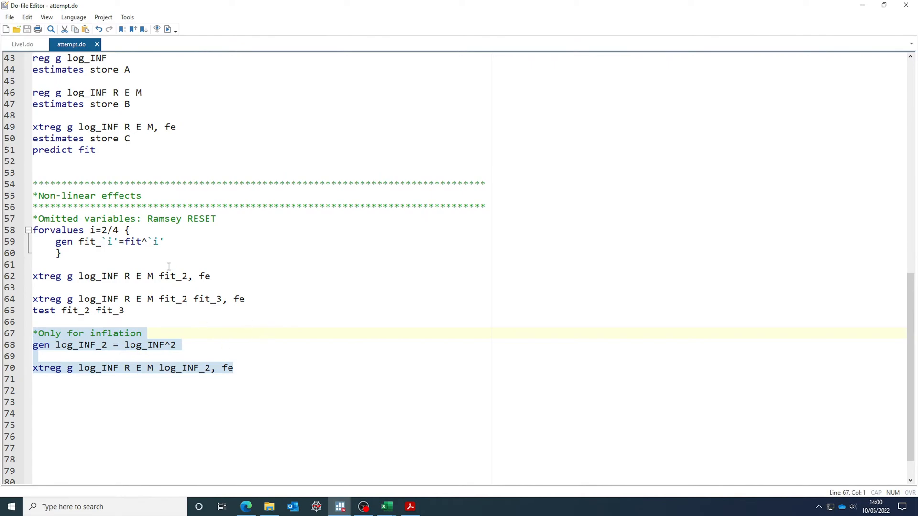
scroll(201, 268, "up", 4)
left_click(146, 294)
key("Return")
type("estimates ")
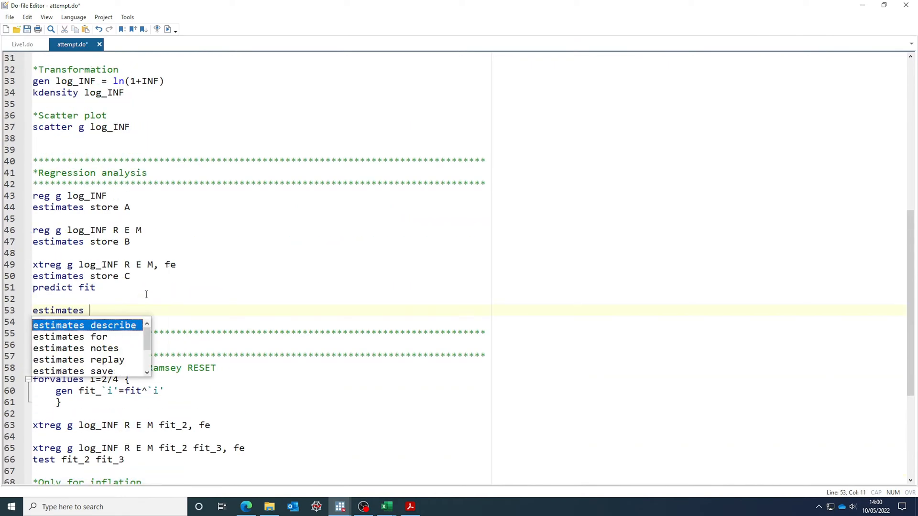
type("table A ")
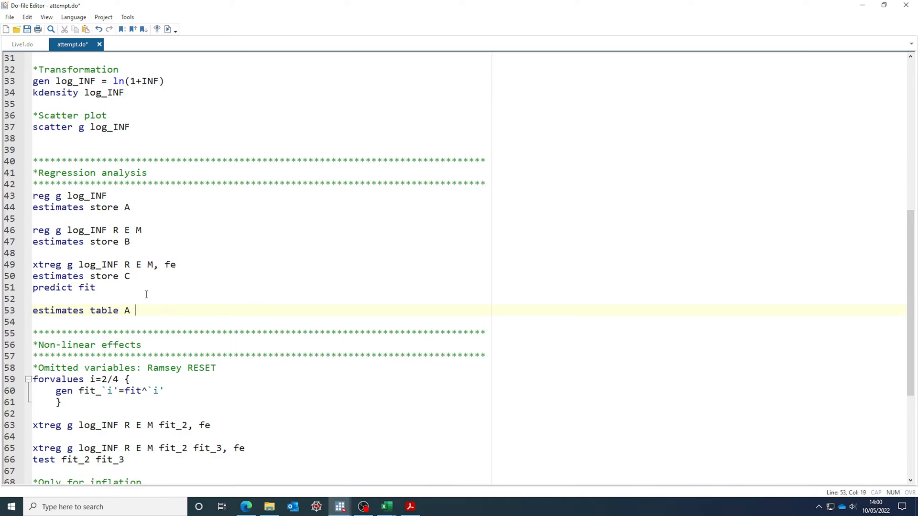
type("B C")
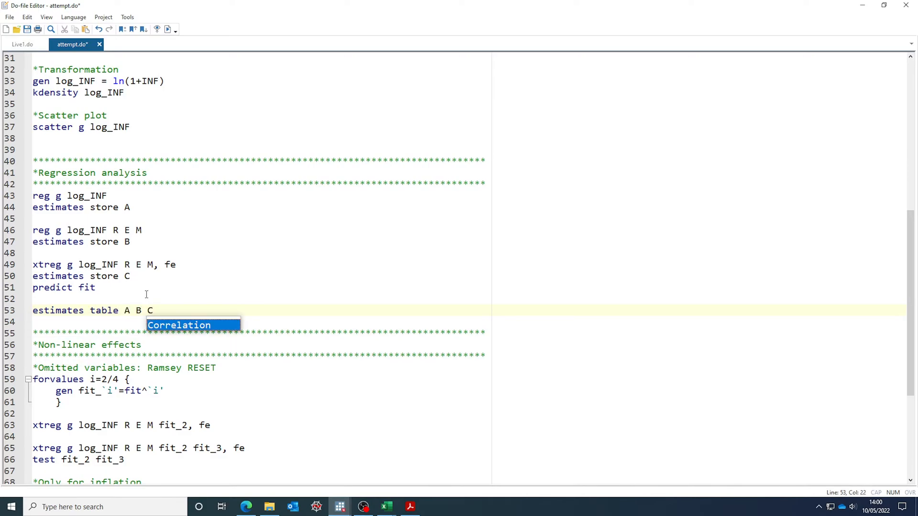
type(",")
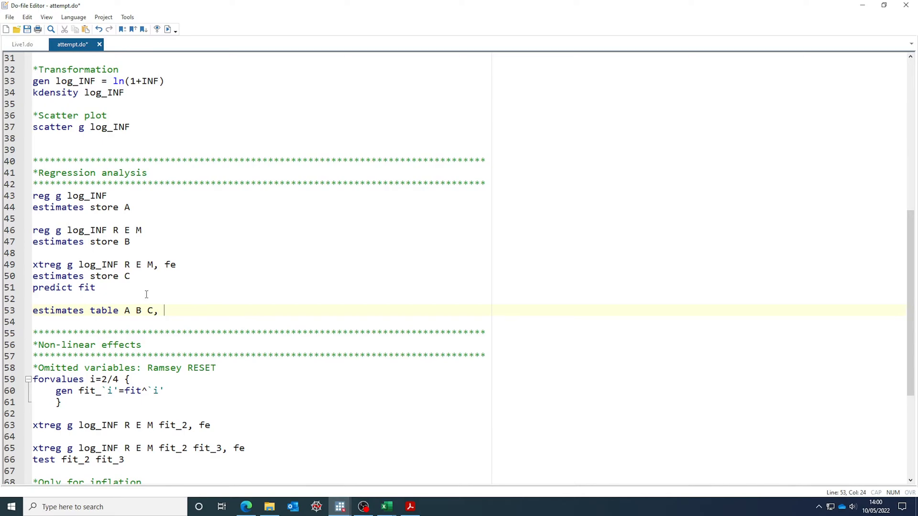
type(" star stats(aic bic N")
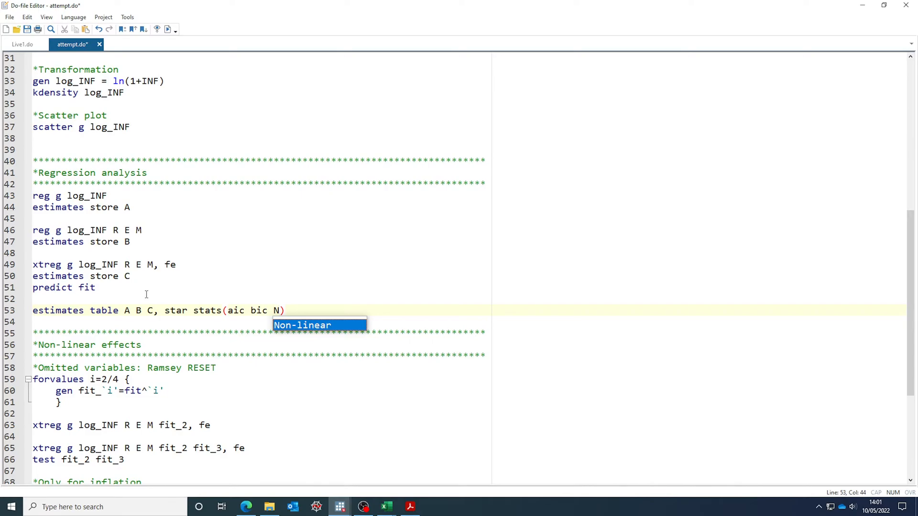
type(")")
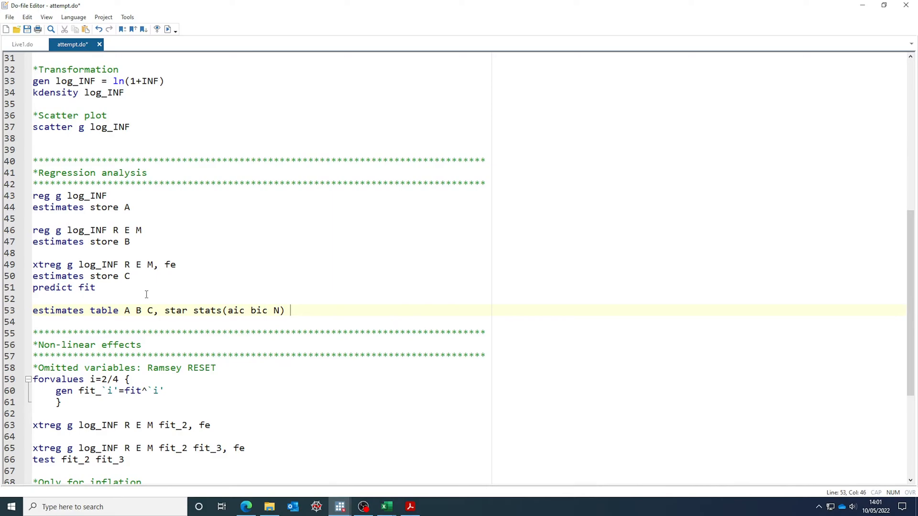
type("b(")
type("%9.3f")
- Save the do-file, run it in full, and close the resulting graph window
left_click_drag(351, 310, 33, 161)
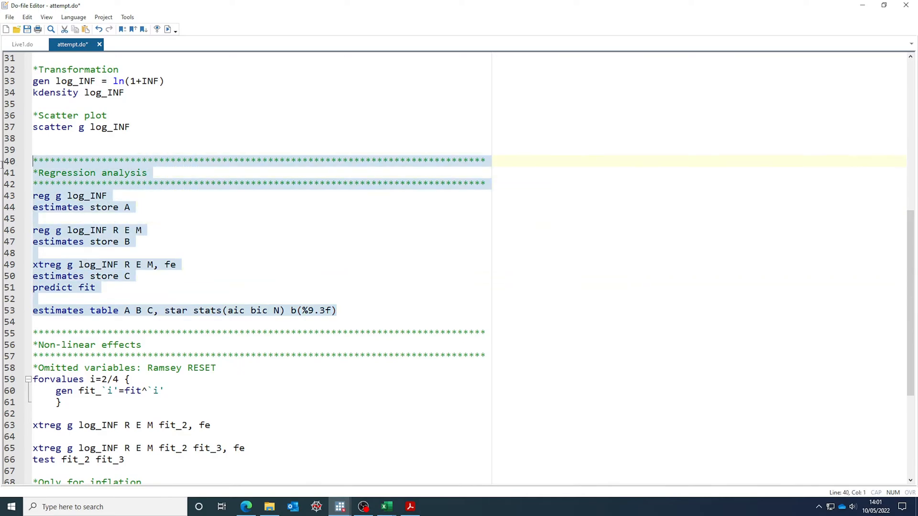
left_click(238, 247)
left_click(27, 29)
left_click(168, 30)
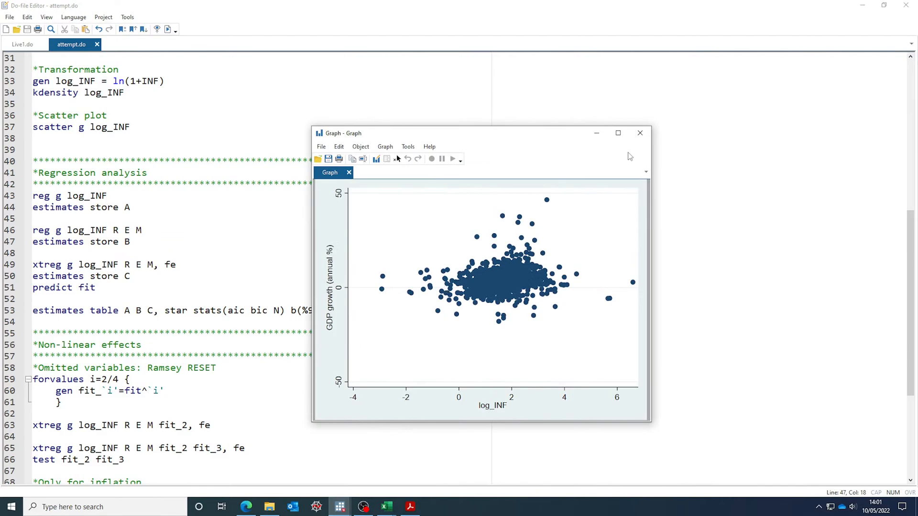
left_click(640, 134)
- Find the estimates table for models A, B and C in the Stata results and copy it as an HTML table
mouse_move(340, 507)
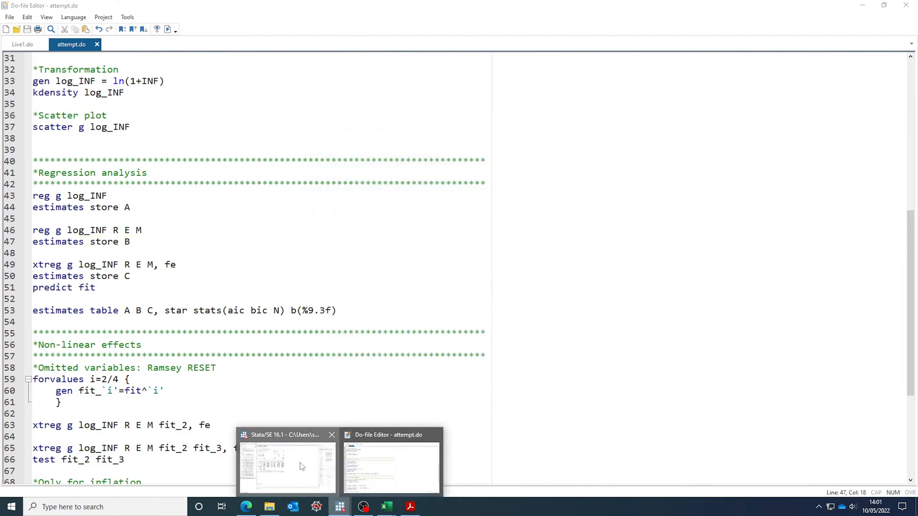
left_click(301, 466)
scroll(319, 272, "up", 20)
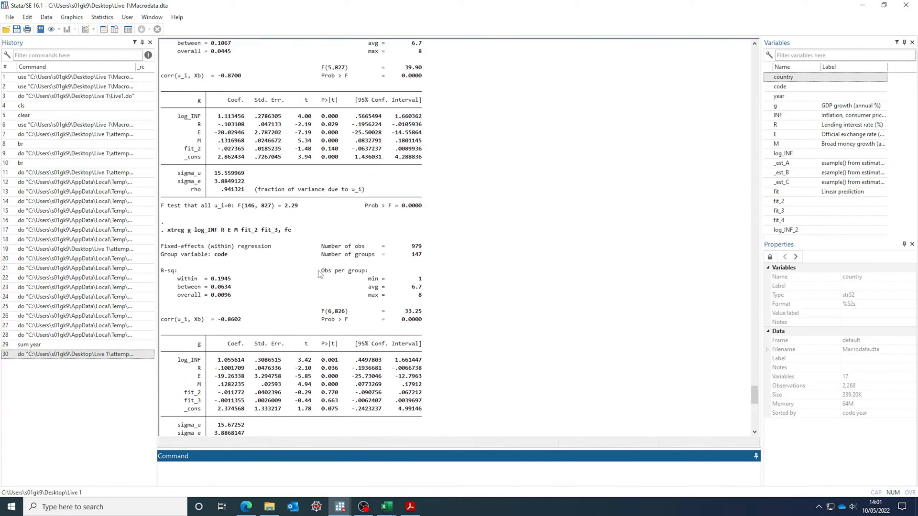
scroll(319, 273, "up", 3)
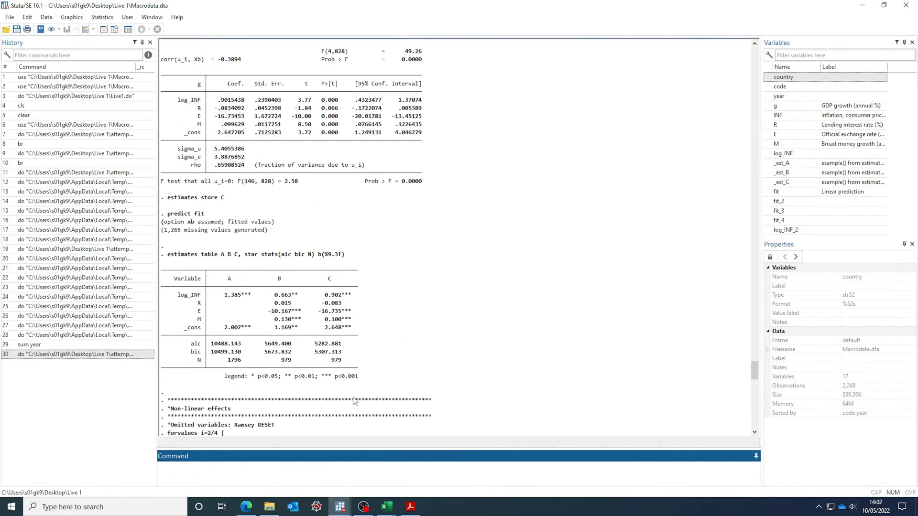
left_click_drag(163, 269, 364, 367)
right_click(317, 311)
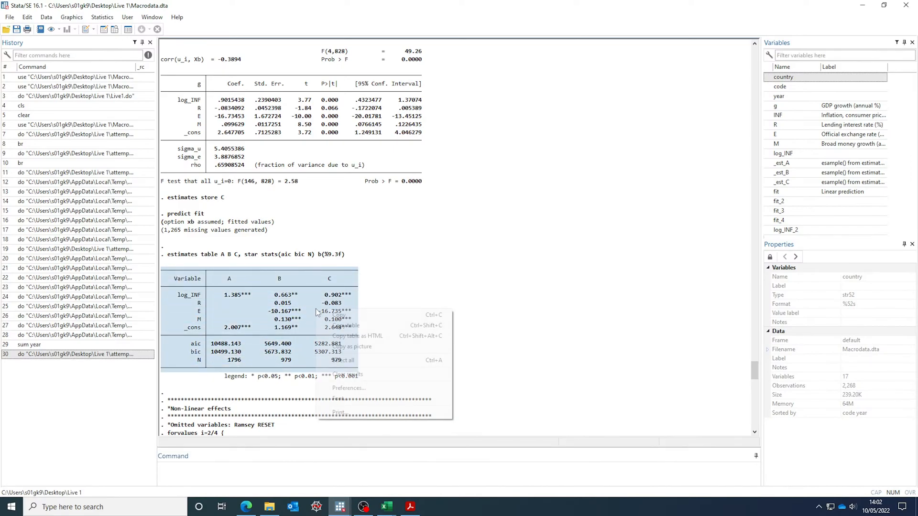
left_click(373, 336)
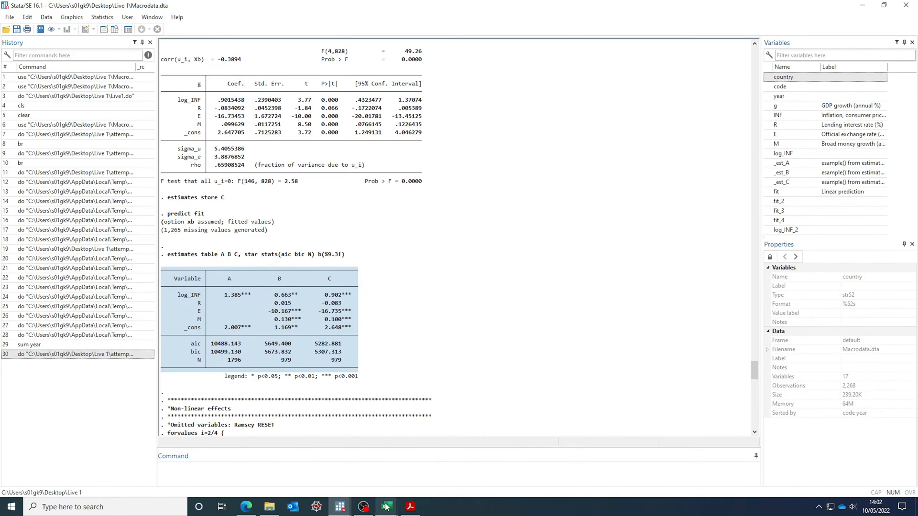
- Switch to the Excel workbook, add a new sheet, and paste the estimates table at B6 with destination formatting
mouse_move(387, 506)
left_click(430, 479)
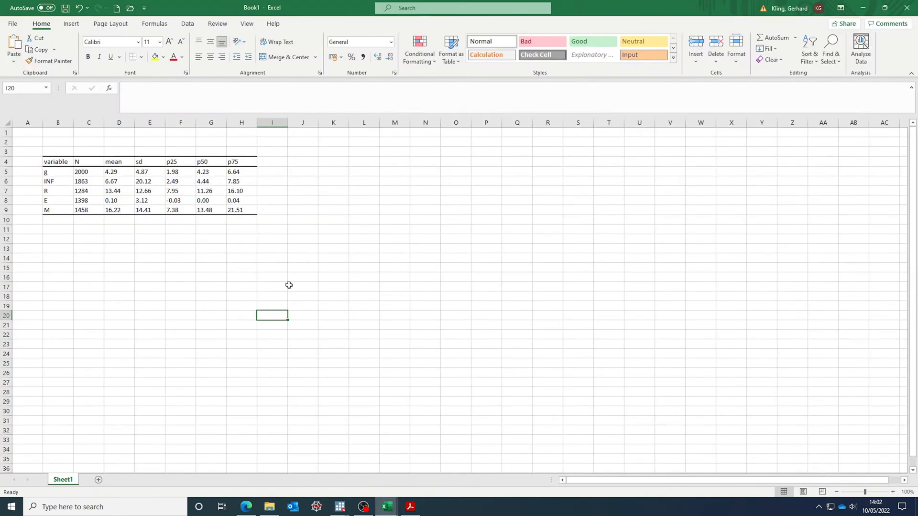
left_click(99, 480)
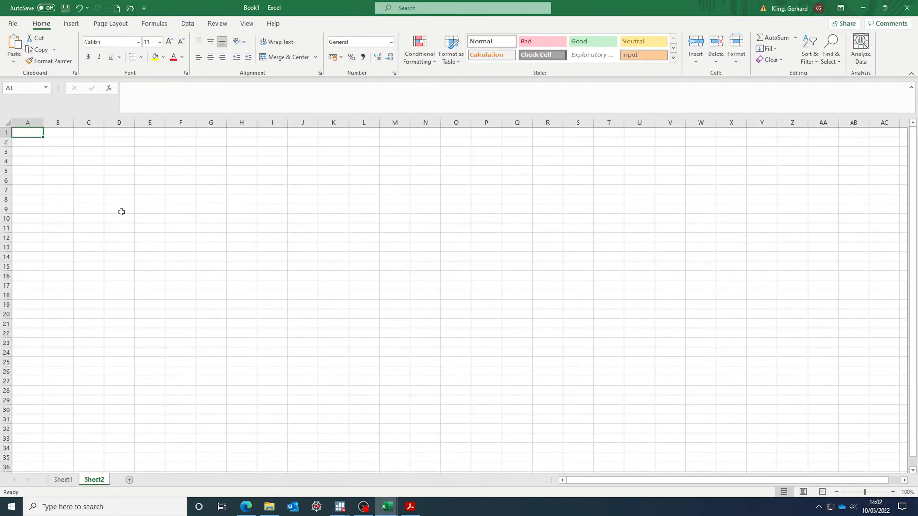
left_click(54, 180)
right_click(54, 179)
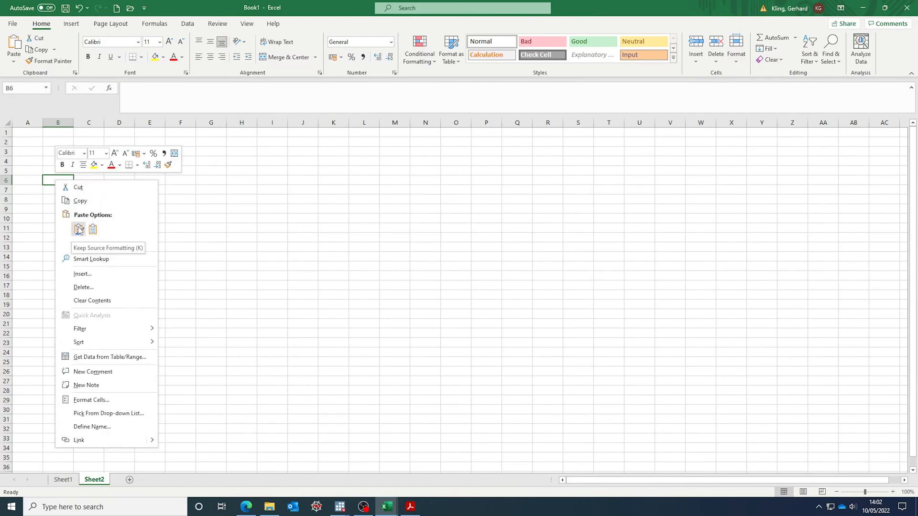
left_click(79, 229)
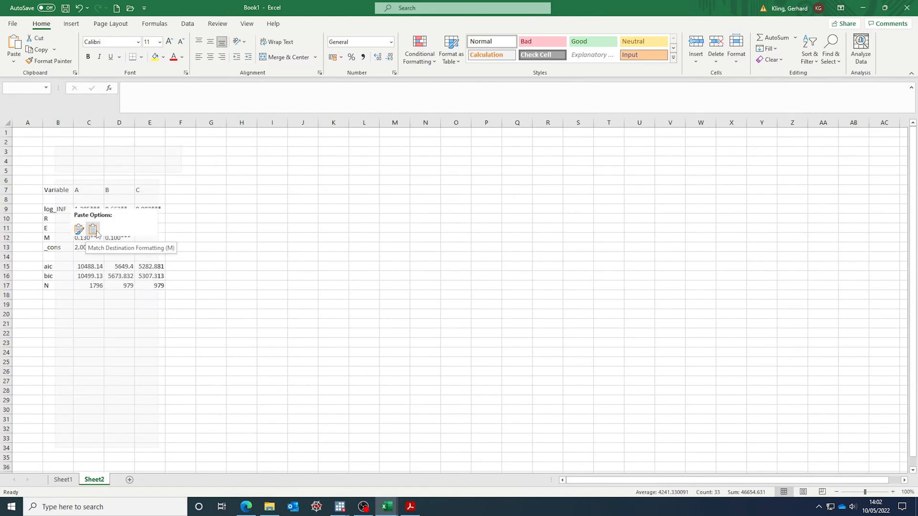
left_click(93, 229)
left_click(252, 236)
- Left-align the model columns of the pasted table, cells C7:E17
left_click_drag(89, 192, 162, 285)
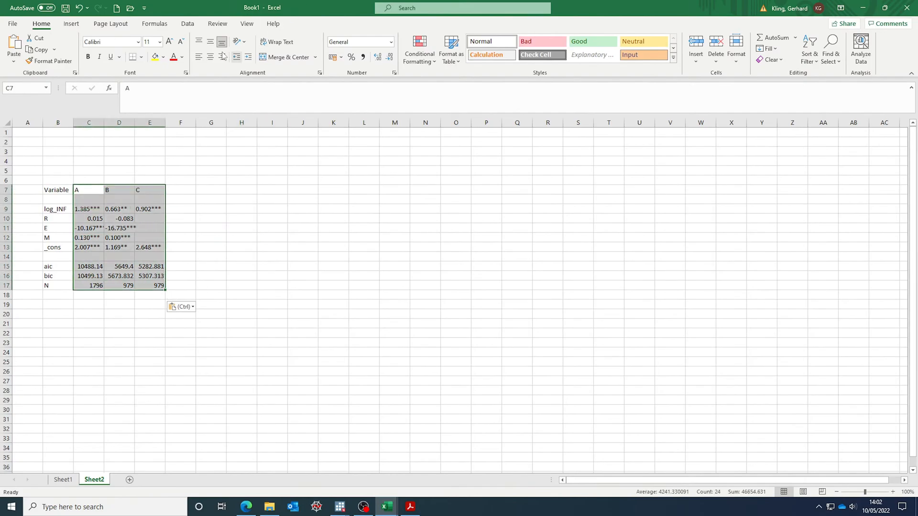
left_click(198, 57)
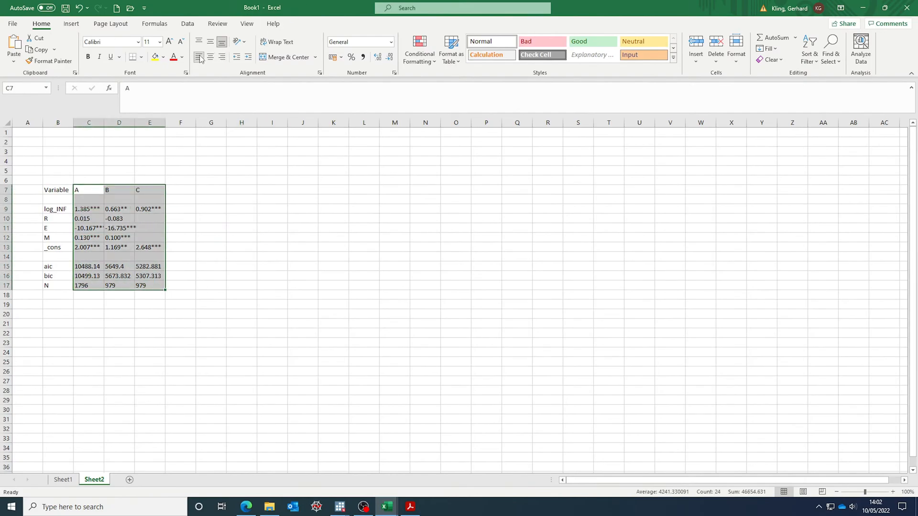
left_click(59, 206)
- Delete the empty rows below the table header and between _cons and aic
left_click(6, 199)
right_click(7, 200)
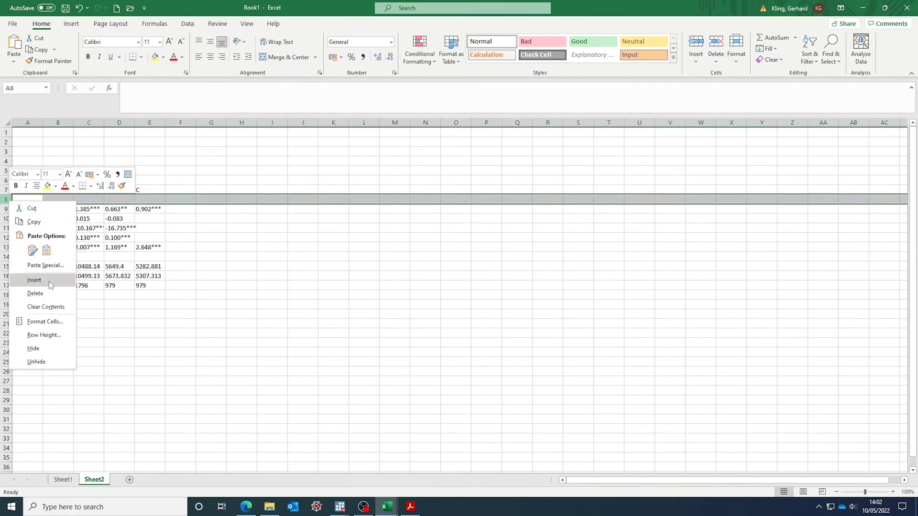
left_click(35, 293)
left_click(5, 247)
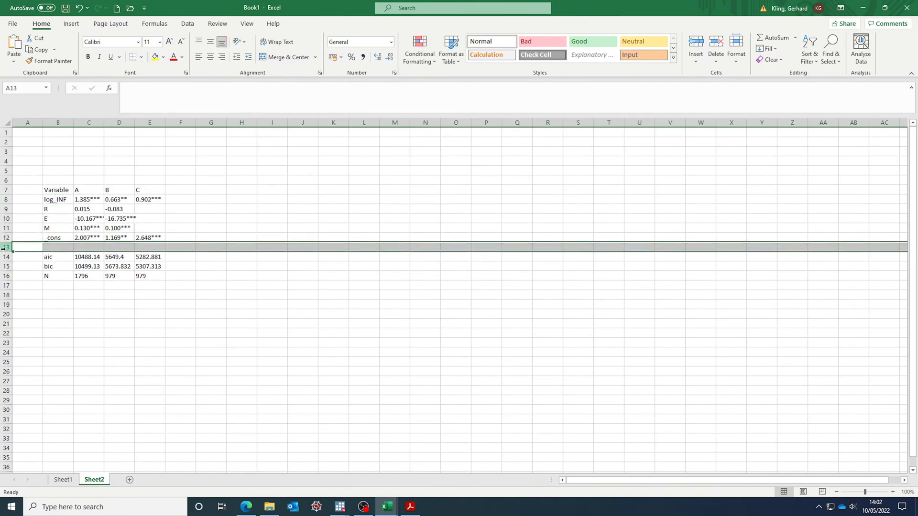
right_click(5, 247)
left_click(35, 341)
left_click(180, 304)
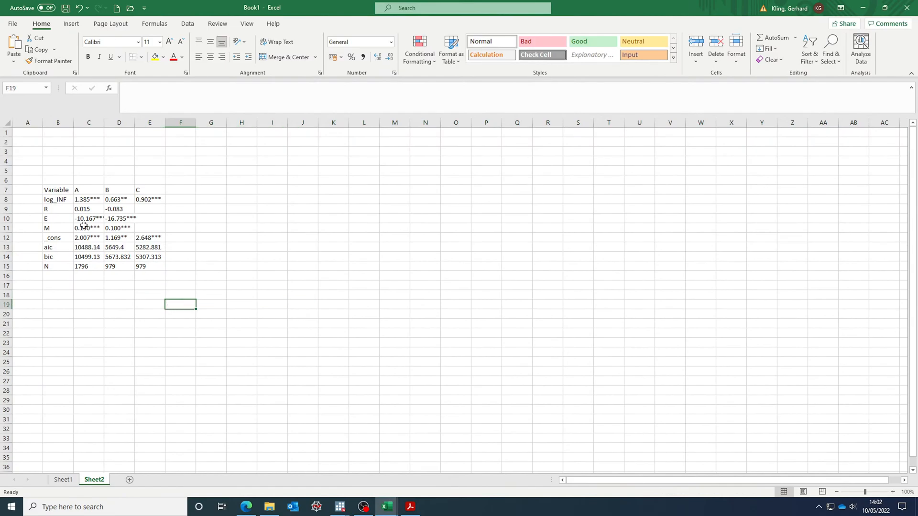
- Add medium solid top and bottom borders to the table's header row, cells B7:E7
left_click_drag(53, 190, 157, 191)
right_click(152, 194)
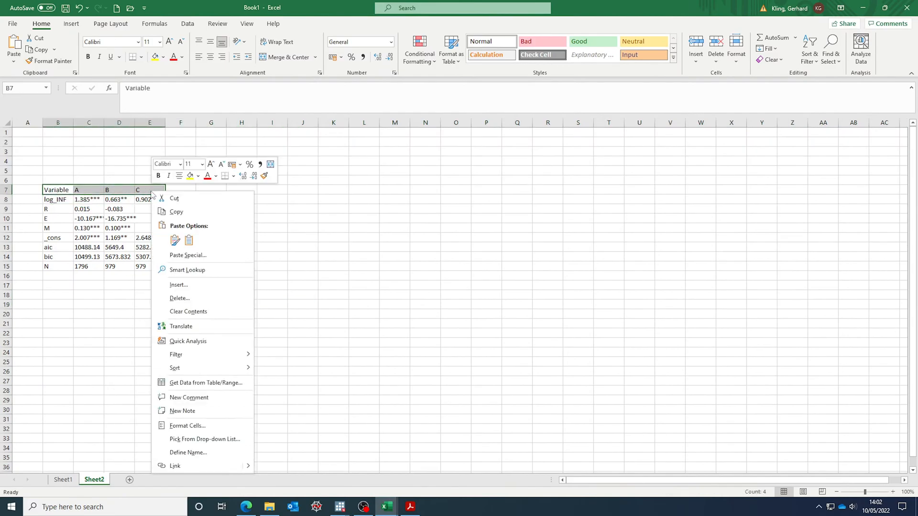
left_click(202, 425)
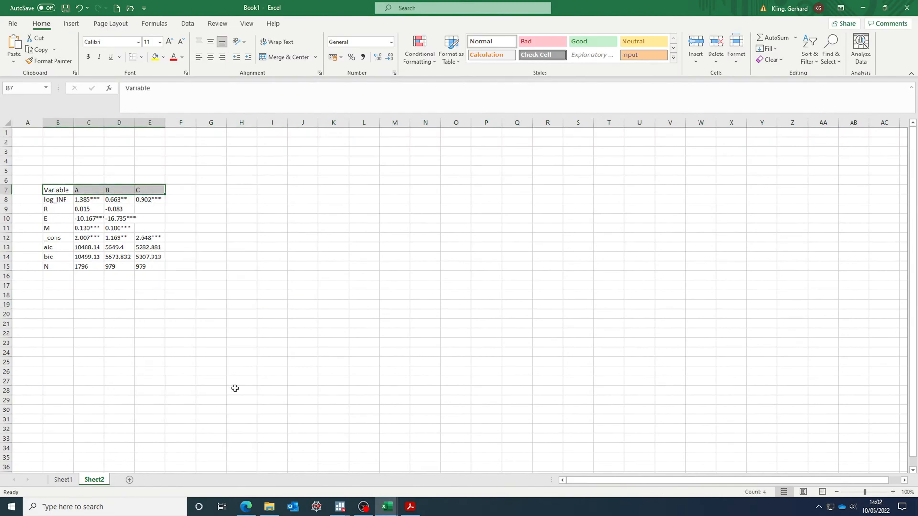
left_click(178, 286)
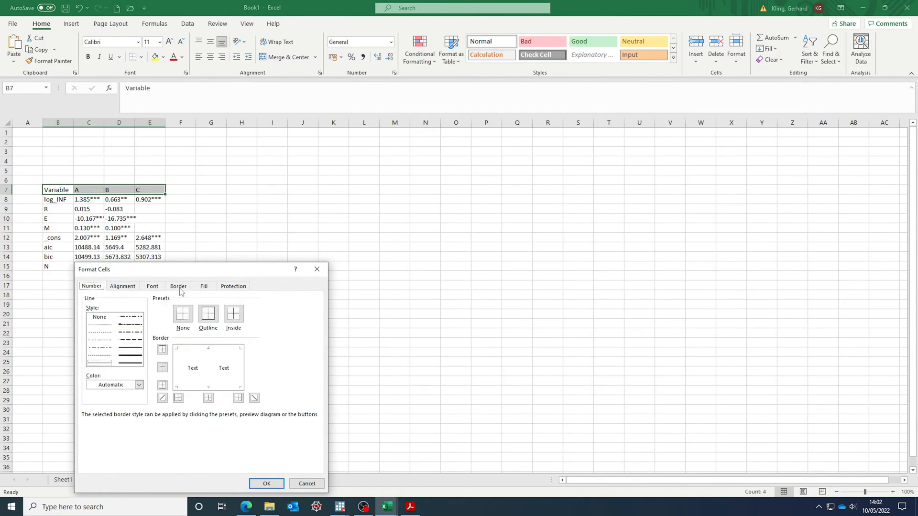
left_click(130, 348)
left_click(197, 349)
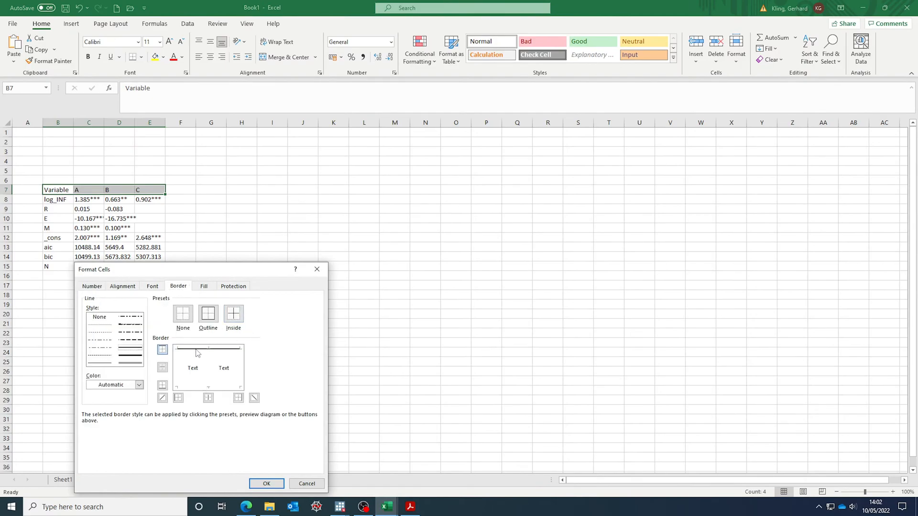
left_click(201, 388)
left_click(266, 483)
left_click(180, 315)
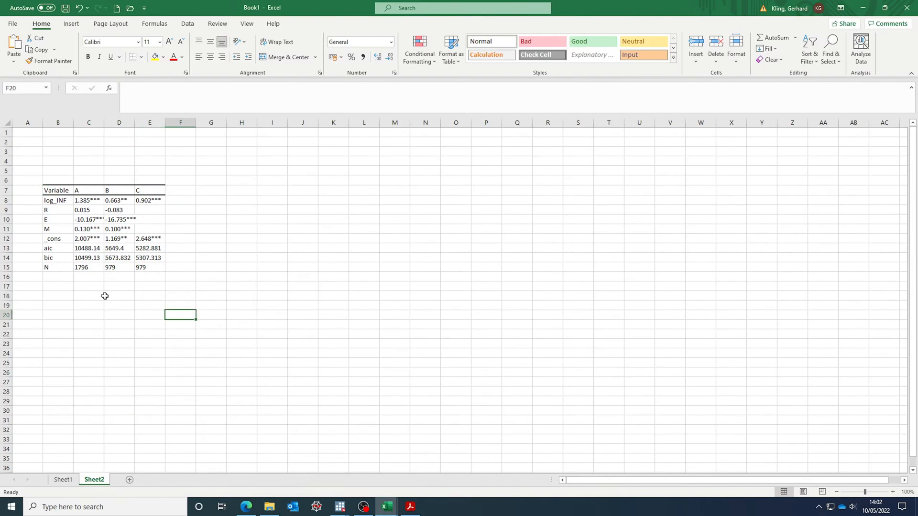
- Add medium solid top and bottom borders to the aic, bic and N rows, cells B13:E15
left_click_drag(54, 249, 150, 269)
right_click(150, 270)
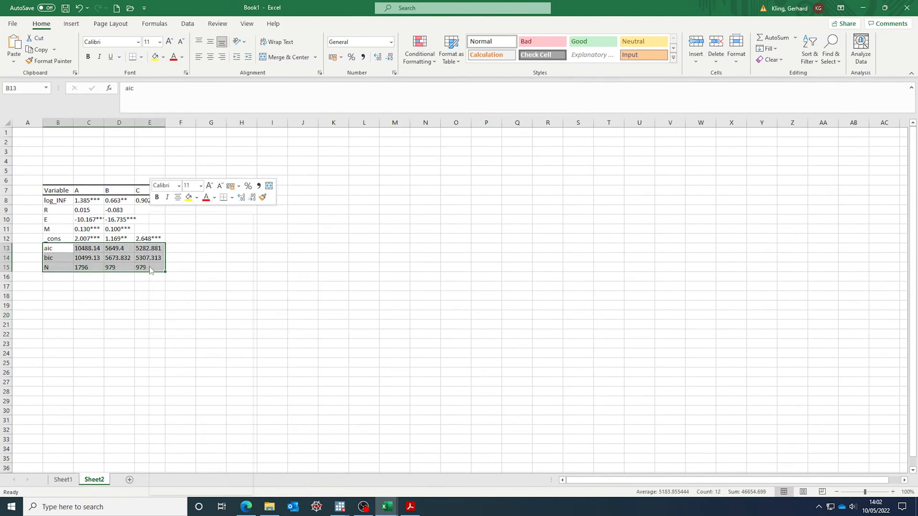
left_click(194, 433)
left_click(121, 347)
left_click(197, 349)
left_click(204, 386)
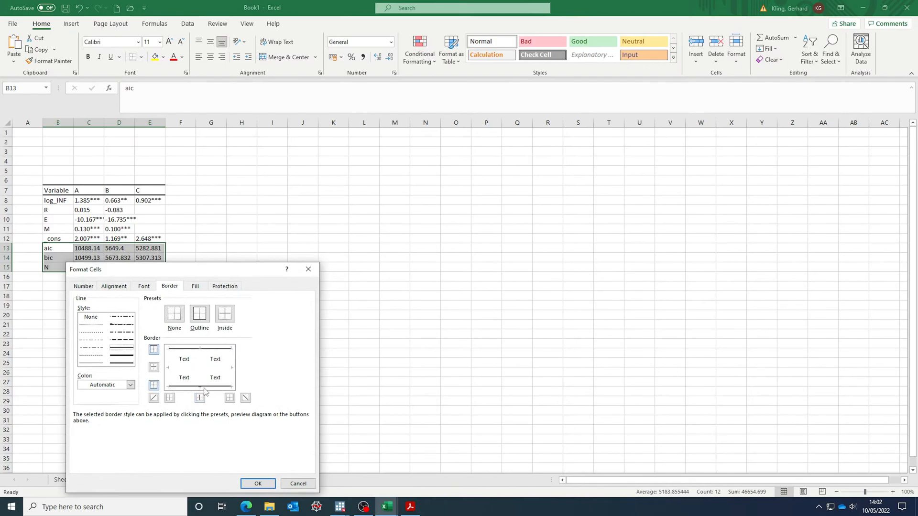
left_click(258, 484)
left_click(219, 325)
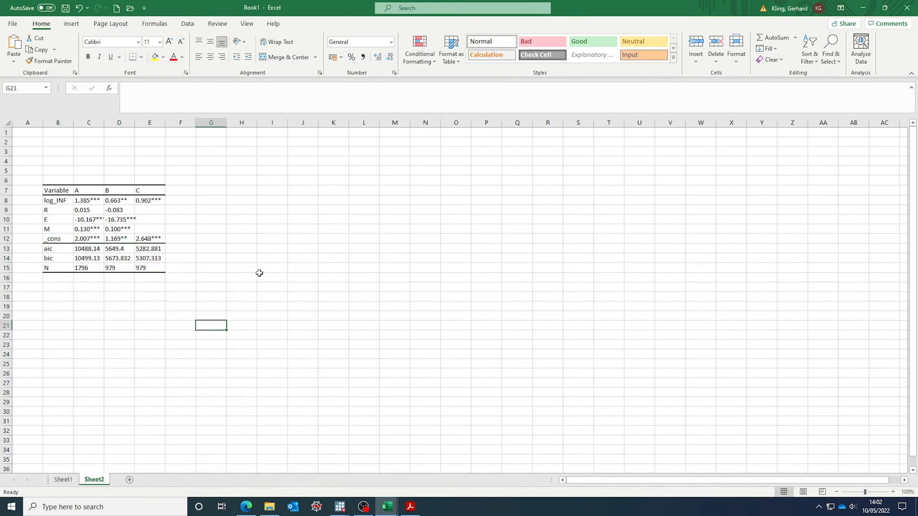
left_click(87, 204)
left_click(207, 212)
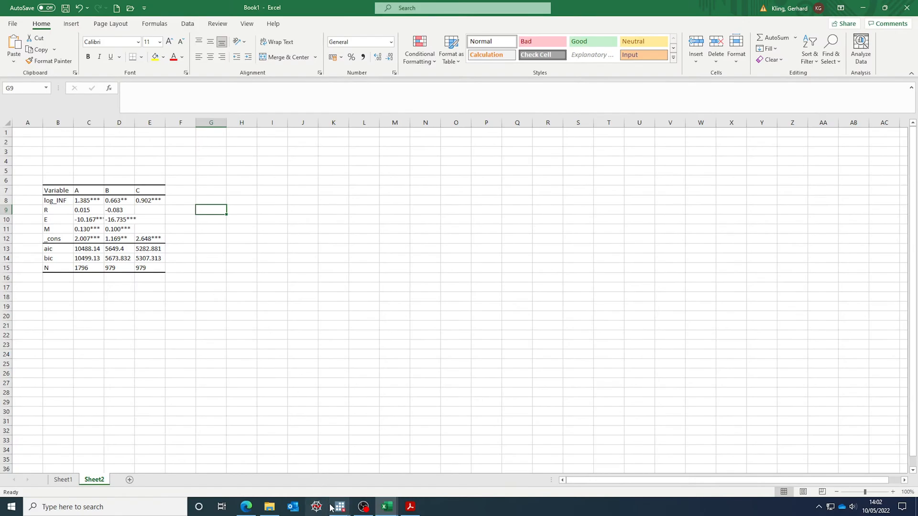
- Switch to the Stata results and compare N, aic and bic across the models in the estimates table
mouse_move(340, 507)
left_click(292, 475)
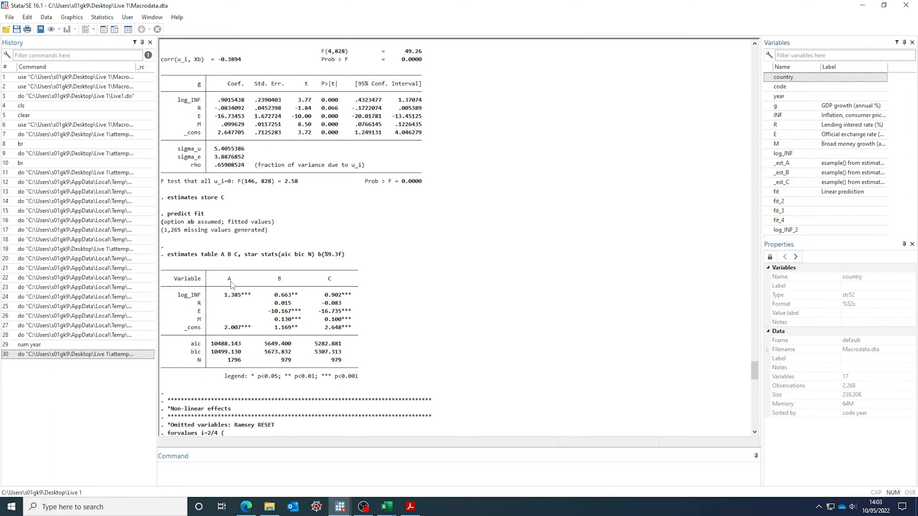
left_click_drag(194, 359, 348, 364)
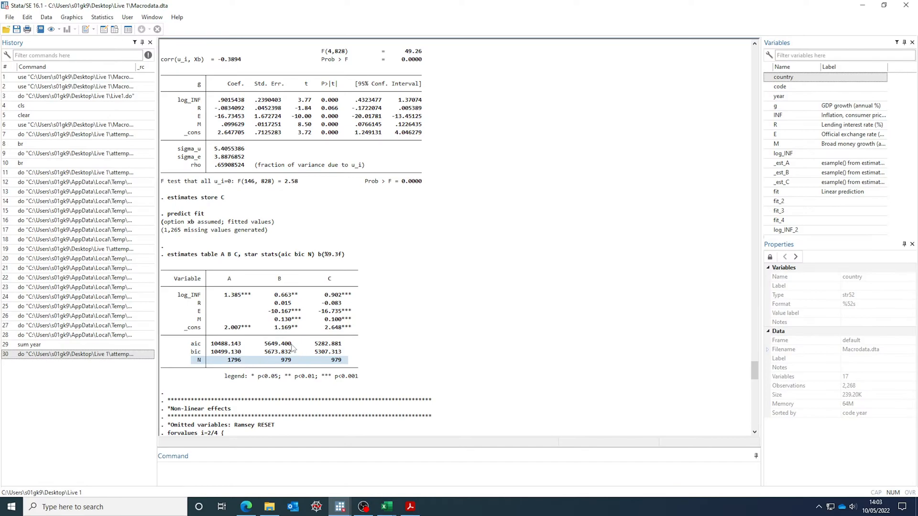
left_click_drag(265, 344, 342, 348)
left_click_drag(265, 352, 340, 358)
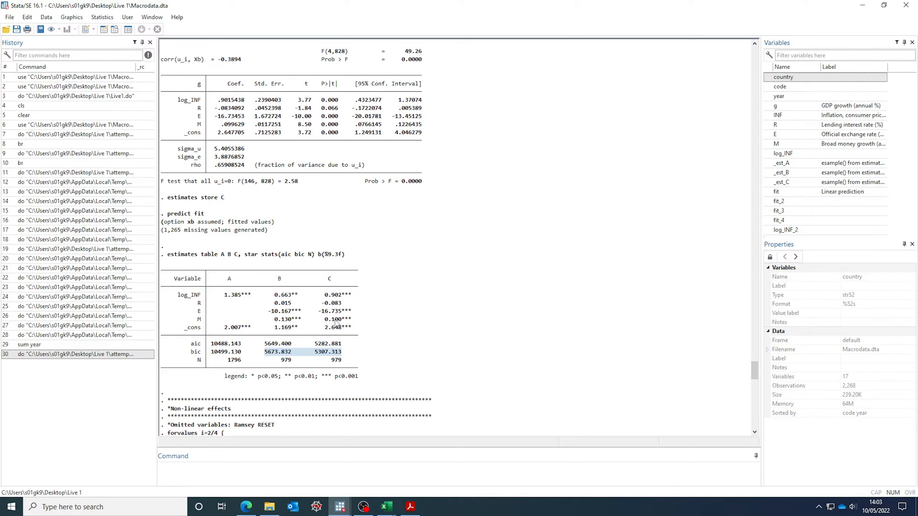
- Minimise the open Stata, do-file editor and Excel windows to clear the desktop
left_click(862, 5)
left_click(862, 8)
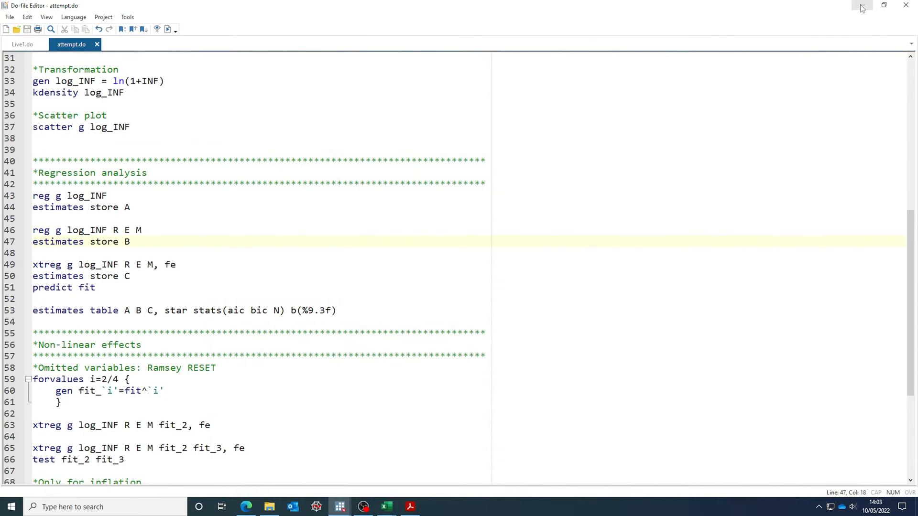
left_click(862, 8)
left_click(862, 8)
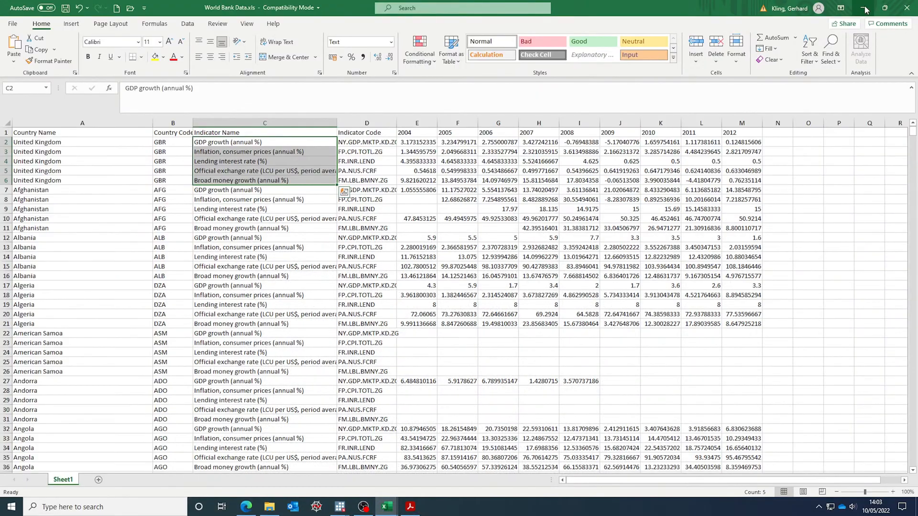
left_click(862, 8)
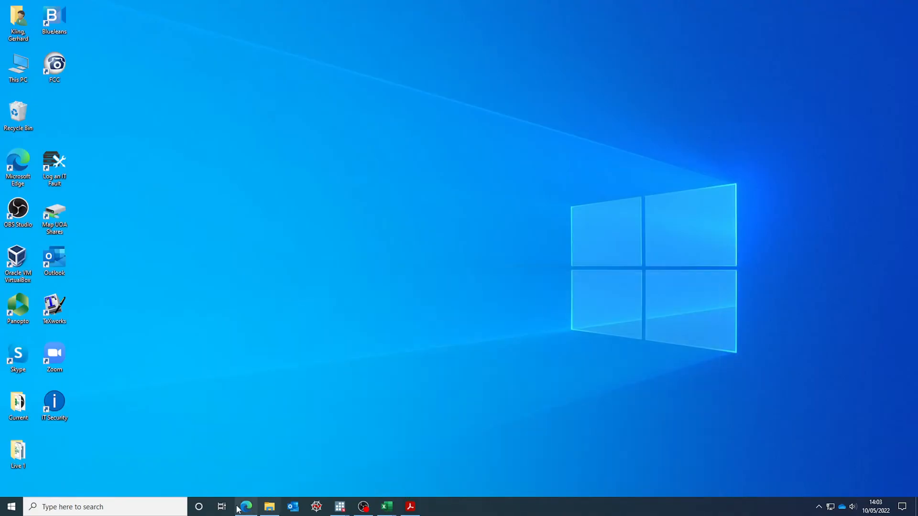
- Switch to the browser and open the DataScienceStata repository on GitHub from its owner's profile
mouse_move(246, 506)
left_click(239, 471)
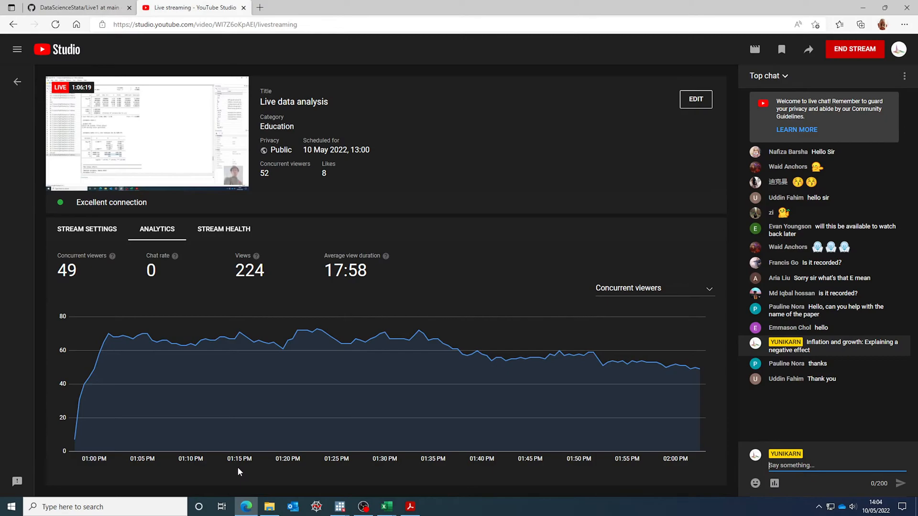
left_click(64, 9)
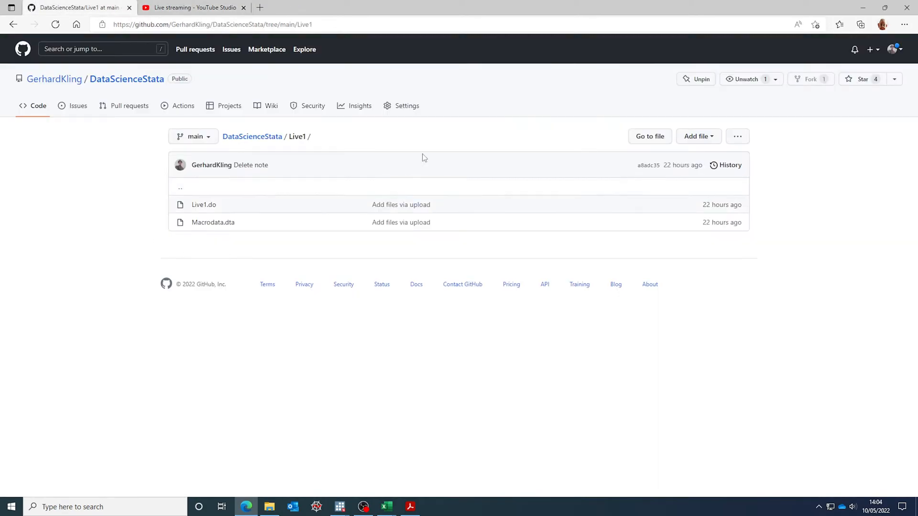
left_click(53, 79)
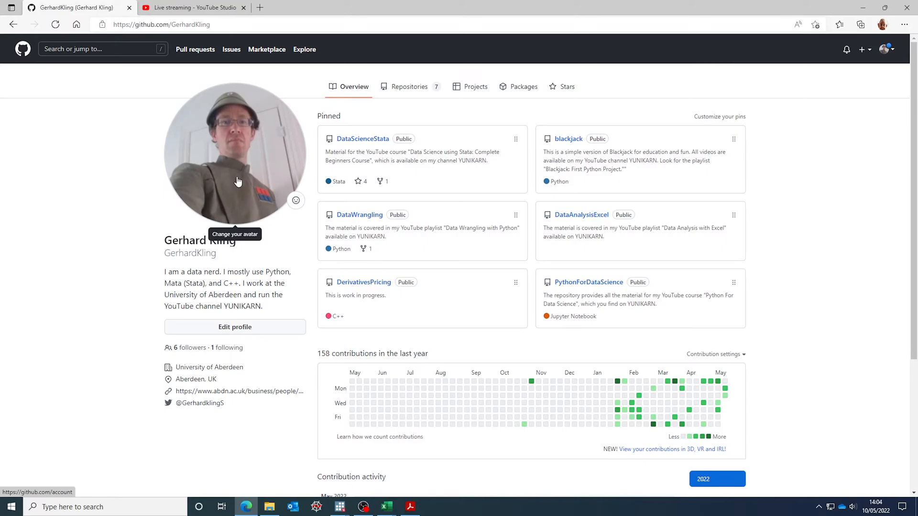
left_click(356, 140)
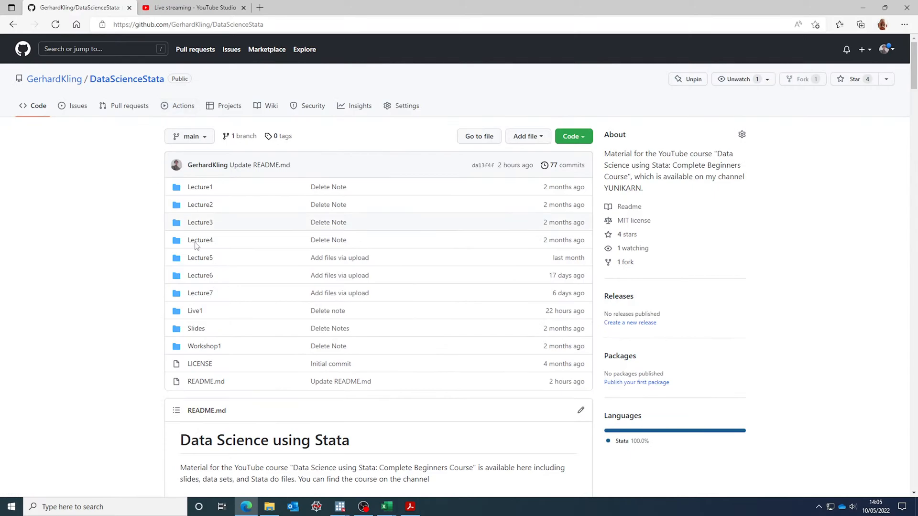
- Review the repository's README from the Lecture 1 section through Live 1 and Lecture 8
scroll(380, 154, "down", 10)
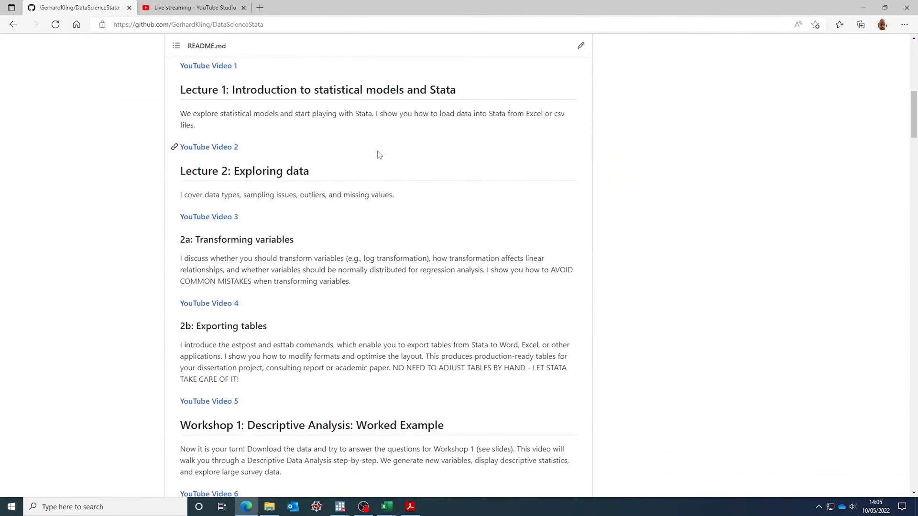
scroll(297, 303, "down", 1)
scroll(296, 303, "down", 12)
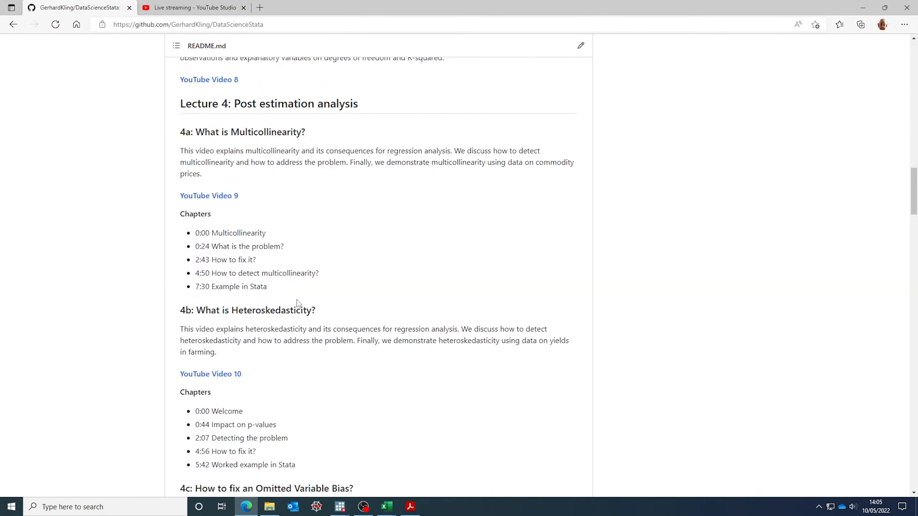
scroll(296, 303, "up", 4)
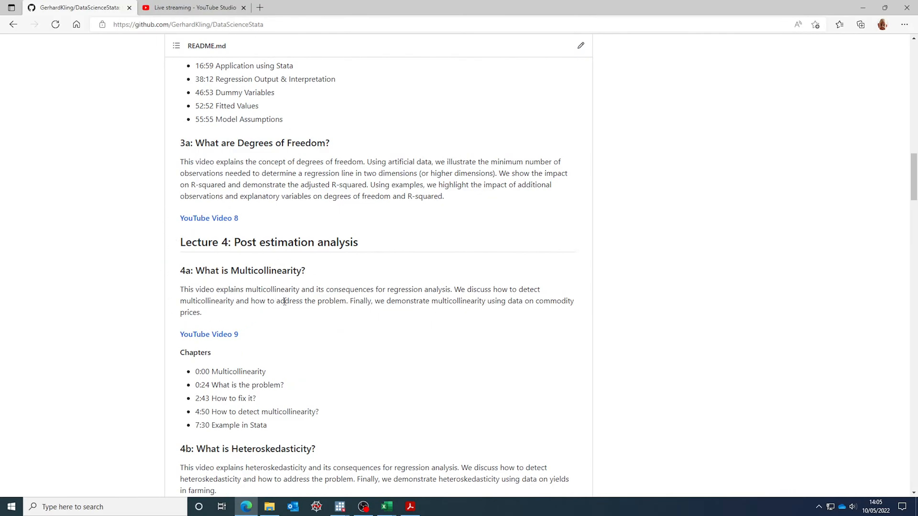
scroll(287, 305, "down", 7)
scroll(287, 305, "down", 5)
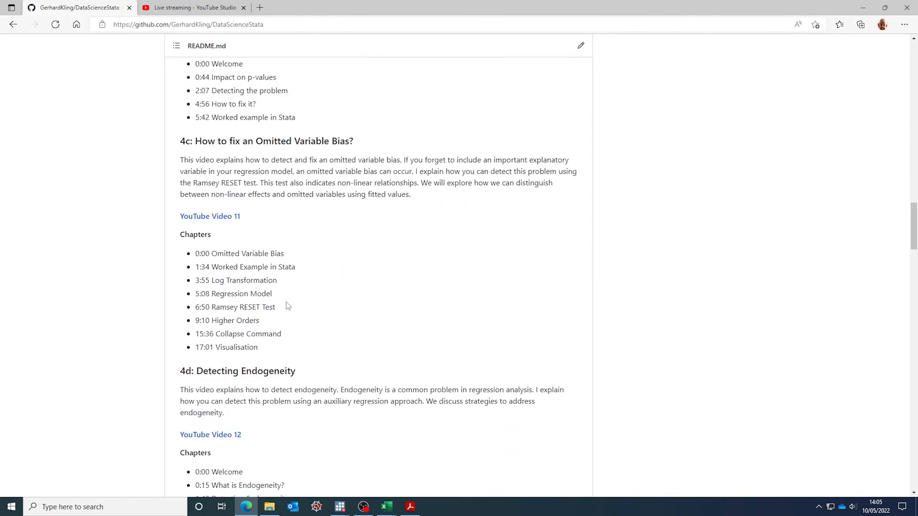
scroll(287, 305, "down", 9)
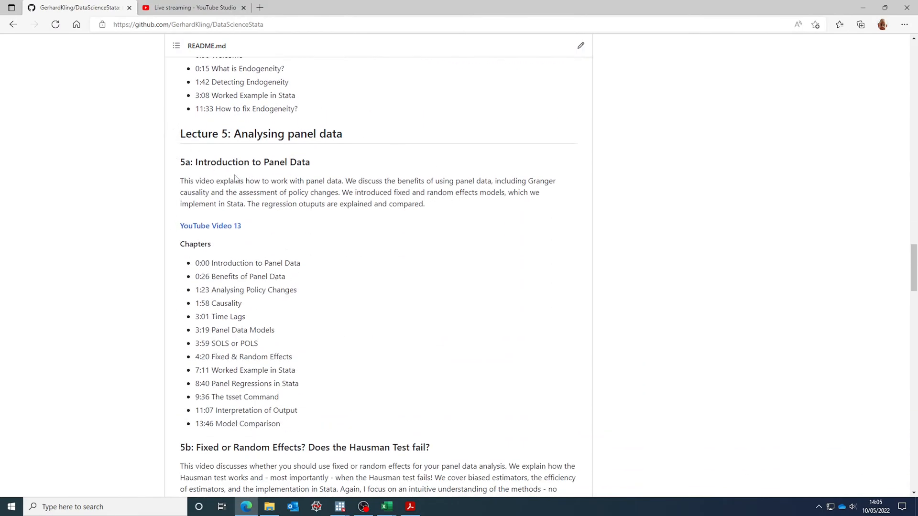
scroll(329, 225, "down", 1)
scroll(329, 225, "down", 20)
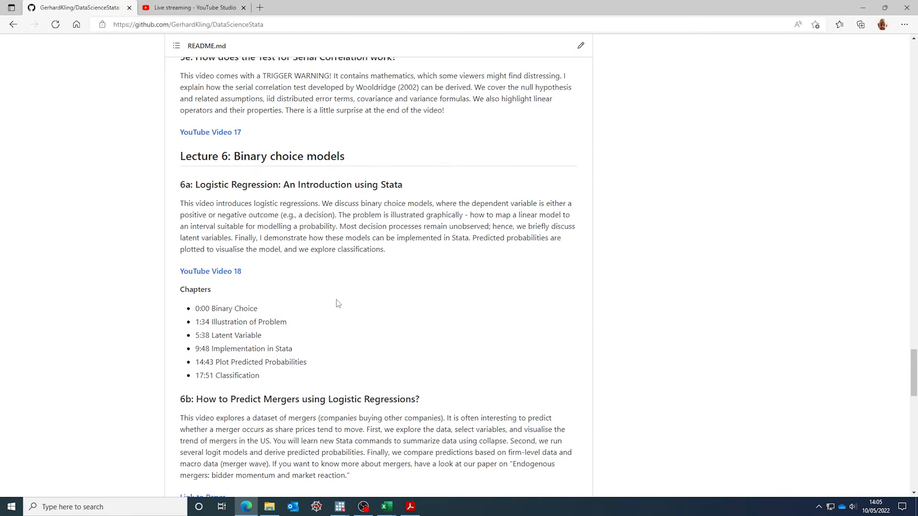
scroll(338, 305, "down", 6)
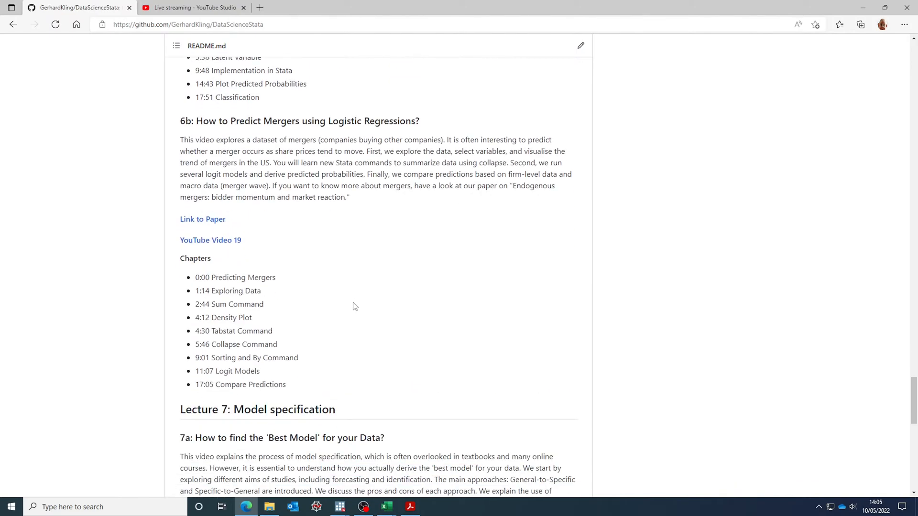
scroll(355, 306, "down", 6)
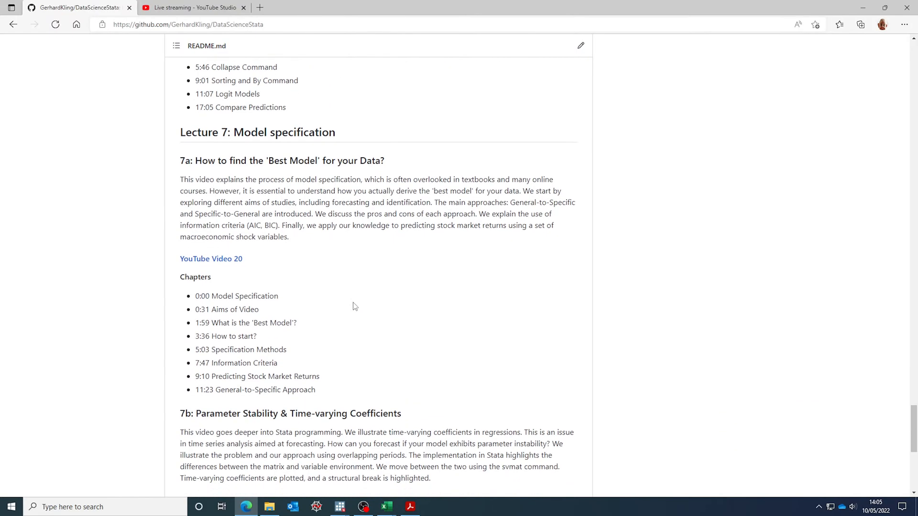
scroll(354, 307, "down", 6)
scroll(354, 307, "down", 6)
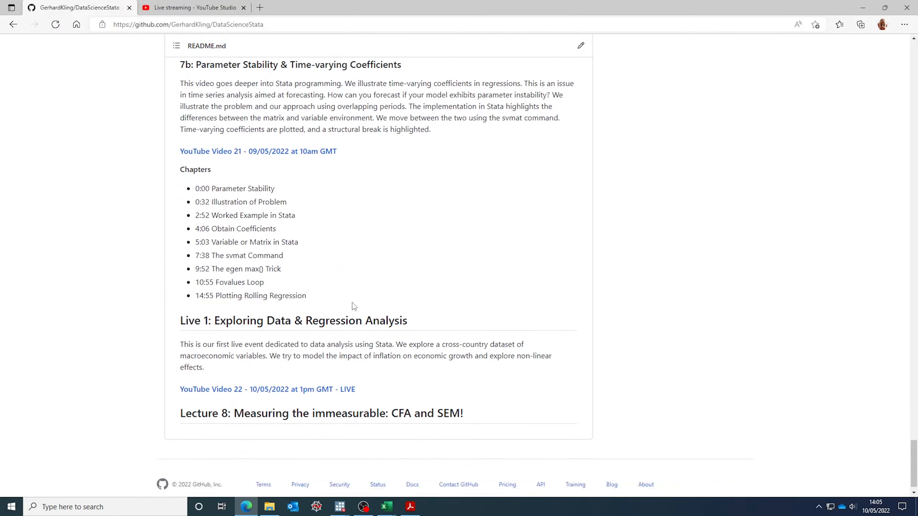
scroll(352, 302, "up", 11)
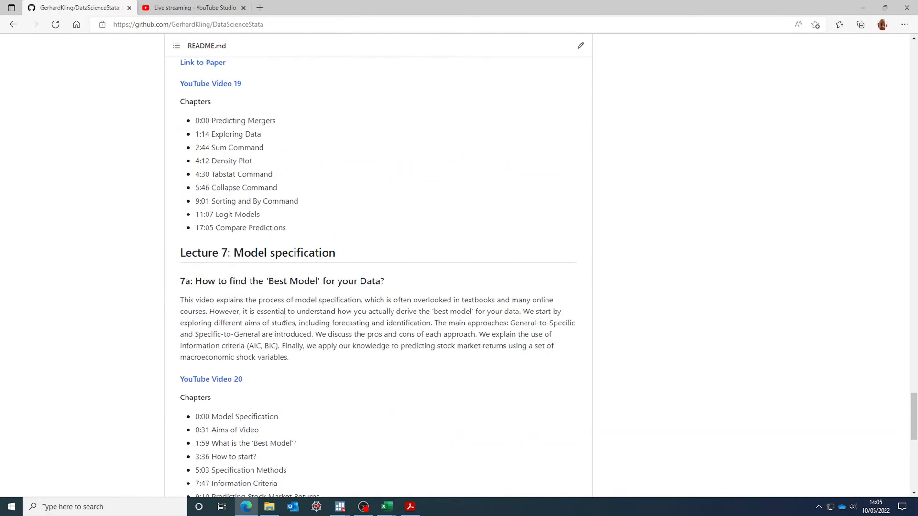
scroll(284, 318, "down", 11)
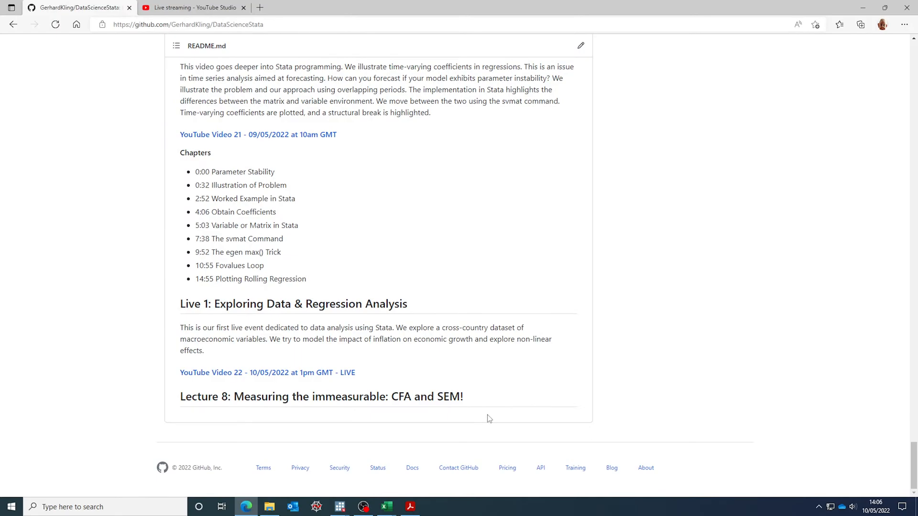
- Post "Bye" in the YouTube Studio live chat and write a second message, "May the power the with you!"
left_click(222, 8)
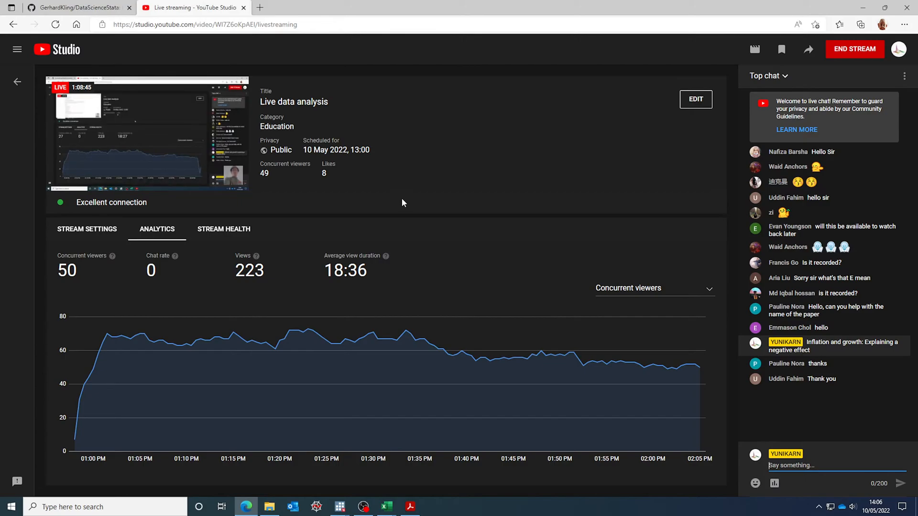
type("Bye")
key("Return")
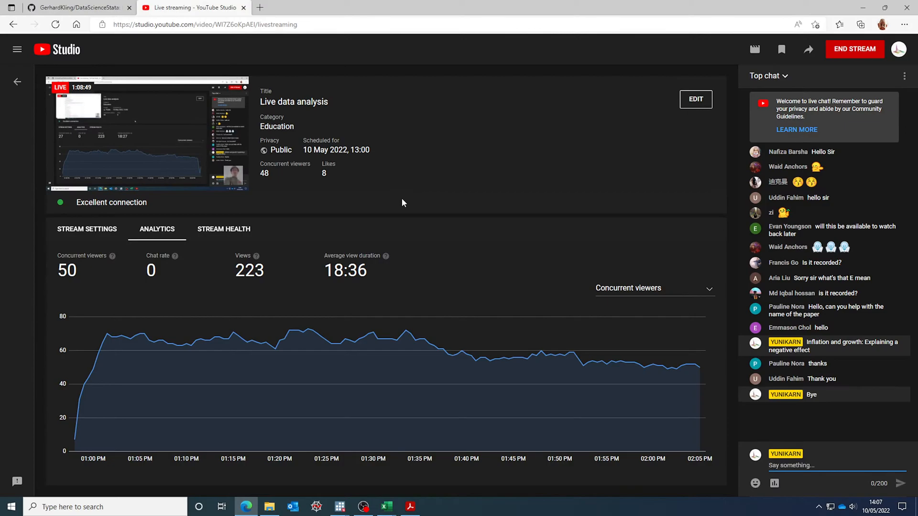
type("May the power the w")
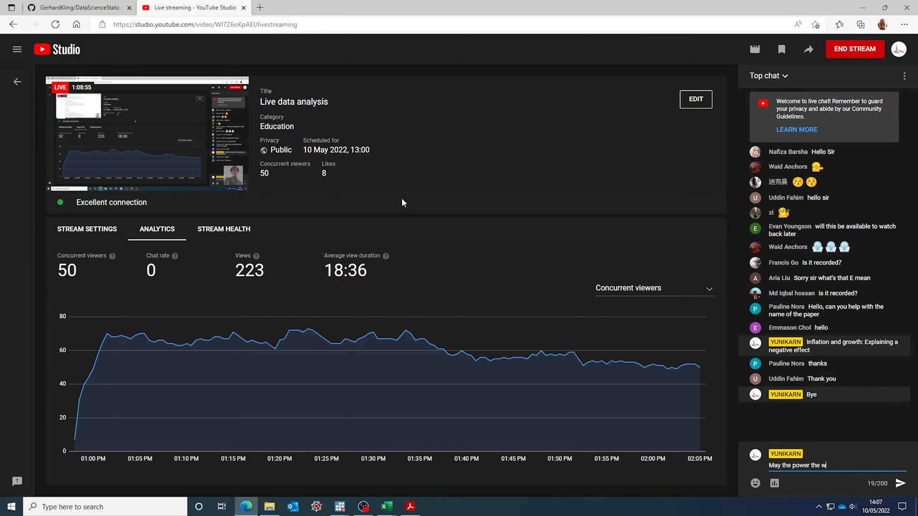
type("ith you!")
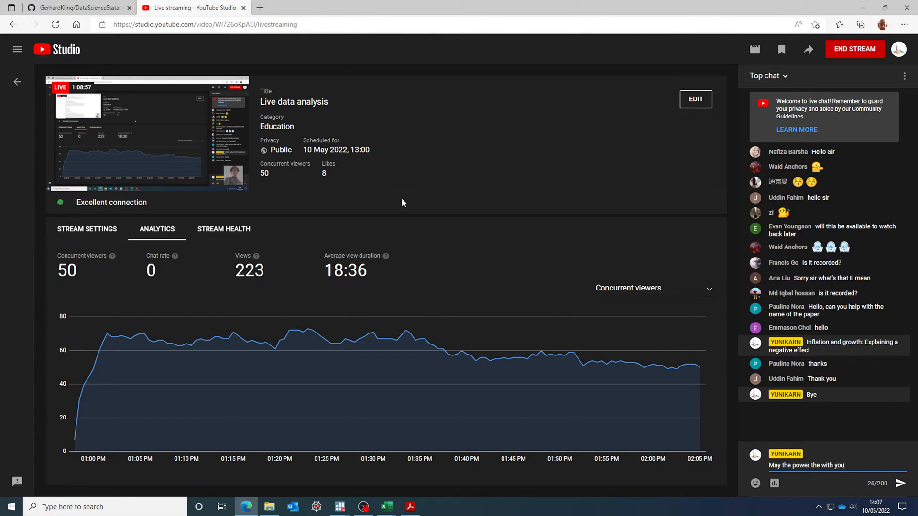